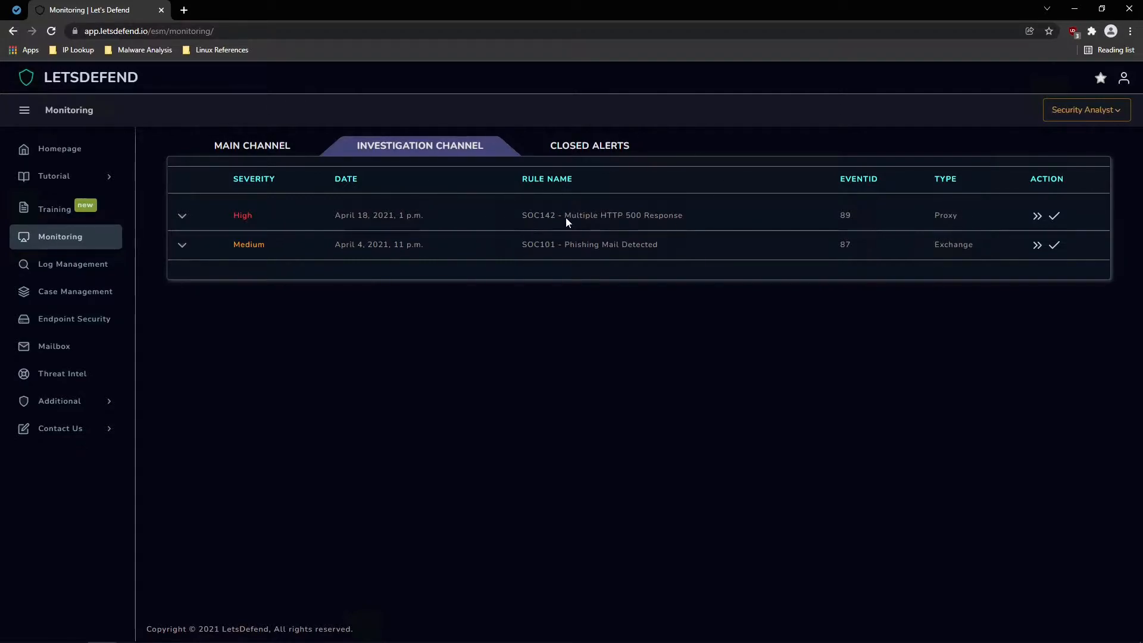
Expand the SOC142 - Multiple HTTP 500 Response alert and examine its source address
click(183, 215)
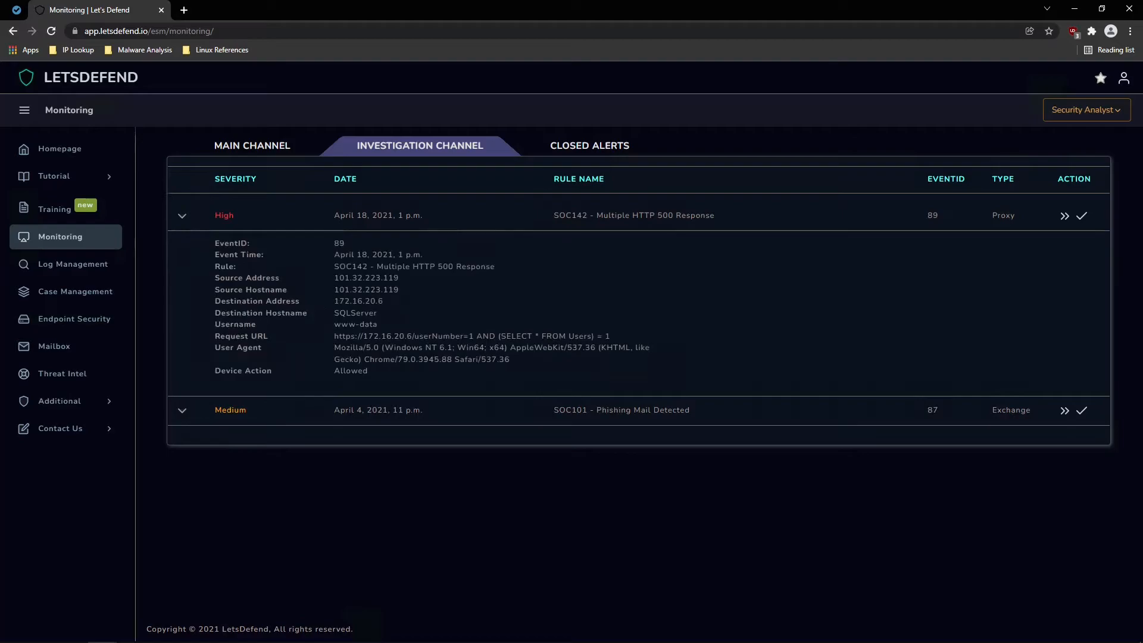
drag(334, 278, 402, 281)
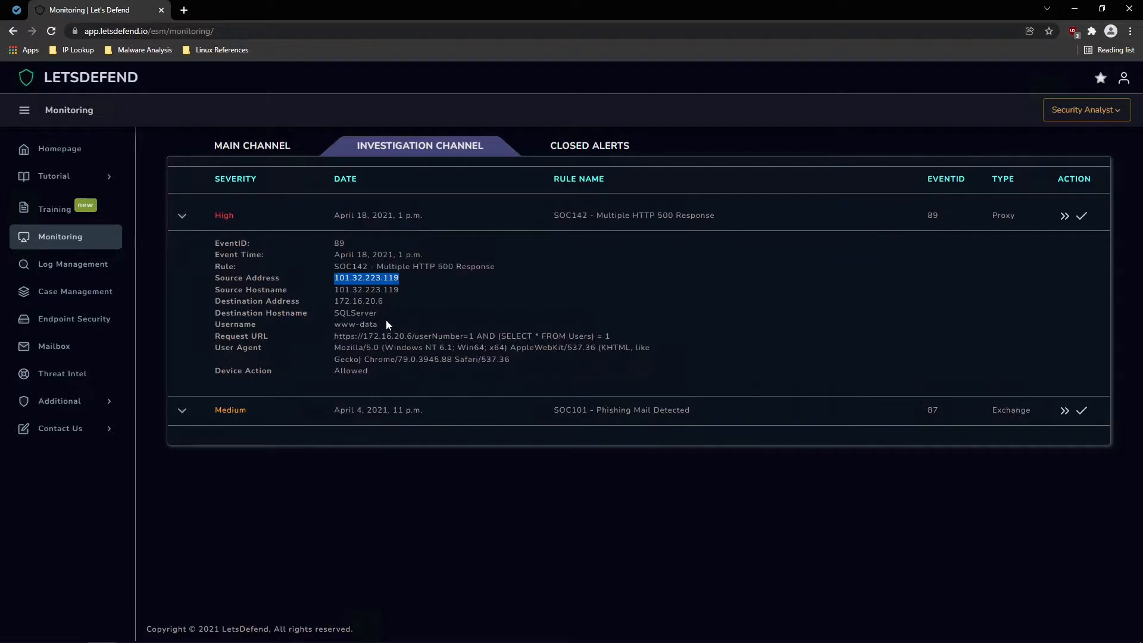
Switch to the Pomofocus timer and start the 15-minute long break
right_click(111, 12)
click(8, 12)
click(536, 278)
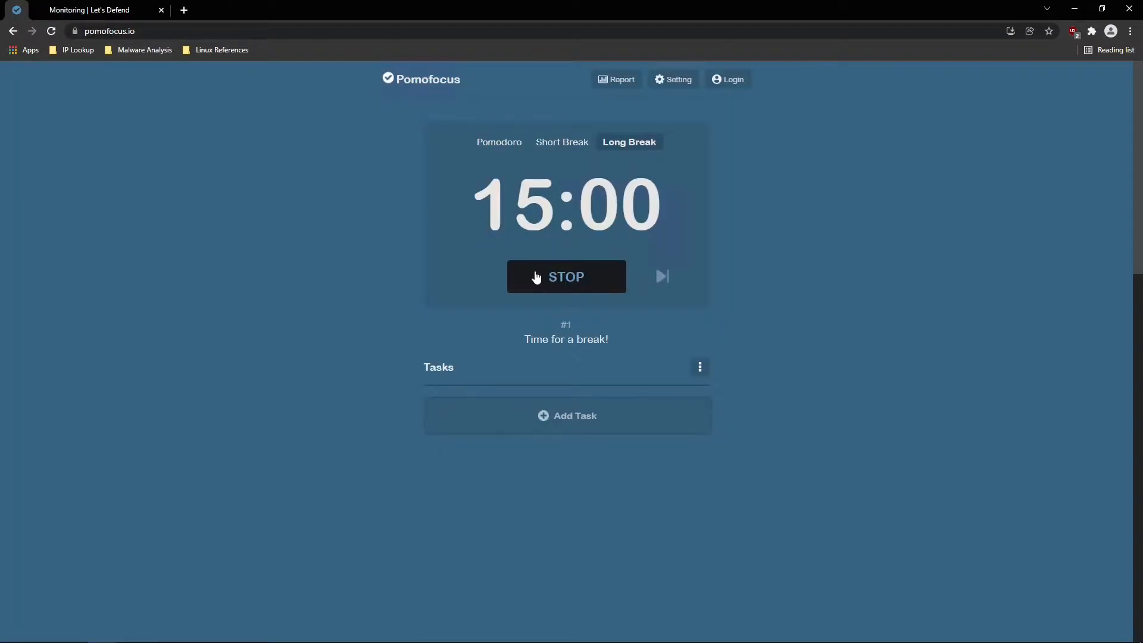
Duplicate the LetsDefend Monitoring page in a second browser tab and switch to the copy
click(89, 9)
right_click(89, 10)
click(153, 95)
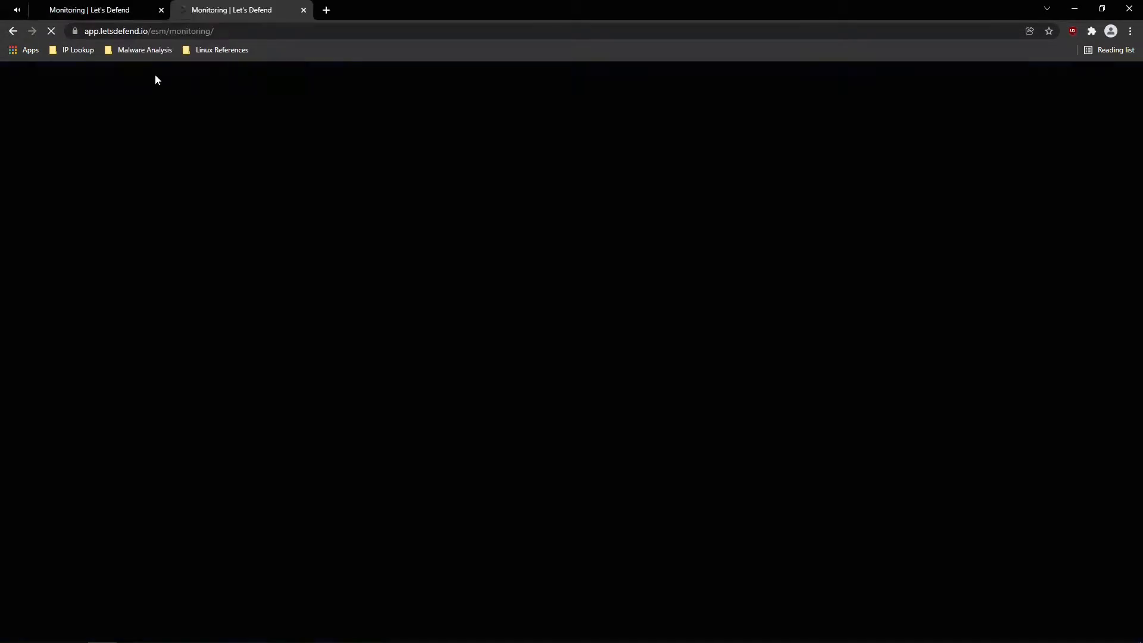
click(122, 10)
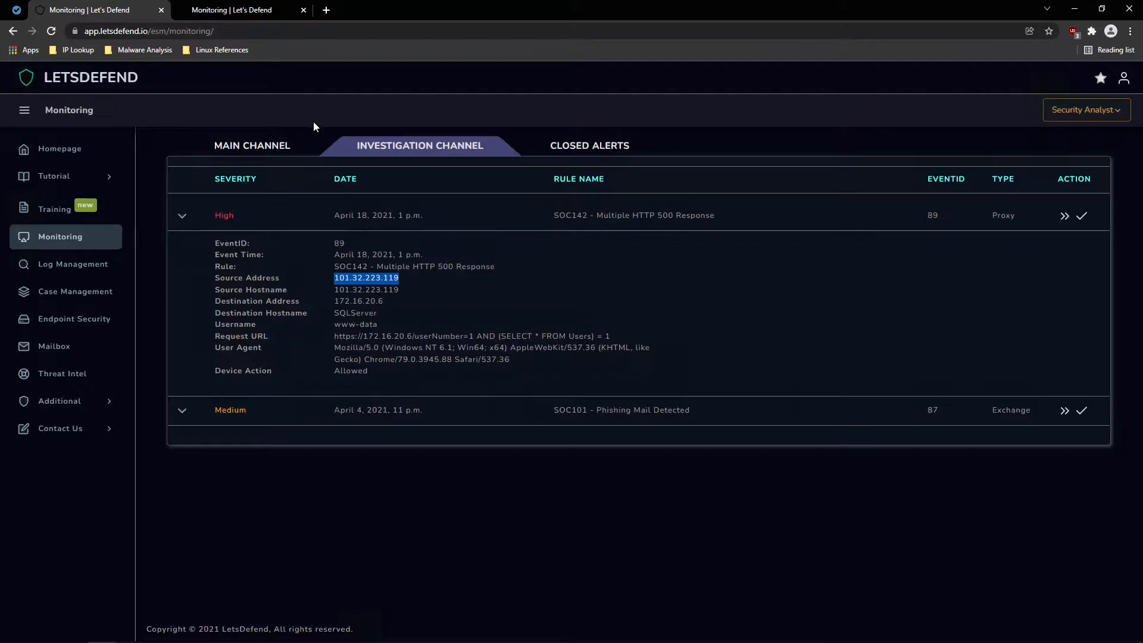
click(233, 10)
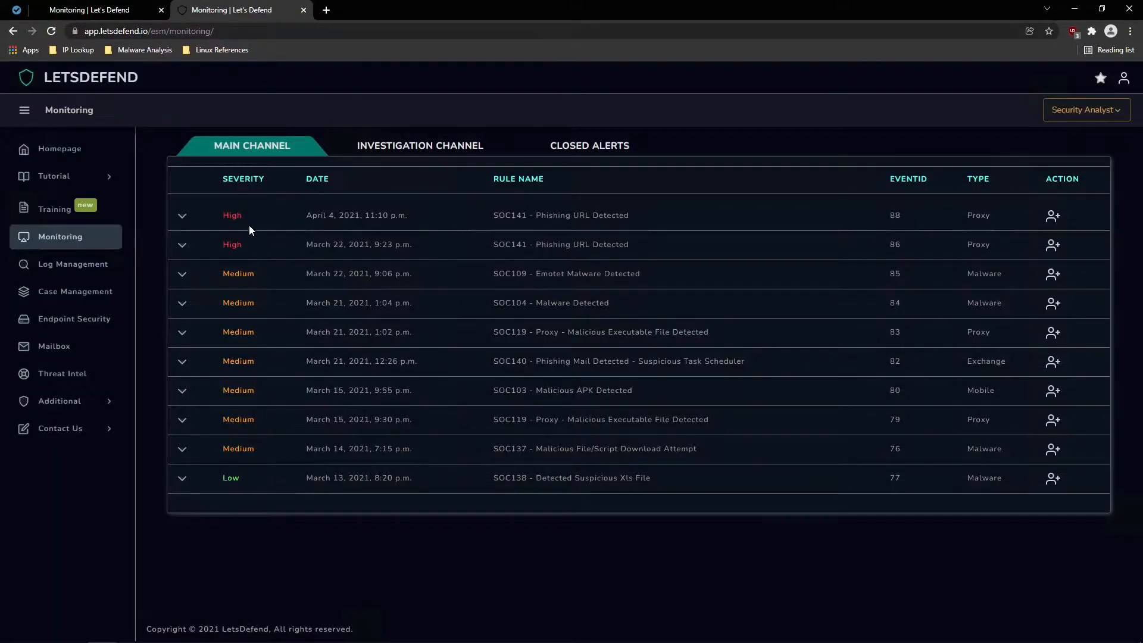
Expand the SOC142 alert in the duplicate page's Investigation Channel and copy its source address
click(335, 153)
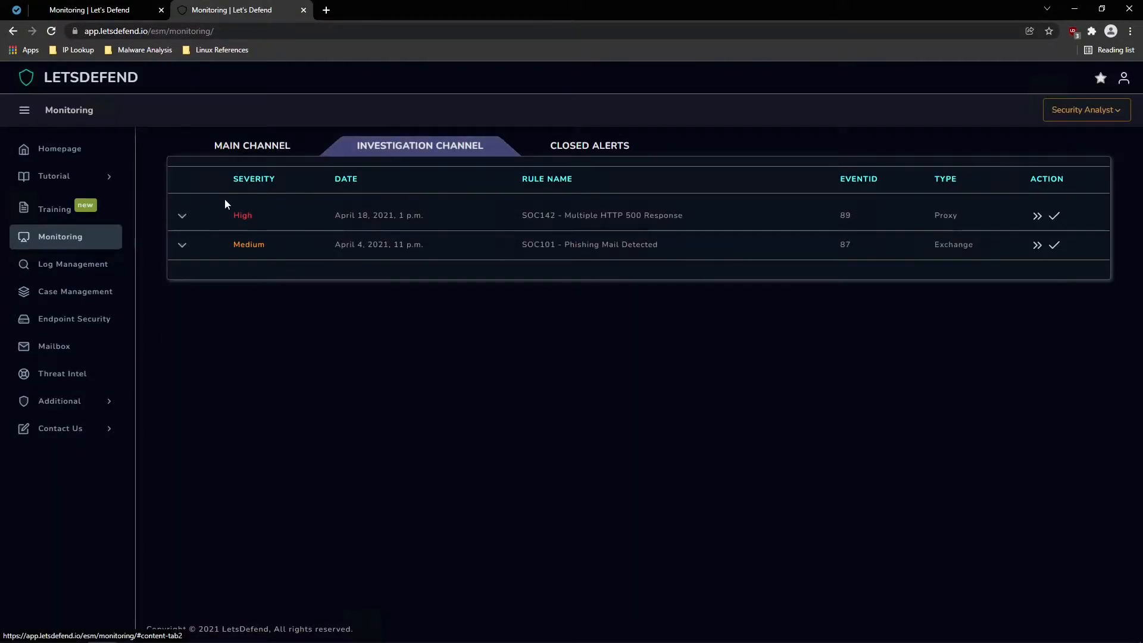
click(183, 218)
double_click(366, 277)
key(ctrl+c)
right_click(345, 280)
click(364, 288)
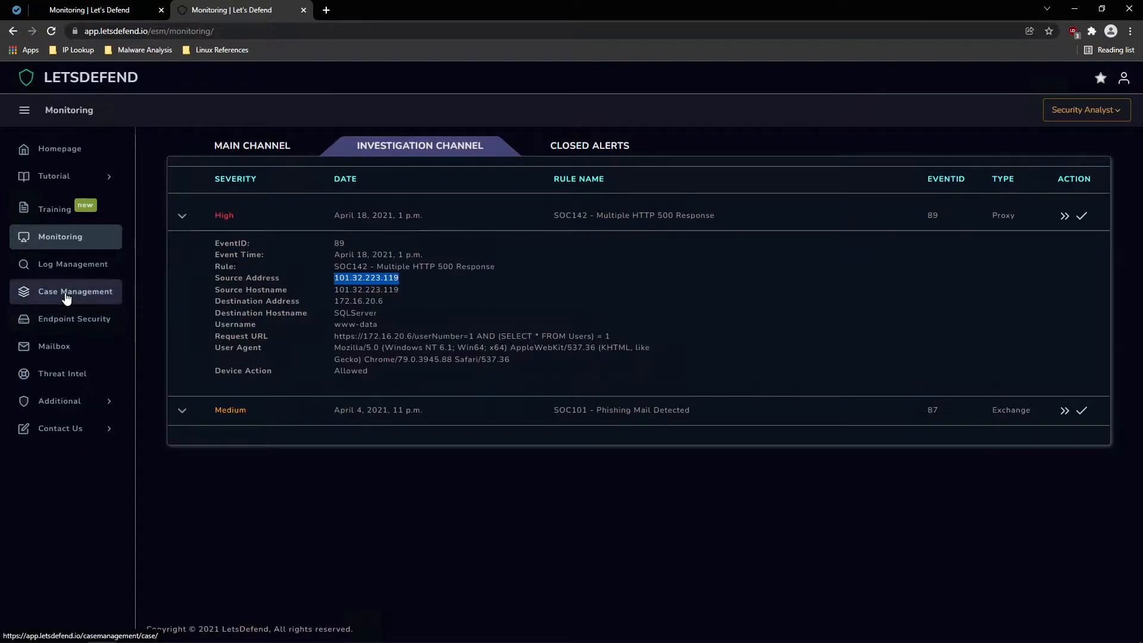
Search the Log Management records for the alert's source address 101.32.223.119
click(62, 264)
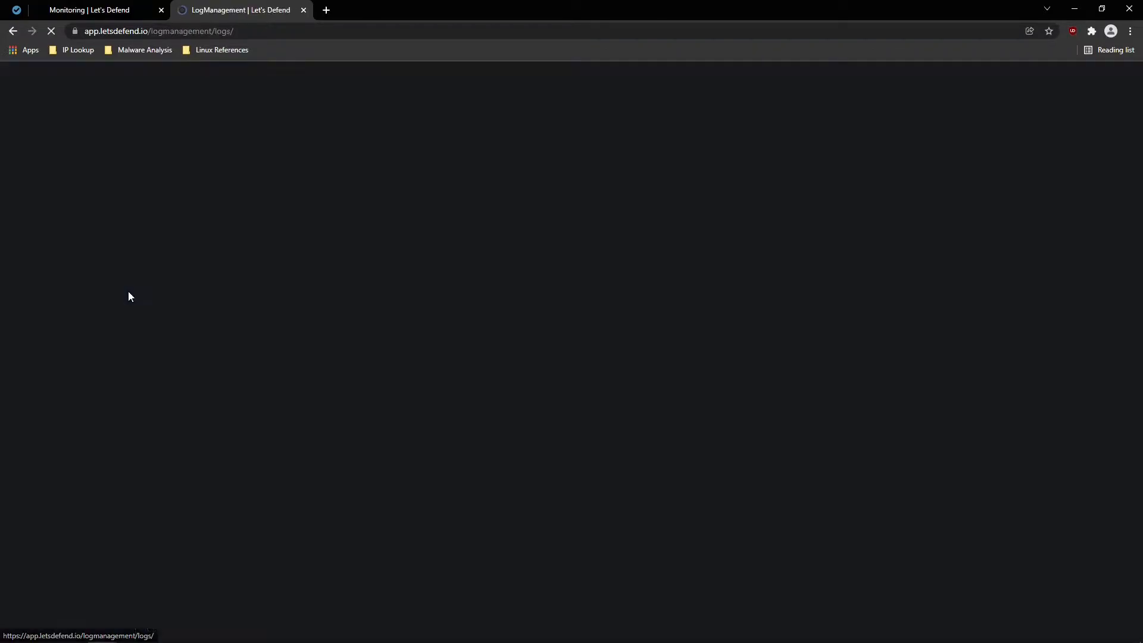
click(983, 191)
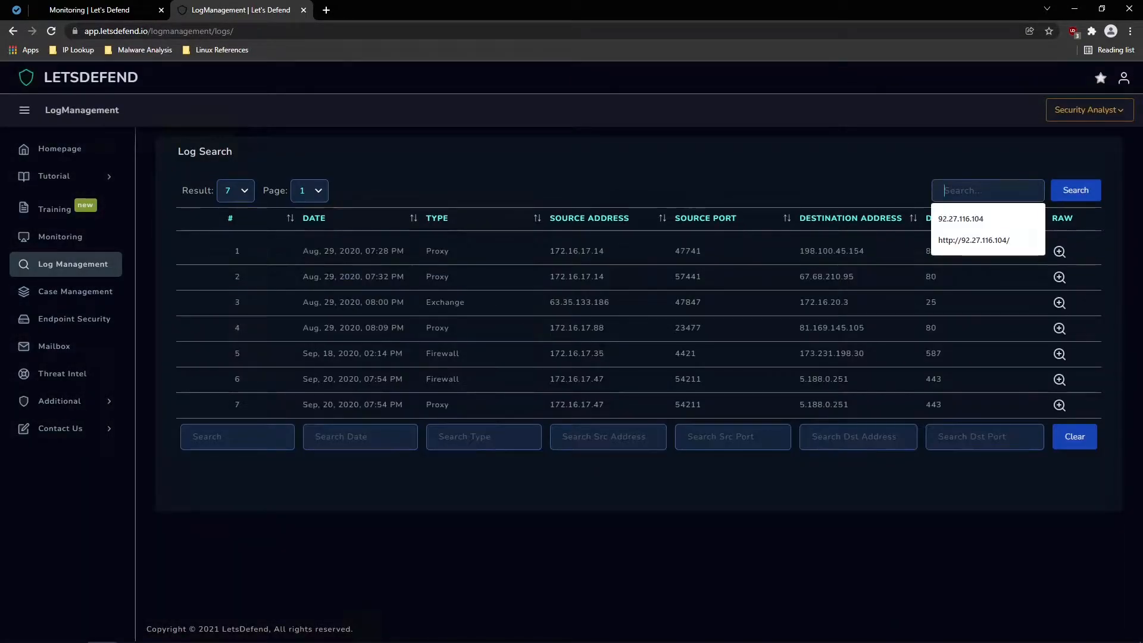
key(ctrl+v)
click(1073, 197)
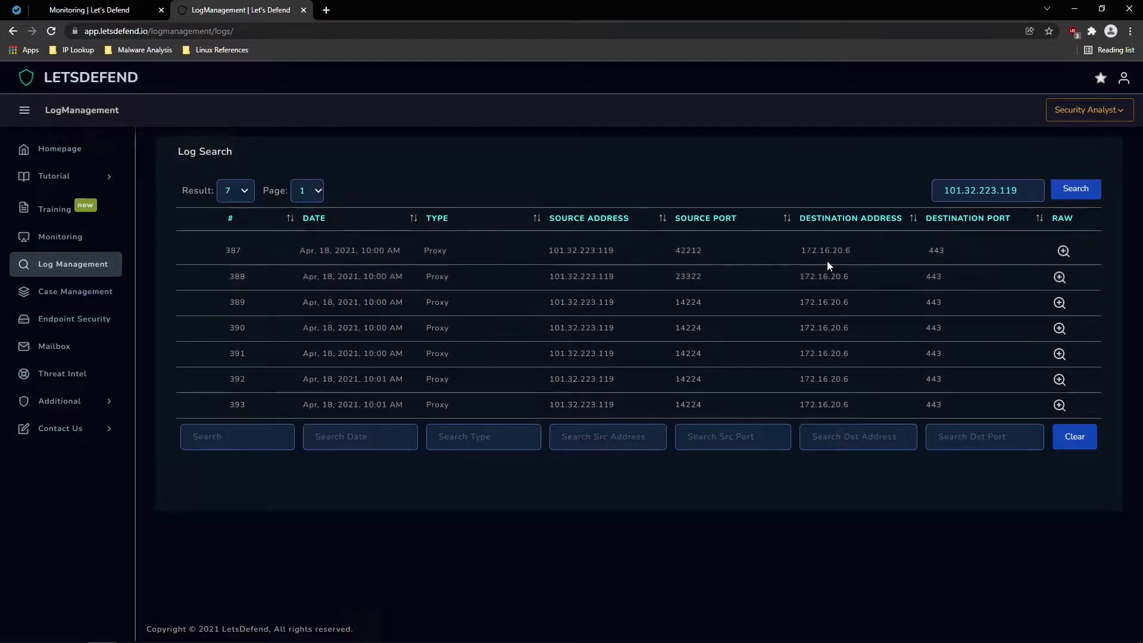
Compare the destination address of log entry 387 with the destination address in the SOC142 alert
drag(817, 251, 864, 252)
click(98, 11)
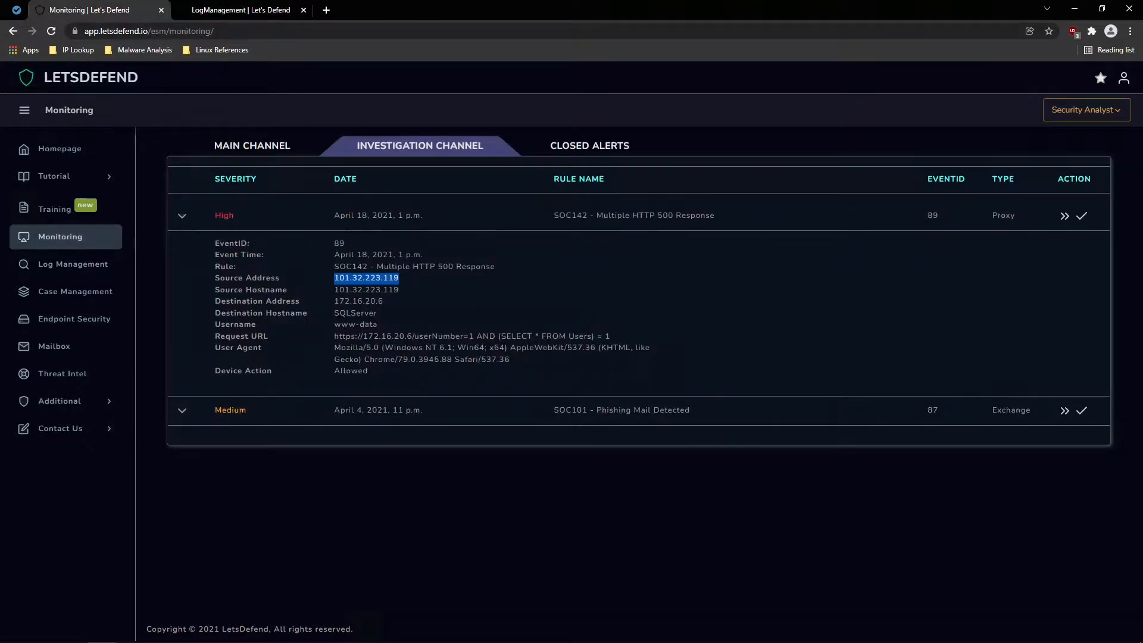
drag(333, 301, 376, 301)
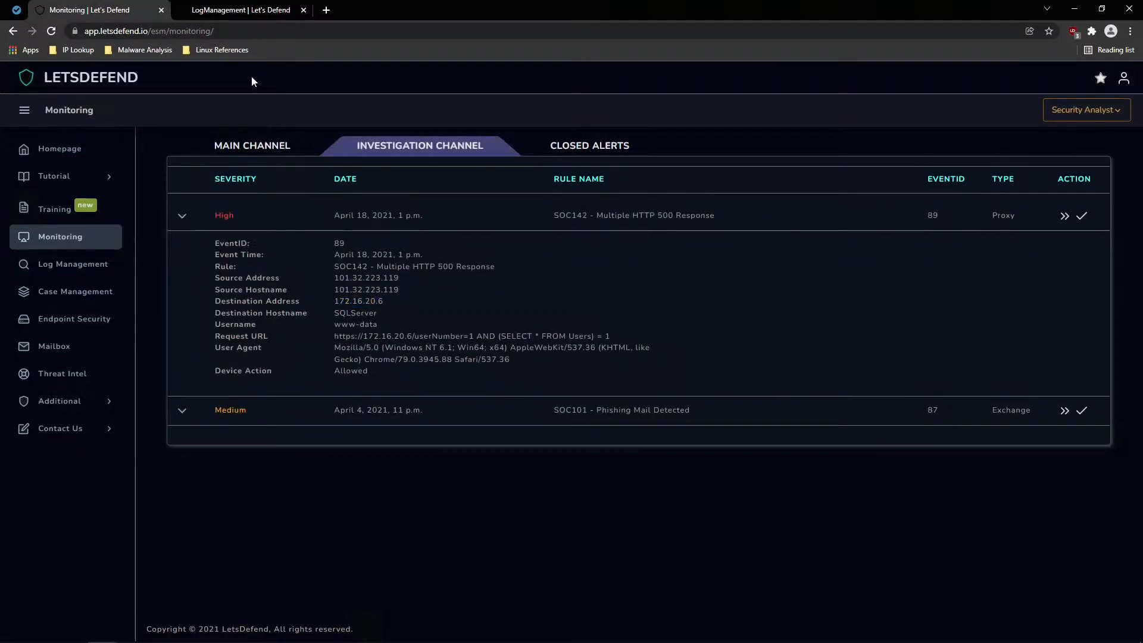
click(241, 10)
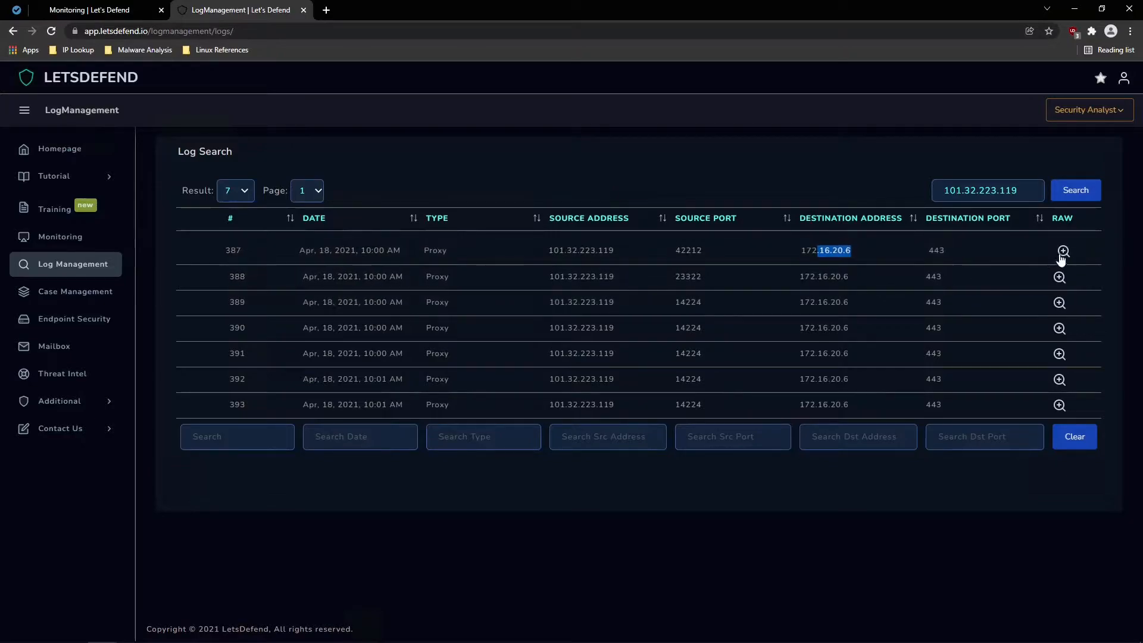
Examine the request URLs and response codes in the raw logs of entries 387 and 388
click(1061, 253)
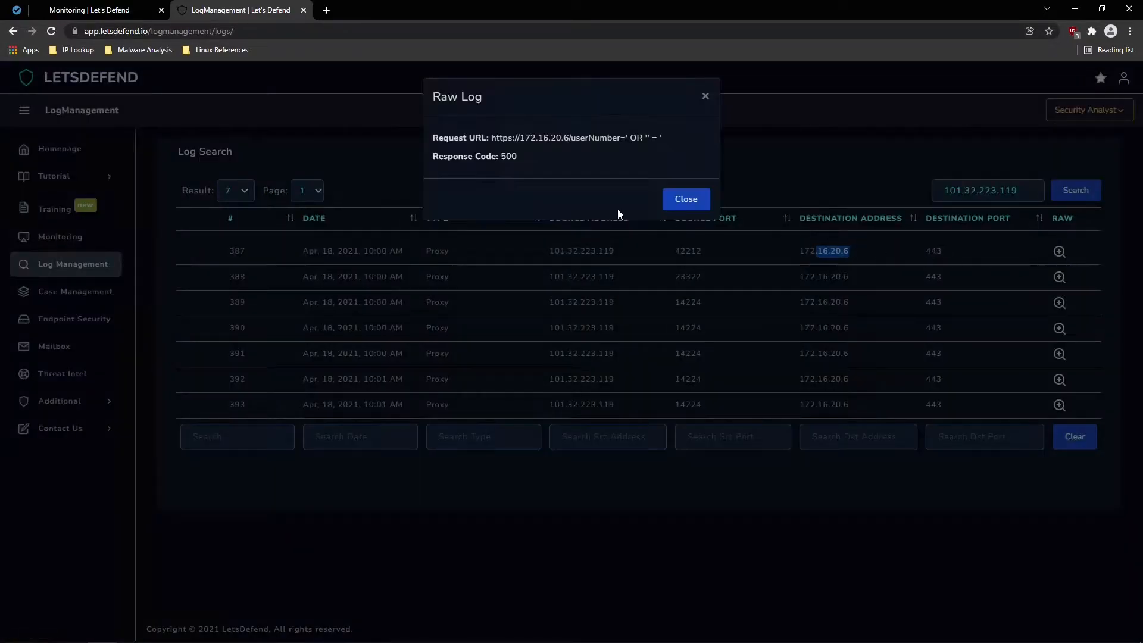
click(686, 199)
click(1060, 278)
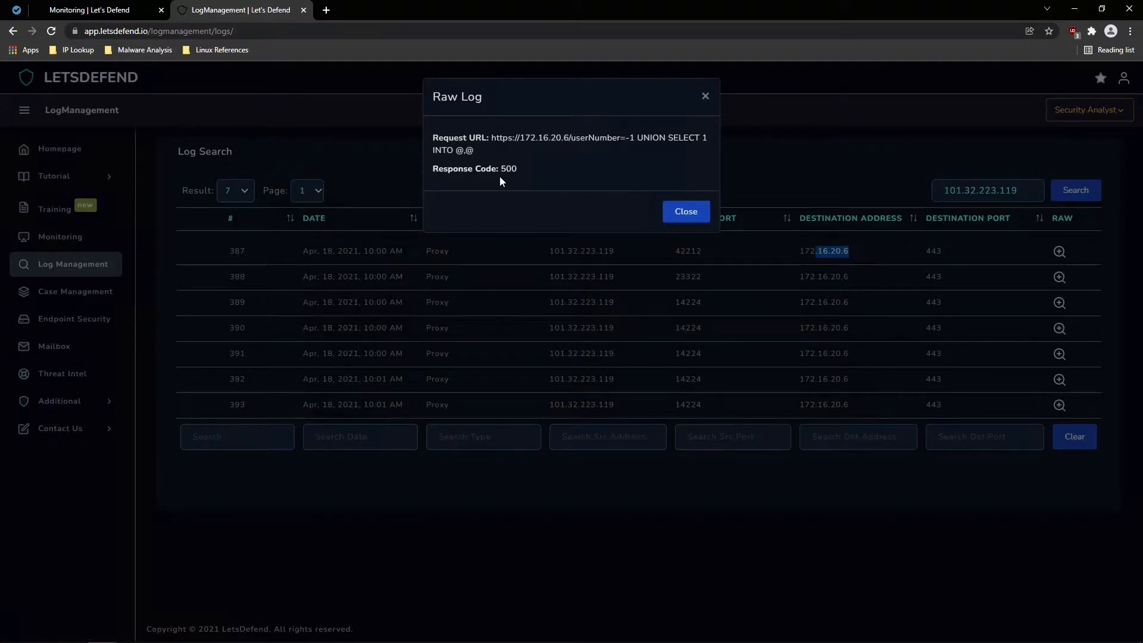
drag(492, 137, 668, 152)
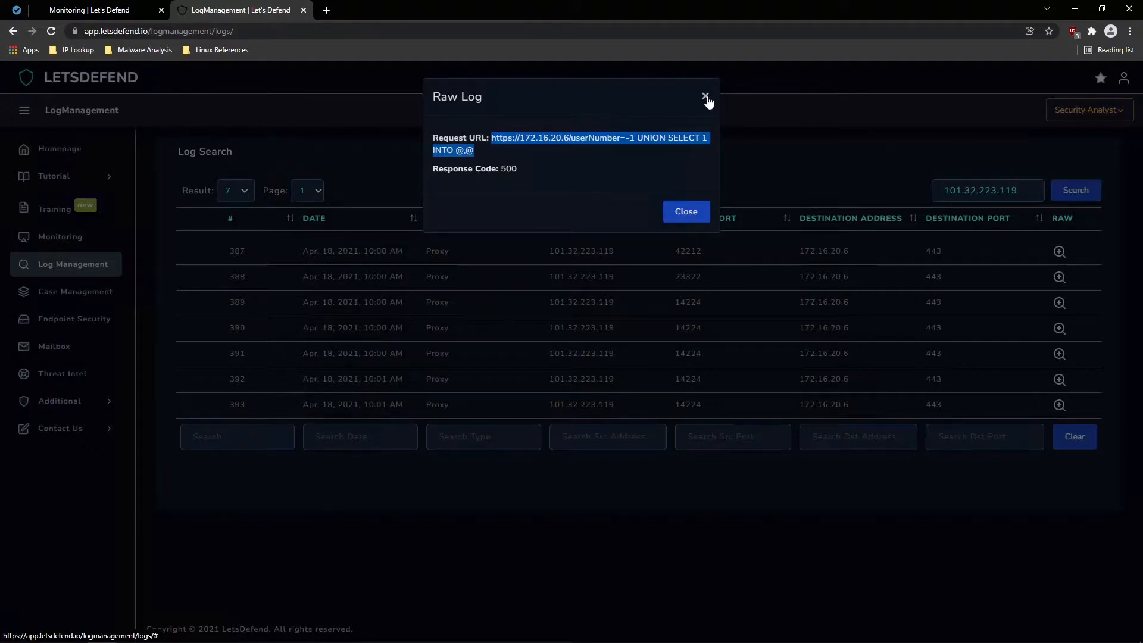
click(568, 168)
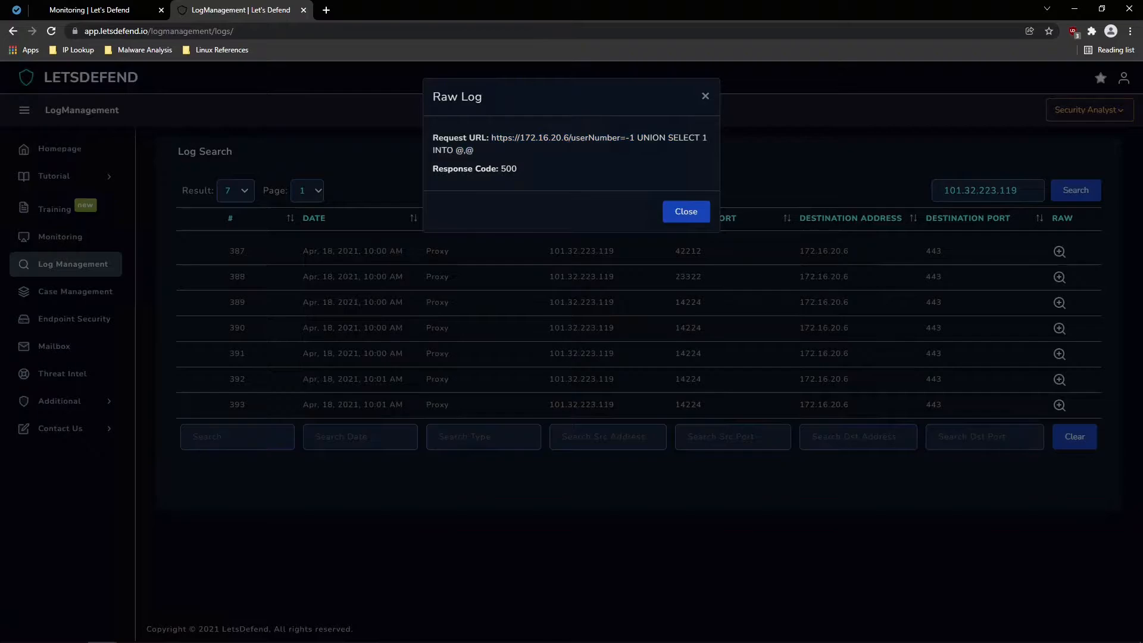
drag(636, 138, 703, 138)
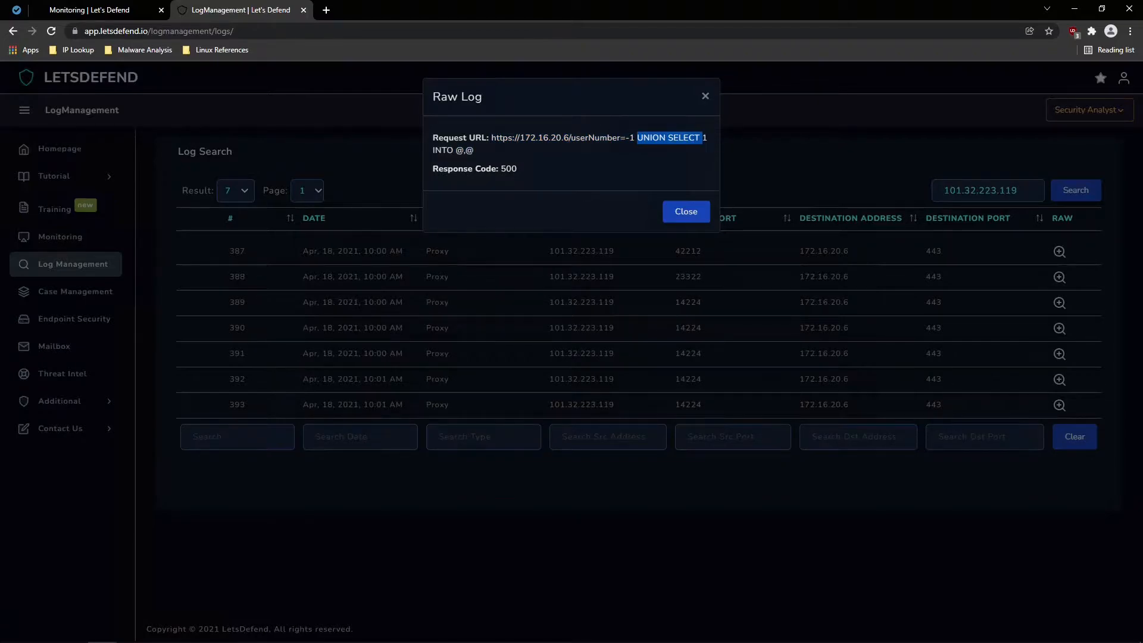
click(704, 95)
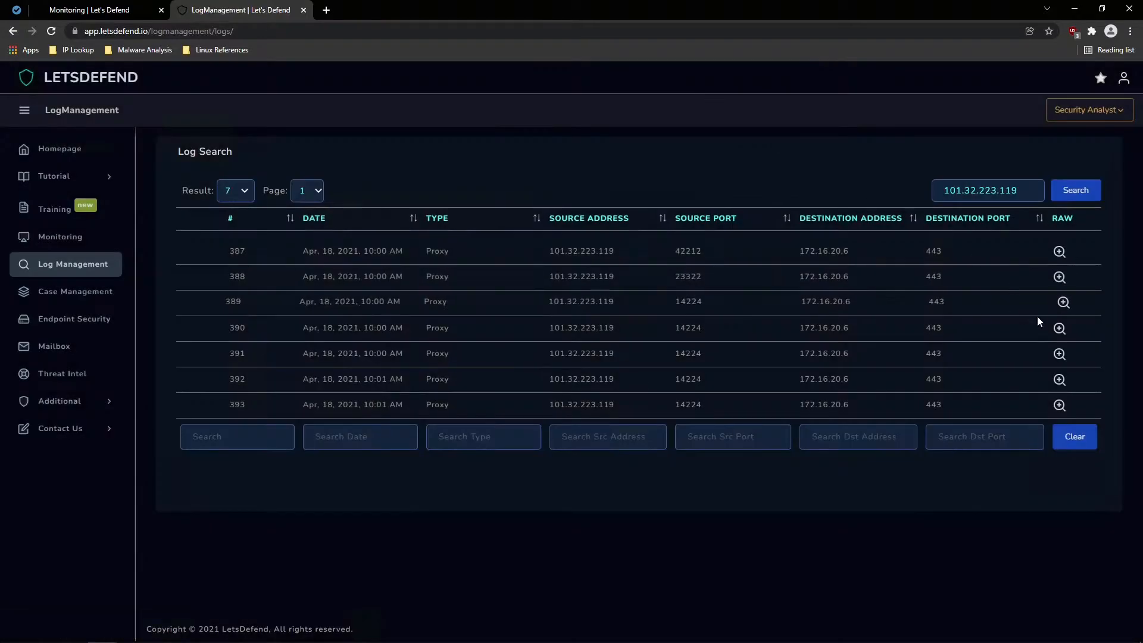
Check the raw log of entry 390 and recheck those of entries 388 and 387 for SQL injection patterns
click(1060, 328)
double_click(634, 138)
click(705, 96)
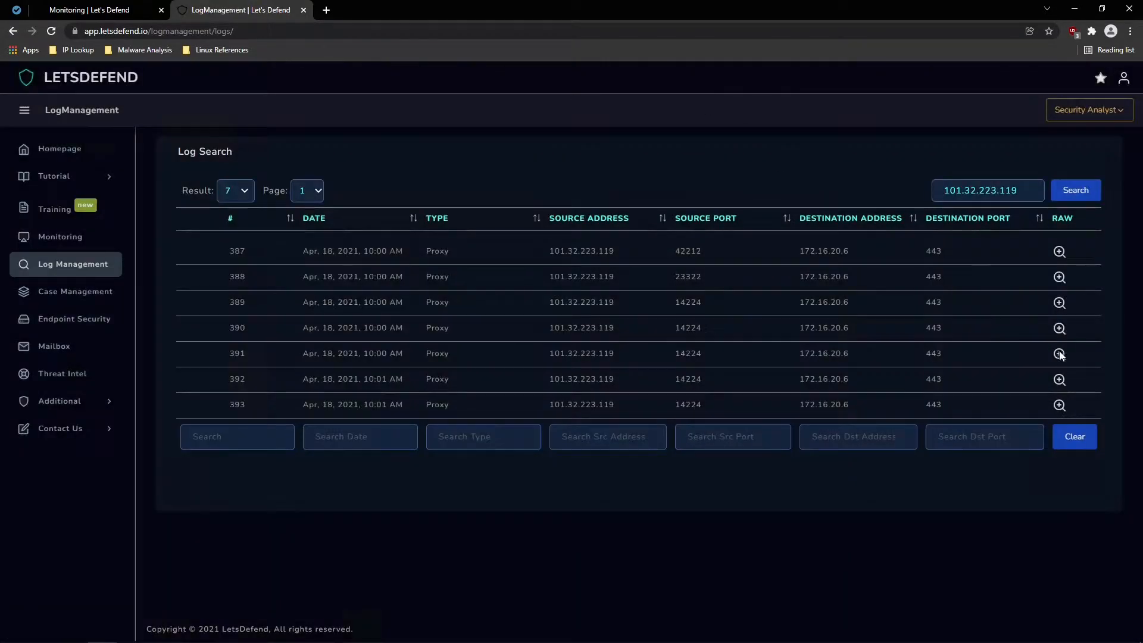
click(1060, 277)
click(705, 97)
click(1060, 252)
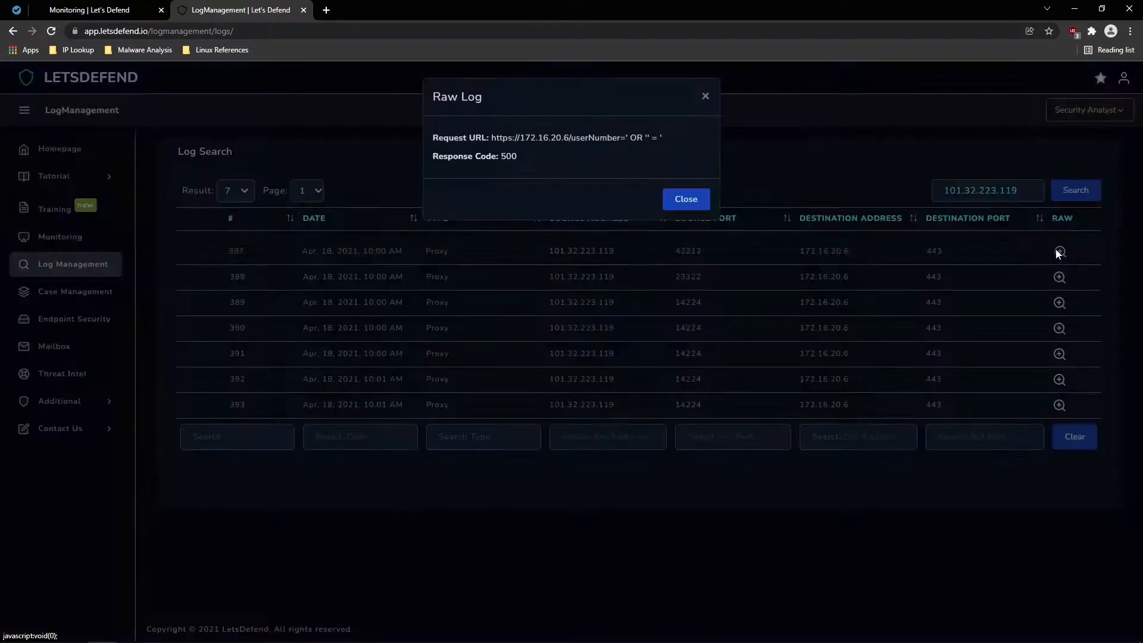
drag(631, 138, 657, 137)
click(706, 96)
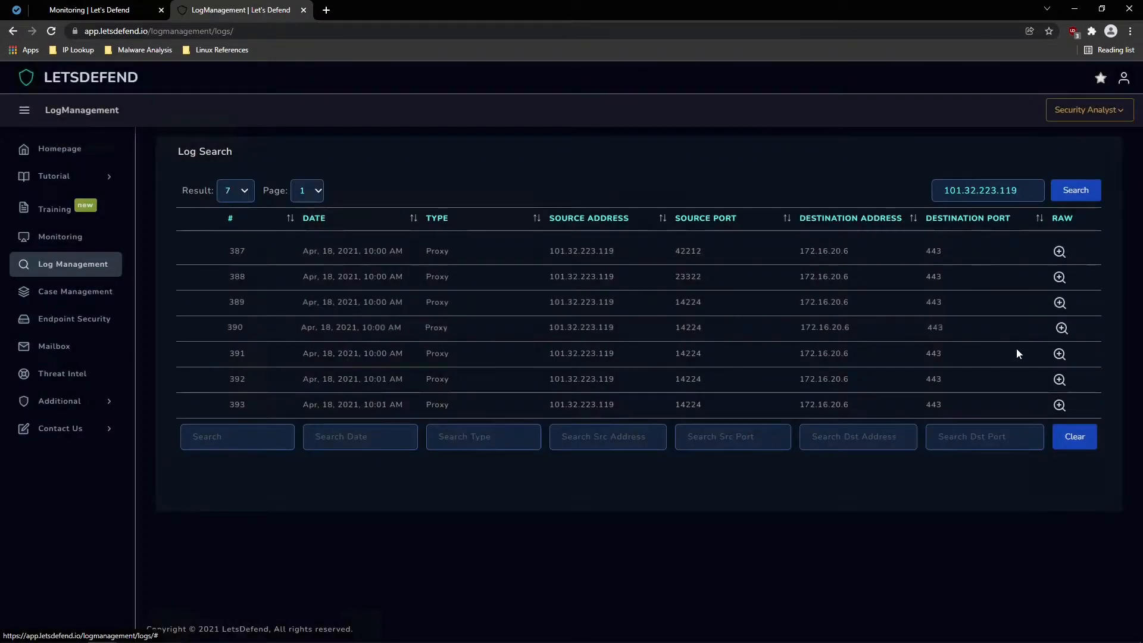
Examine the raw logs of entries 391 and 392, focusing on the response code and request URL of entry 392
click(1060, 354)
click(705, 96)
click(1060, 379)
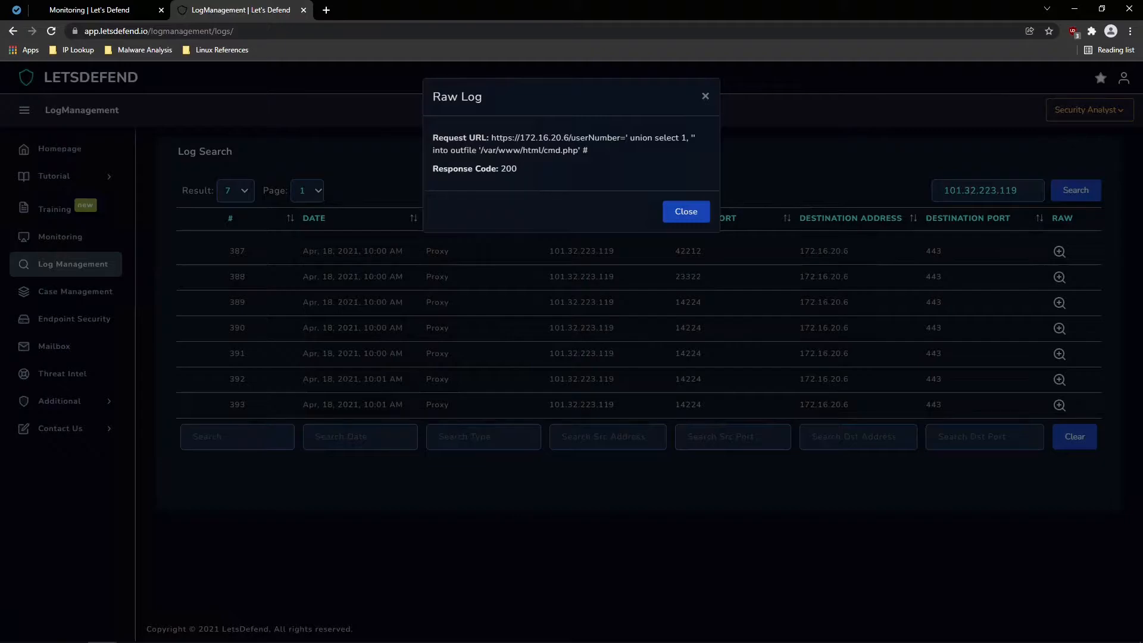
drag(497, 168, 520, 171)
click(528, 172)
click(518, 171)
drag(492, 138, 695, 138)
click(607, 152)
Copy the "into outfile" clause from the request URL and search Google for "sql into outfile" in a new tab
drag(433, 155, 476, 152)
right_click(476, 152)
click(494, 157)
click(325, 10)
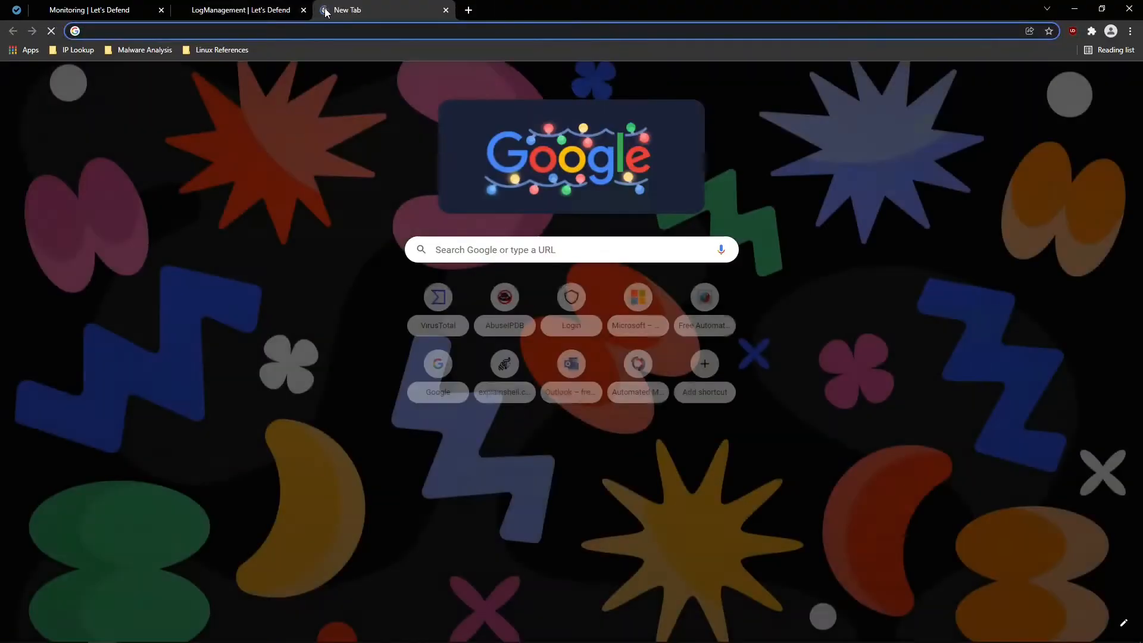
text(s)
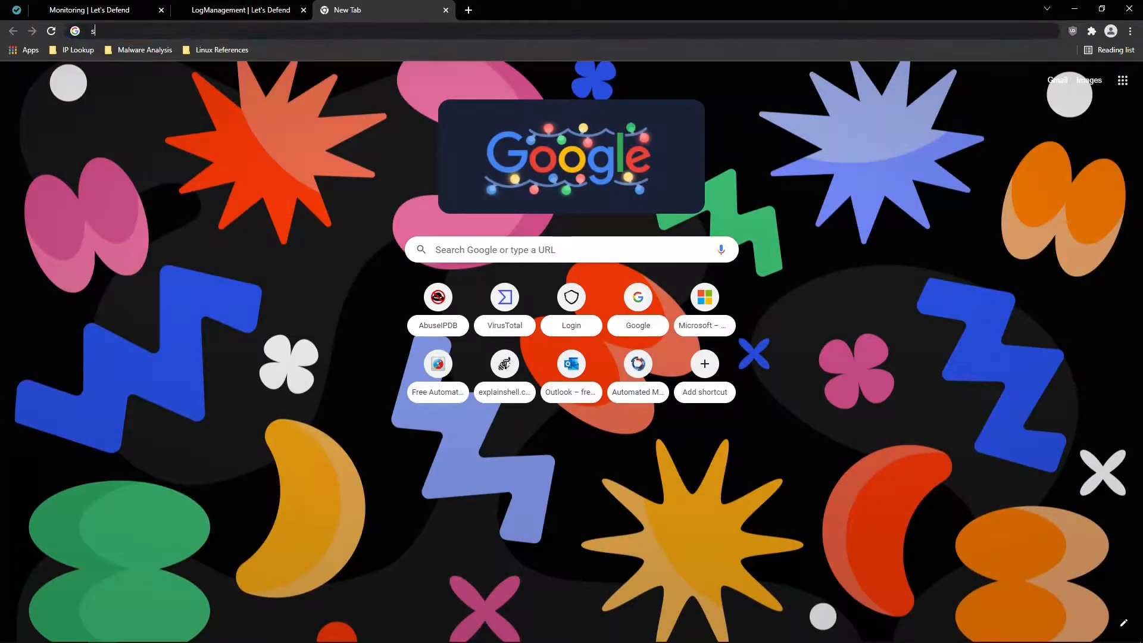
text(ql into out)
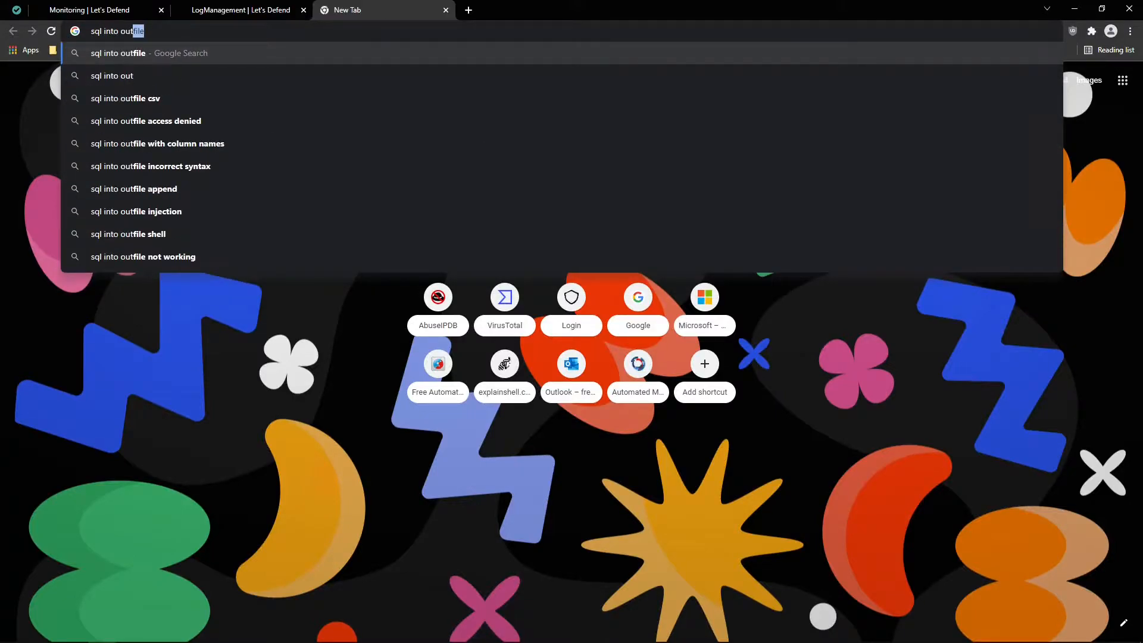
key(Return)
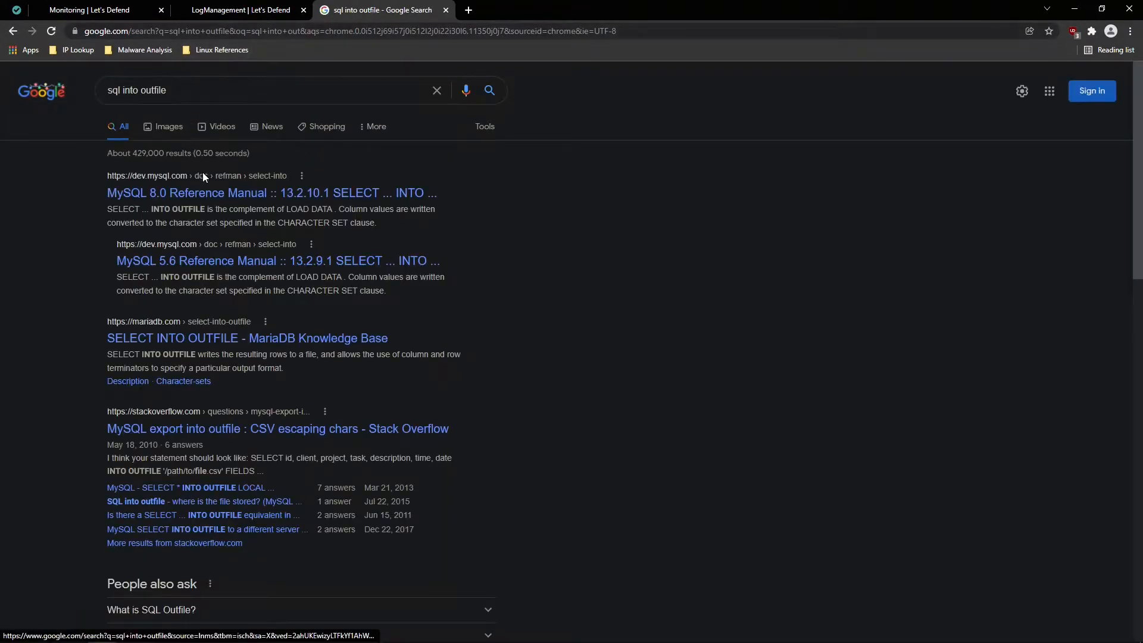
Open the MySQL 8.0 Reference Manual page on SELECT ... INTO and read the SELECT ... INTO OUTFILE description
click(218, 195)
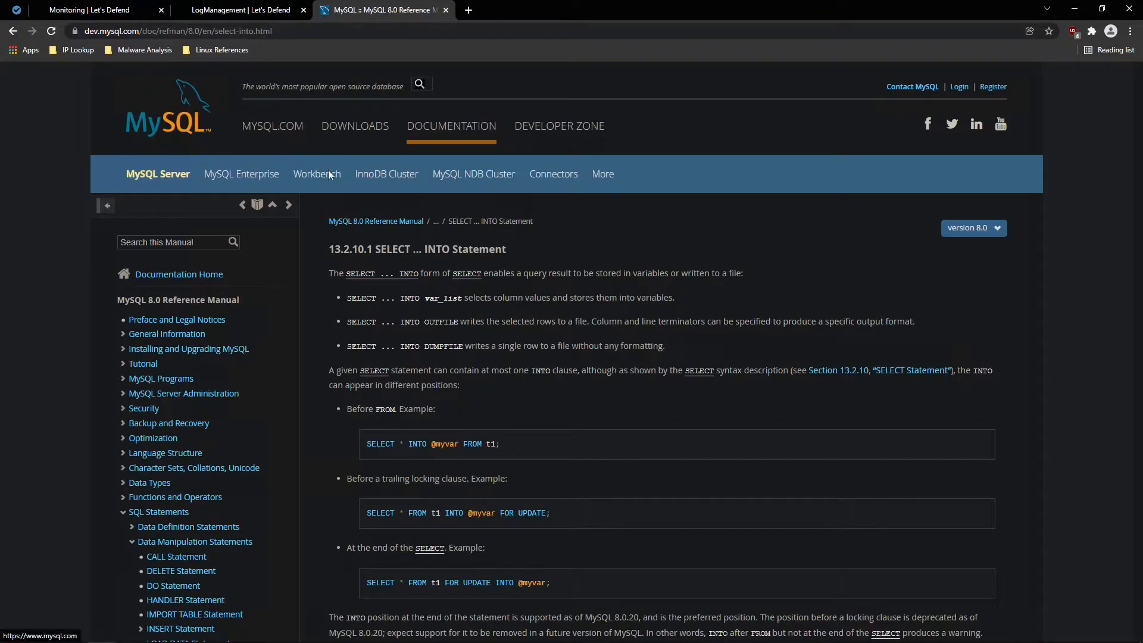
scroll(359, 212, down, 1)
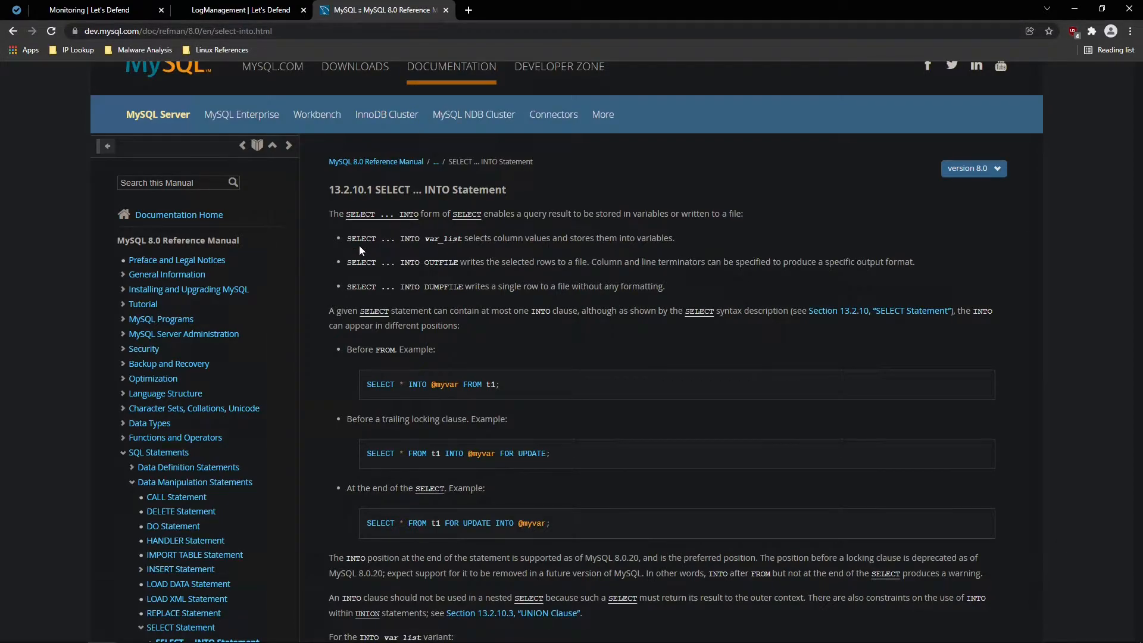
drag(347, 263, 501, 263)
click(501, 263)
Return to the log search and examine the output file in entry 392's raw log and the requested command in entry 393's
click(206, 10)
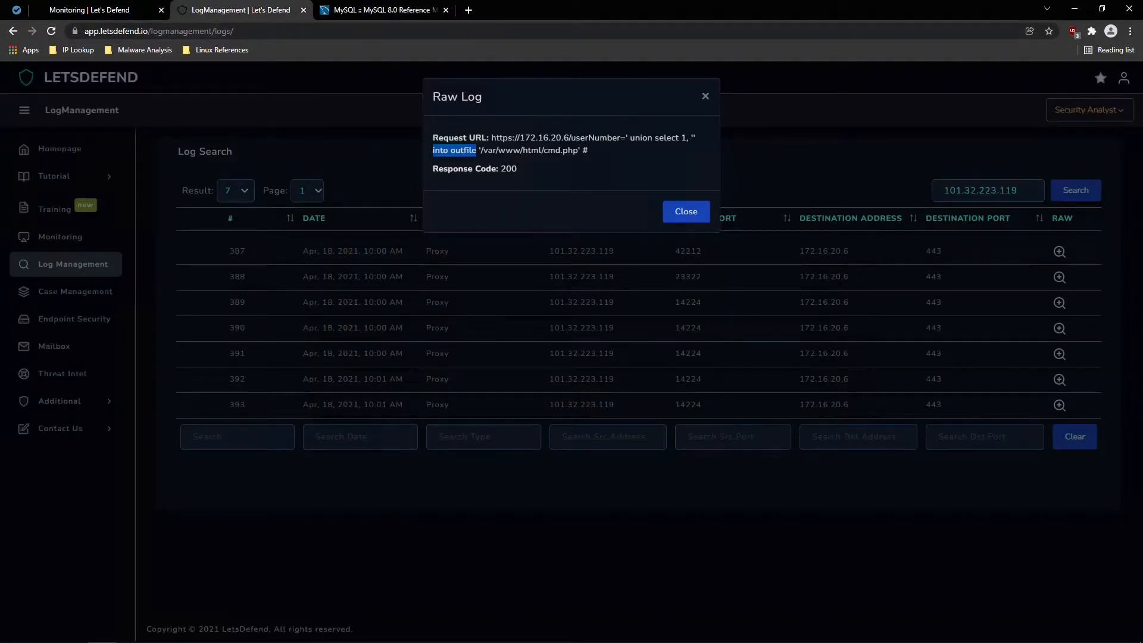
click(479, 152)
drag(544, 150, 579, 150)
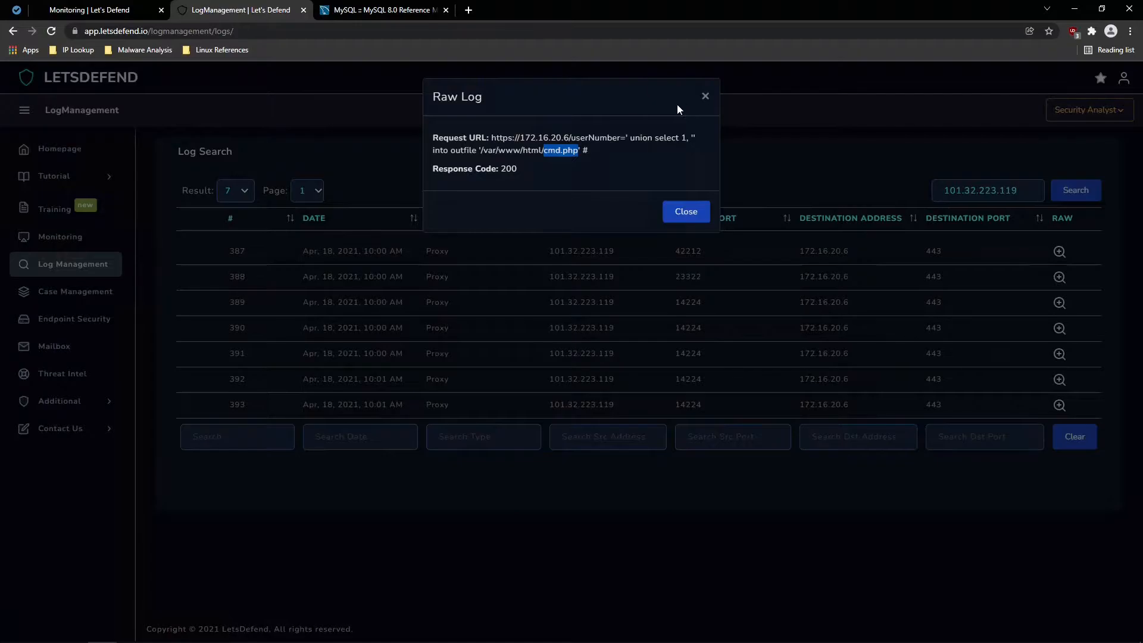
click(699, 209)
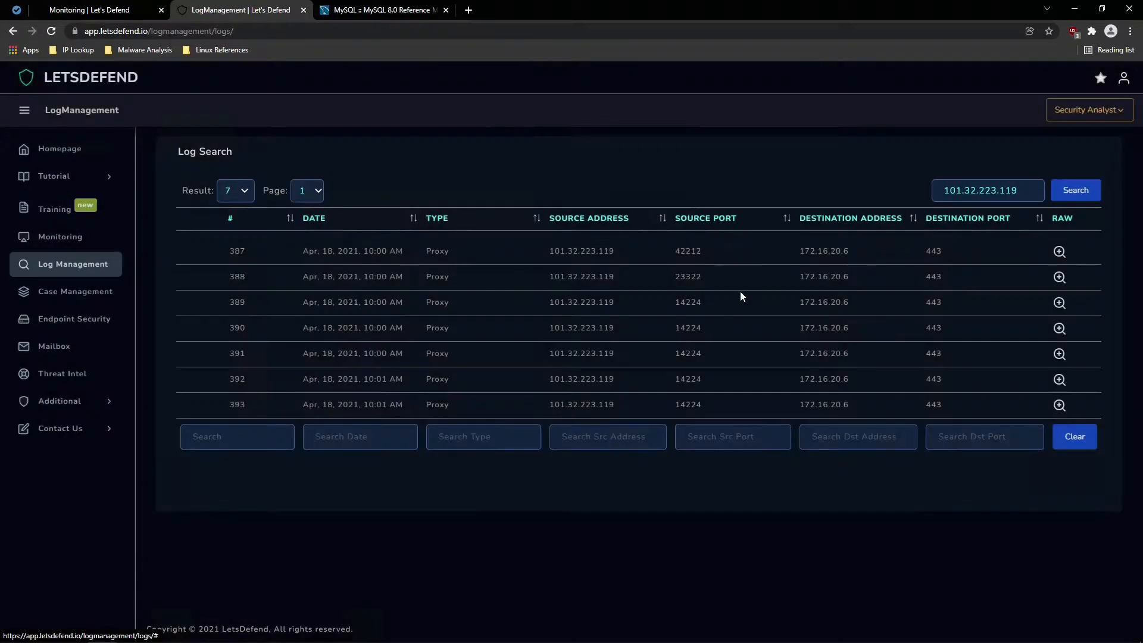
click(1063, 405)
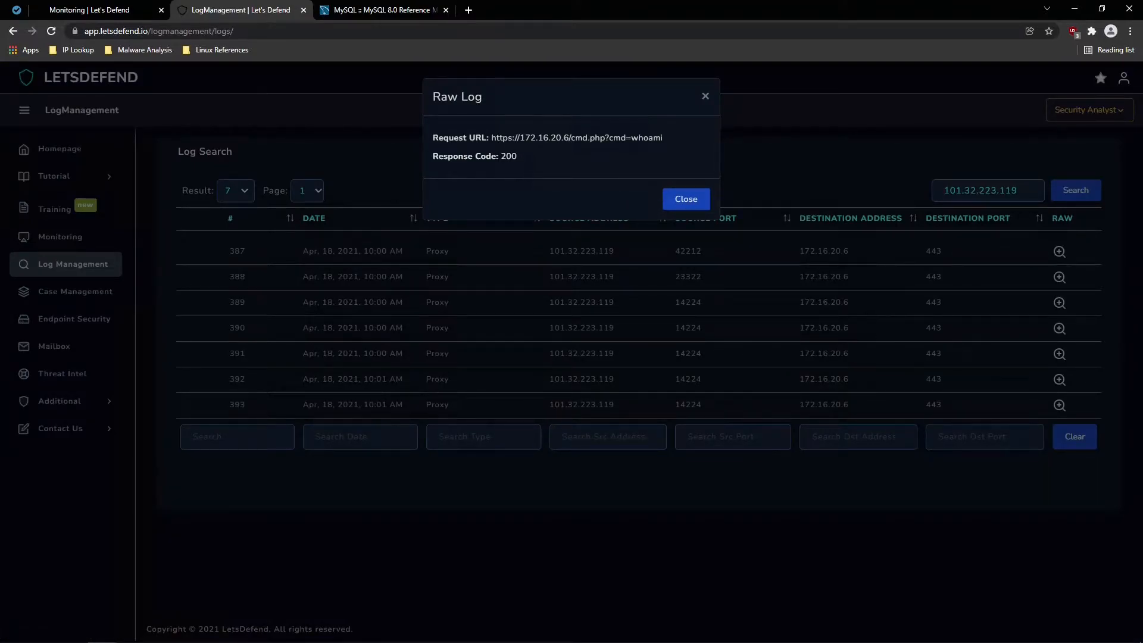
drag(572, 137, 662, 143)
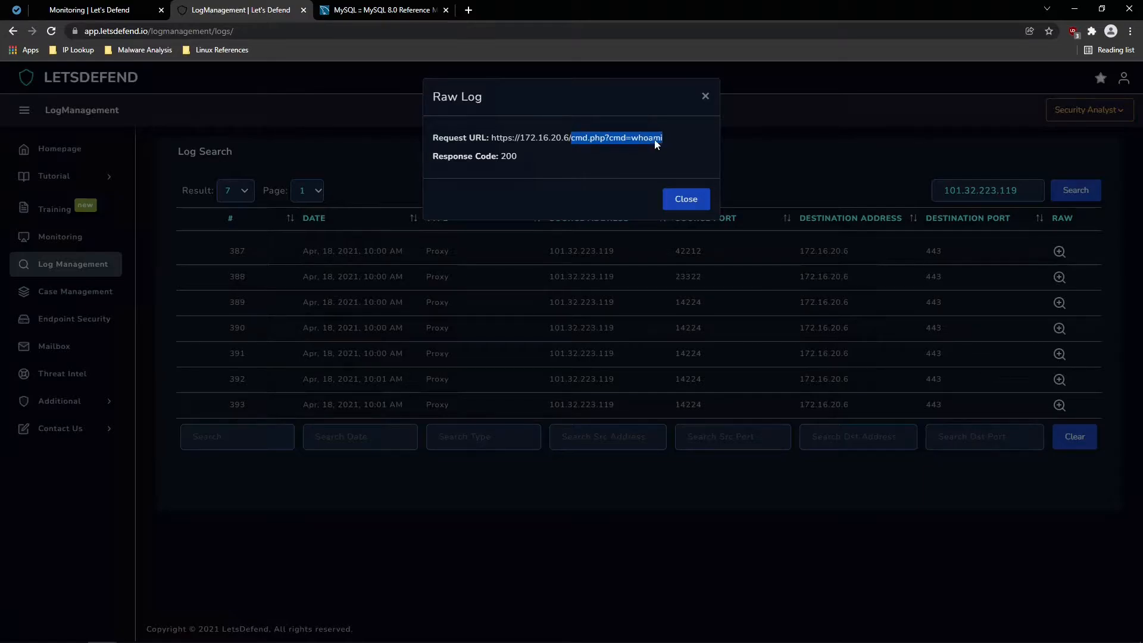
Examine the whoami command and the response code in entry 393's raw log and close the log
click(660, 143)
double_click(668, 143)
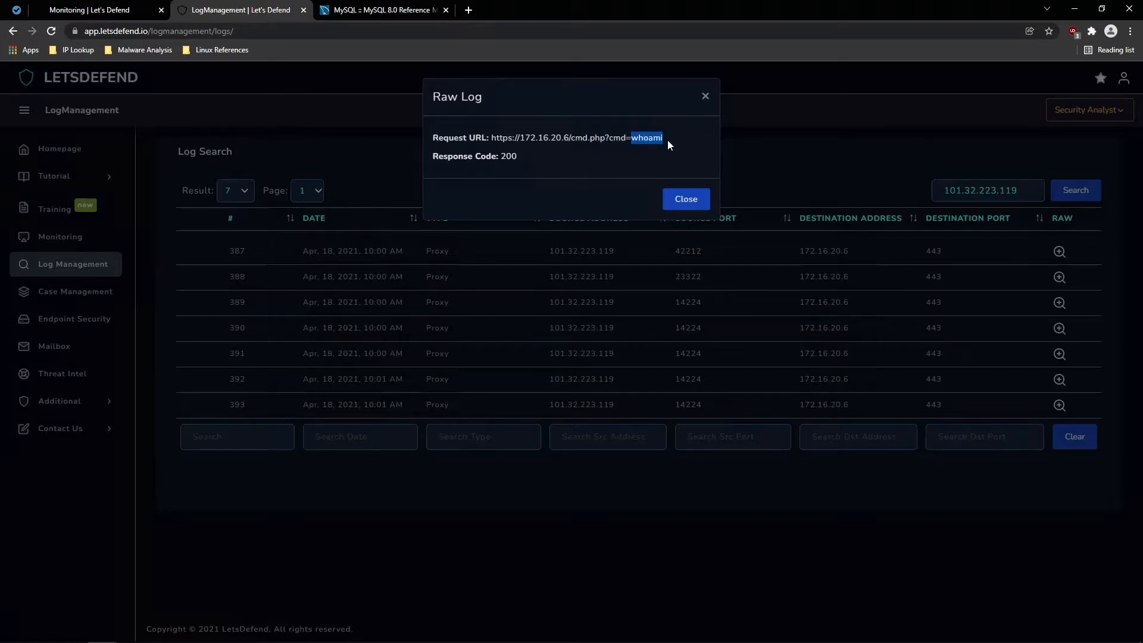
double_click(514, 156)
click(686, 198)
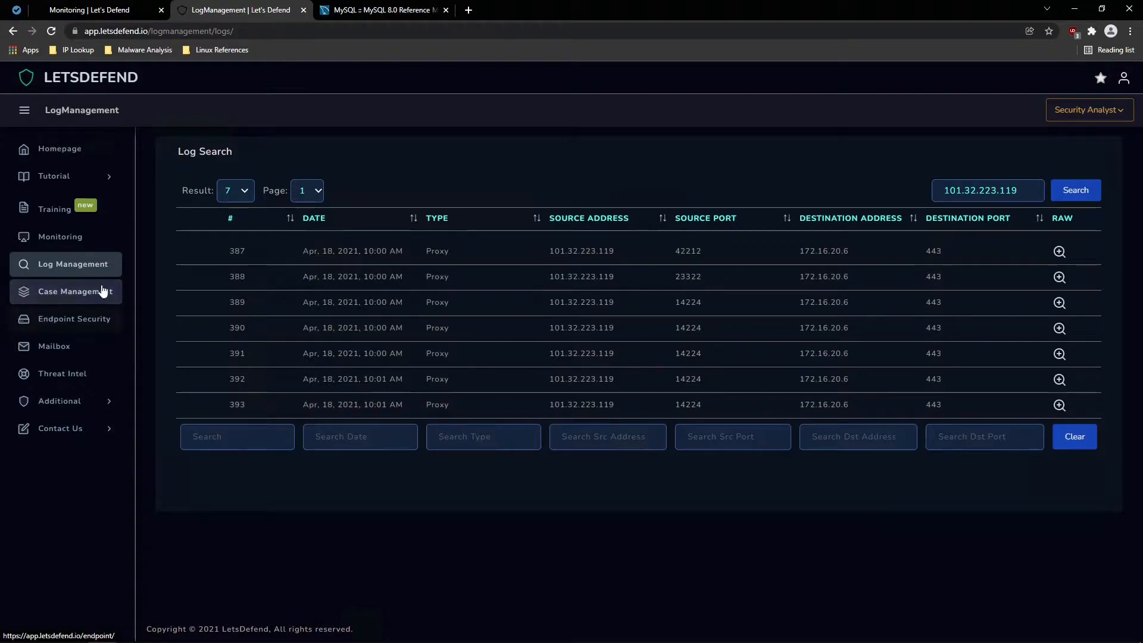
Open Endpoint Security, and copy the destination address 172.16.20.6 from the SOC142 alert details
click(78, 318)
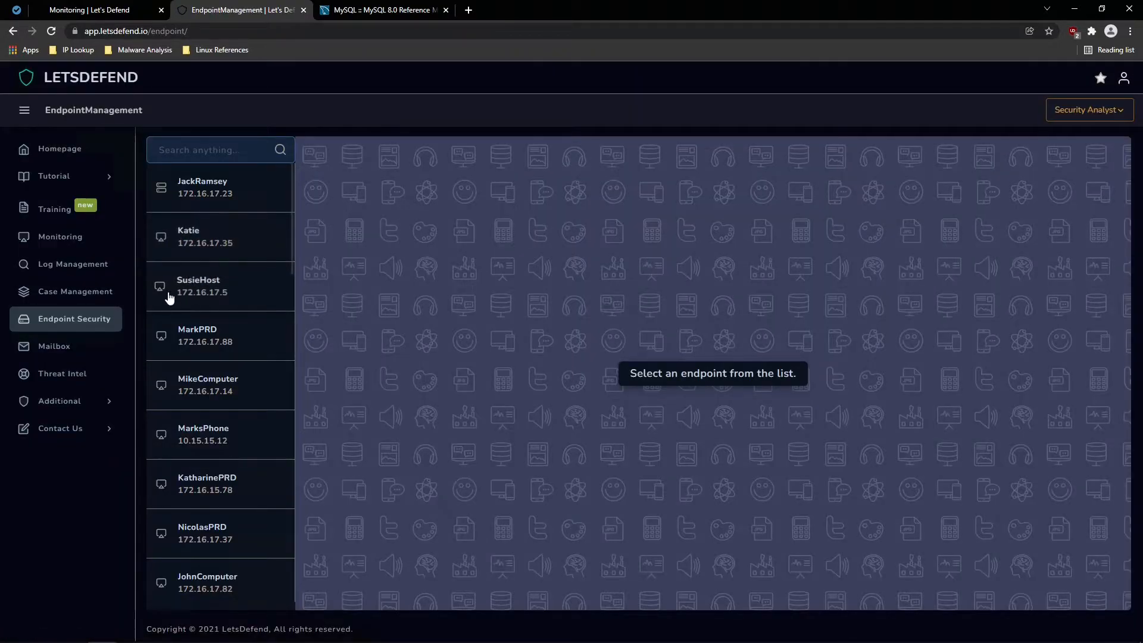
click(208, 150)
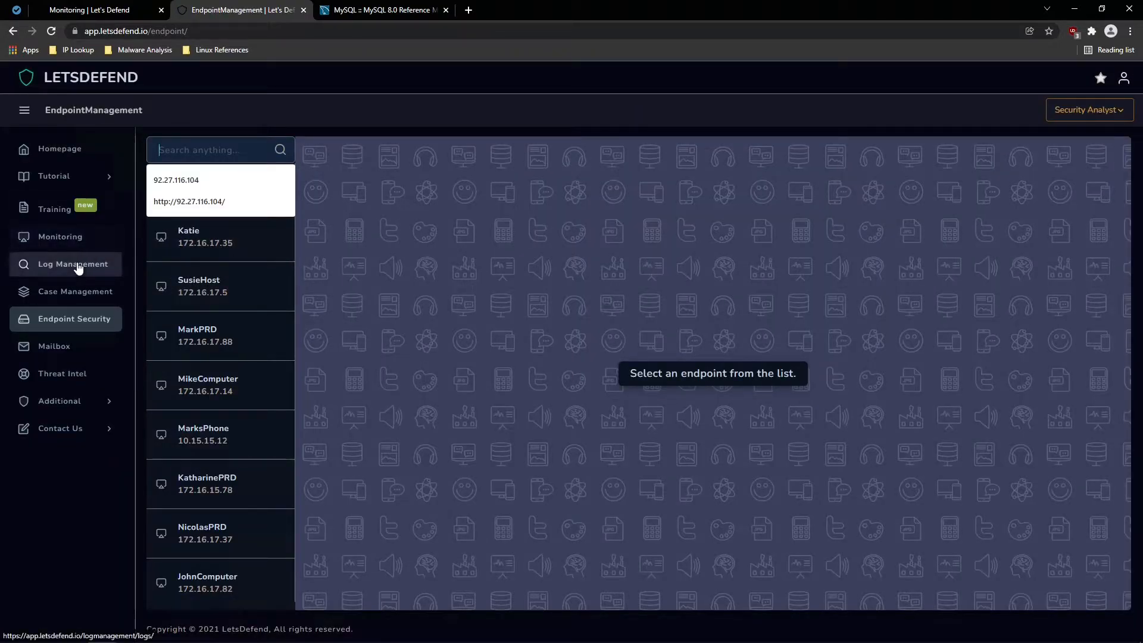
click(110, 10)
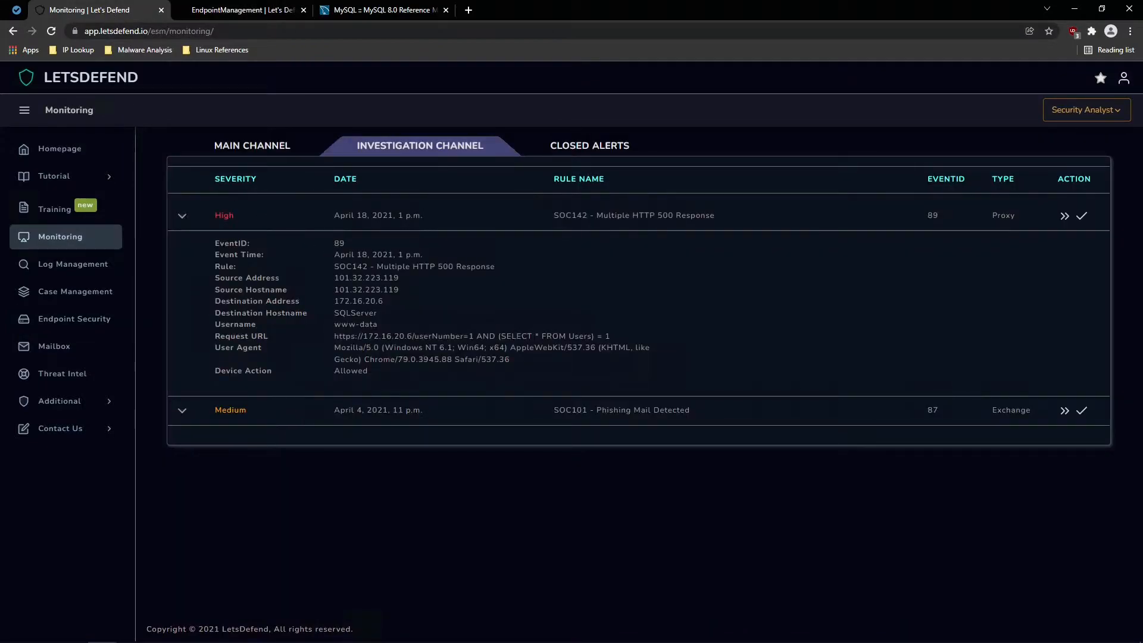
double_click(355, 312)
right_click(351, 311)
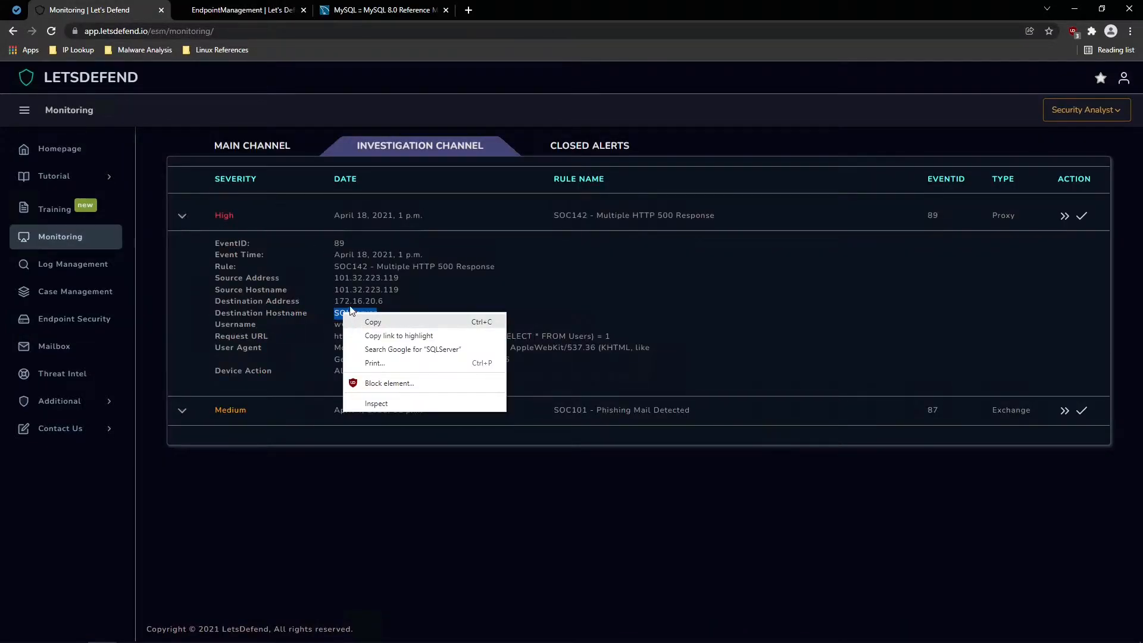
click(373, 322)
double_click(358, 302)
right_click(355, 301)
click(375, 311)
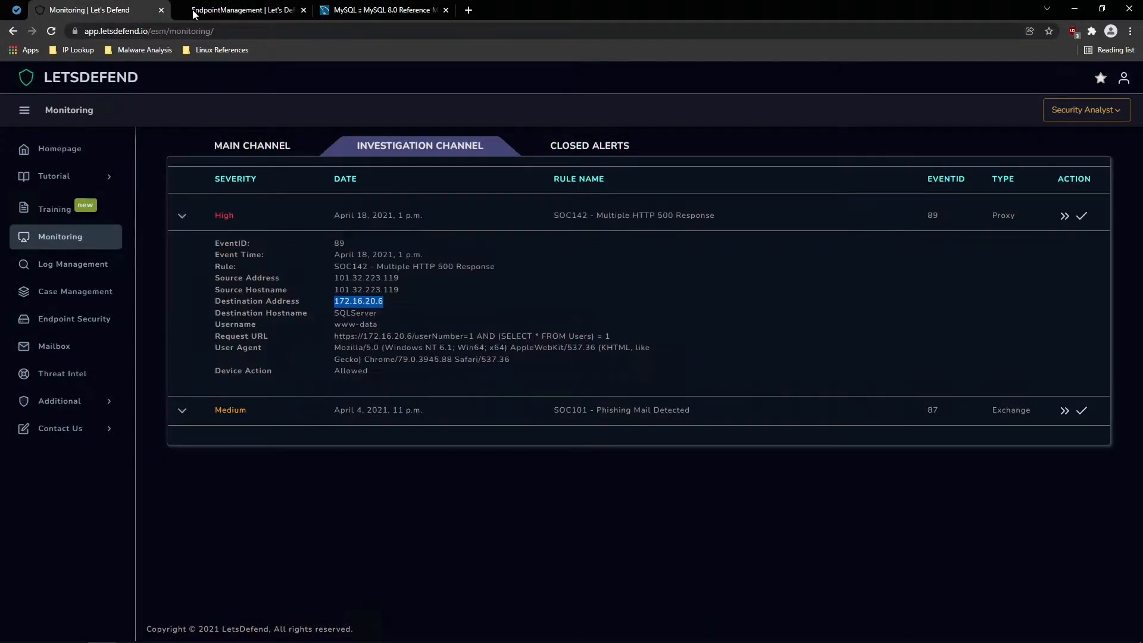
Search the endpoints for 172.16.20.6 and open the SQLServer endpoint
click(192, 11)
click(215, 149)
key(ctrl+v)
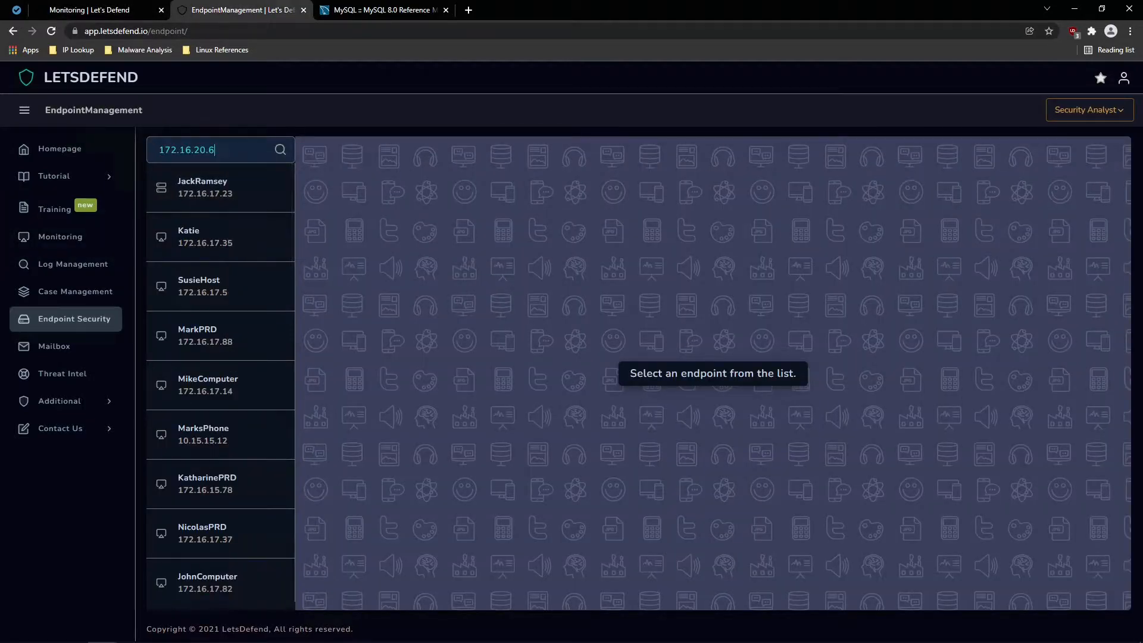
click(280, 150)
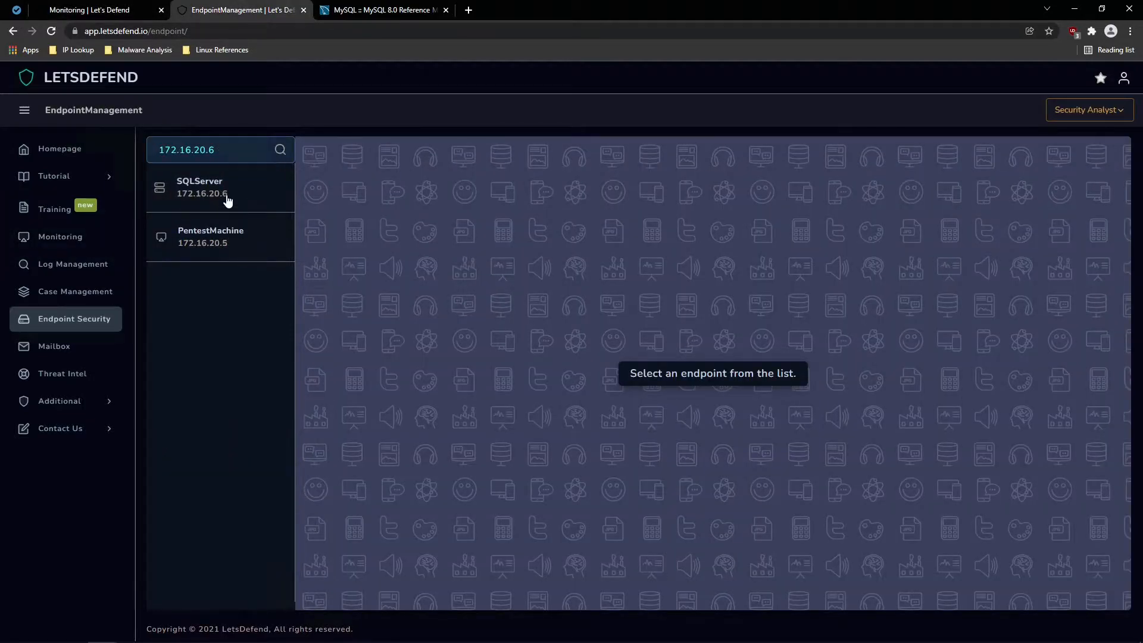
click(196, 203)
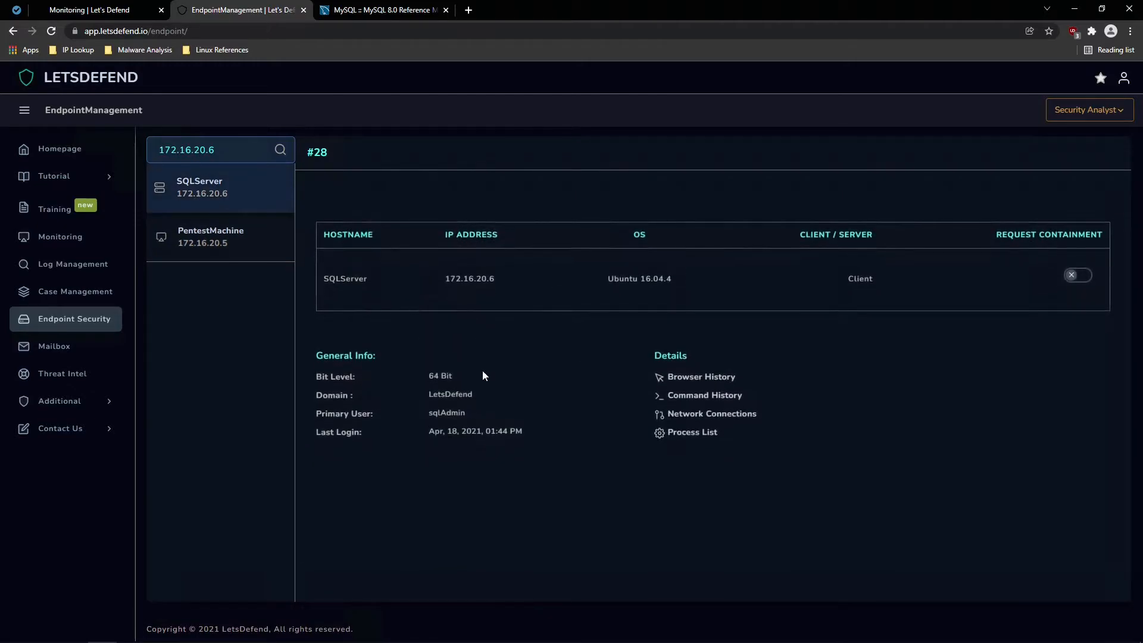
Open SQLServer's command history and review the earlier commands, from pwd through the git clone, apt-get and wget entries
click(702, 398)
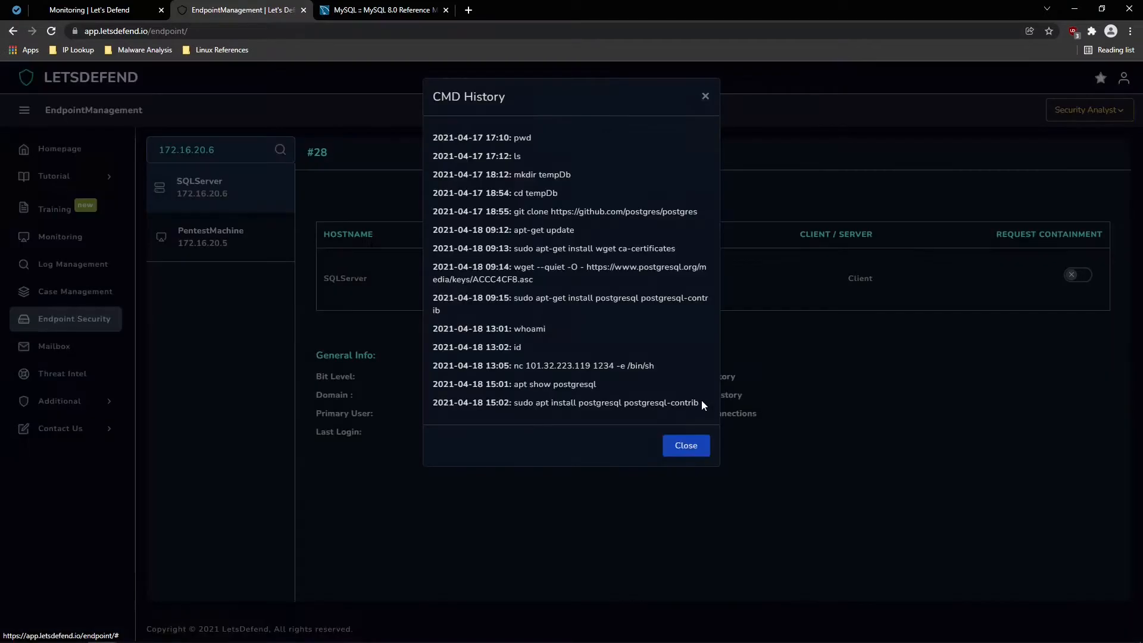
drag(513, 138, 571, 174)
click(515, 157)
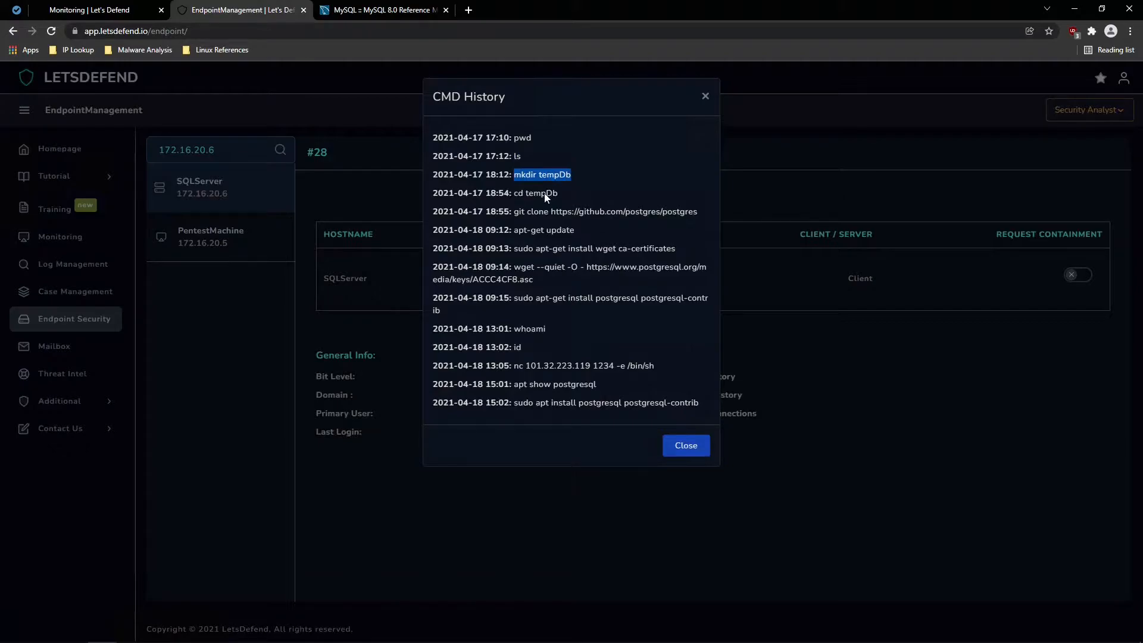
drag(513, 212, 698, 213)
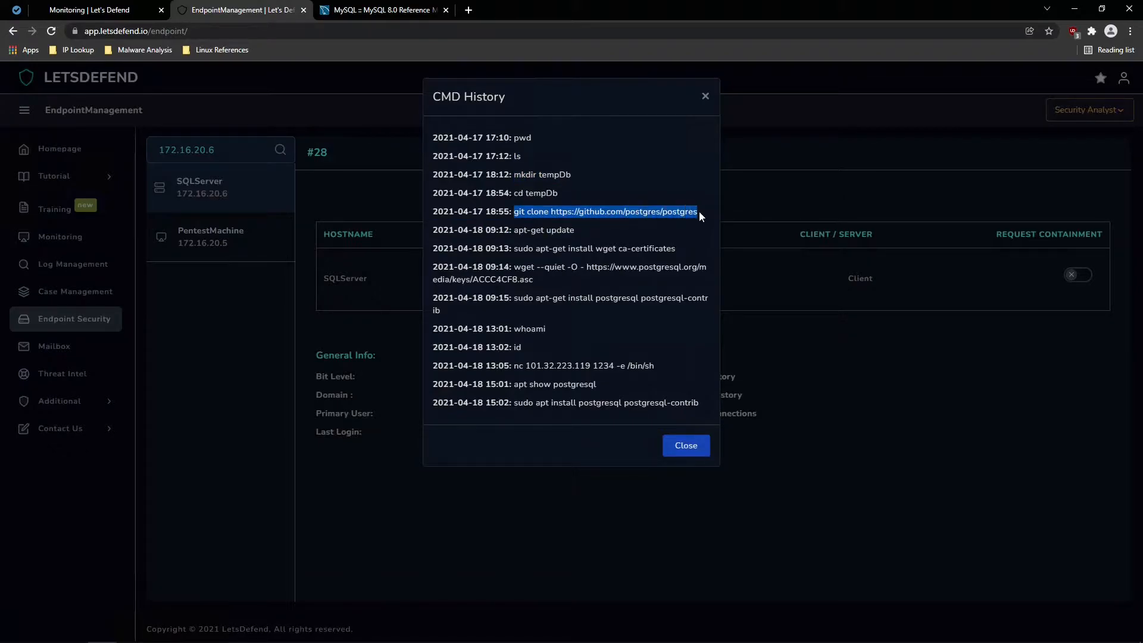
drag(514, 230, 575, 231)
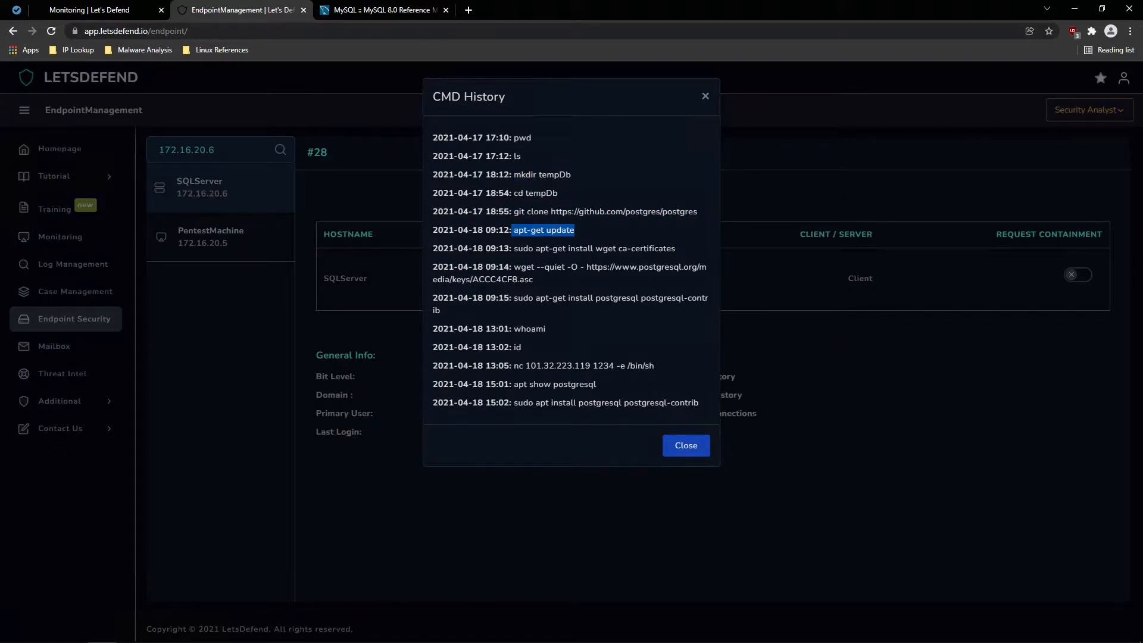
click(555, 267)
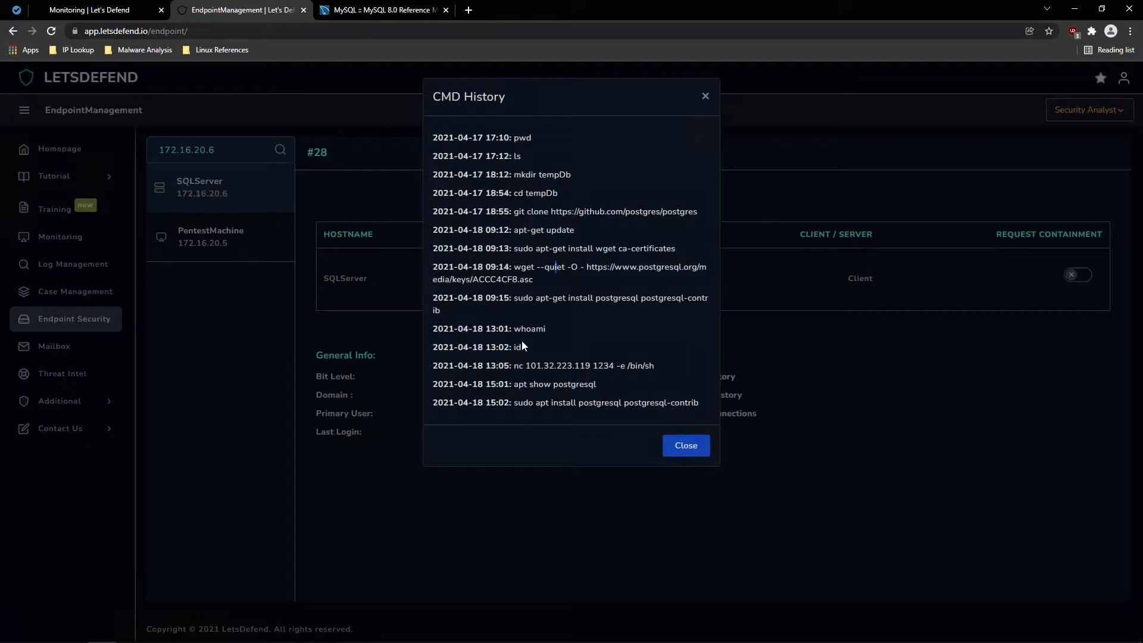
Examine the whoami command at 13:01 and the nc command at 13:05, focusing on the nc command's IP address
drag(514, 329, 547, 330)
click(552, 339)
drag(514, 329, 547, 329)
drag(514, 329, 548, 331)
drag(512, 366, 646, 366)
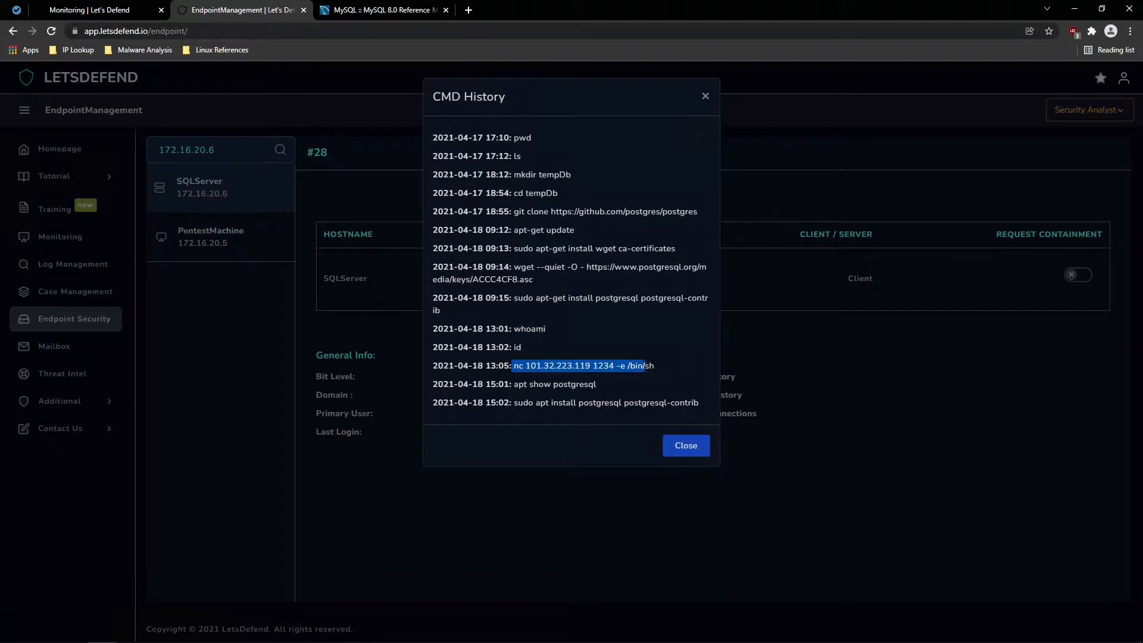
click(654, 366)
drag(525, 366, 568, 365)
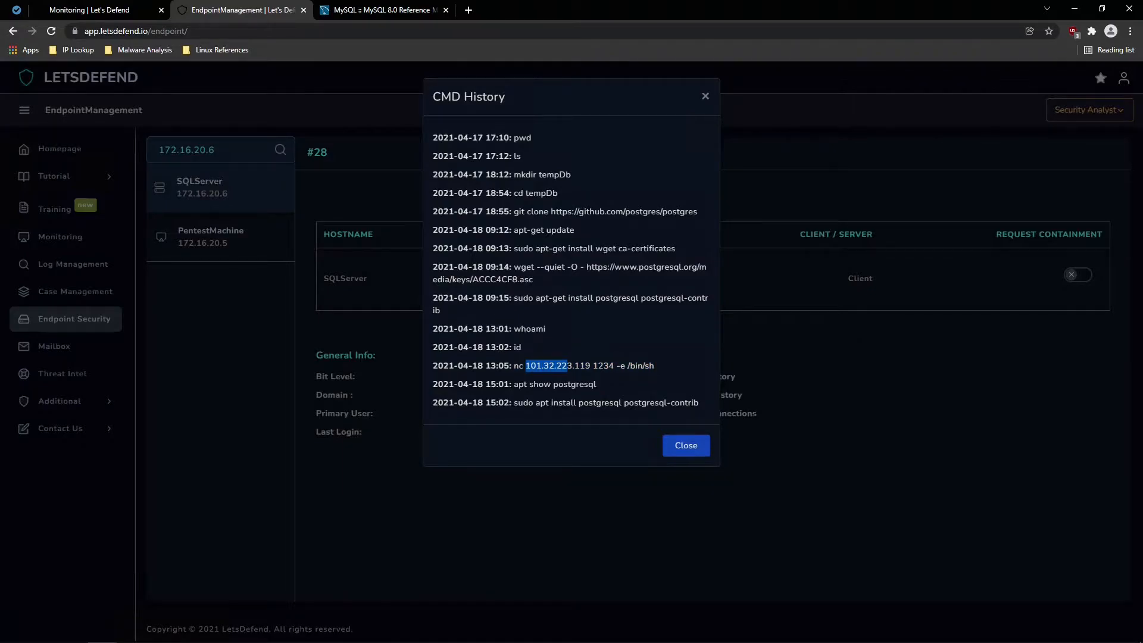
Compare the nc command's IP address with the SOC142 alert's source address, copy that address, and return to the command history
click(96, 12)
drag(334, 278, 399, 278)
right_click(393, 279)
click(411, 290)
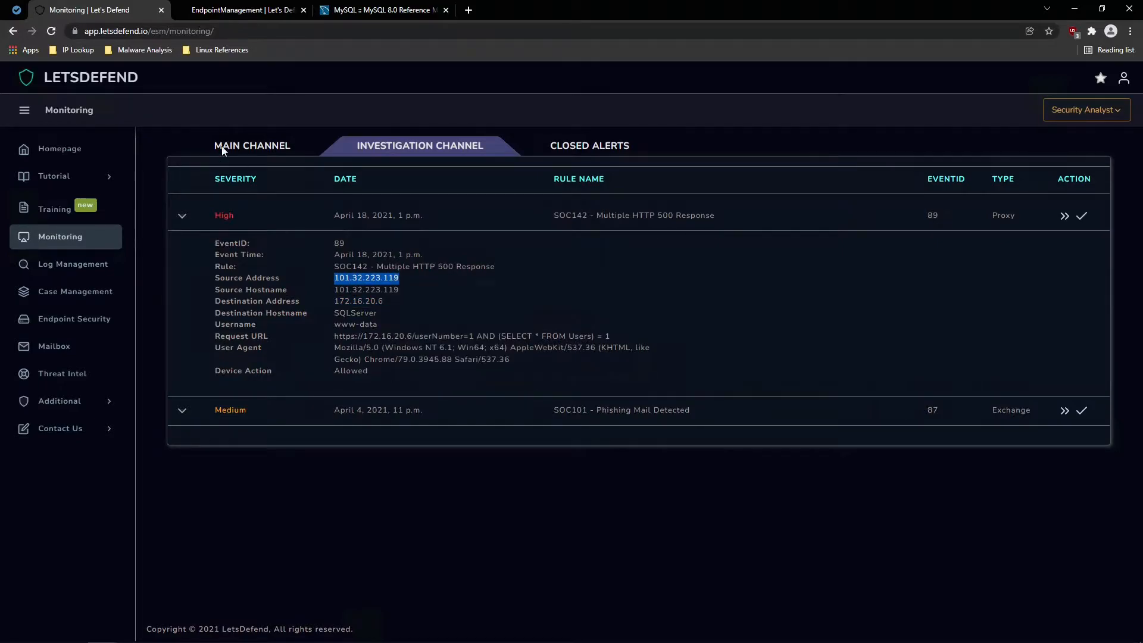
click(211, 12)
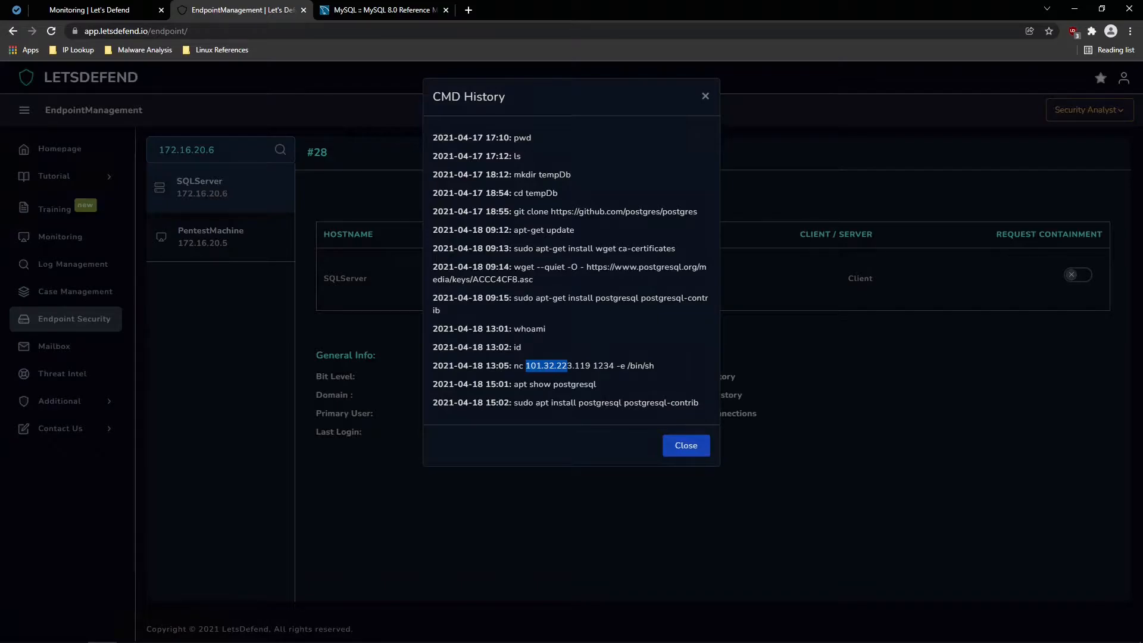
Close the command history and review SQLServer's network connections
click(677, 448)
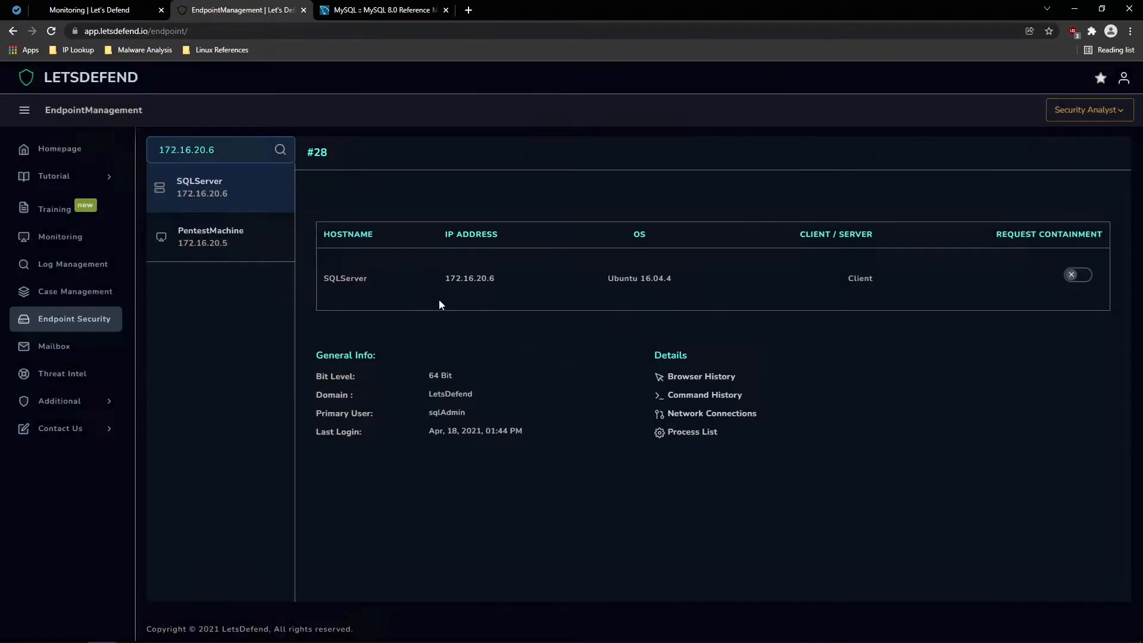
click(704, 415)
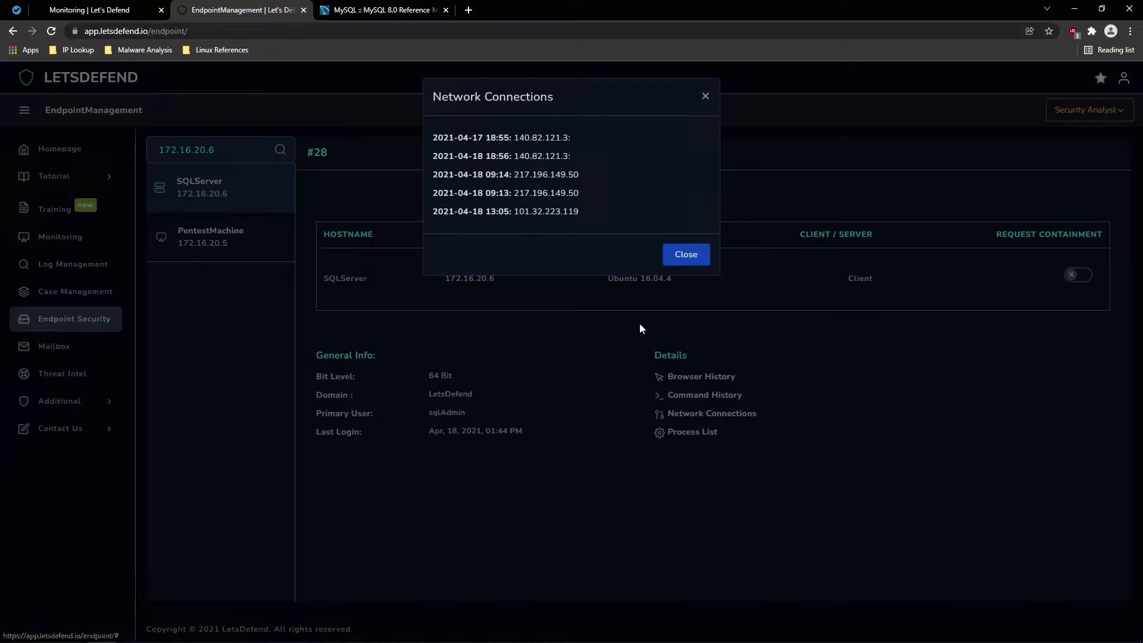
click(685, 253)
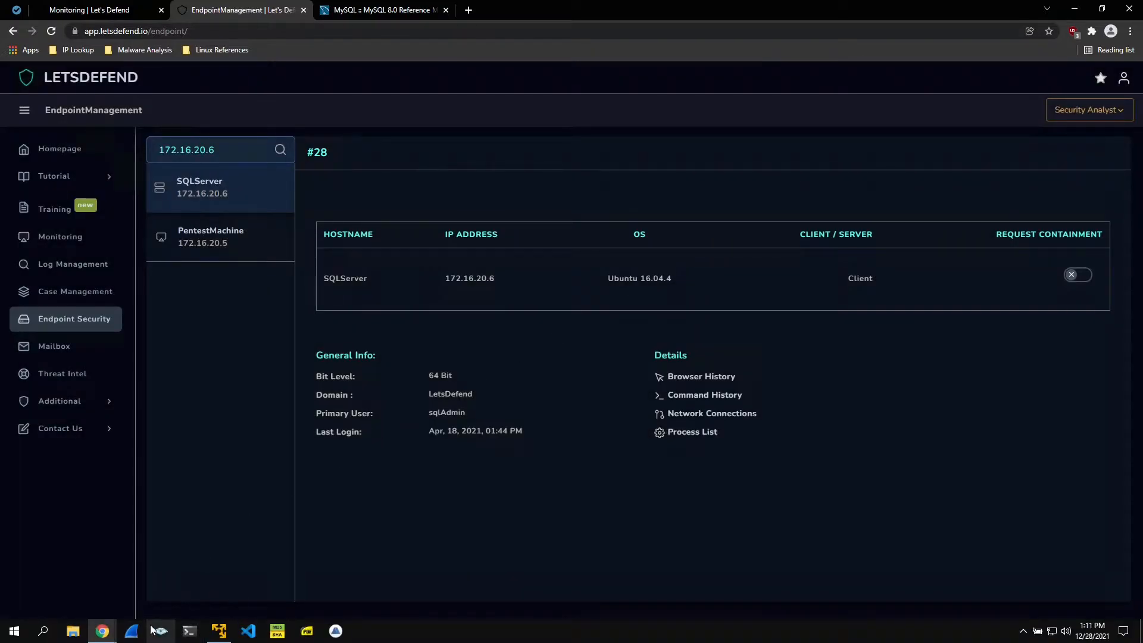
Open Notepad with a blank document and move its window clear of the endpoint details
click(14, 630)
text(note)
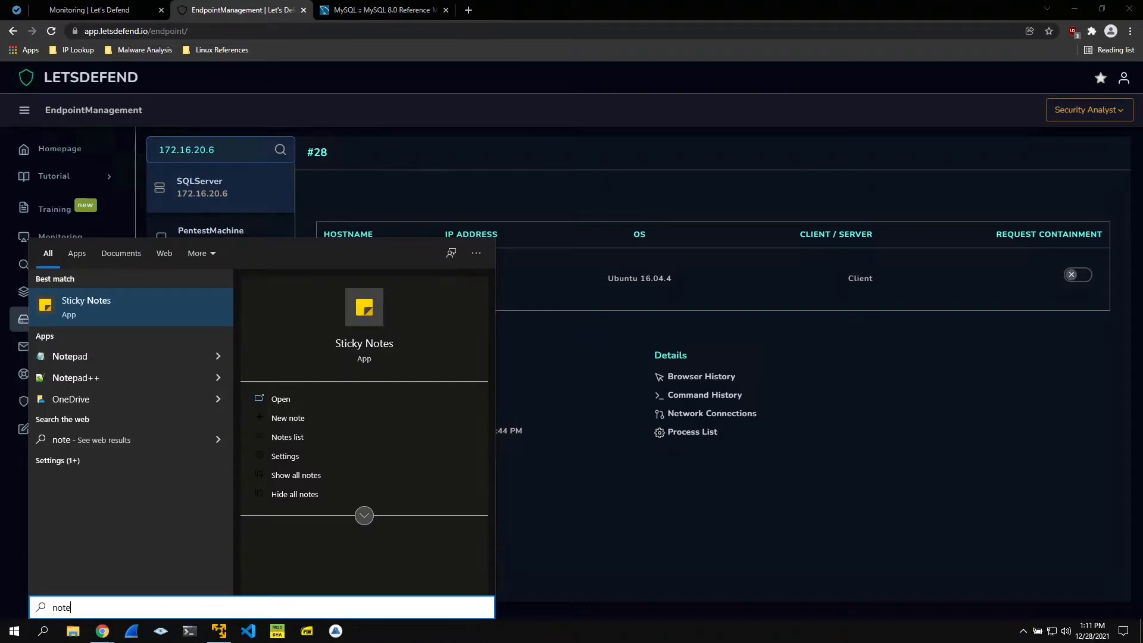
text(pad)
key(Return)
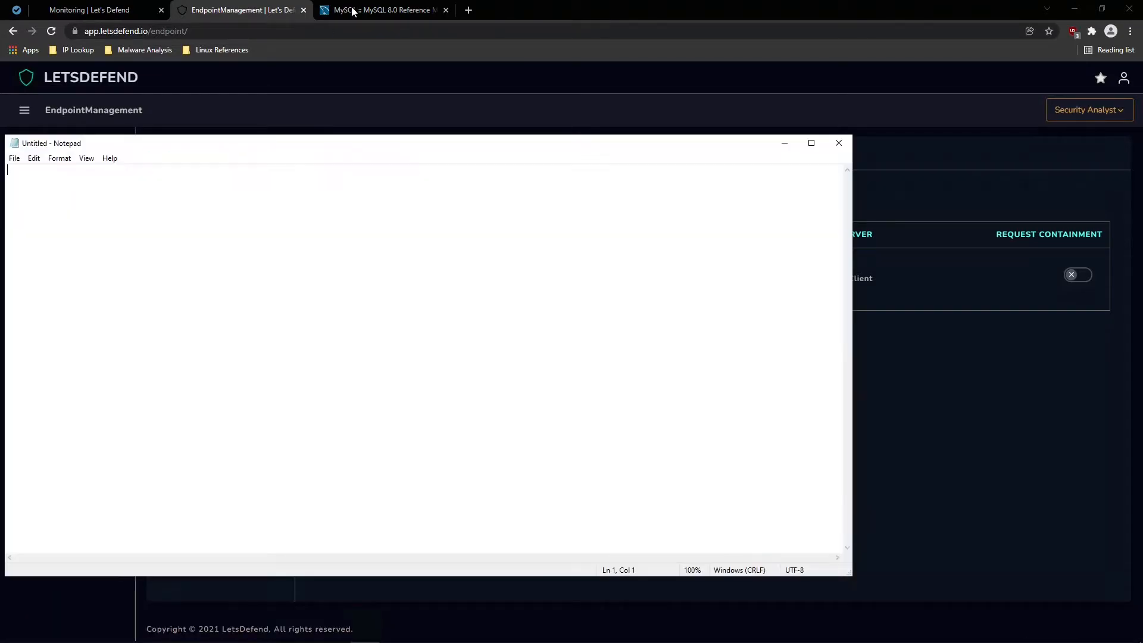
drag(328, 150, 929, 453)
click(705, 396)
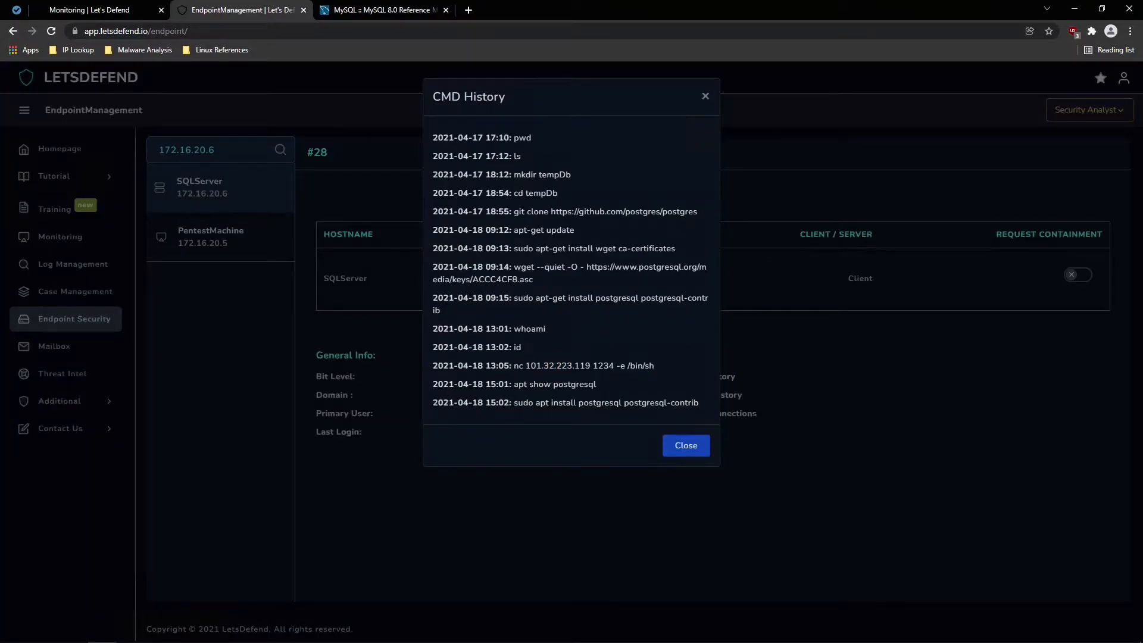
drag(515, 366, 665, 366)
drag(432, 366, 646, 374)
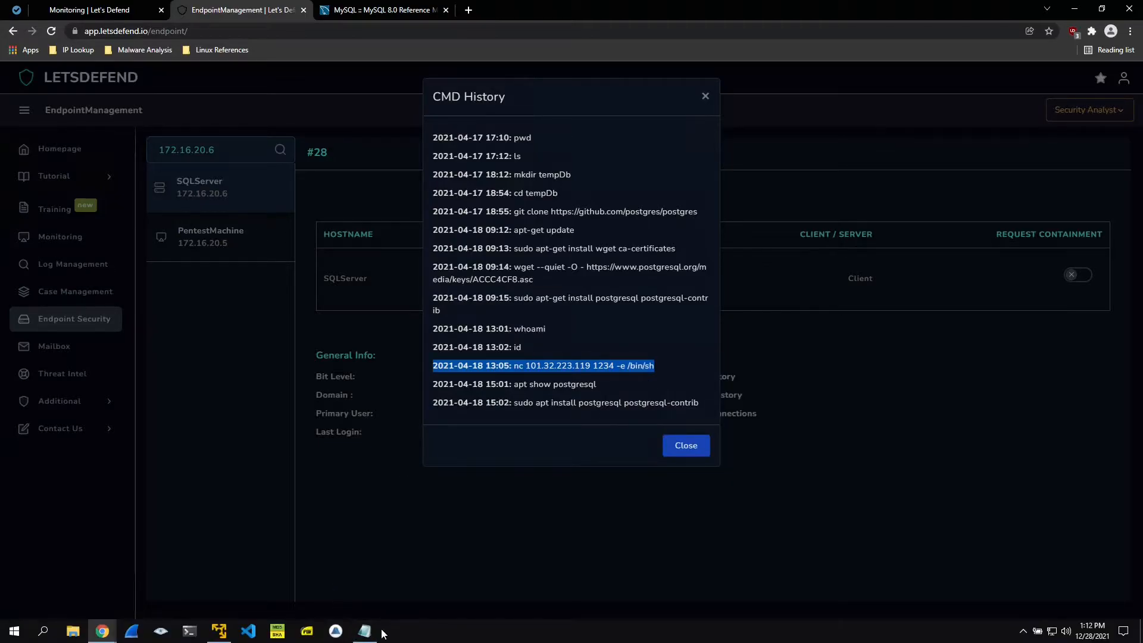
click(371, 630)
drag(651, 464, 542, 269)
key(Return)
key(Return)
key(ctrl+v)
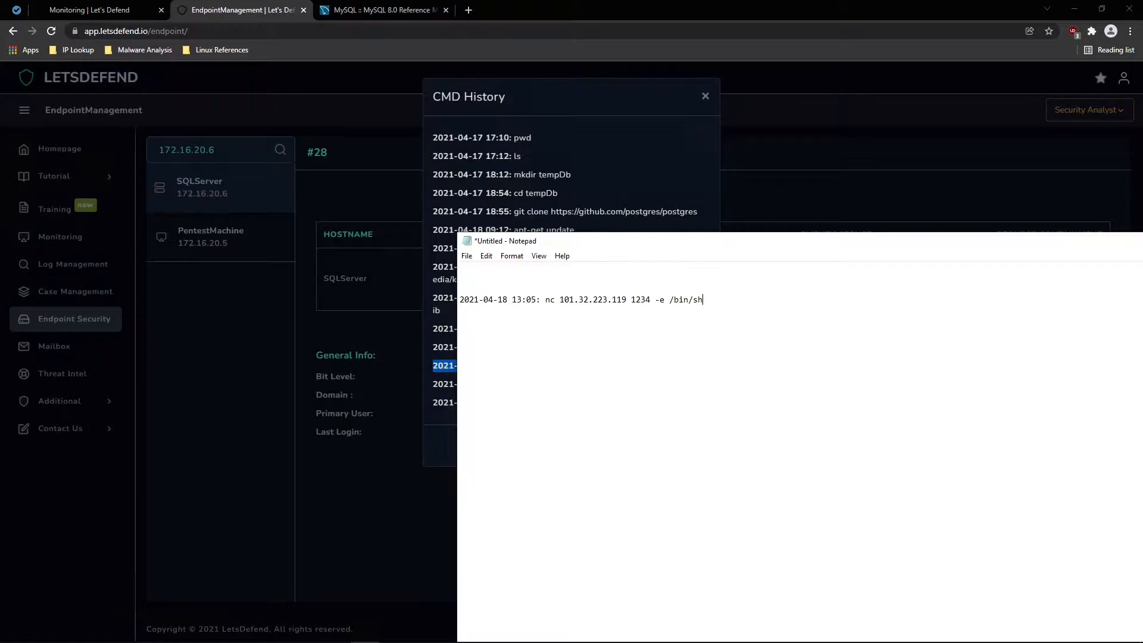
drag(551, 246, 534, 453)
click(611, 380)
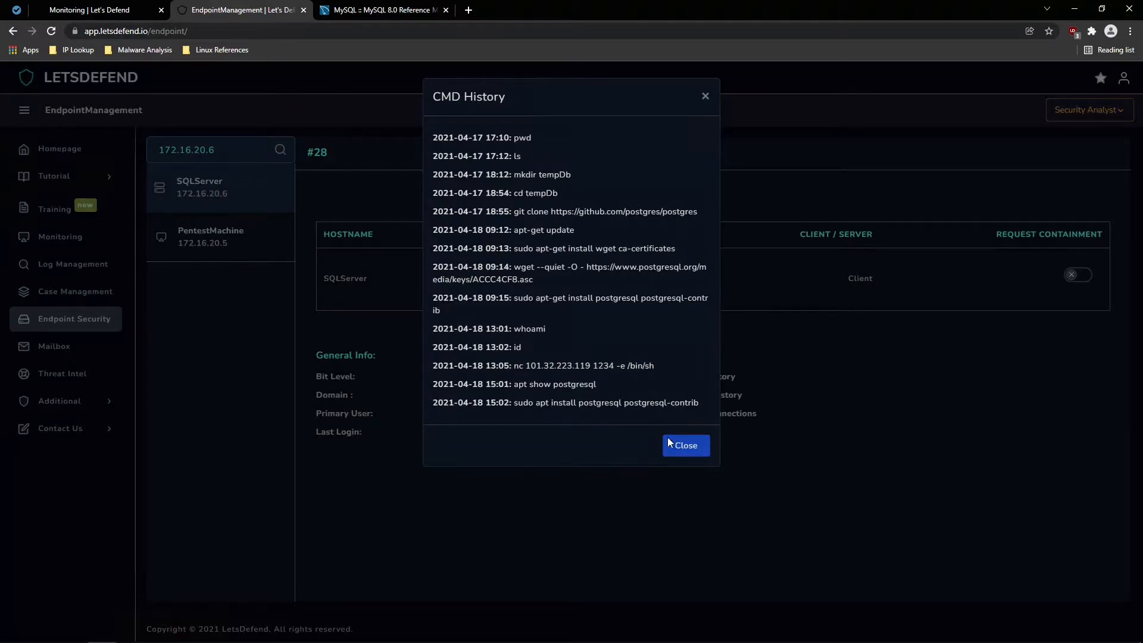
click(685, 445)
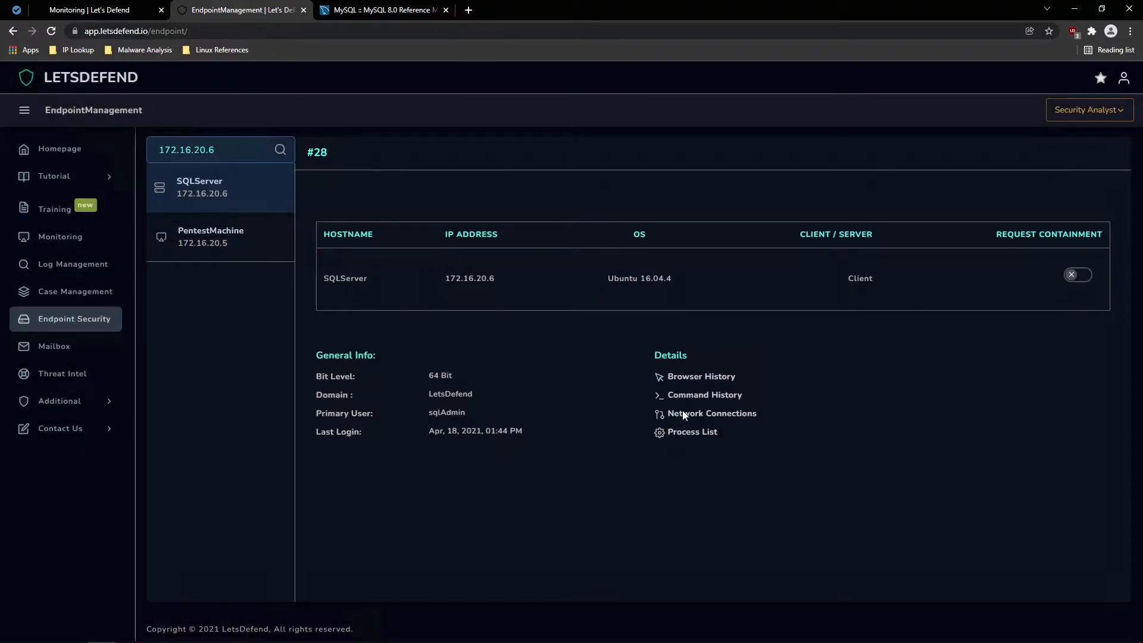
Check SQLServer's command history once more and view its browser history
click(699, 396)
click(703, 451)
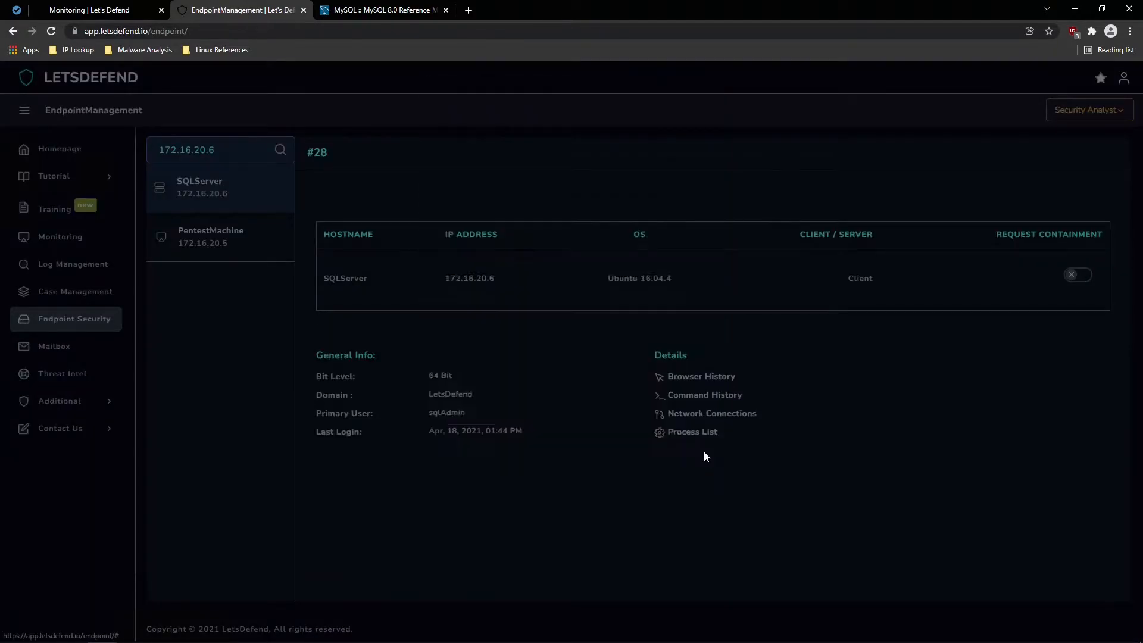
click(699, 377)
click(685, 175)
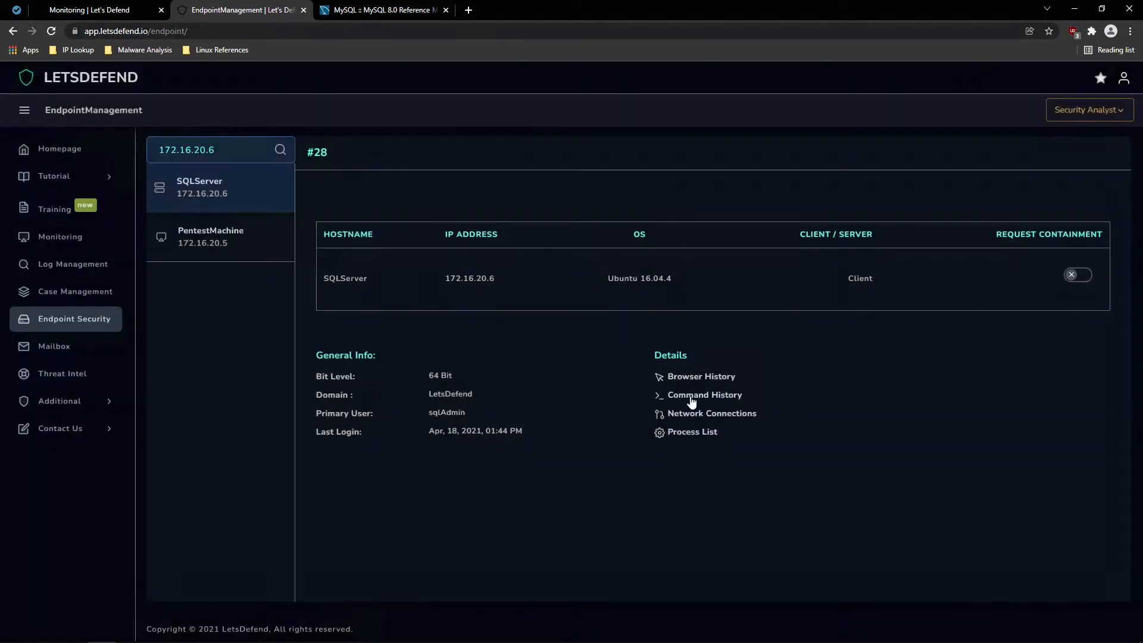
Open SQLServer's process list and examine the command lines of the nc and rm processes
click(685, 440)
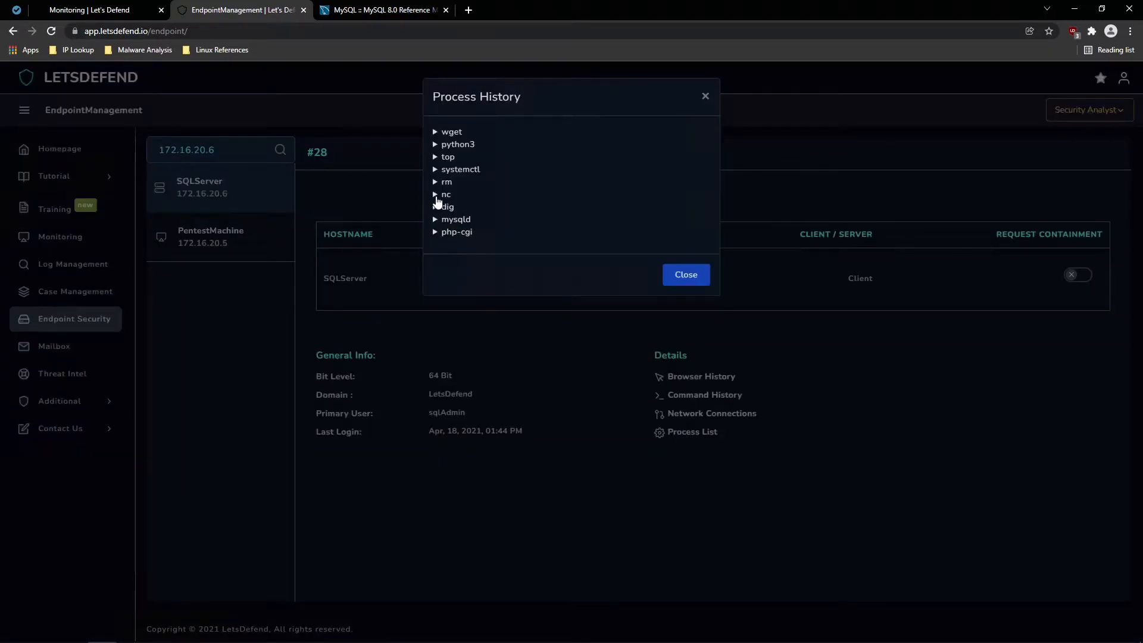
click(437, 196)
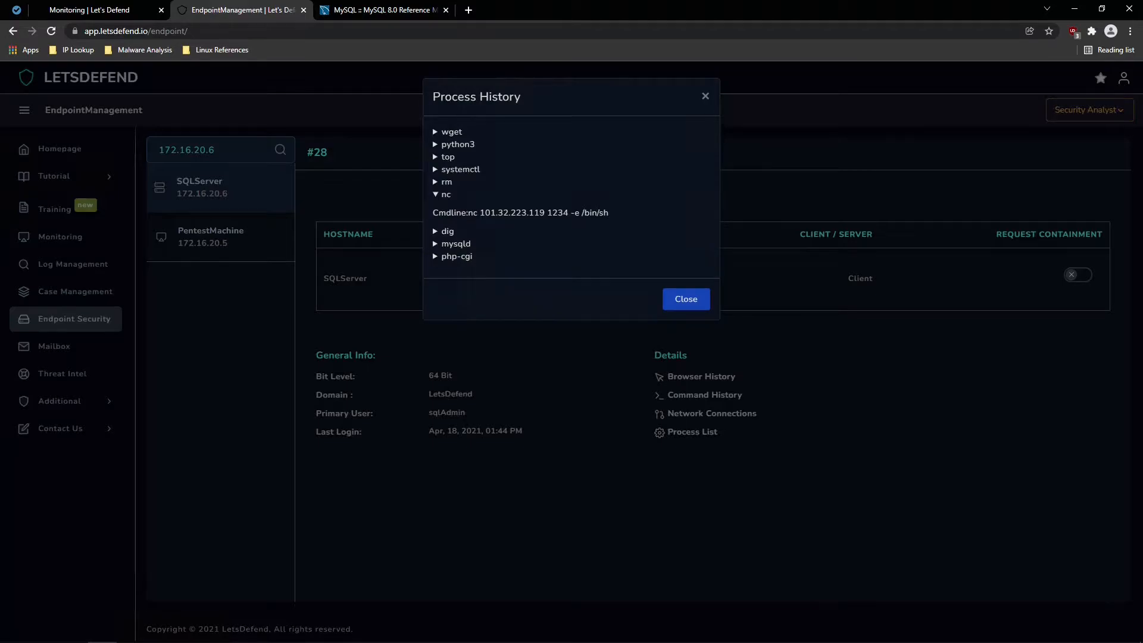
click(436, 183)
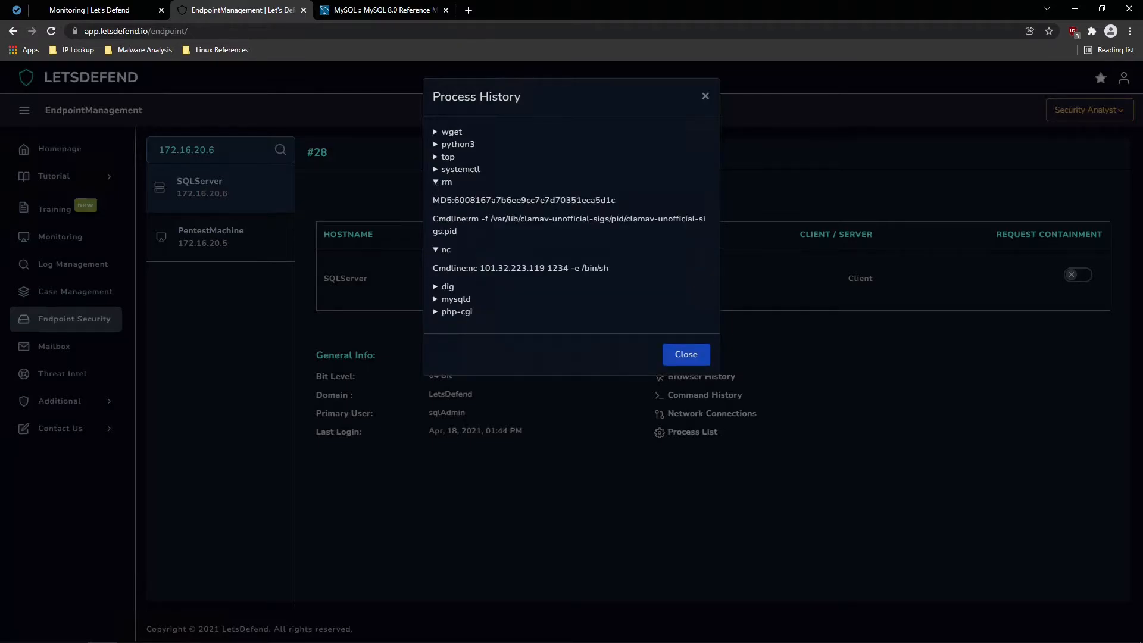
drag(469, 219, 486, 219)
click(486, 220)
Search the web for clamav, copied from the rm process's command line
drag(521, 219, 549, 219)
right_click(545, 220)
click(560, 226)
click(469, 9)
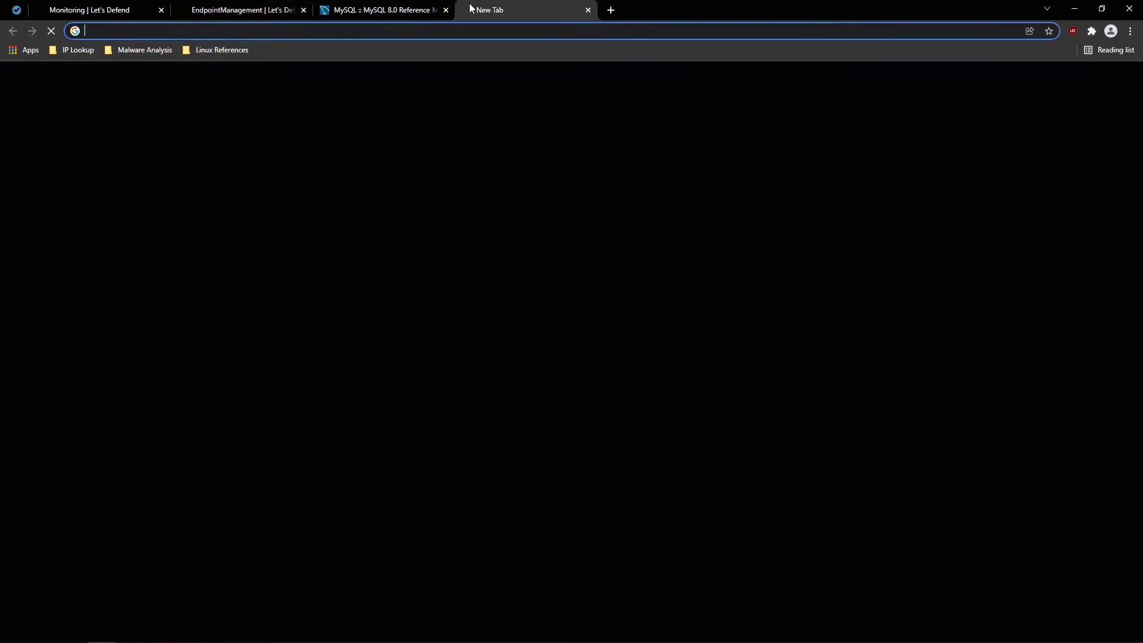
key(ctrl+v)
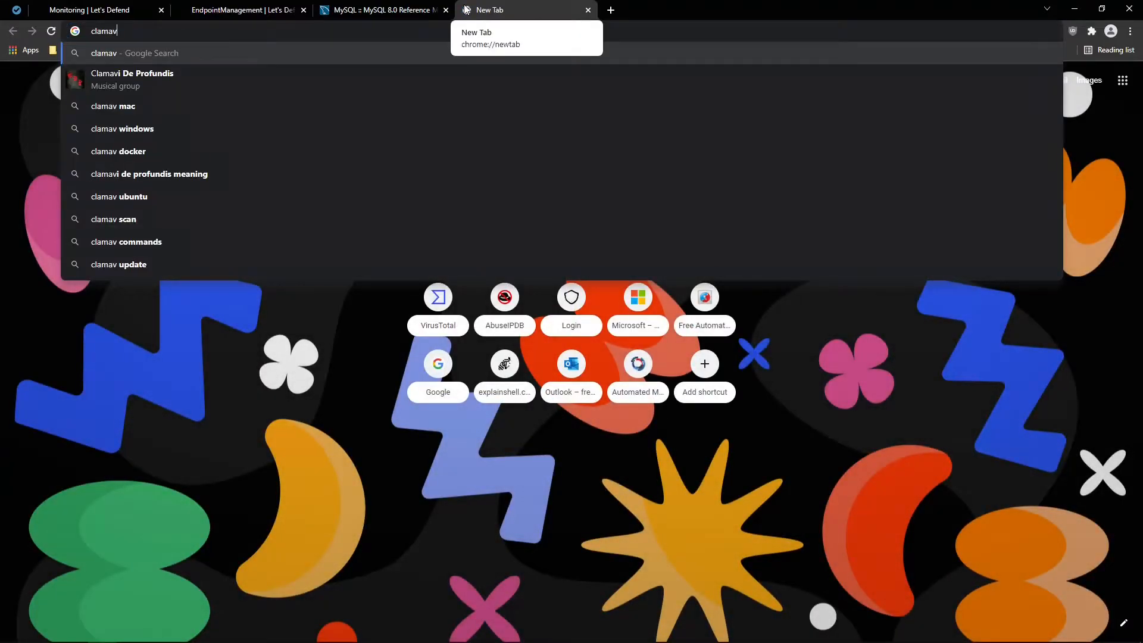
key(Return)
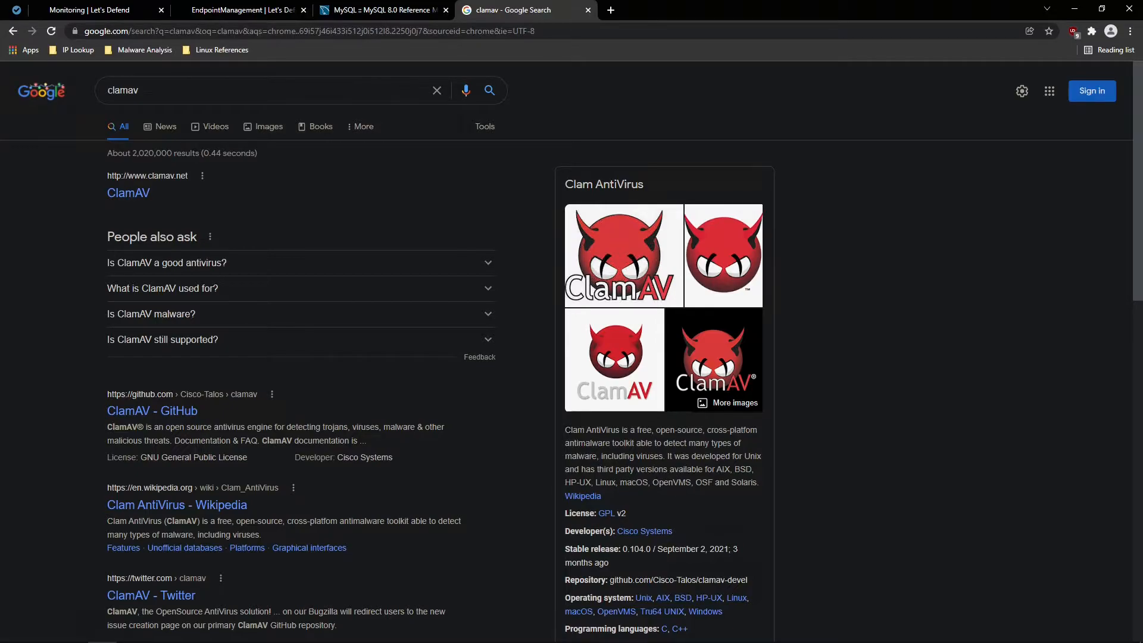
Copy the rm process's MD5 and command line from SQLServer's process history into the Notepad document above the nc entry
click(122, 8)
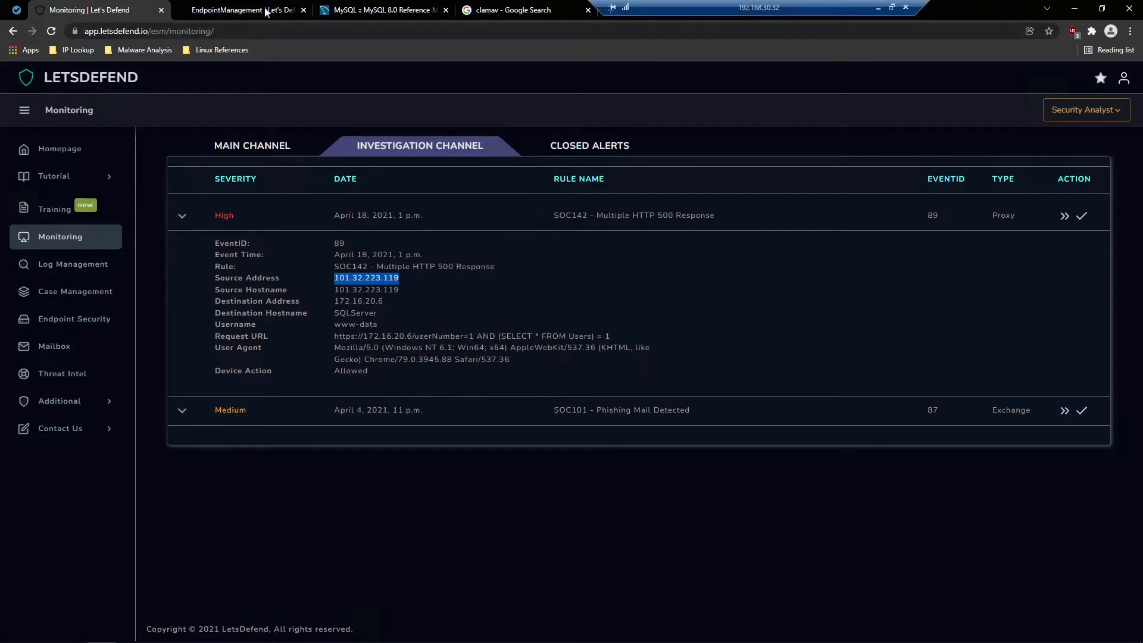
click(268, 11)
click(574, 223)
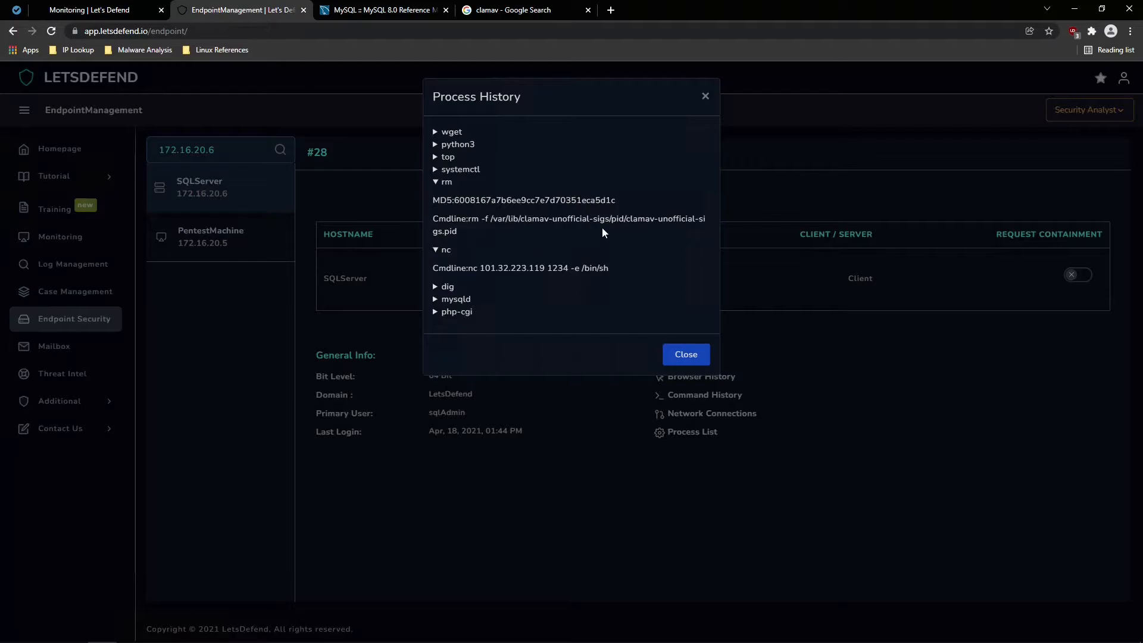
click(433, 173)
click(433, 173)
drag(433, 202, 476, 233)
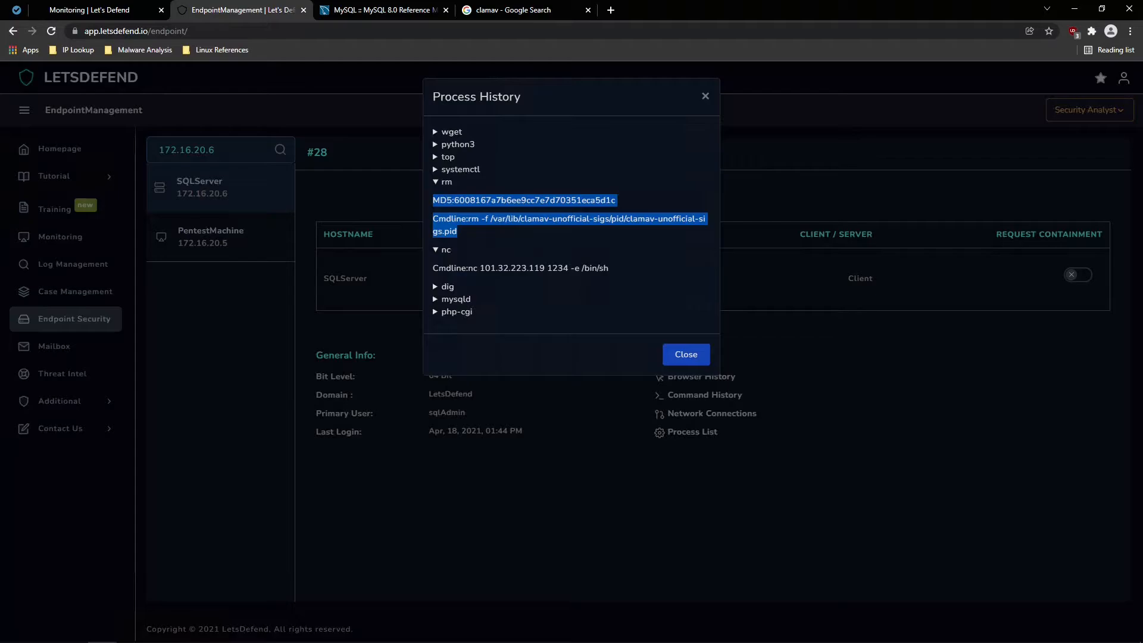
click(336, 631)
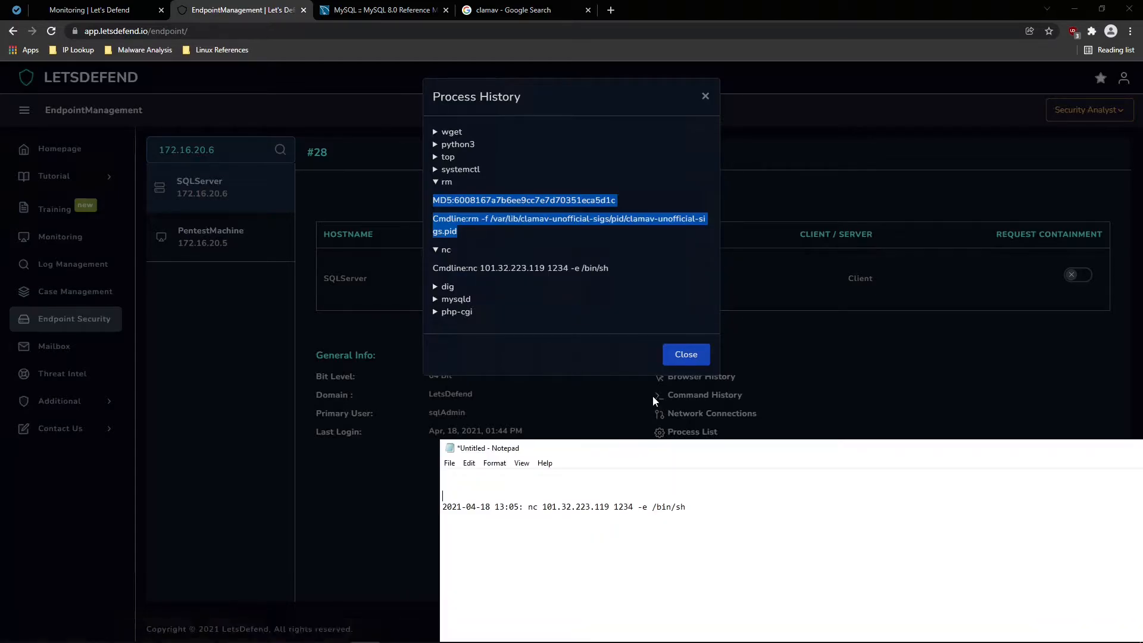
key(Return)
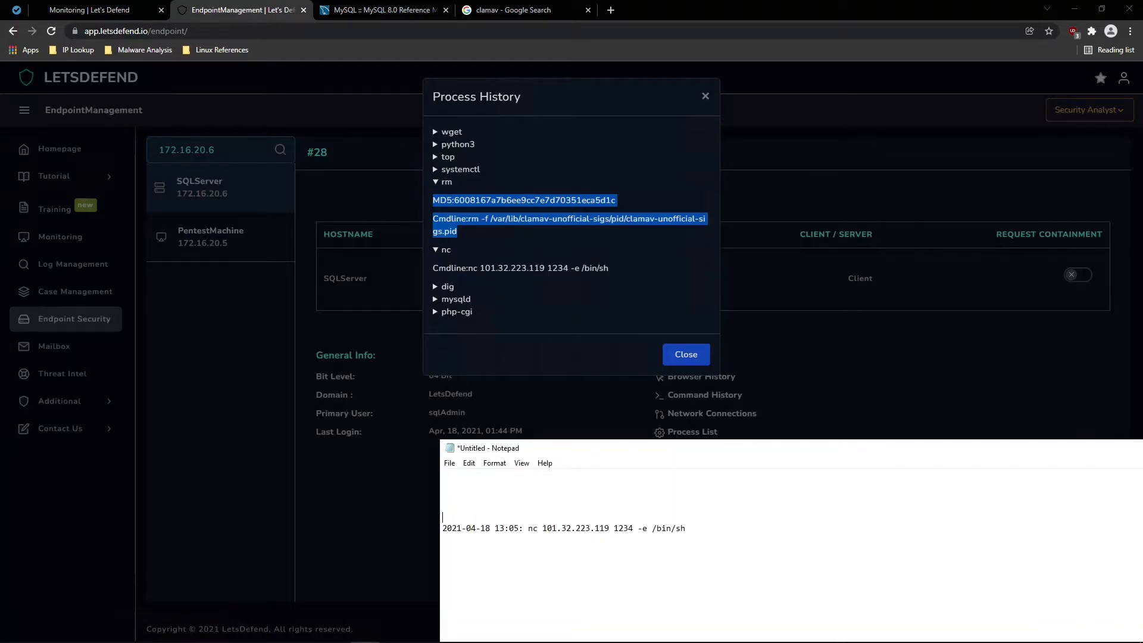
key(ctrl+v)
key(Return)
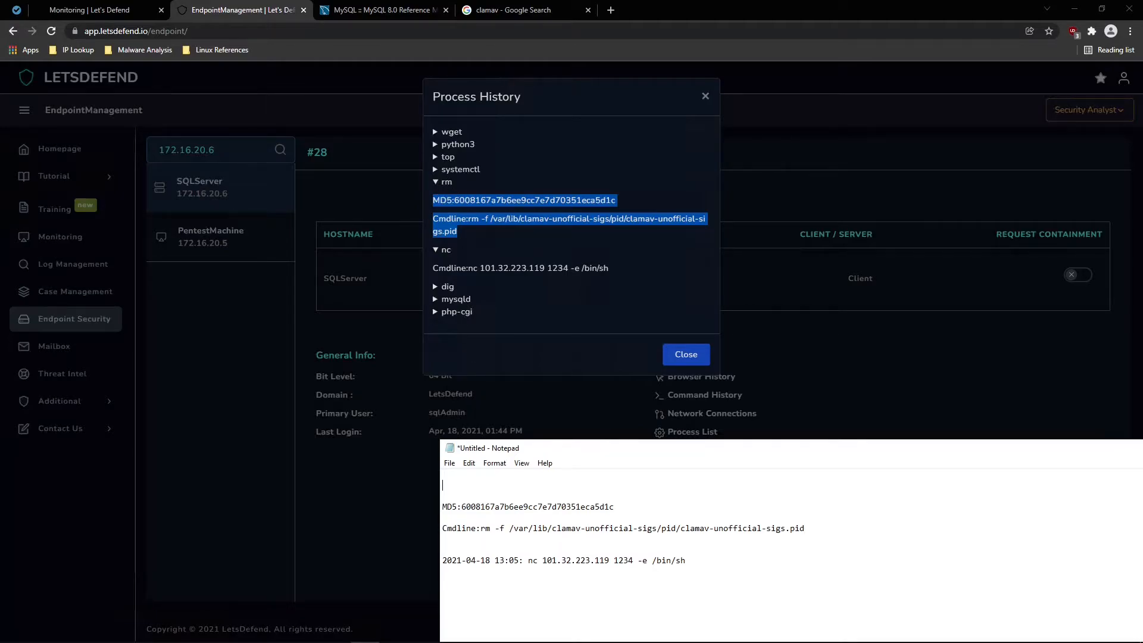
Add the heading "Removed AV Signatures" above the rm process's MD5 in the Notepad document
key(Return)
text(Removed )
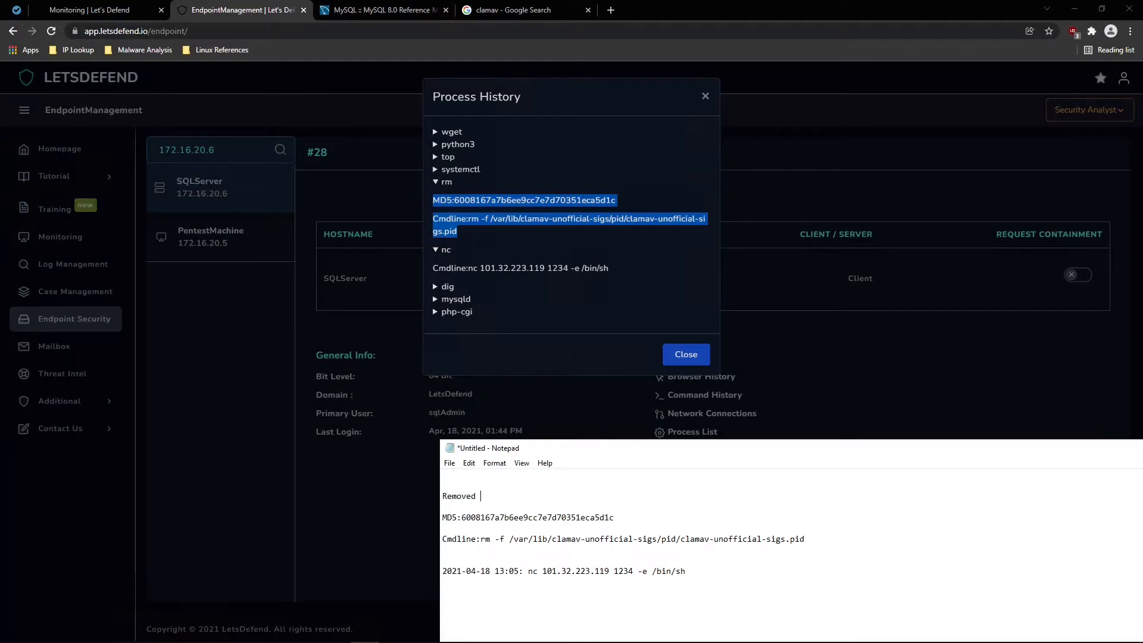
text(AV Sis)
text(natures)
key(Return)
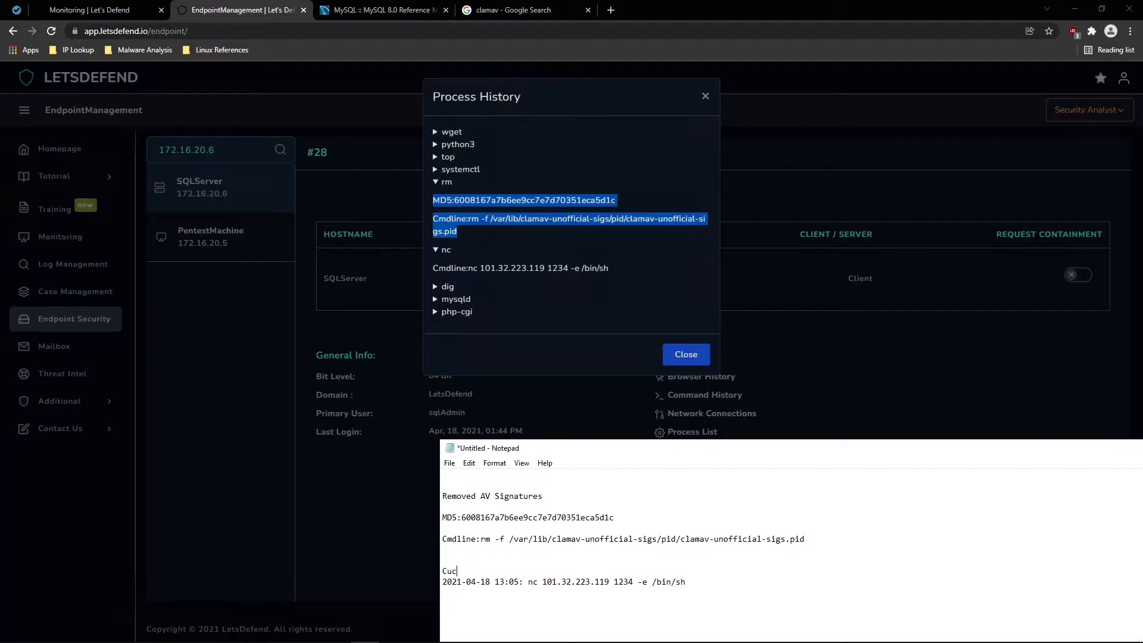
Add the heading "Successful connection using netcat" directly above the nc command entry and select its word "connection"
text(Success)
text(ful listend)
key(BackSpace)
key(BackSpace)
key(BackSpace)
key(BackSpace)
key(BackSpace)
key(BackSpace)
key(BackSpace)
text(connection using netcat)
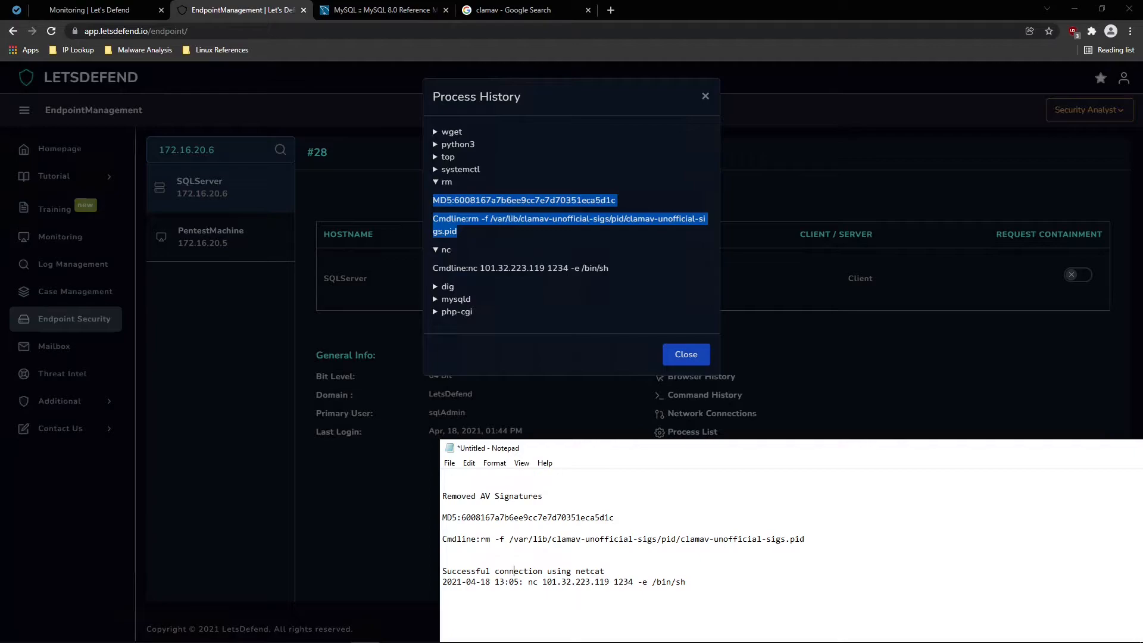
double_click(519, 571)
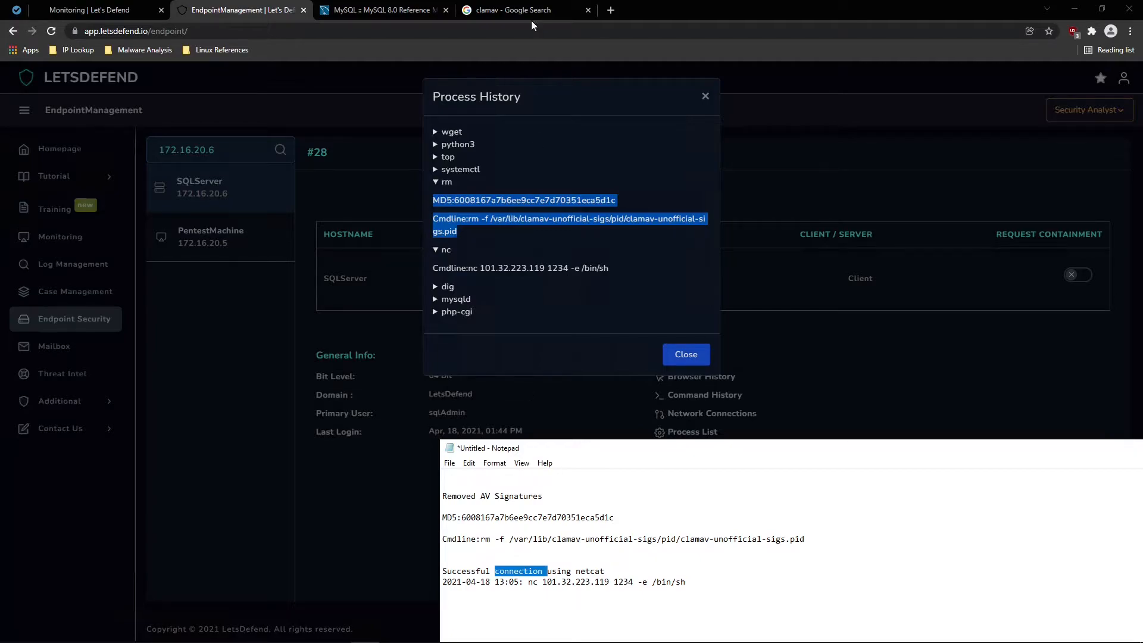
Search the web for "reverse shell" in a new browser tab
click(610, 9)
text(reverse)
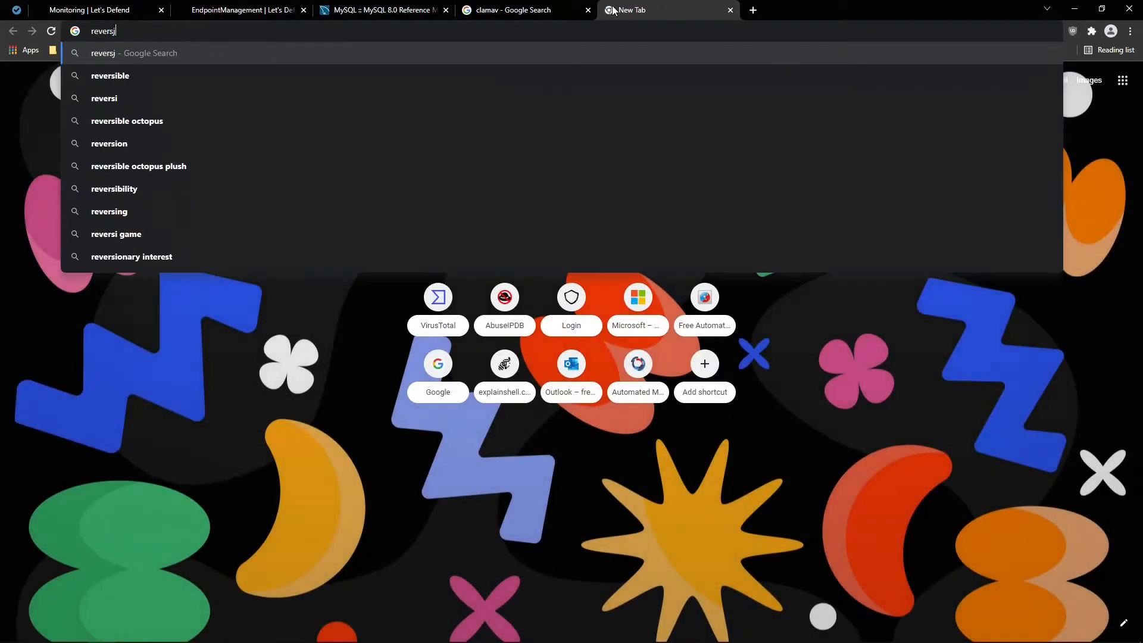
text( shell)
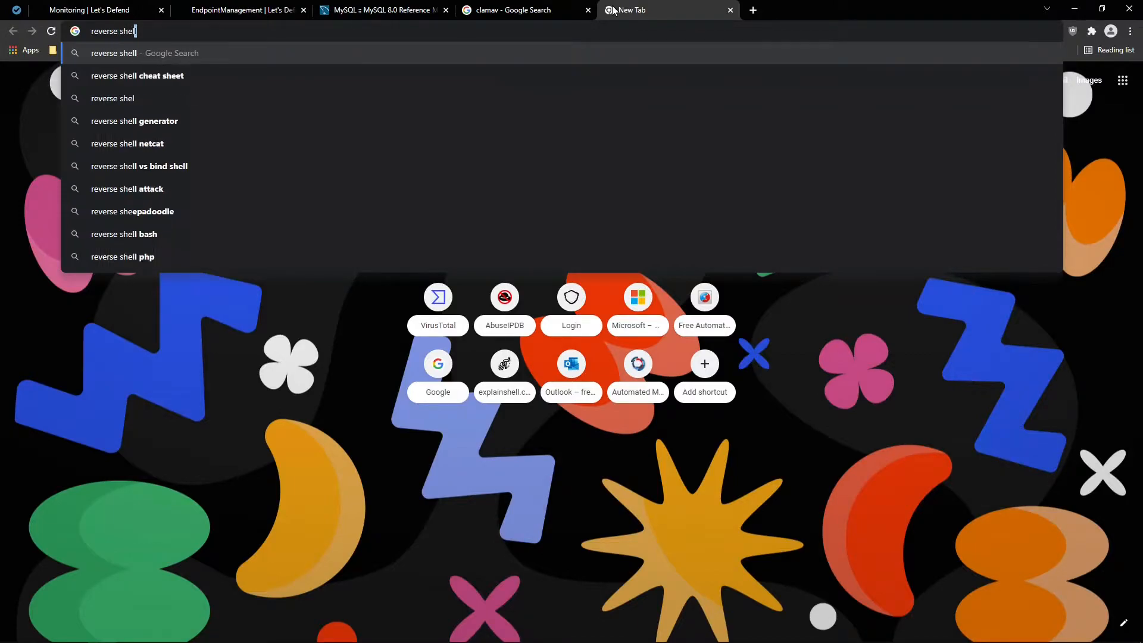
key(Return)
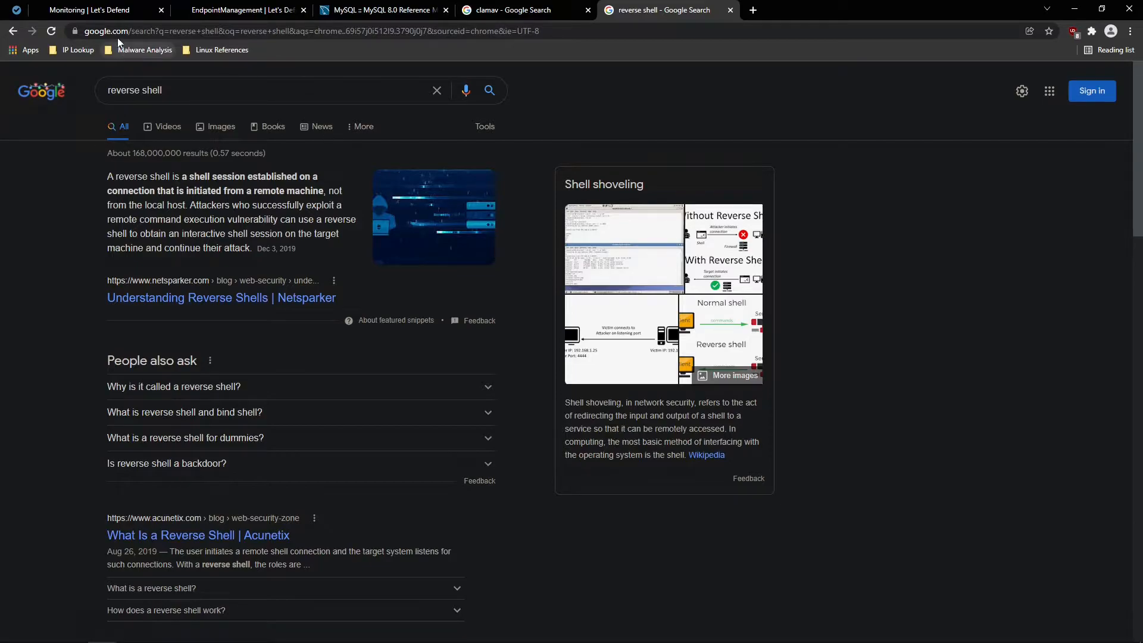
Return to the Notepad notes and replace "connection" in the netcat heading with "reverse shell"
click(390, 12)
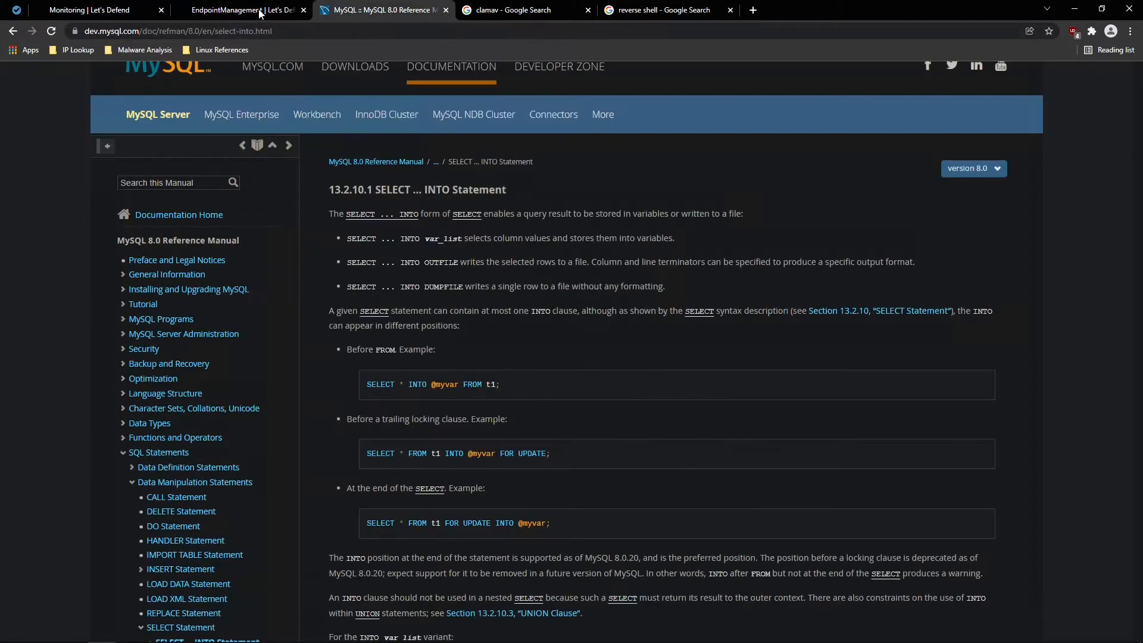
click(261, 12)
mouse_move(331, 638)
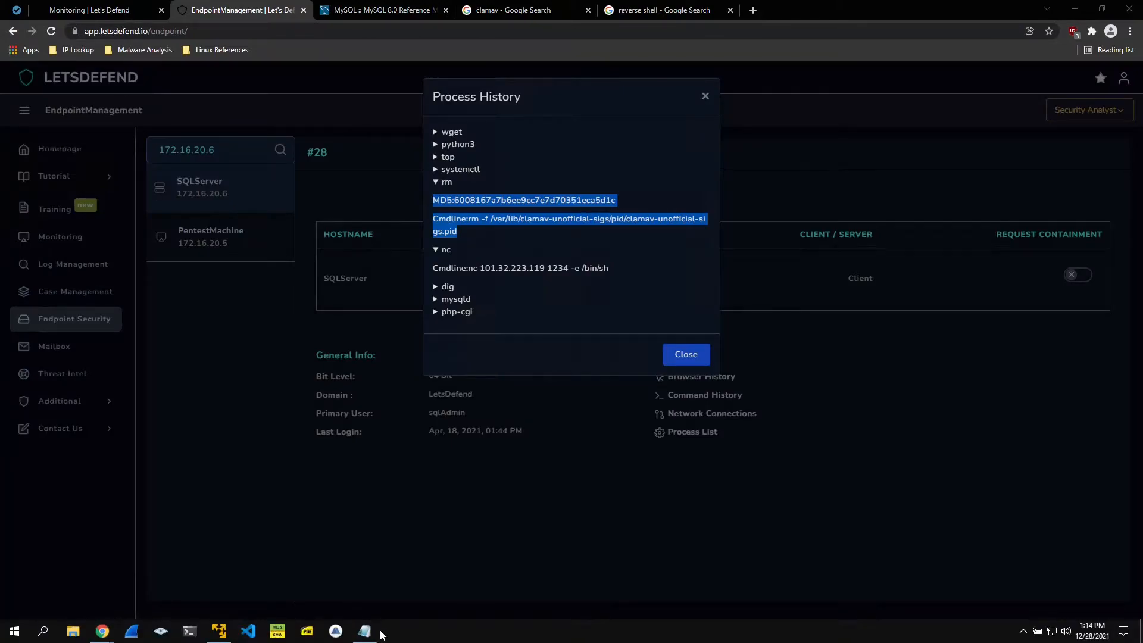
click(364, 632)
double_click(534, 572)
text(reverse shse)
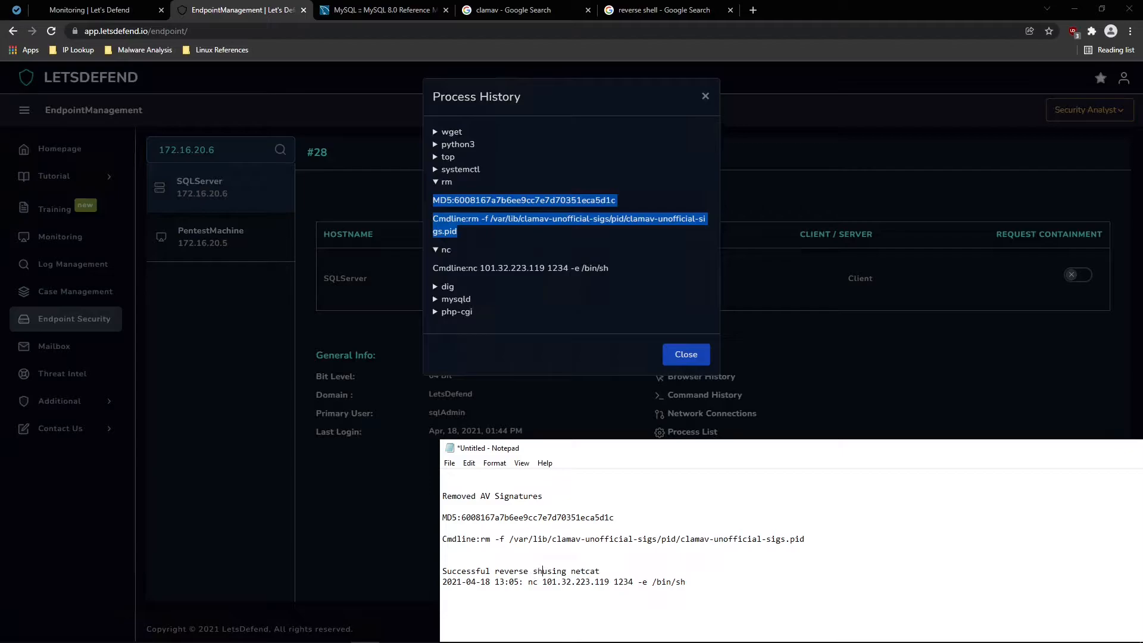
key(BackSpace)
key(BackSpace)
text(ell)
Remove the blank lines around the rm process's MD5 and move the Notepad window clear of the process history
key(BackSpace)
key(BackSpace)
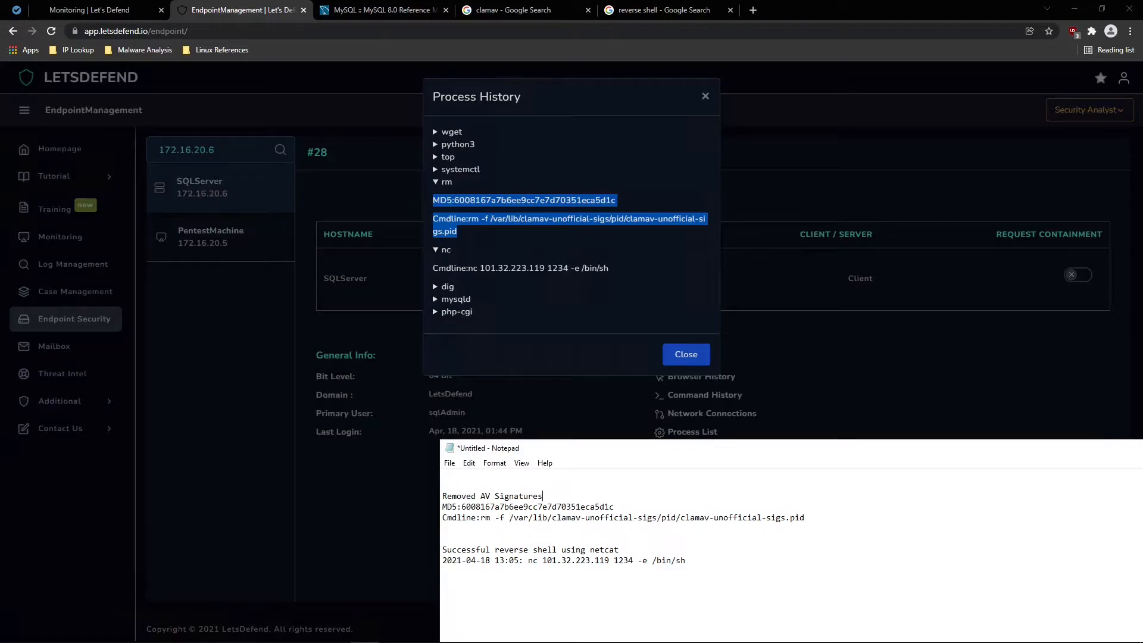
drag(619, 549, 444, 539)
click(448, 540)
drag(552, 448, 552, 482)
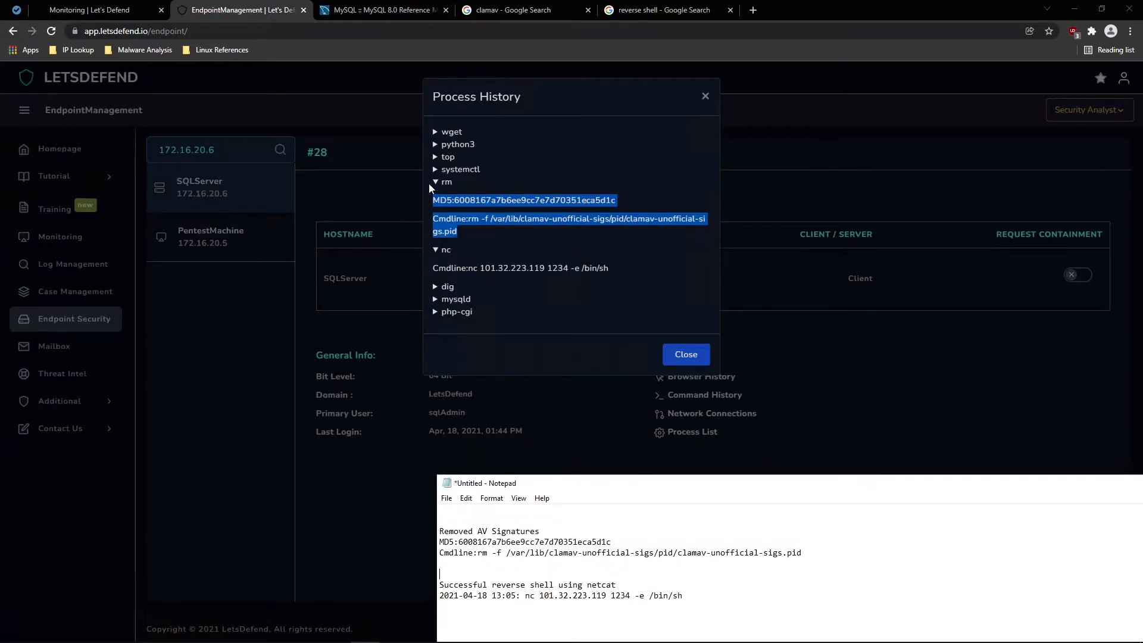
Expand the systemctl process and search the web for imunify360 from its command line
click(436, 170)
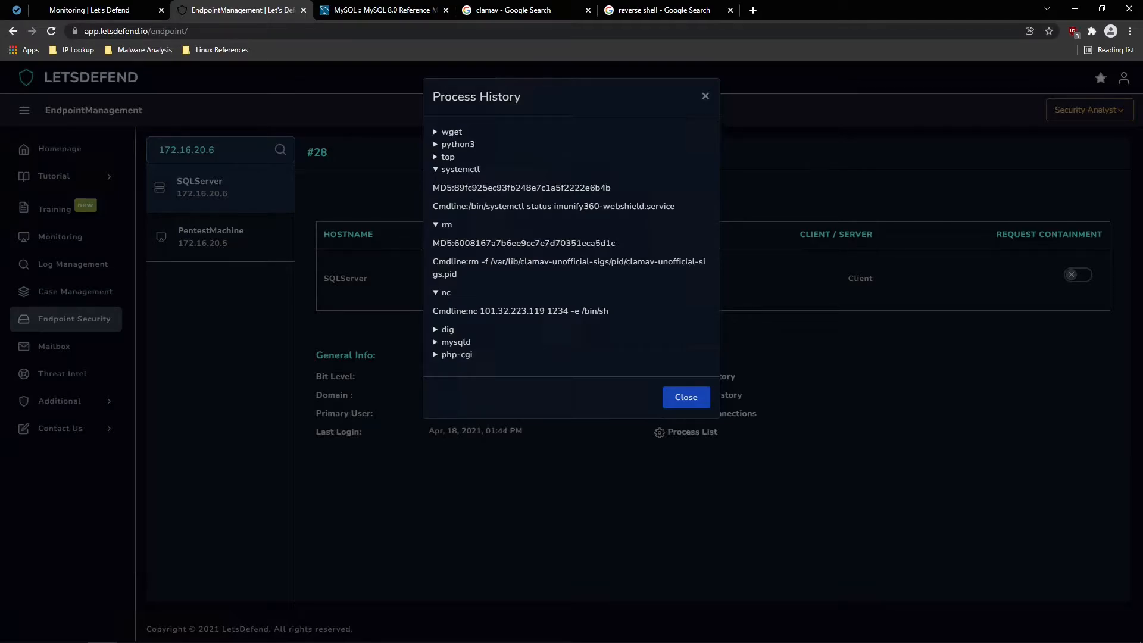
drag(486, 206, 556, 206)
right_click(561, 208)
click(589, 215)
click(753, 10)
text(imunify360)
key(Return)
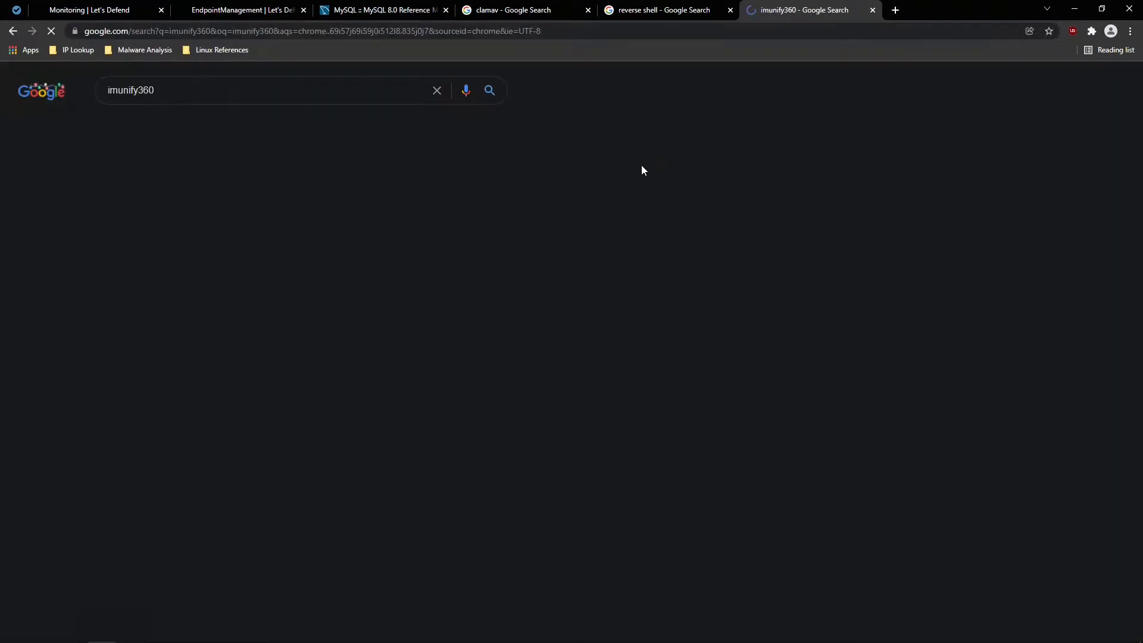
Look through the imunify360 search results and view the Imunify360 pricing page
scroll(226, 223, down, 2)
scroll(236, 230, up, 2)
scroll(230, 206, down, 2)
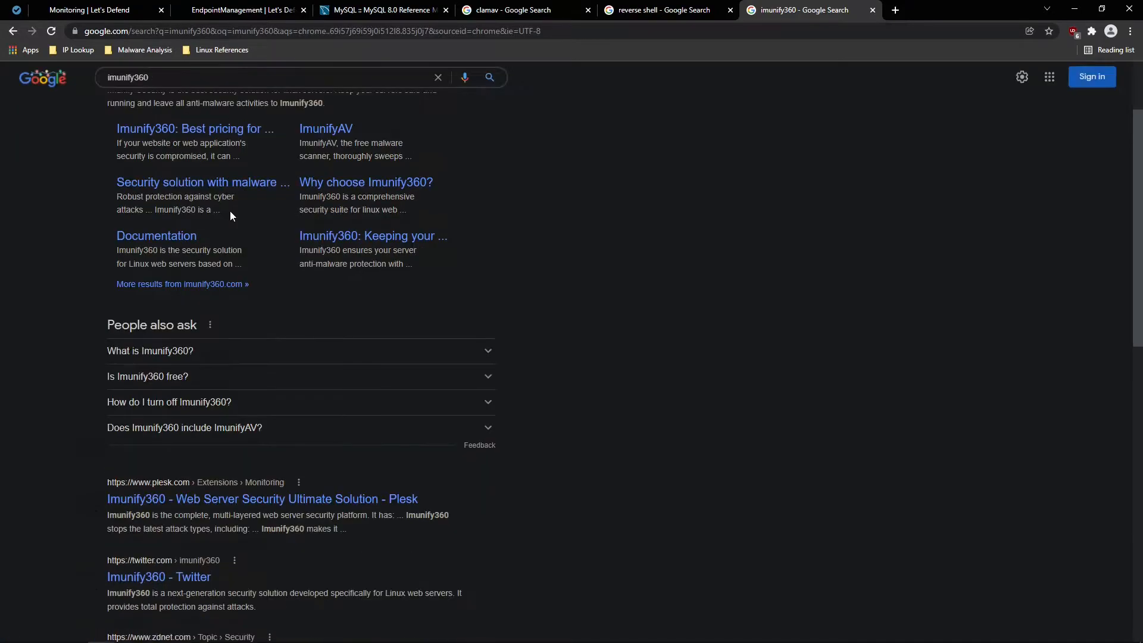
scroll(261, 250, down, 3)
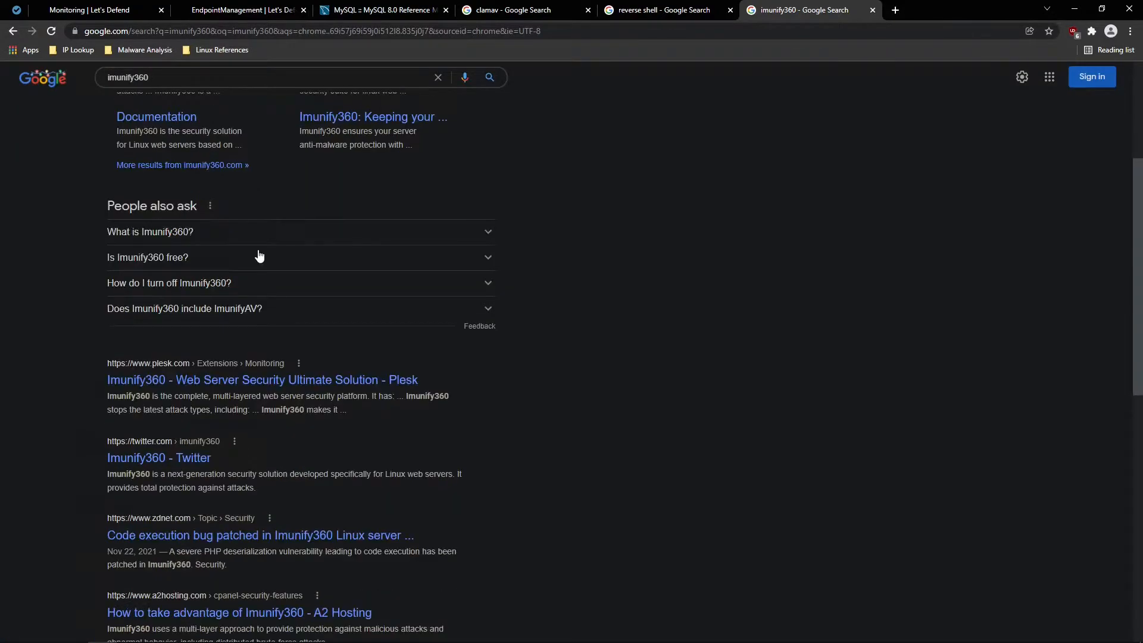
scroll(260, 255, up, 2)
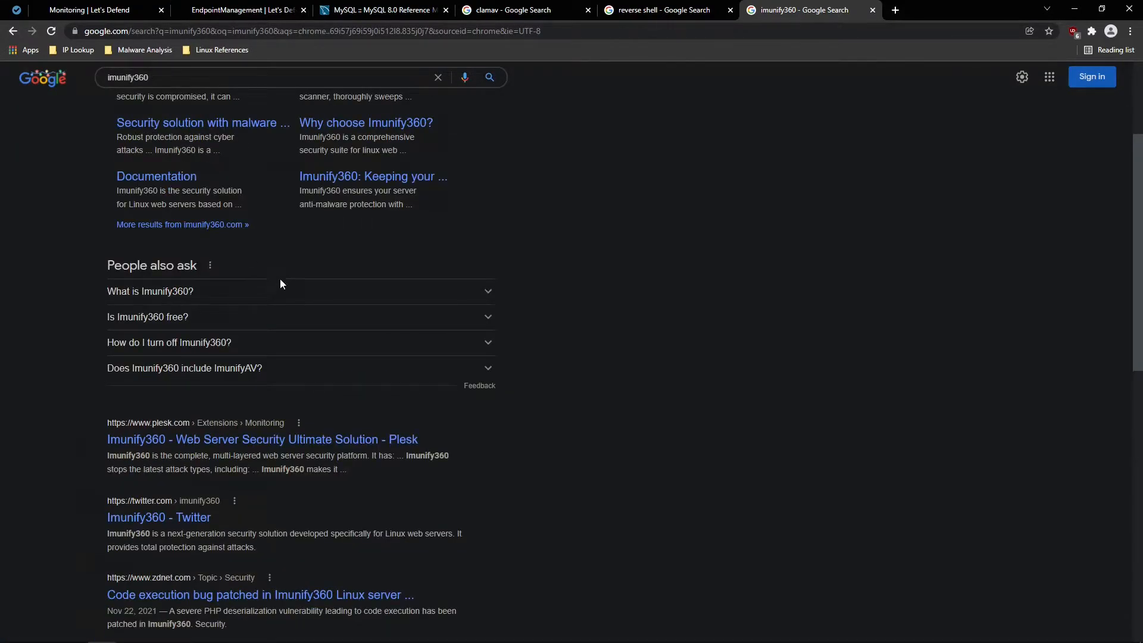
scroll(279, 278, up, 3)
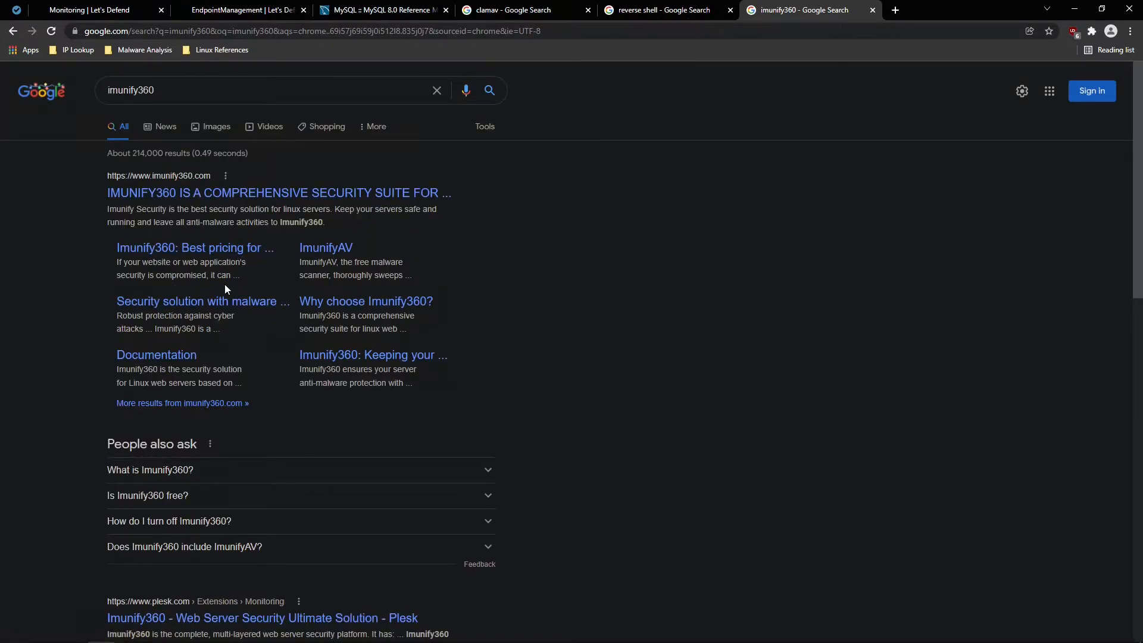
click(173, 250)
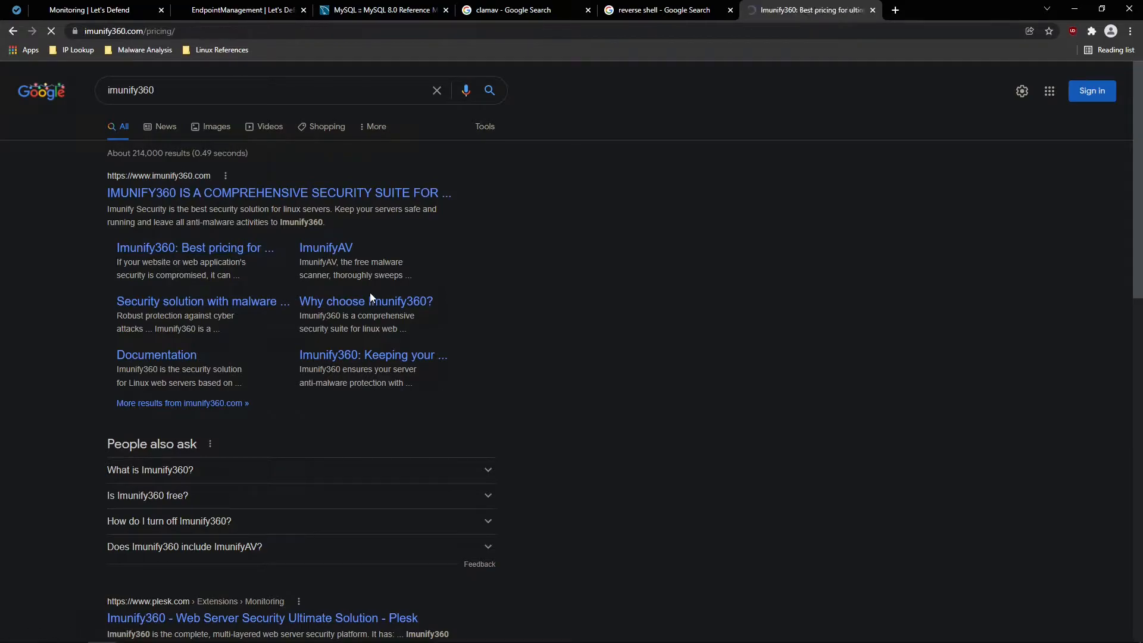
scroll(425, 220, down, 3)
scroll(425, 221, up, 3)
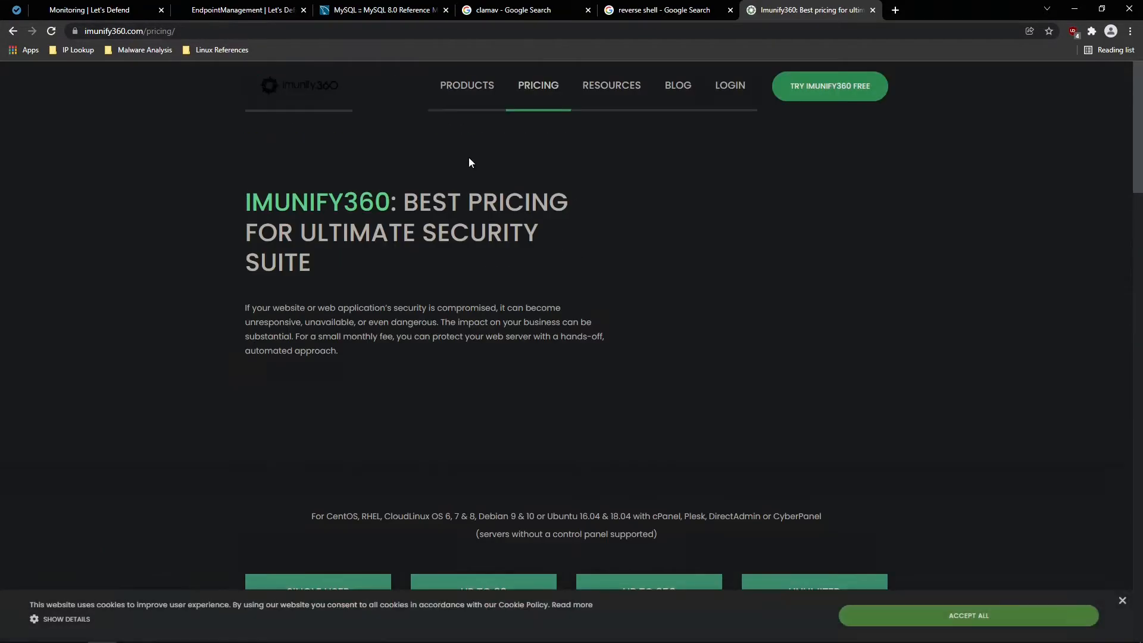
Return to SQLServer's process history and re-examine the systemctl process's command line
click(619, 12)
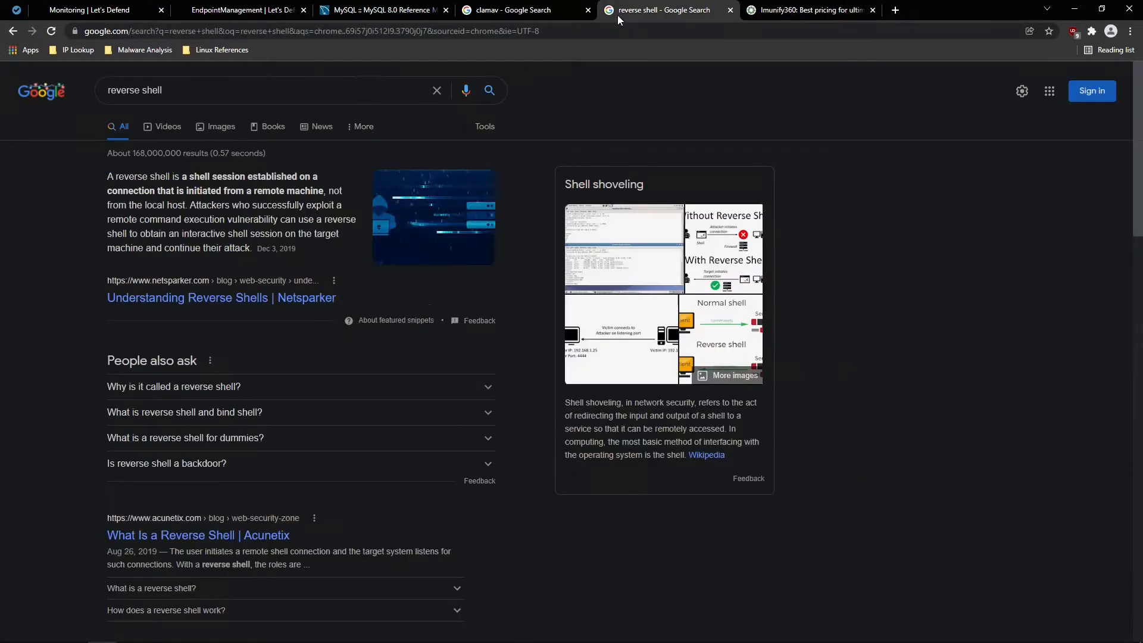
click(121, 10)
click(239, 11)
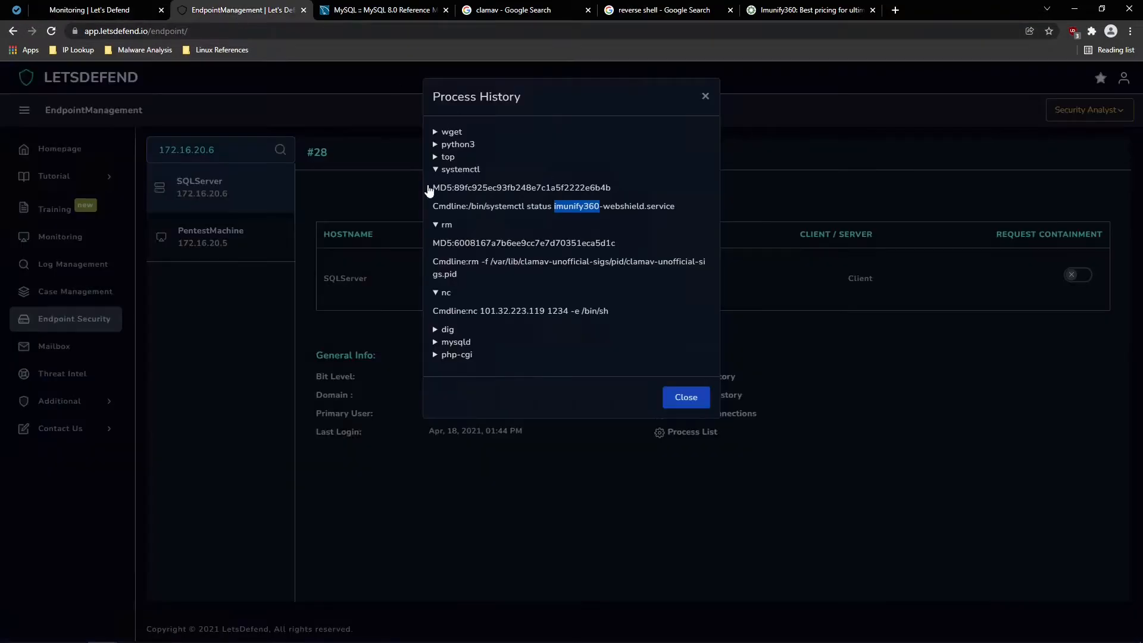
click(497, 210)
click(436, 171)
click(436, 170)
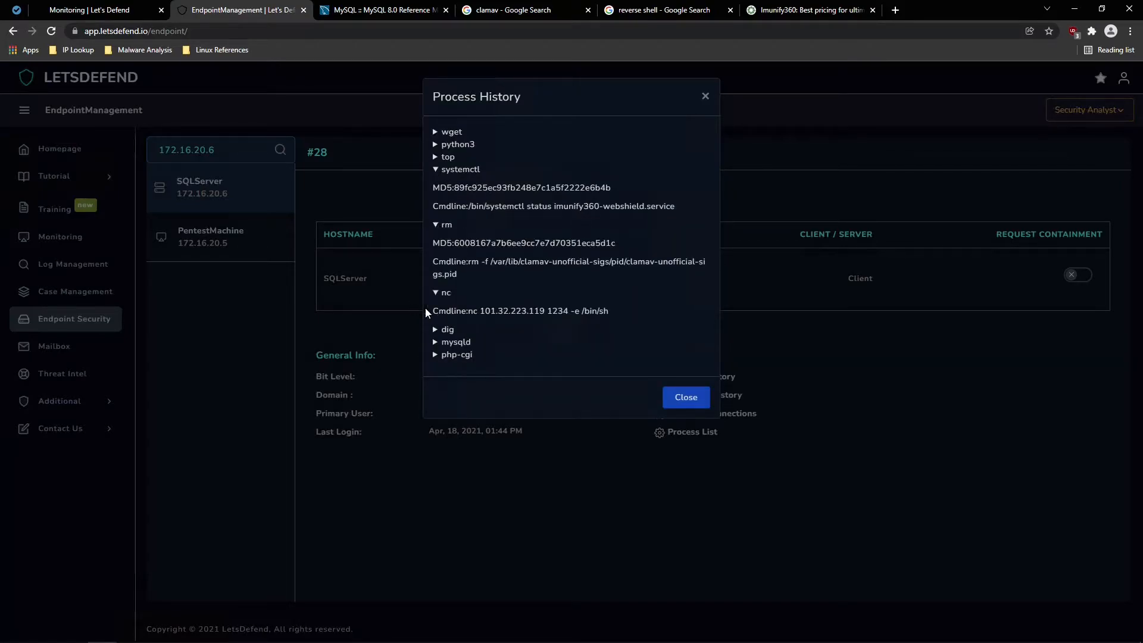
Expand the mysqld, dig and php-cgi processes and examine their details, including the php.ini path in php-cgi's command line
click(435, 343)
click(435, 331)
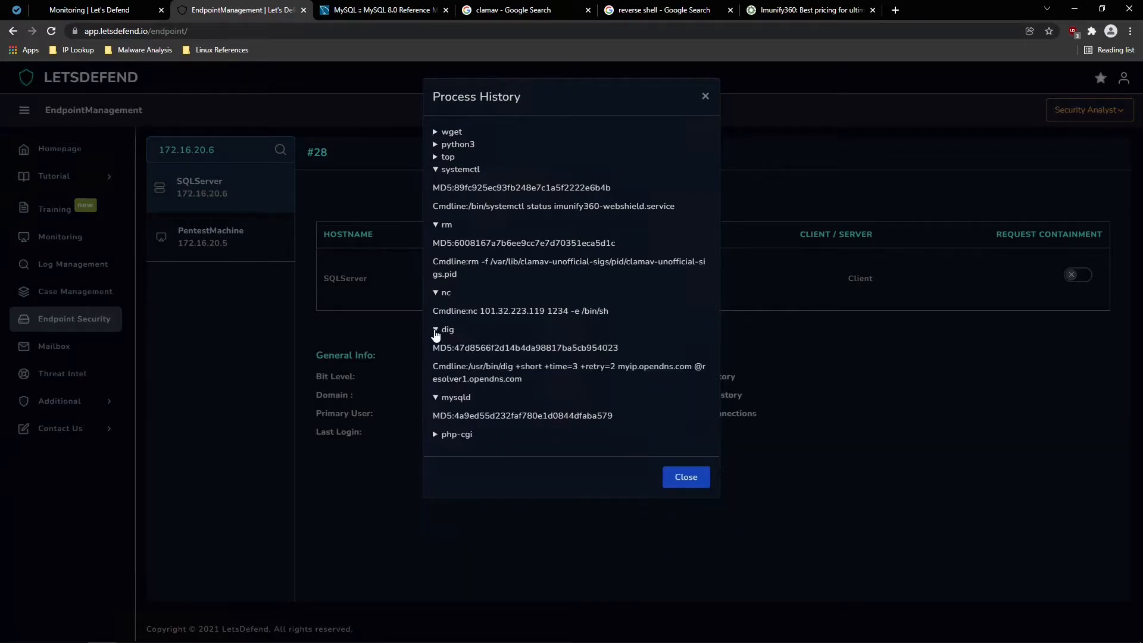
click(435, 435)
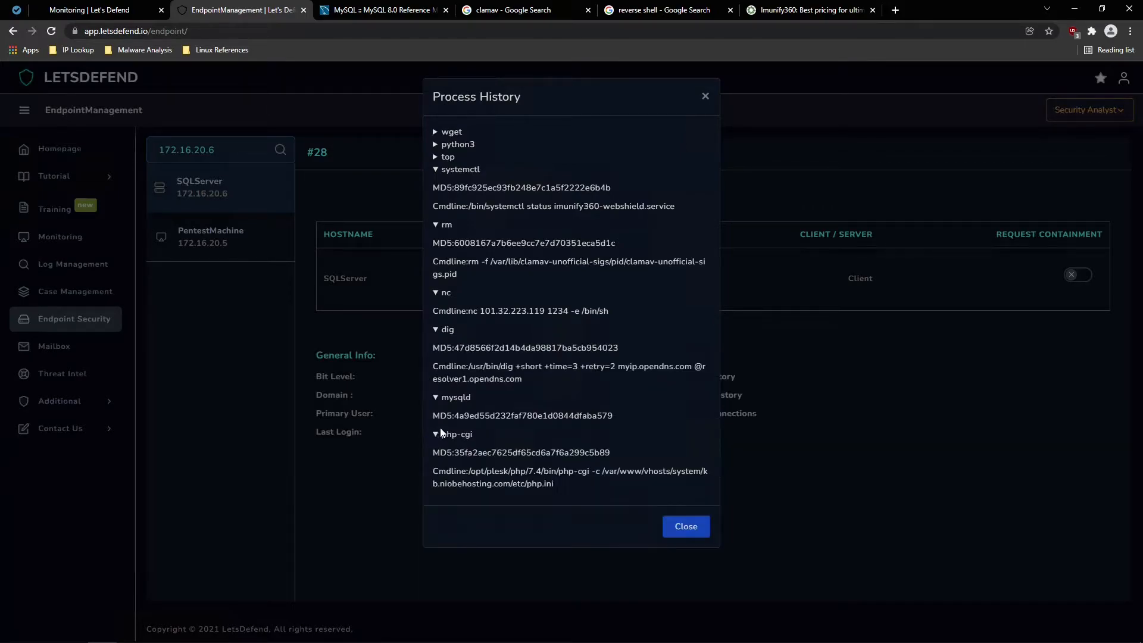
drag(461, 483, 546, 483)
click(562, 489)
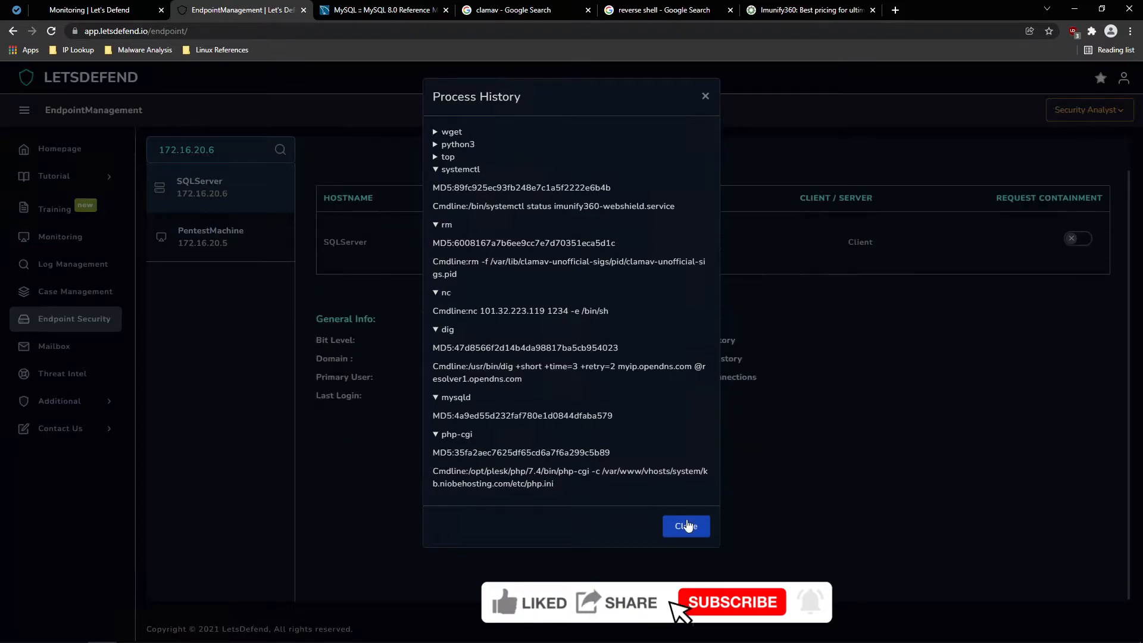
click(686, 526)
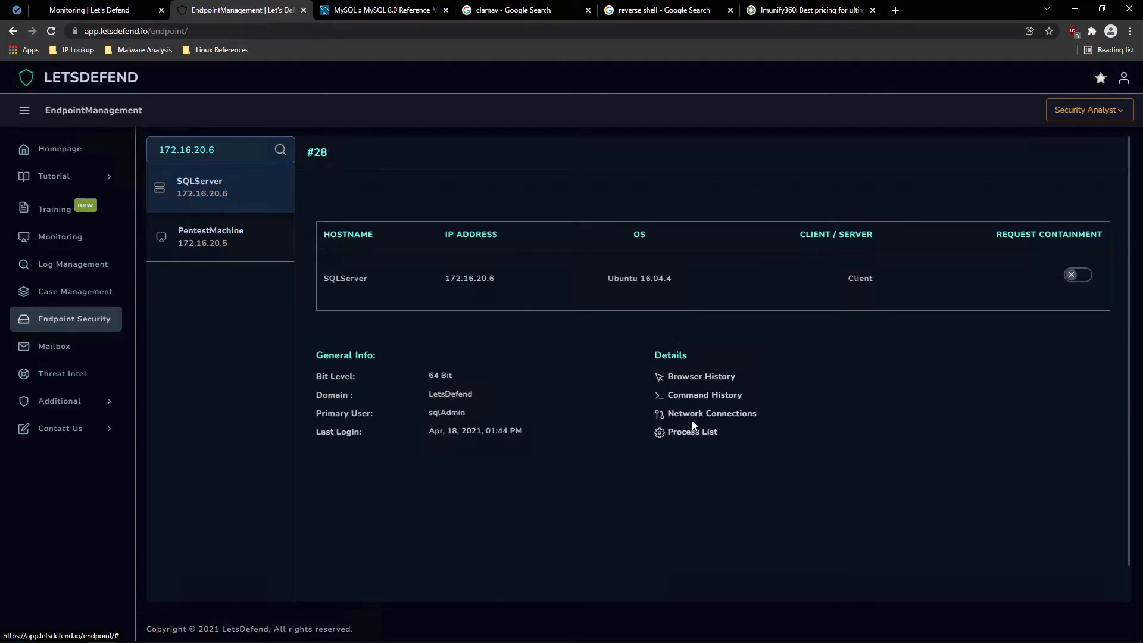
click(696, 415)
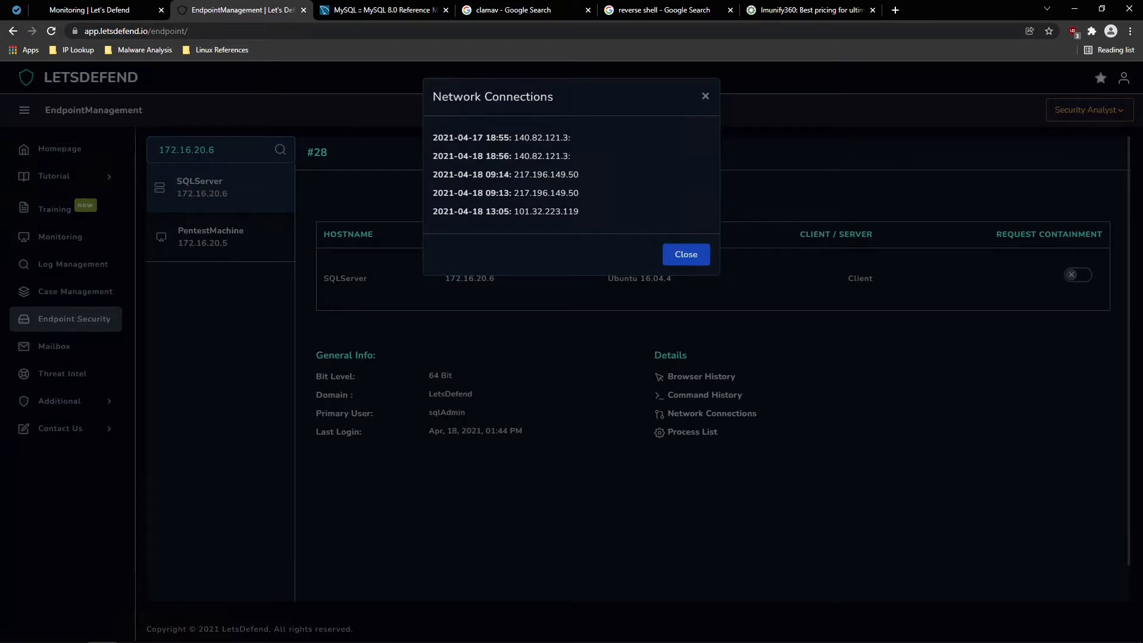
drag(511, 211, 597, 217)
click(597, 217)
drag(512, 211, 583, 213)
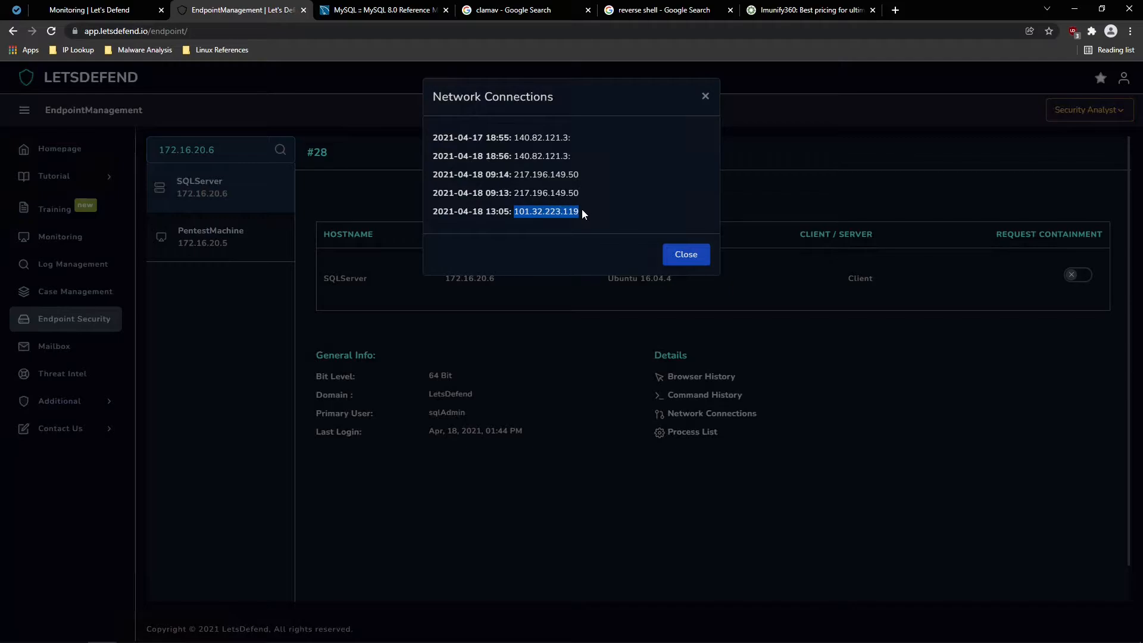
drag(433, 215, 574, 213)
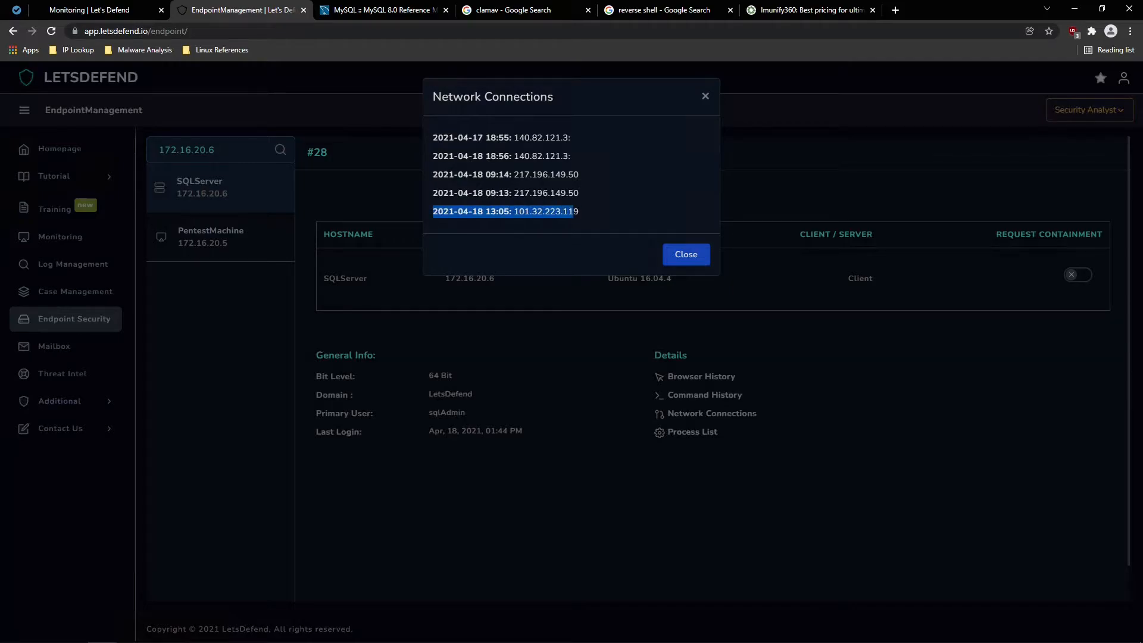
right_click(573, 211)
click(590, 219)
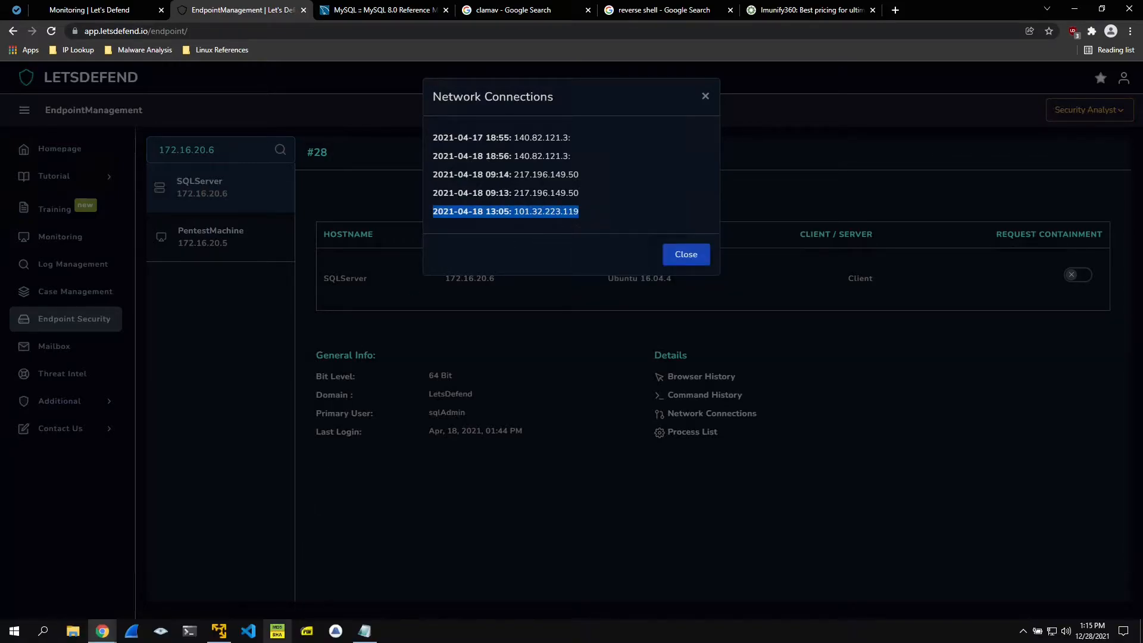
Compare the 13:05 connection time with the netcat reverse shell entry in the Notepad notes
click(369, 631)
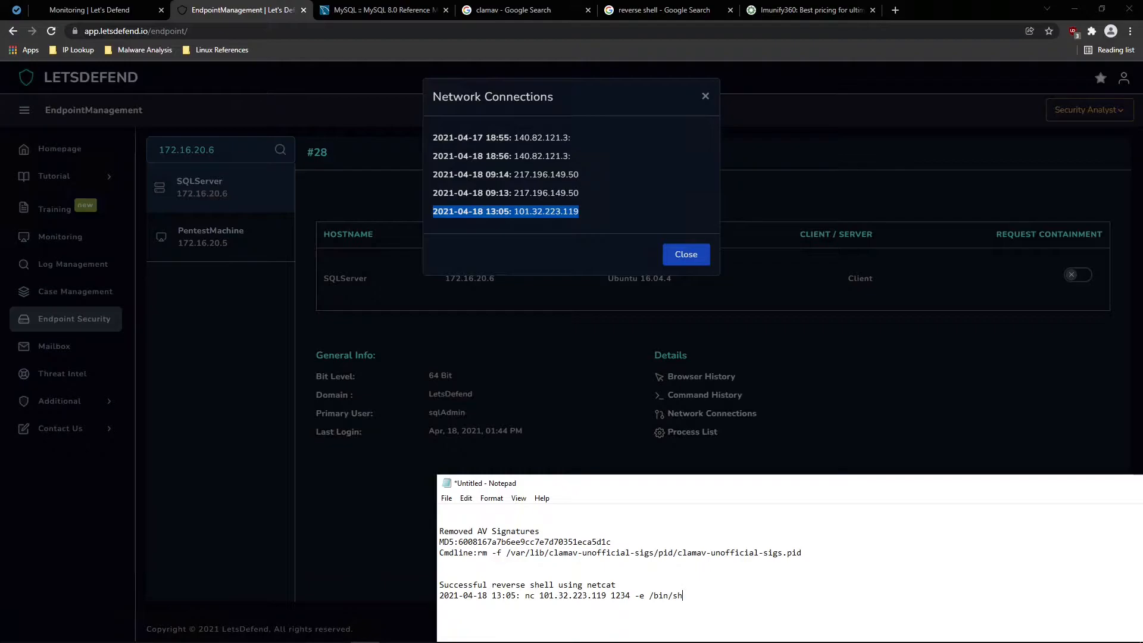
drag(482, 595, 530, 596)
click(683, 595)
click(357, 420)
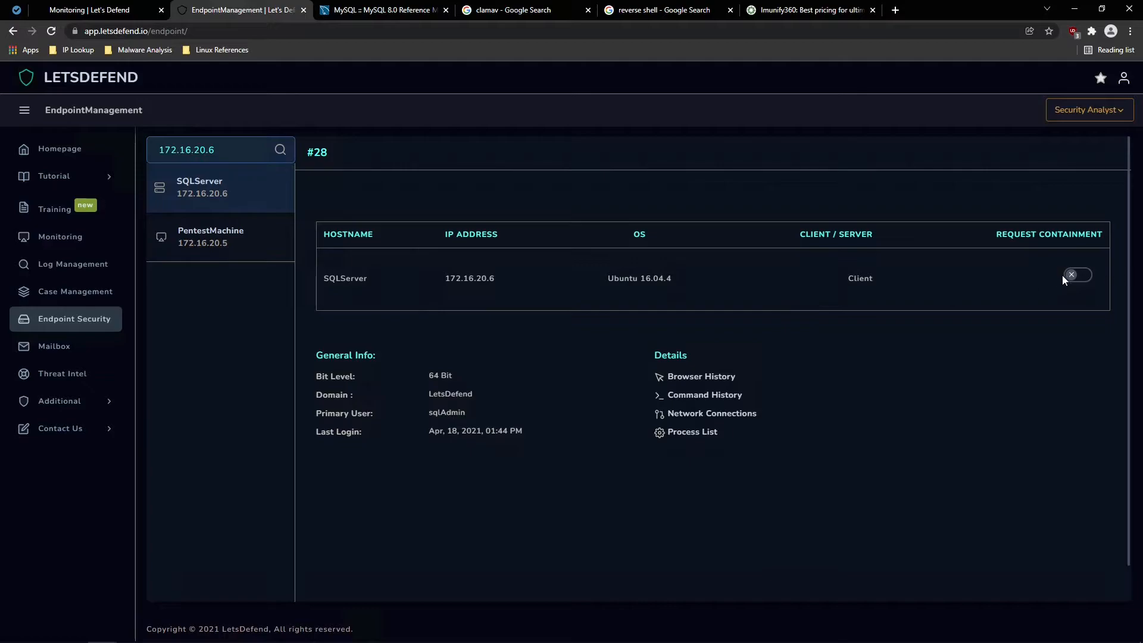
Request containment of the SQLServer host and recheck its process history and network connections
click(1079, 276)
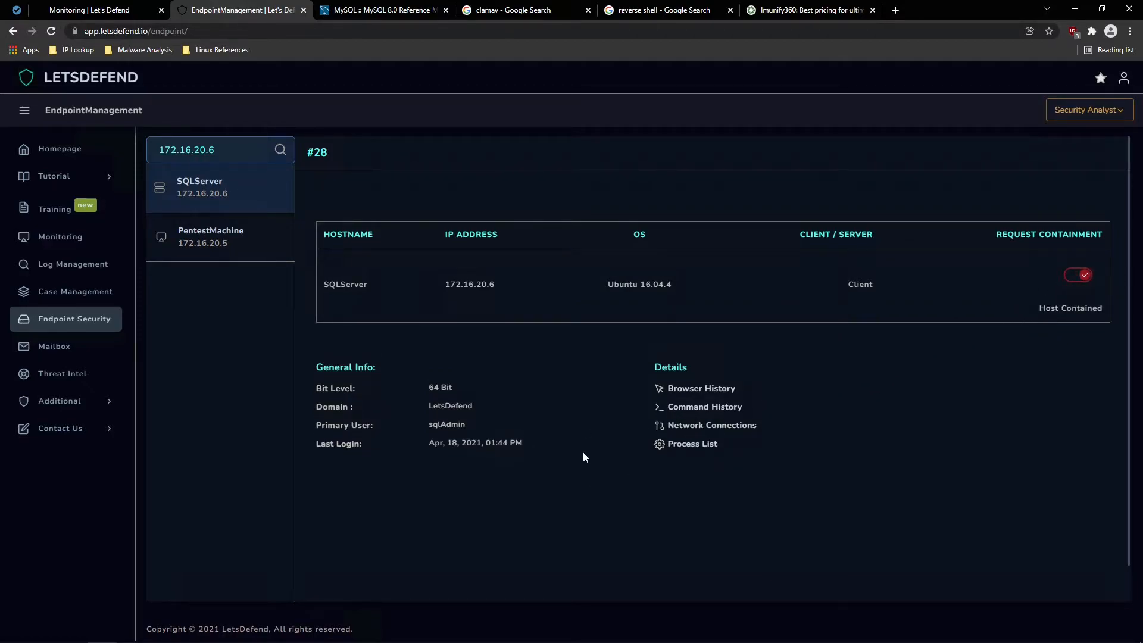
click(688, 448)
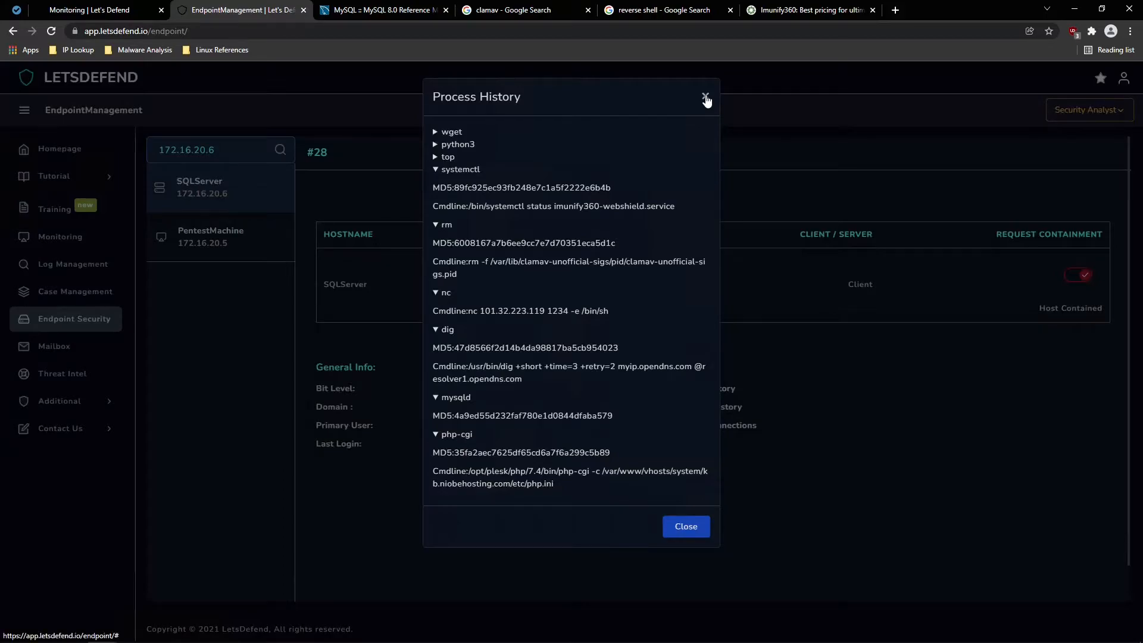
click(706, 98)
click(704, 426)
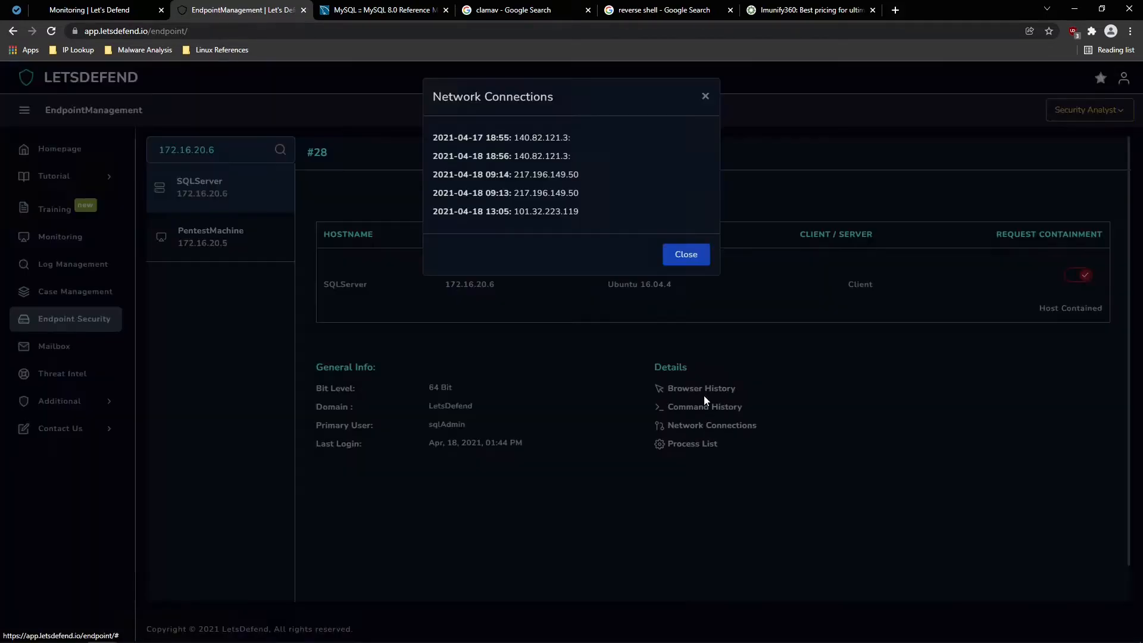
click(682, 254)
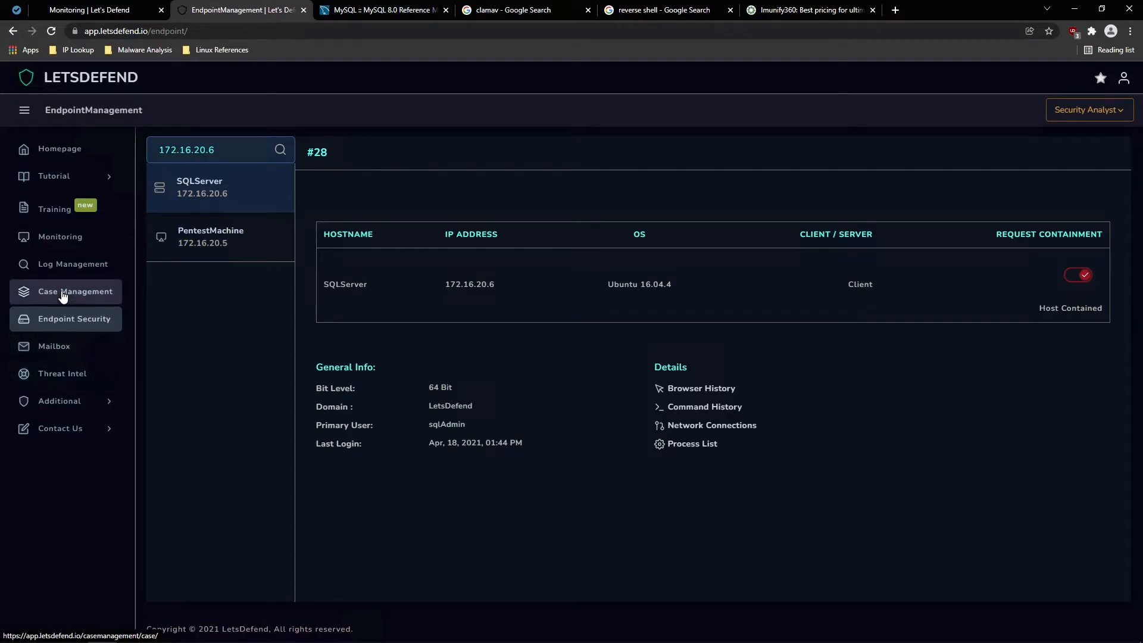
Create a case for the SOC142 - Multiple HTTP 500 Response alert, EventID 89, from the investigation channel
click(67, 262)
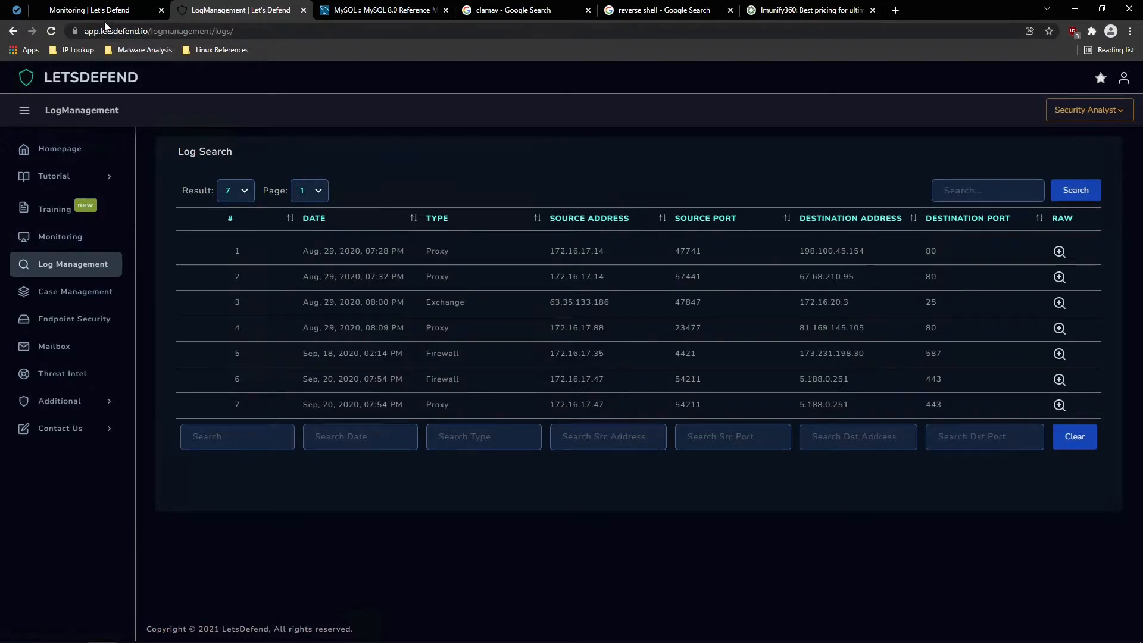
click(104, 11)
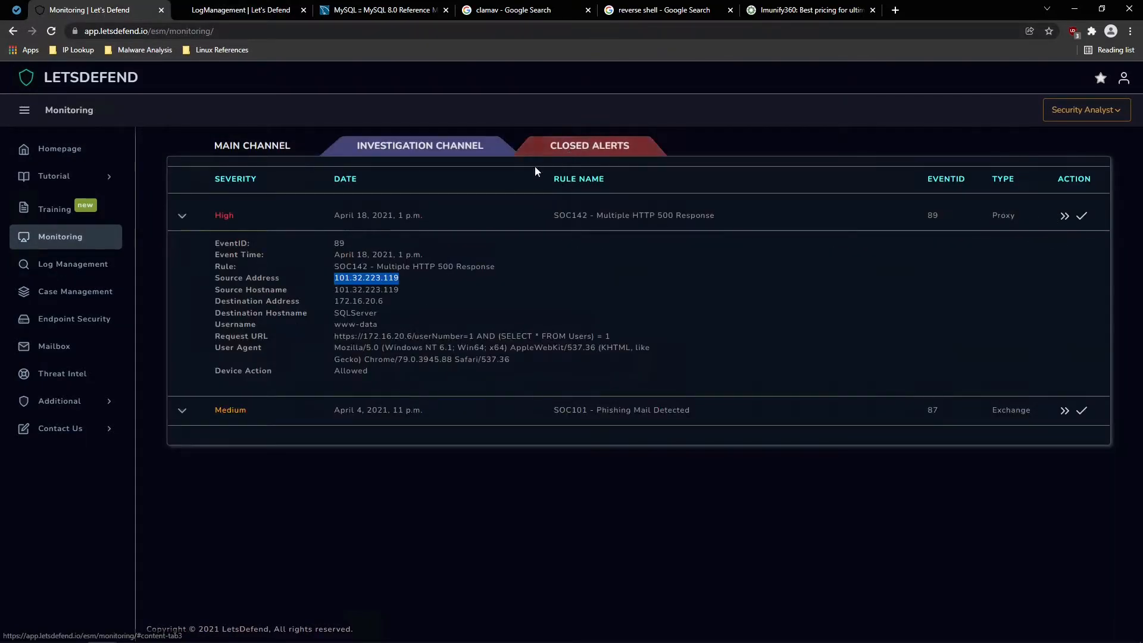
click(453, 290)
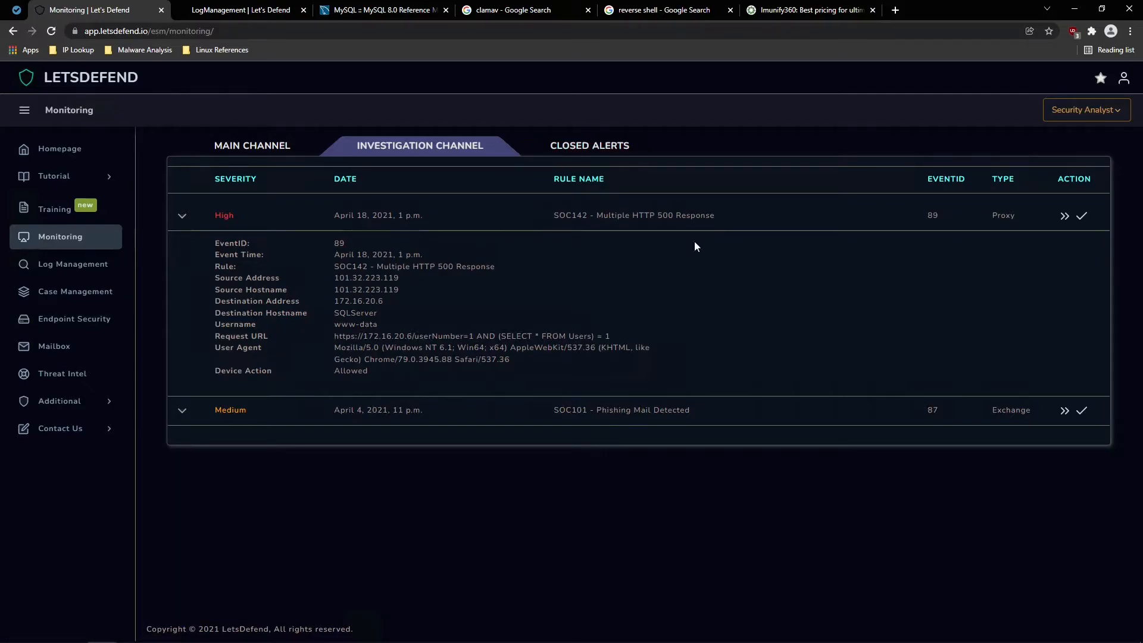
click(1066, 217)
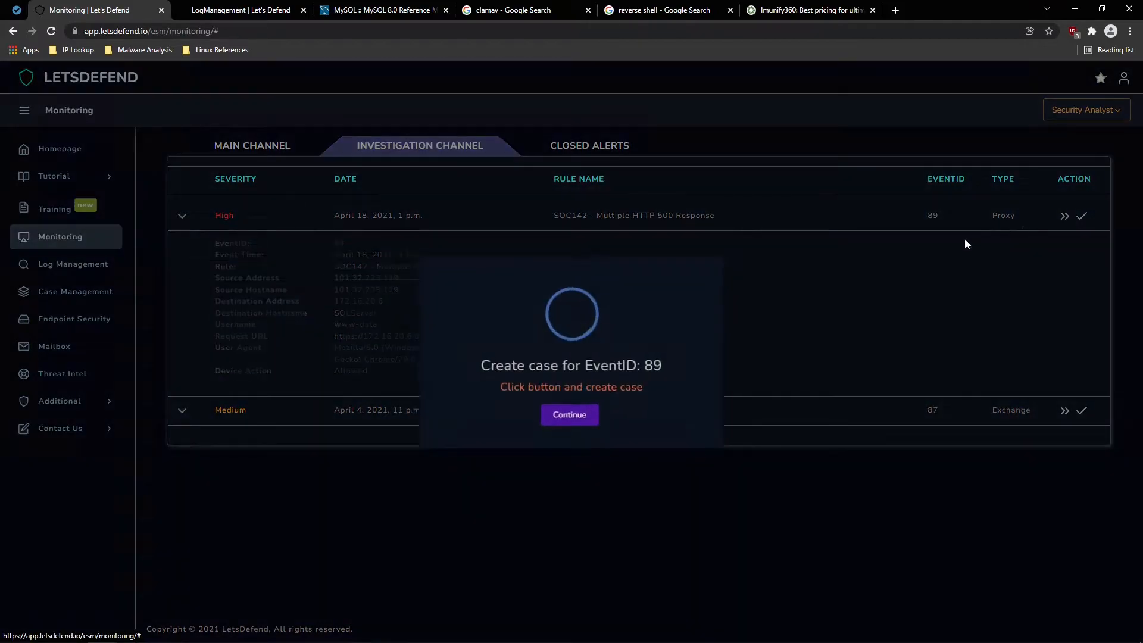
click(566, 414)
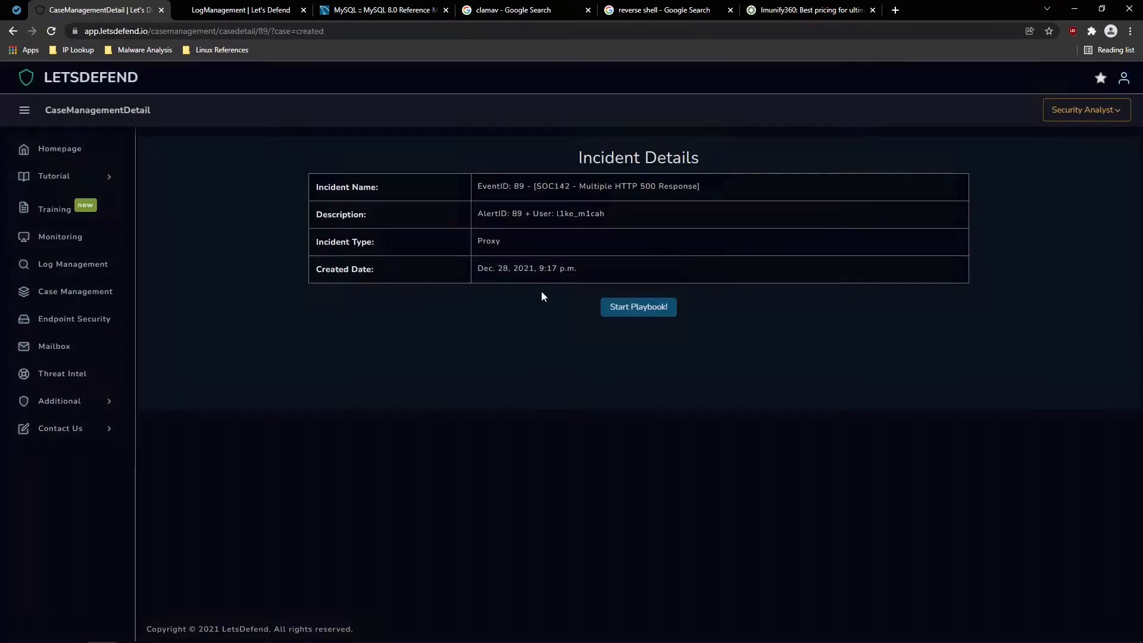
Start the case playbook and advance past the Collection Data and Search Log stages to Analyze URL Address
click(615, 307)
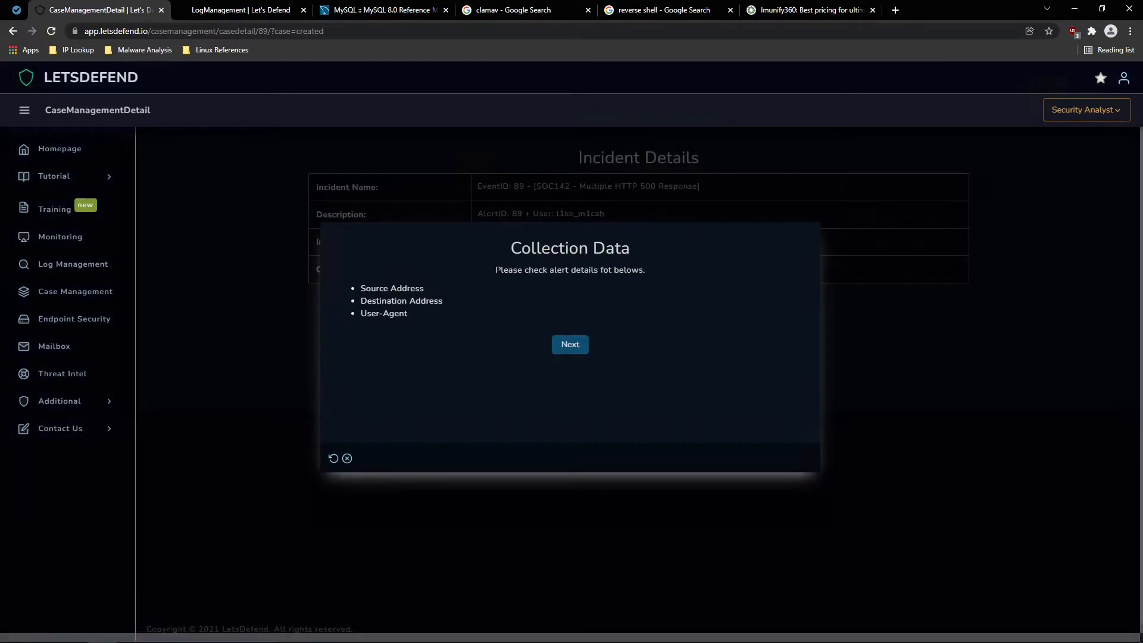
click(561, 345)
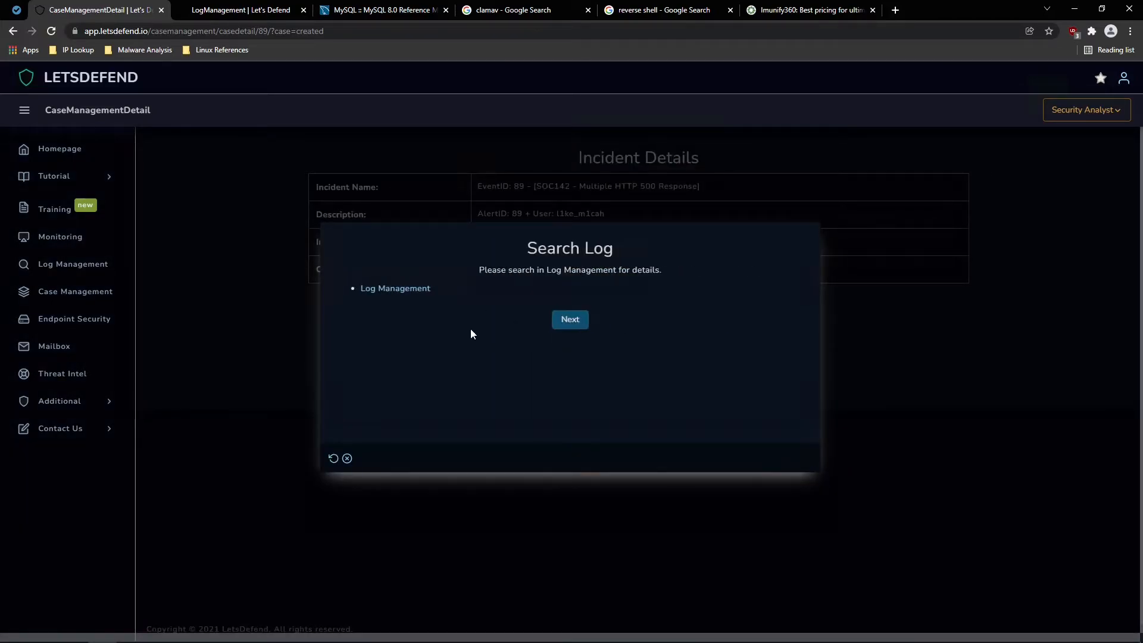
click(563, 320)
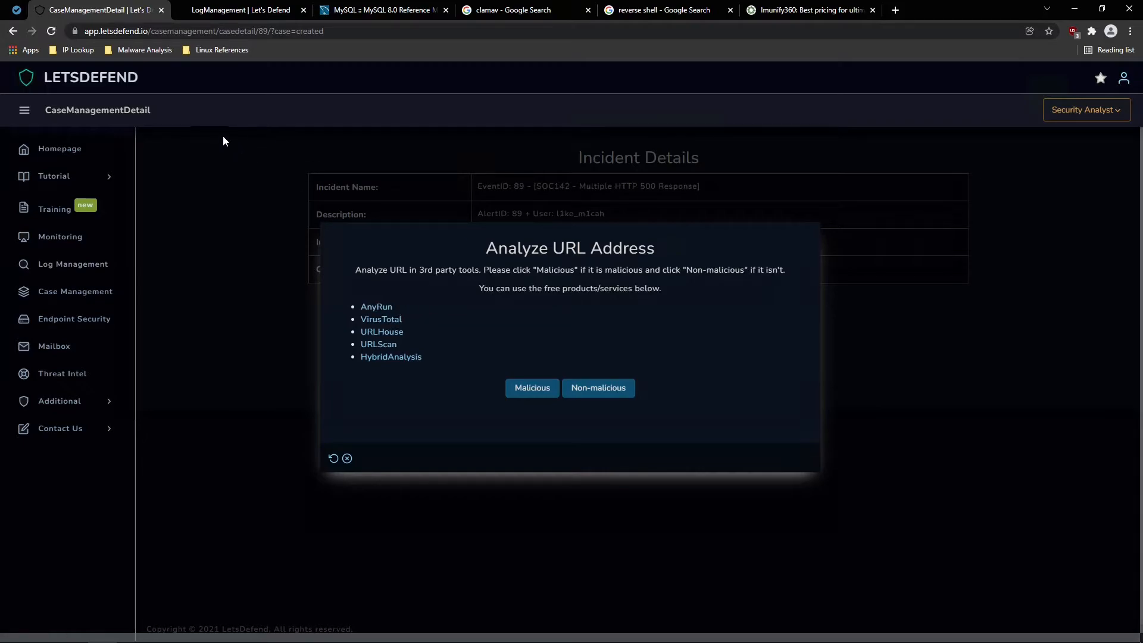
Reopen the SOC142 alert's details in the second LetsDefend tab and copy its source address, 101.32.223.119
click(199, 11)
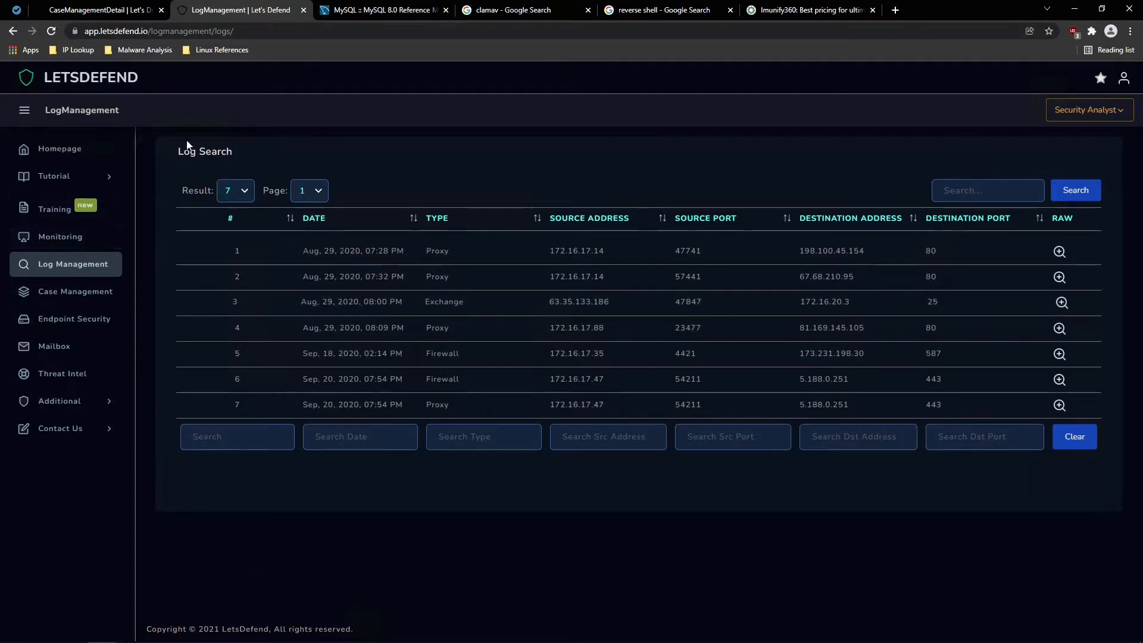
click(56, 236)
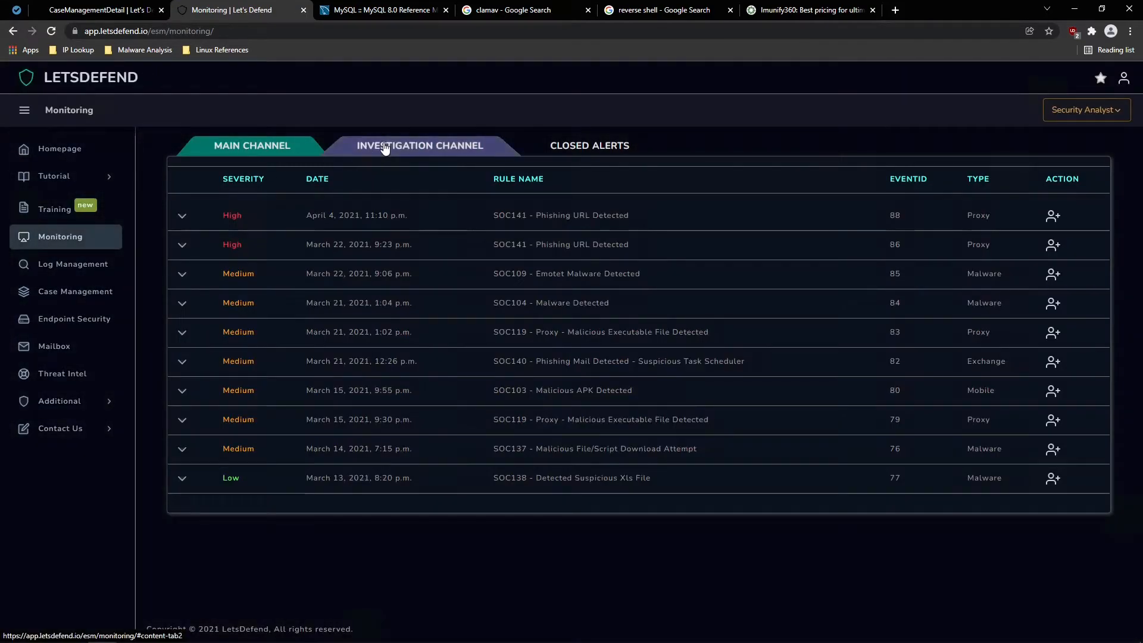
click(386, 149)
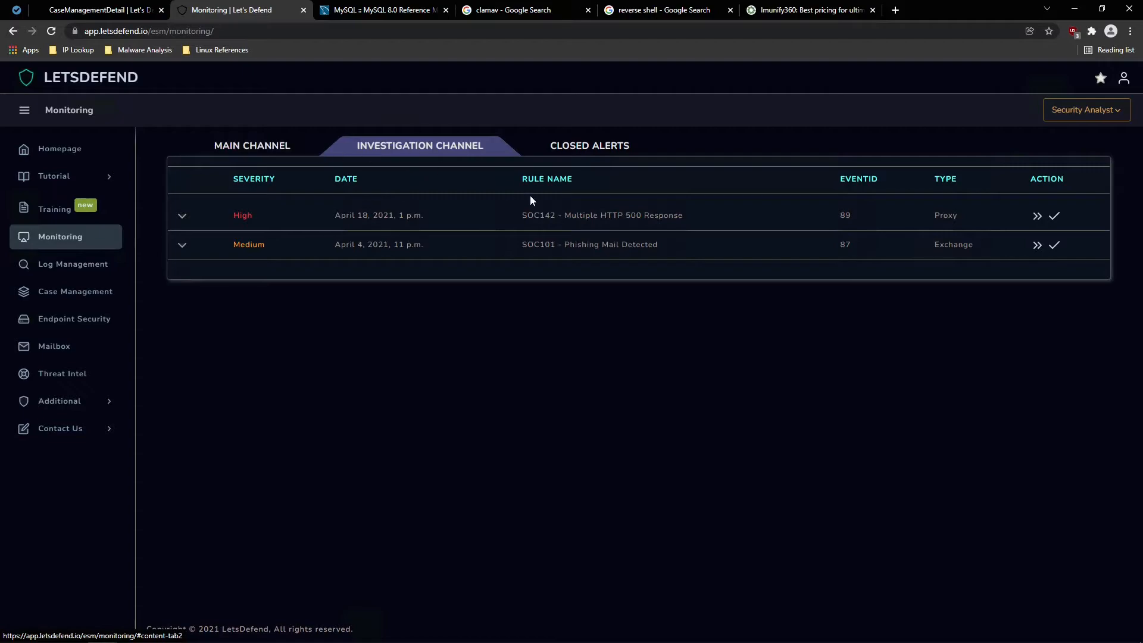
click(182, 218)
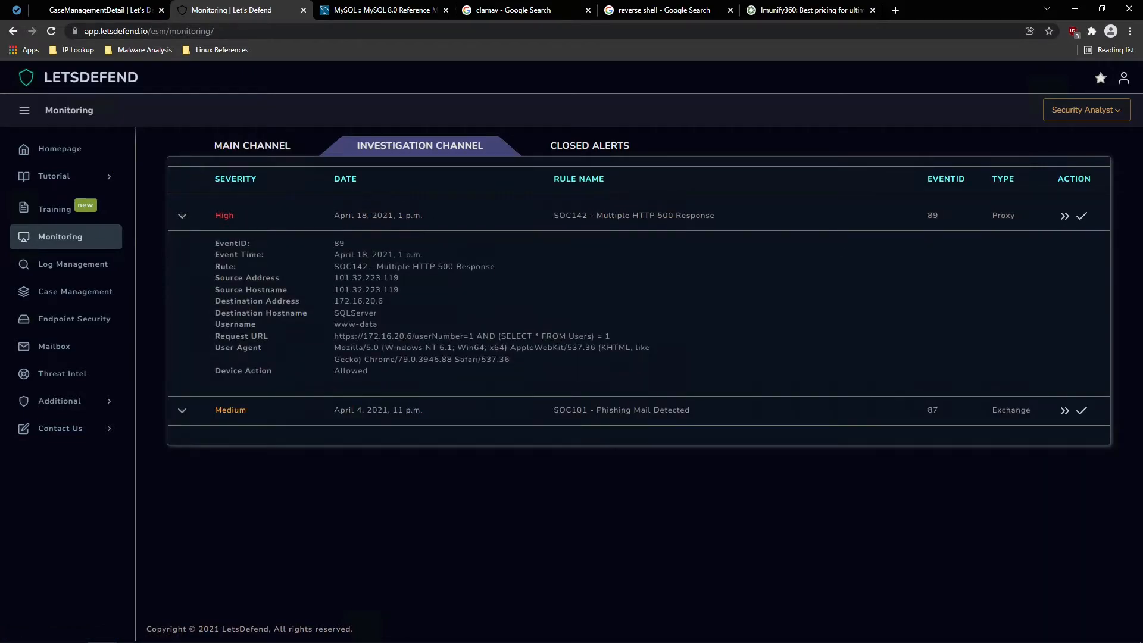
double_click(366, 278)
key(ctrl+c)
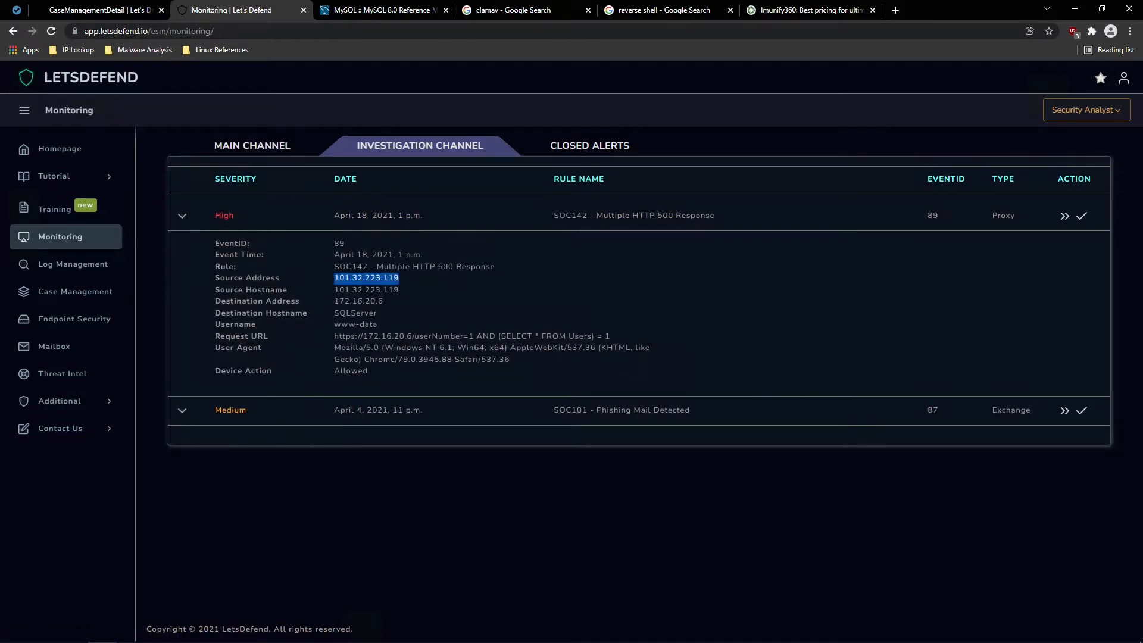
Open abuseipdb.com in a new browser tab and check the IP address 101.32.223.119
click(894, 18)
text(abuseipdb.com)
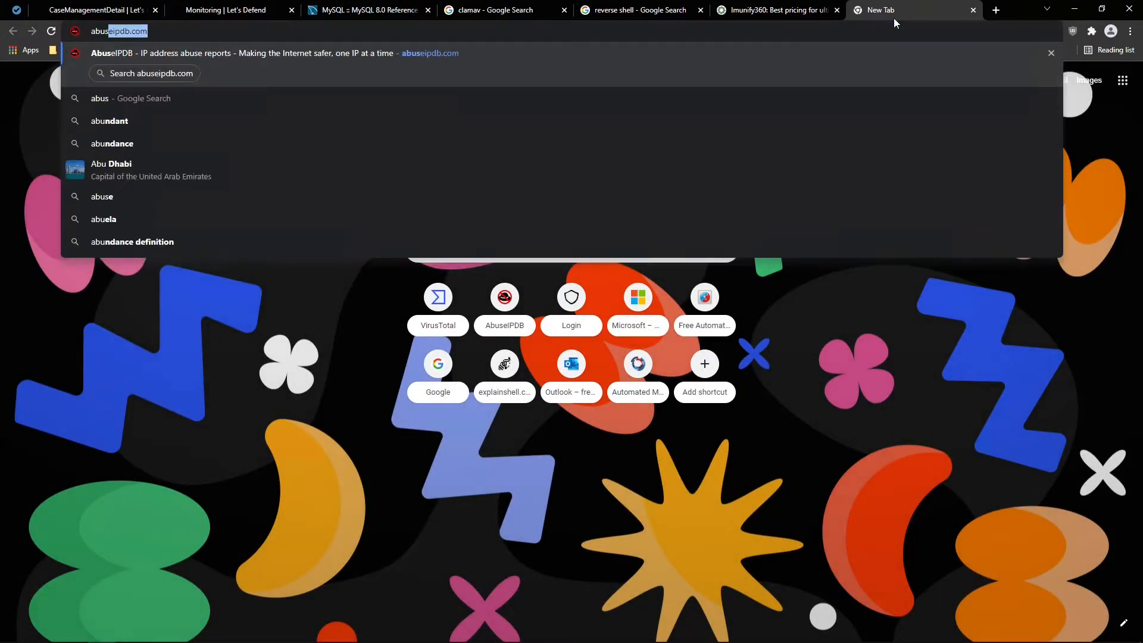
key(Return)
click(998, 9)
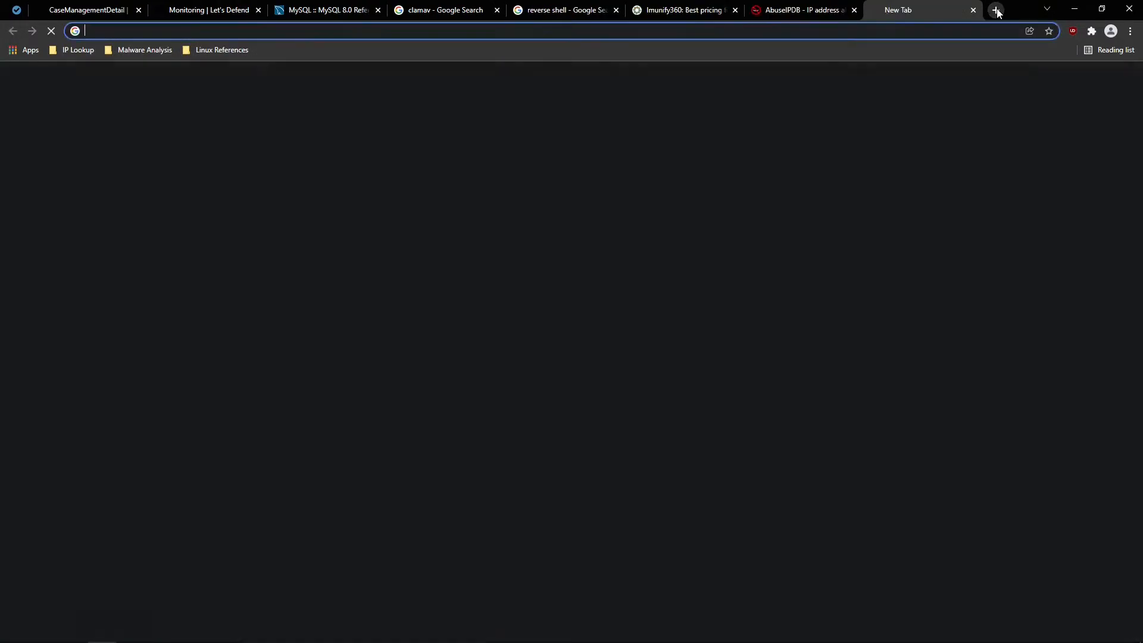
click(798, 9)
click(723, 162)
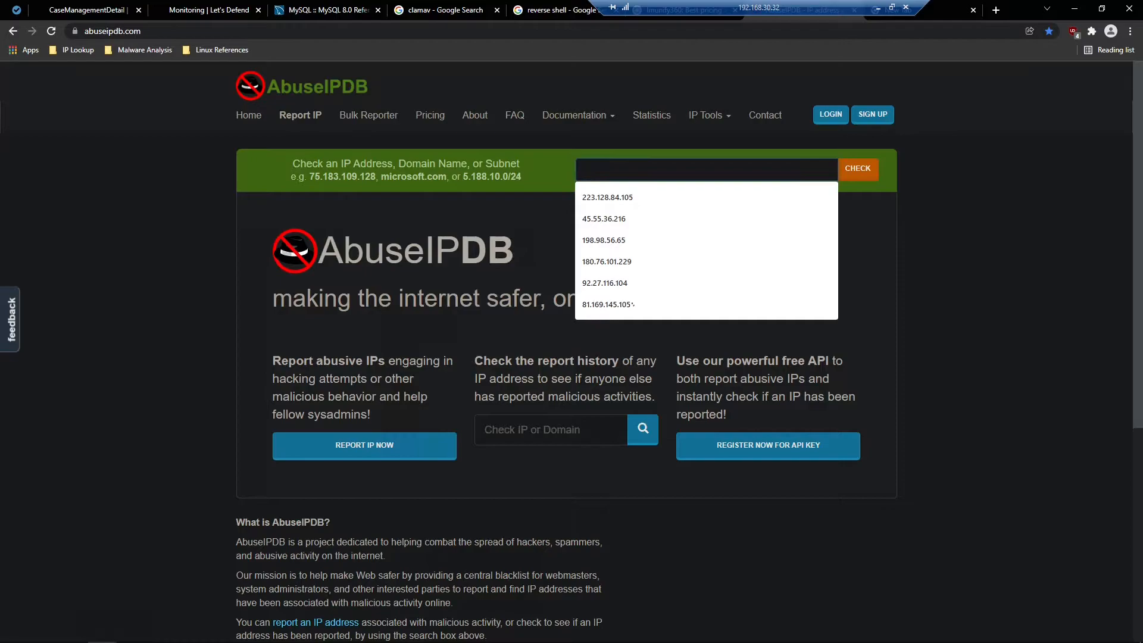
key(ctrl+v)
click(857, 168)
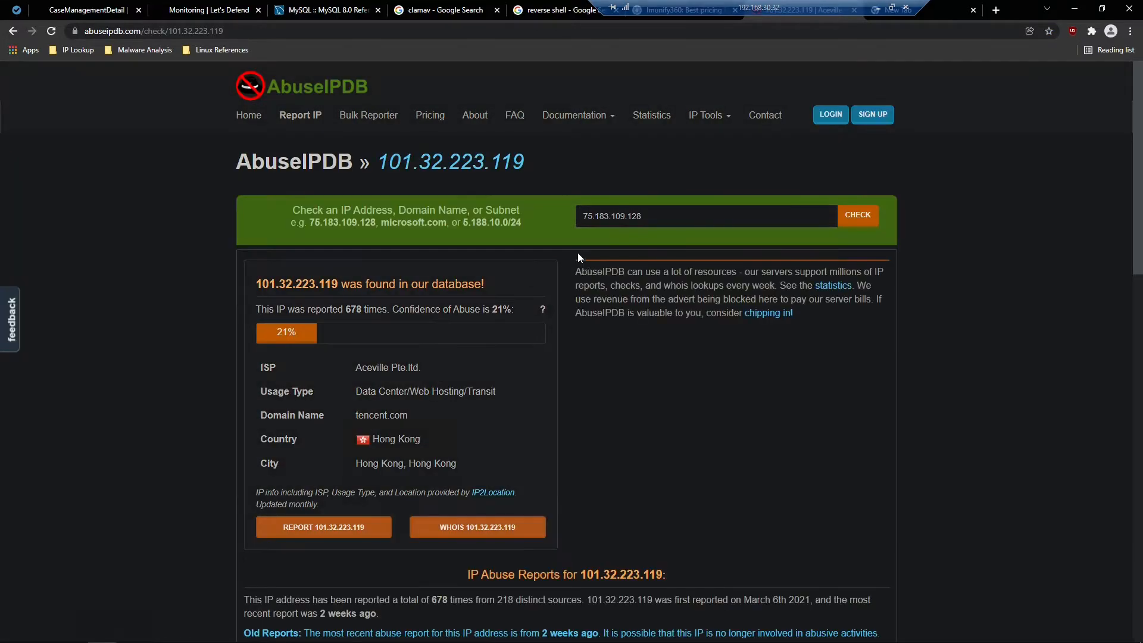
Examine the AbuseIPDB reports for 101.32.223.119 across several result pages, including their dates, comments and categories
scroll(398, 335, down, 2)
scroll(598, 336, down, 2)
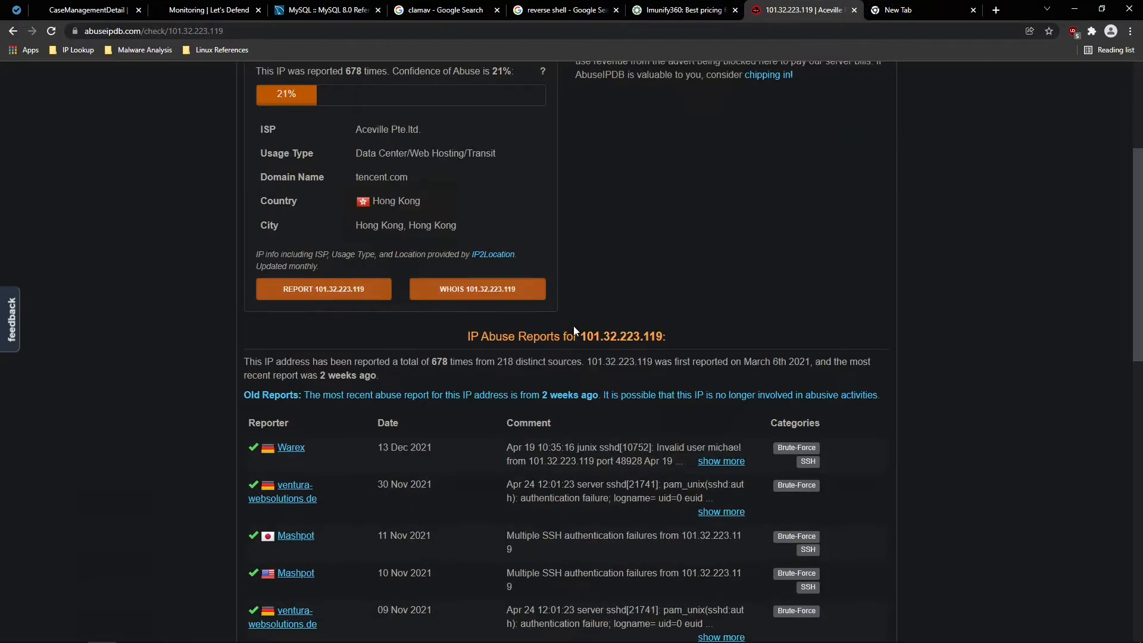
scroll(574, 326, down, 6)
scroll(560, 328, up, 4)
scroll(543, 332, down, 5)
scroll(542, 327, up, 2)
scroll(542, 327, up, 3)
scroll(544, 320, down, 8)
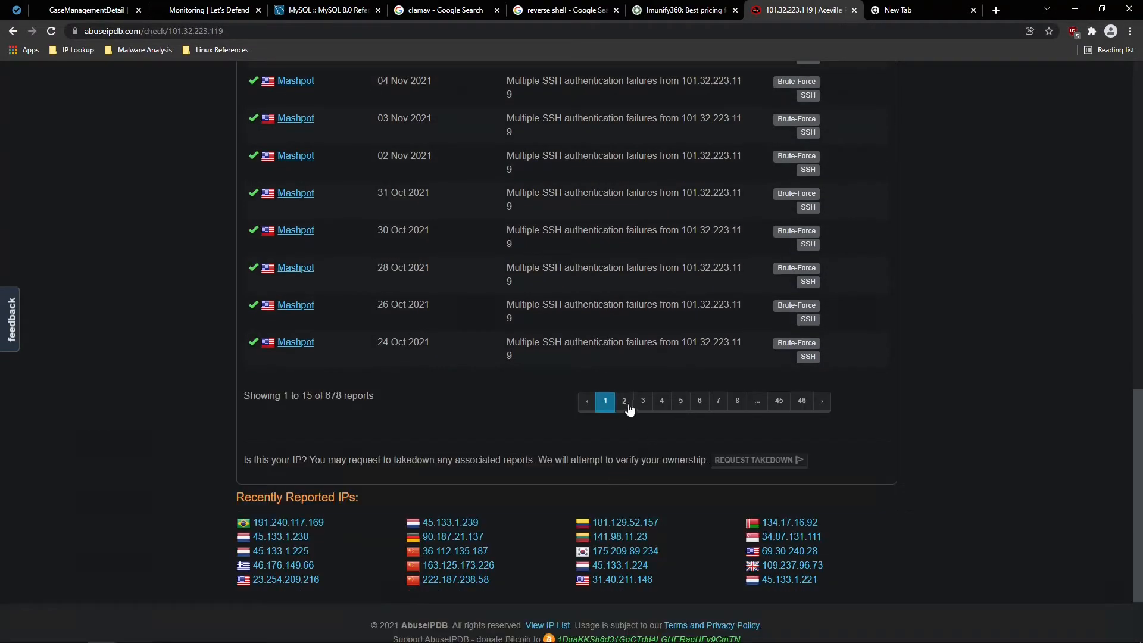
click(625, 403)
scroll(671, 462, down, 3)
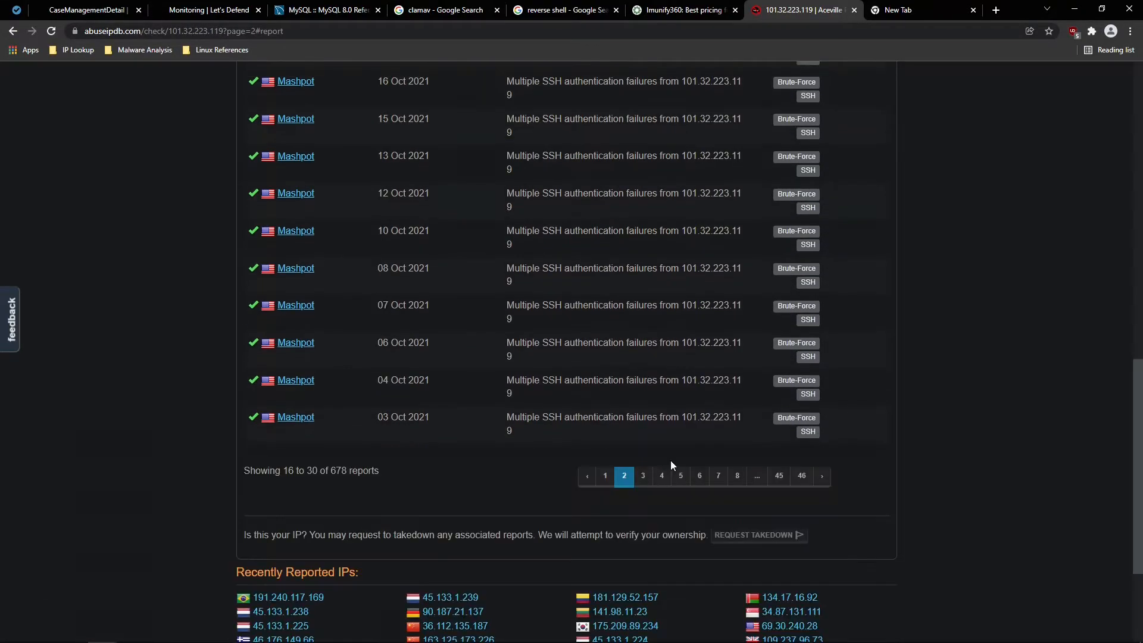
click(661, 476)
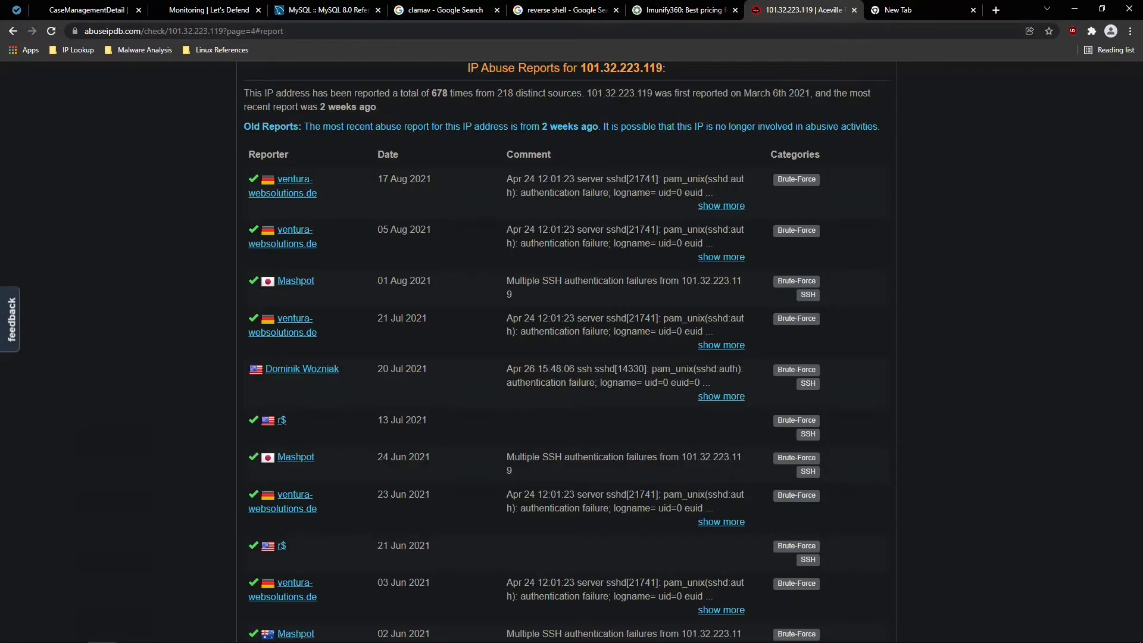
scroll(566, 351, down, 1)
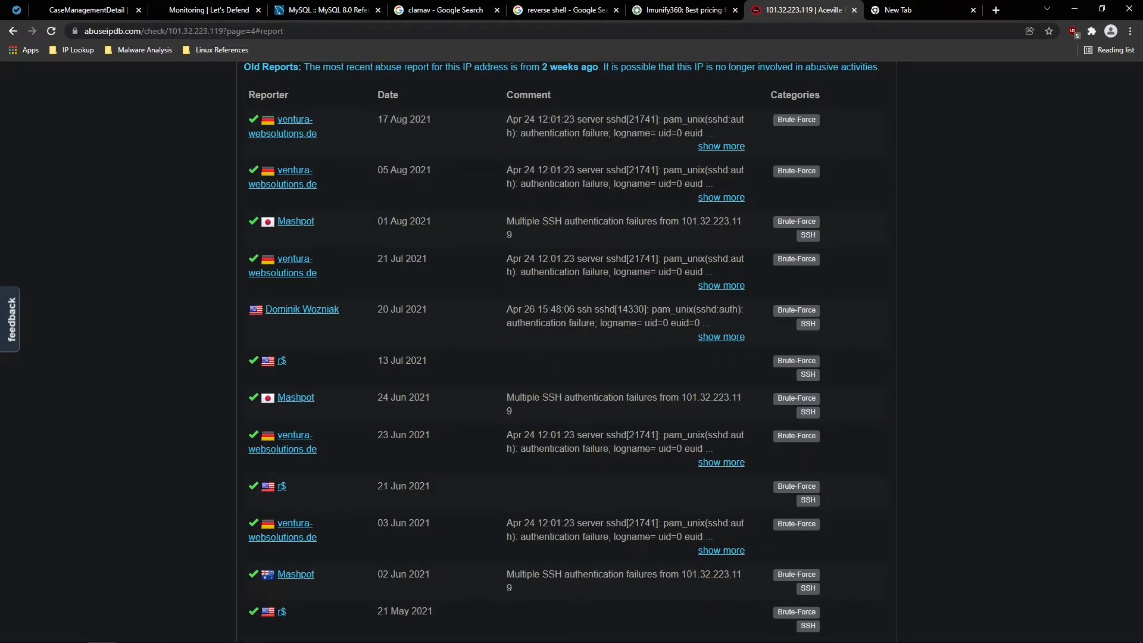
scroll(630, 317, down, 7)
click(705, 385)
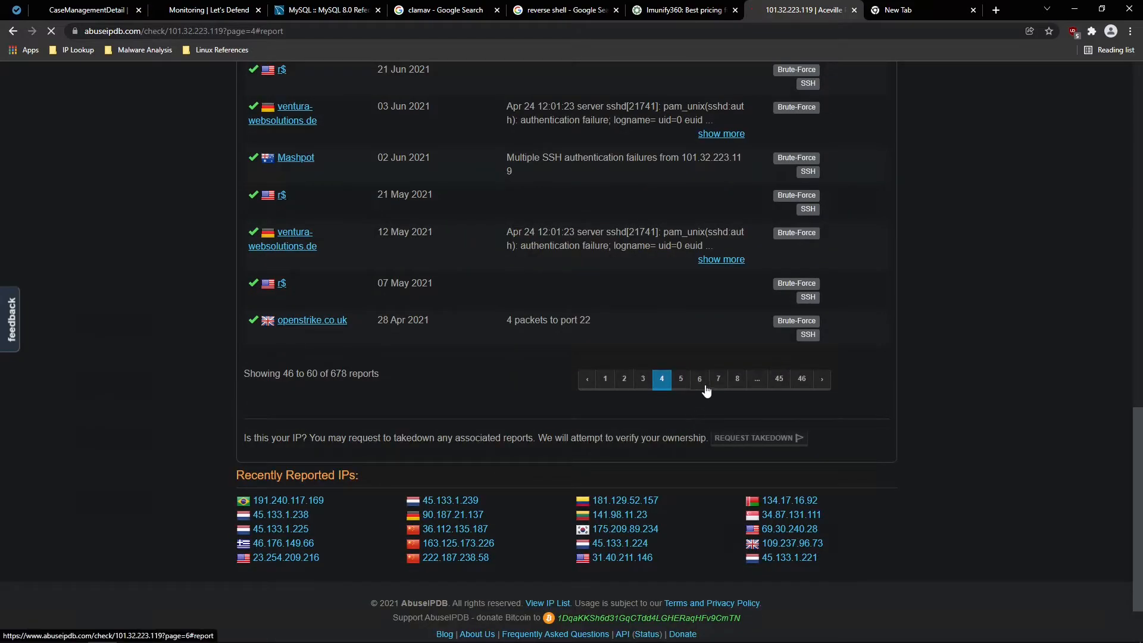
key(ctrl+Tab)
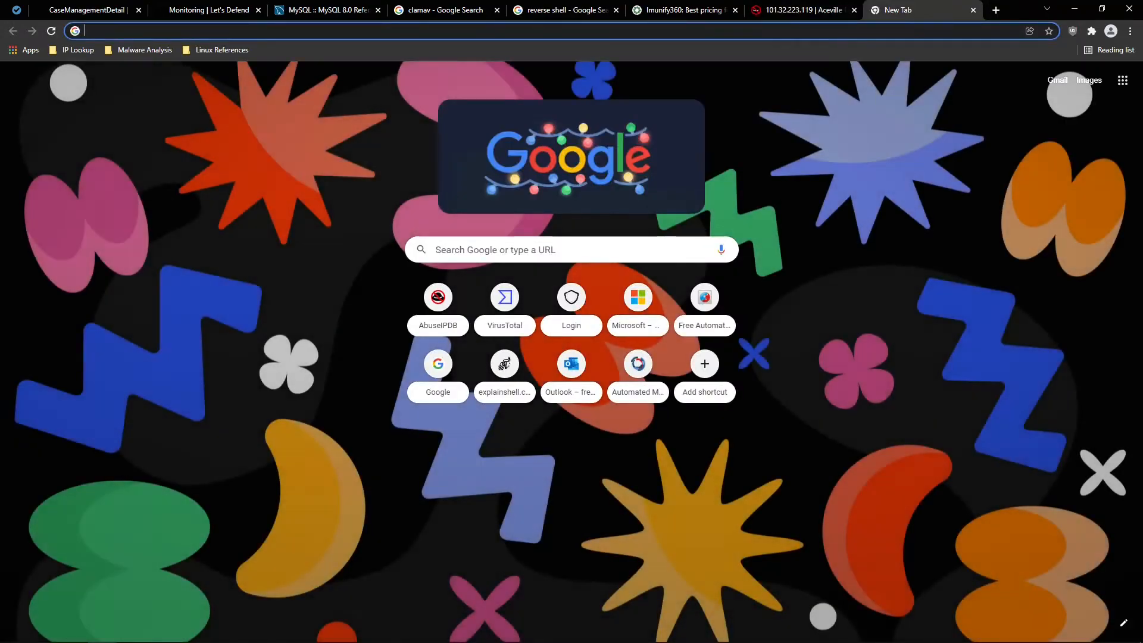
Open VirusTotal and look up the copied IP address 101.32.223.119
text(vir)
key(Return)
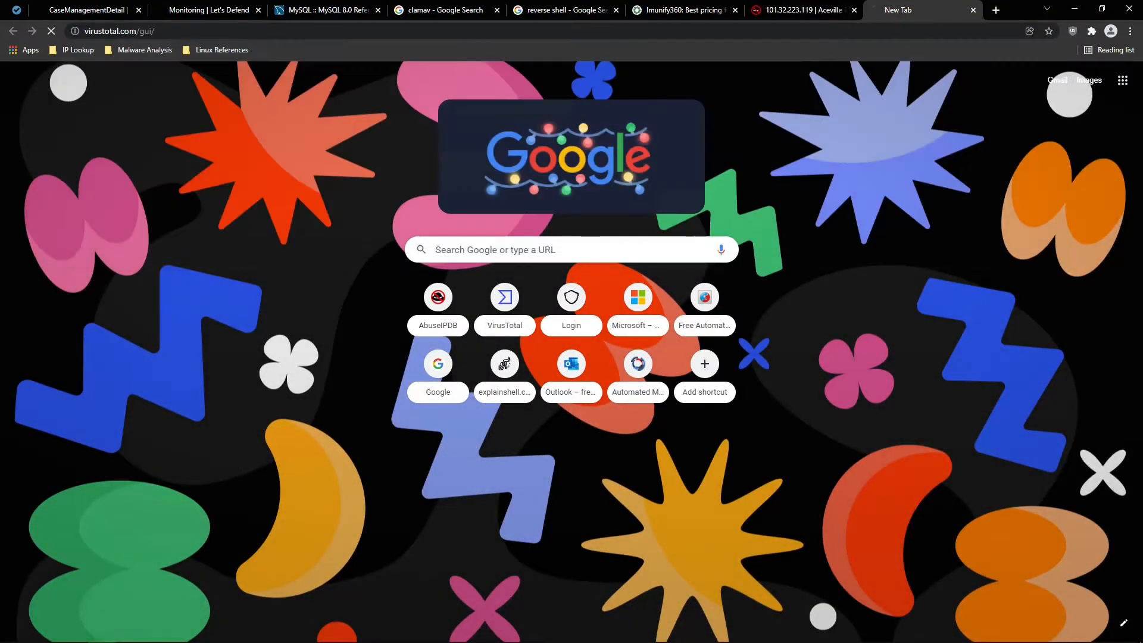
key(ctrl+v)
key(Return)
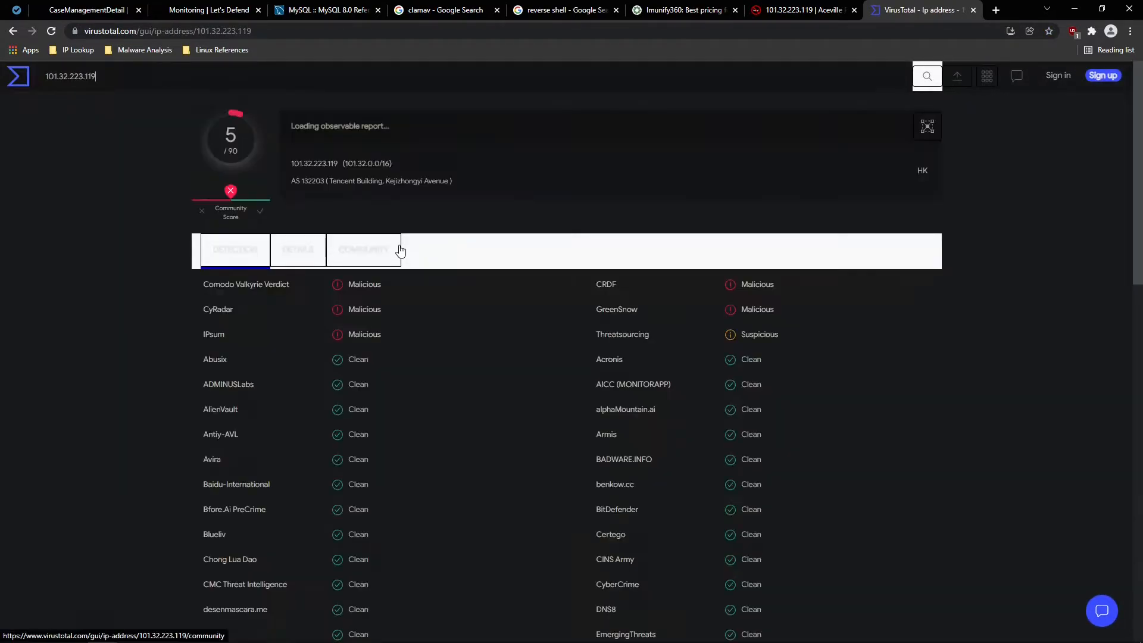
Examine the VirusTotal details for 101.32.223.119, including its basic properties, Whois record and Google results
click(293, 254)
scroll(340, 366, down, 3)
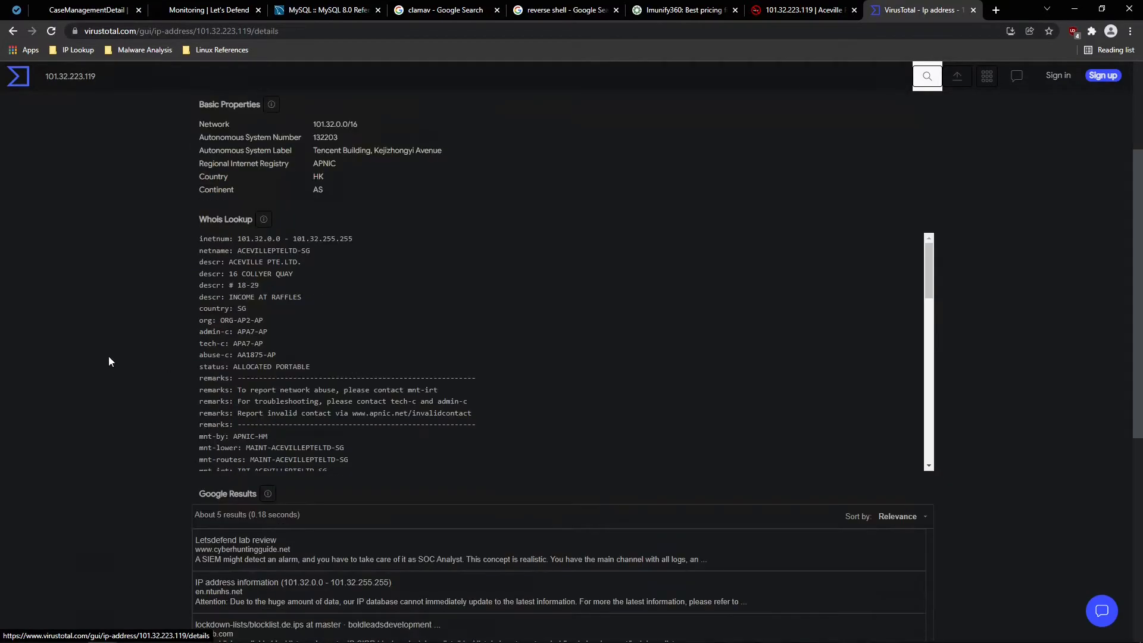
scroll(119, 353, up, 2)
scroll(120, 350, down, 5)
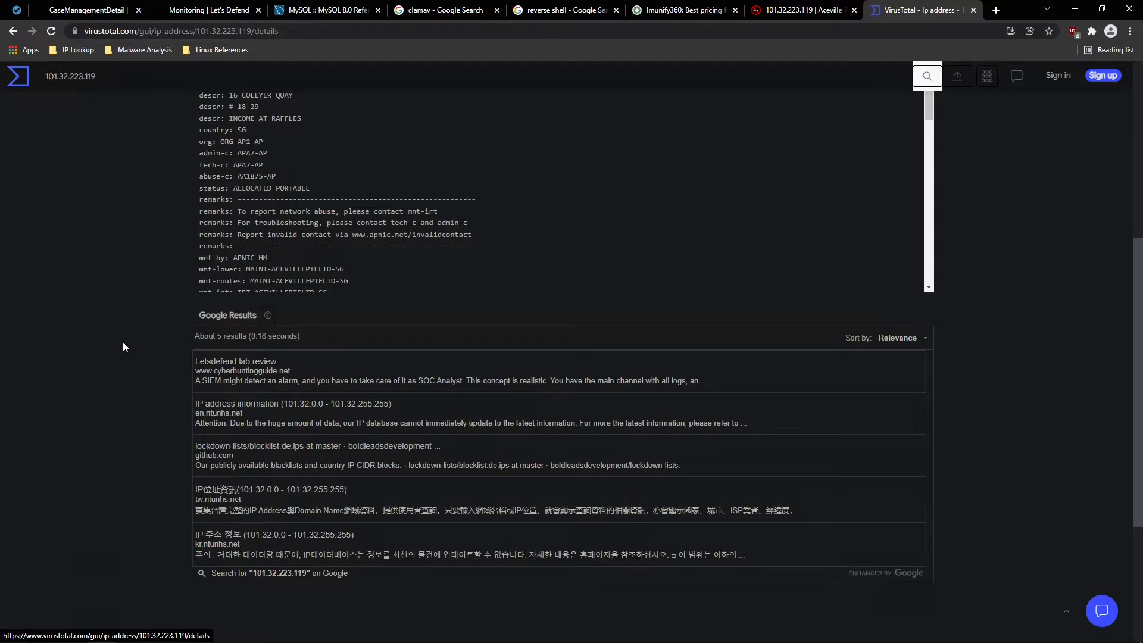
scroll(124, 342, up, 4)
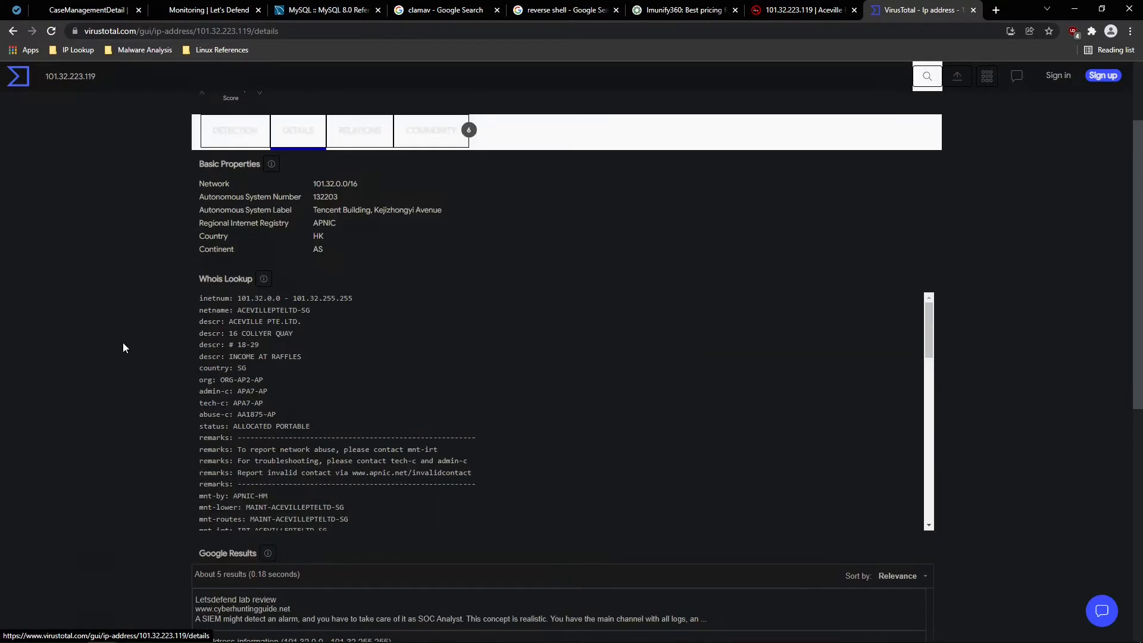
scroll(123, 342, up, 2)
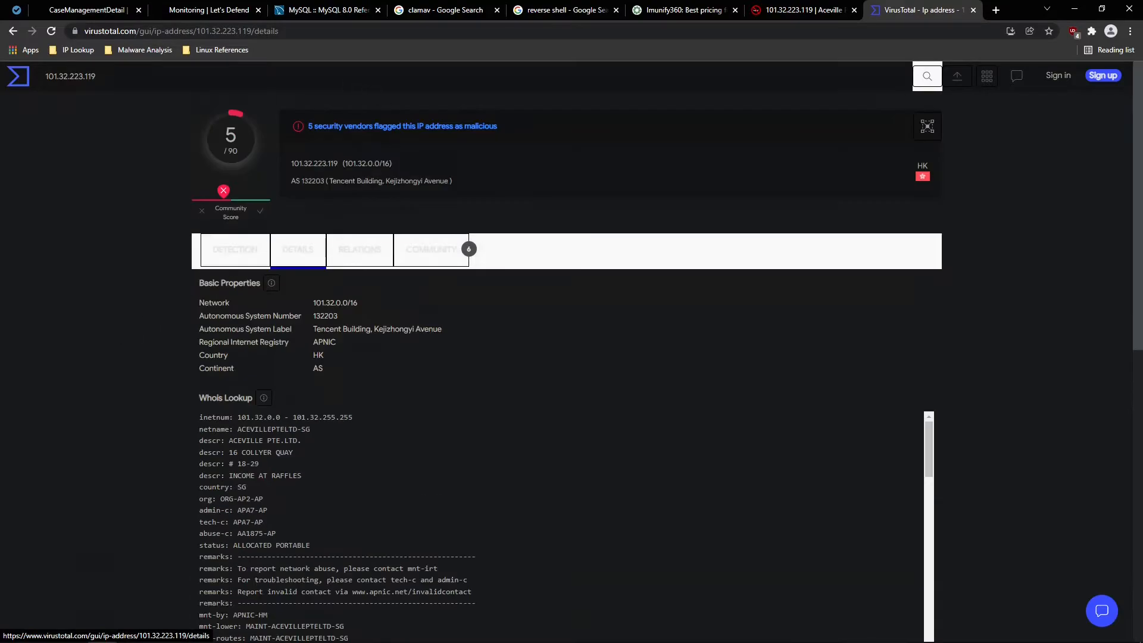
Return to the case playbook, answer Malicious and Accessed, and advance past Containment to Add Artifacts
click(87, 7)
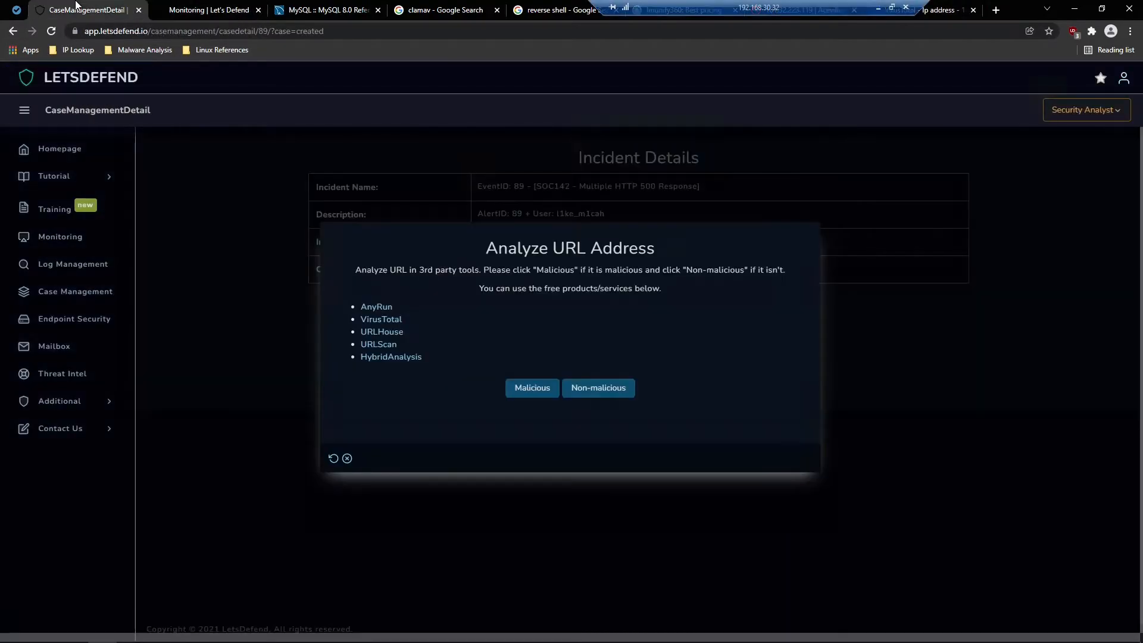
click(545, 388)
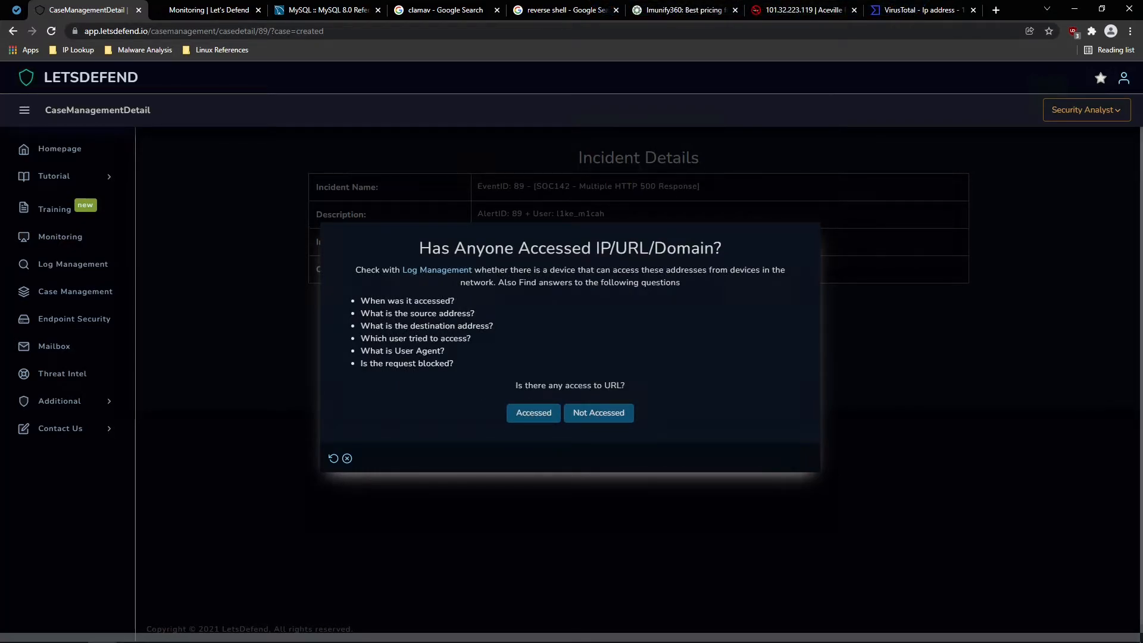
drag(515, 386, 610, 386)
click(599, 341)
click(546, 404)
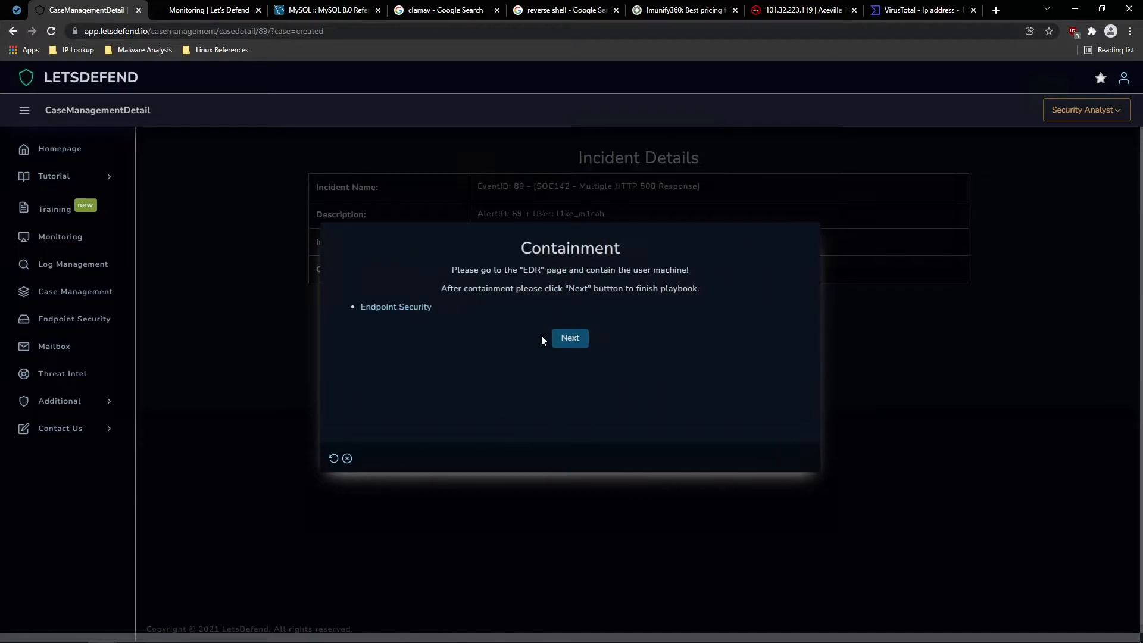
click(571, 339)
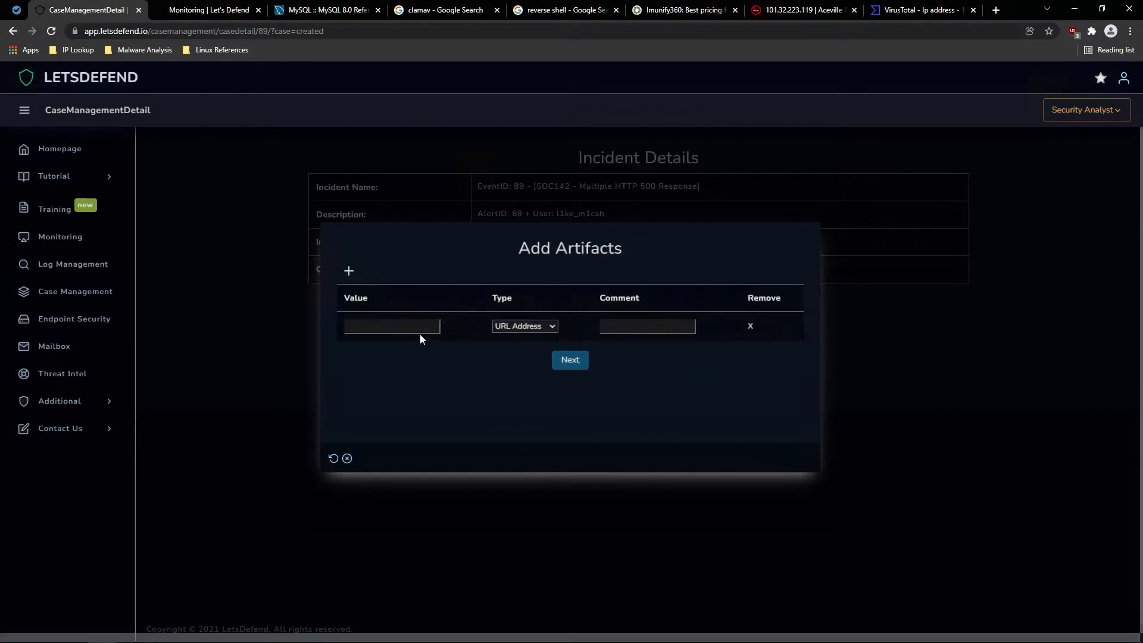
Set the first artifact's type to IP Address
click(540, 325)
click(539, 325)
click(384, 326)
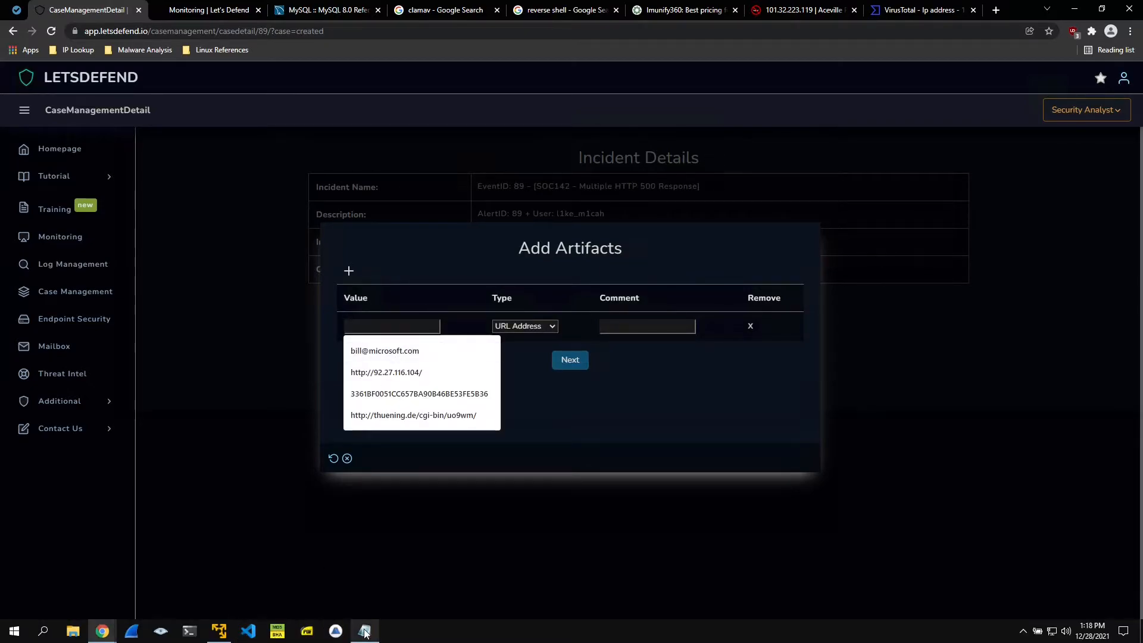
mouse_move(365, 632)
mouse_move(374, 594)
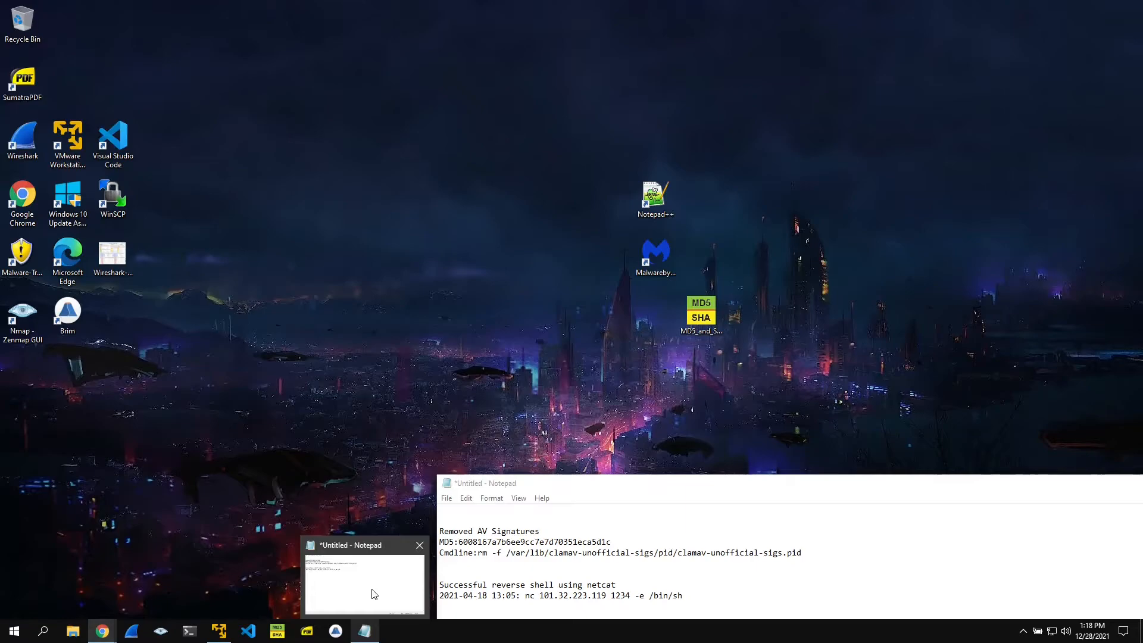
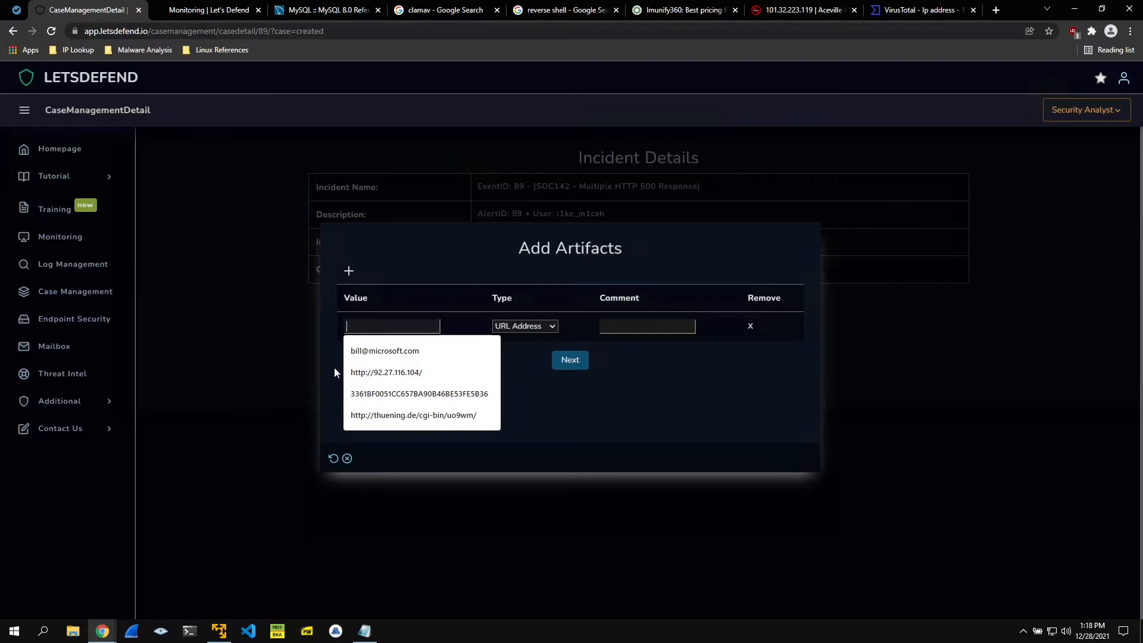
click(303, 340)
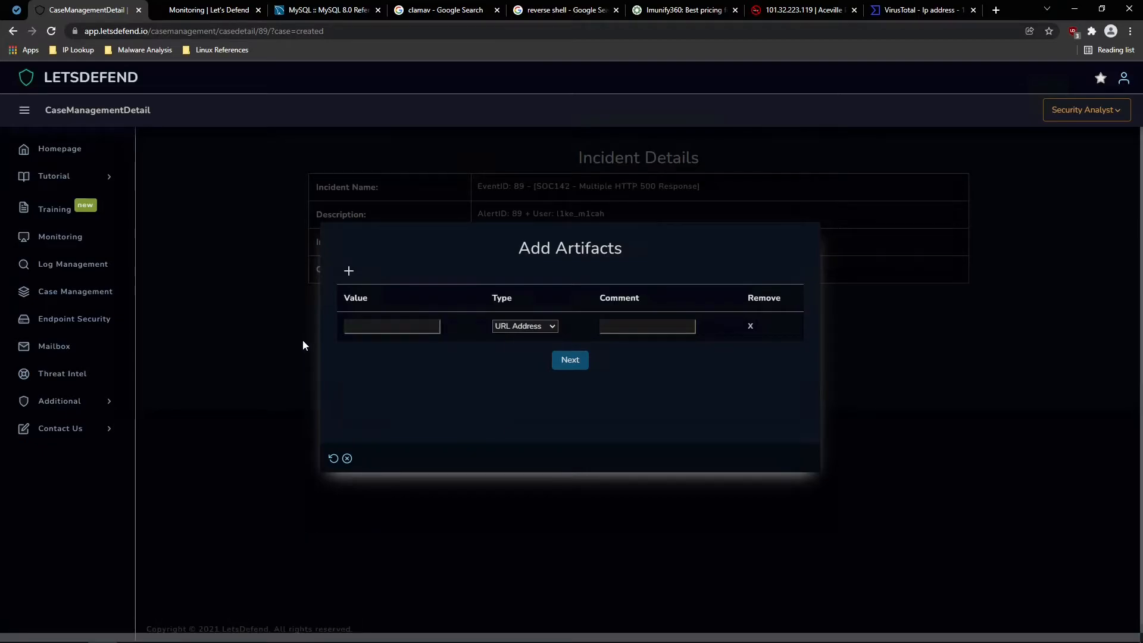
click(523, 327)
click(513, 374)
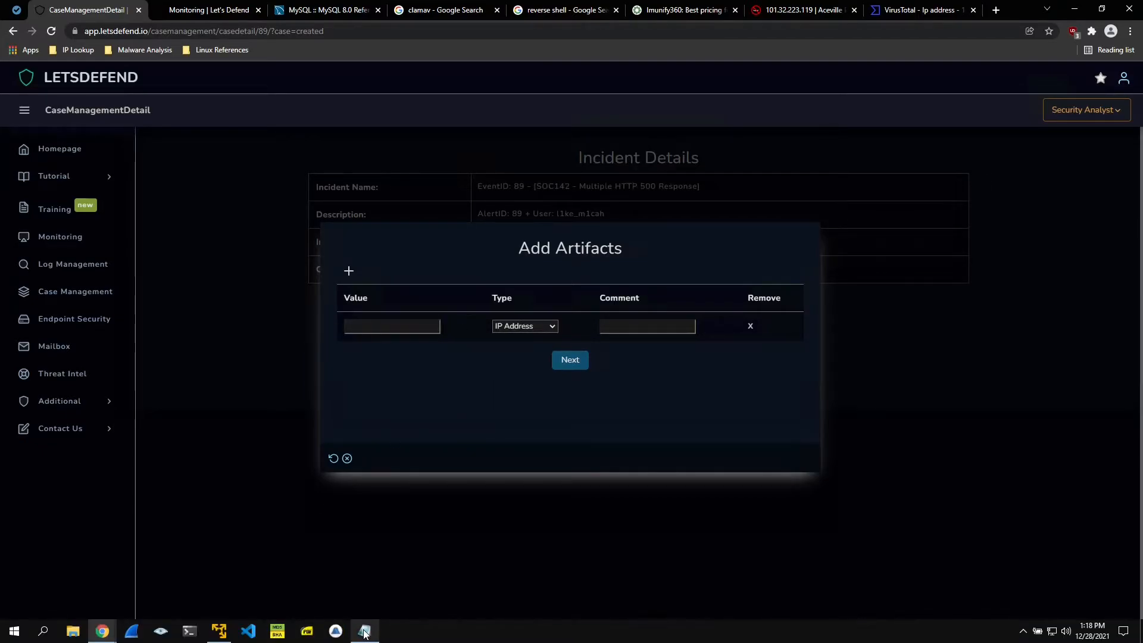
Compare the Notepad notes on the removed signatures and reverse shell with the artifact types on offer
click(365, 633)
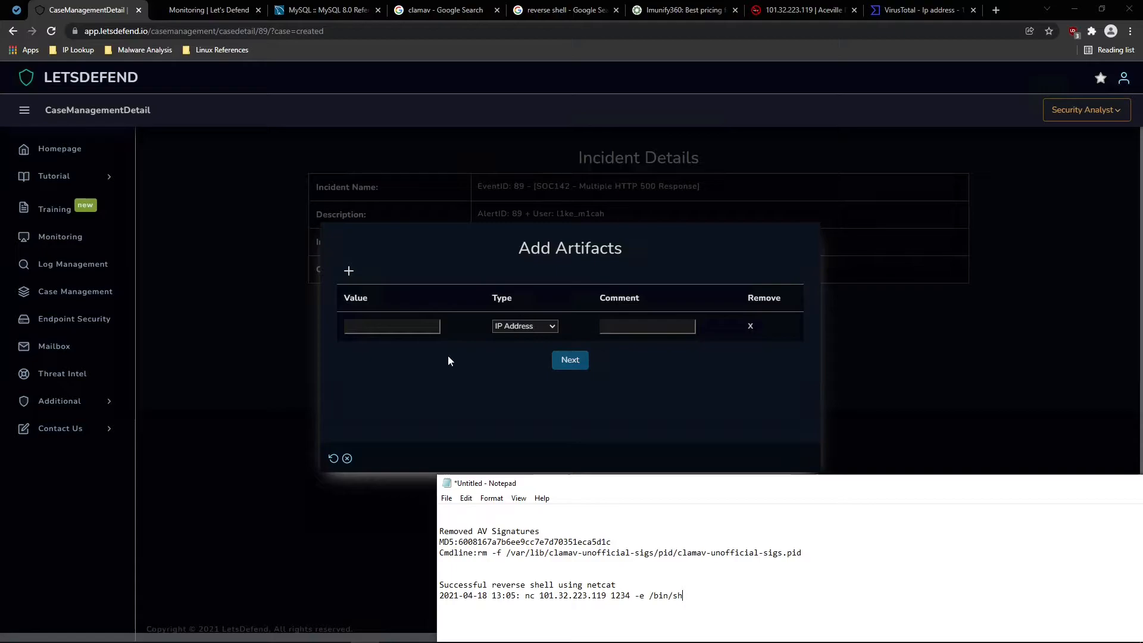
click(524, 326)
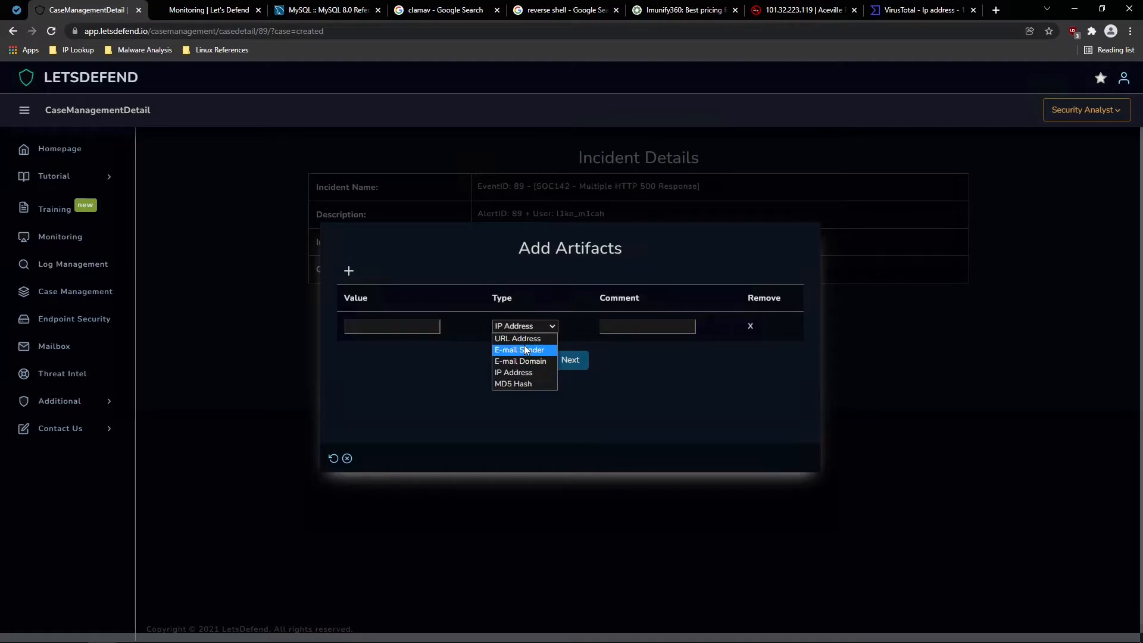
click(415, 340)
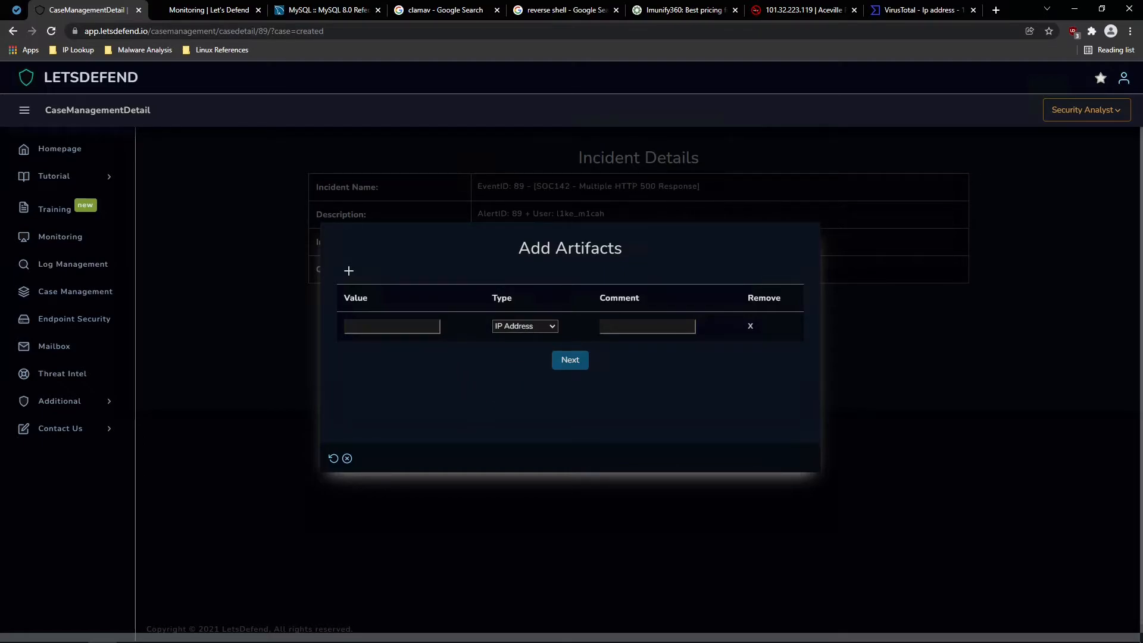
click(364, 631)
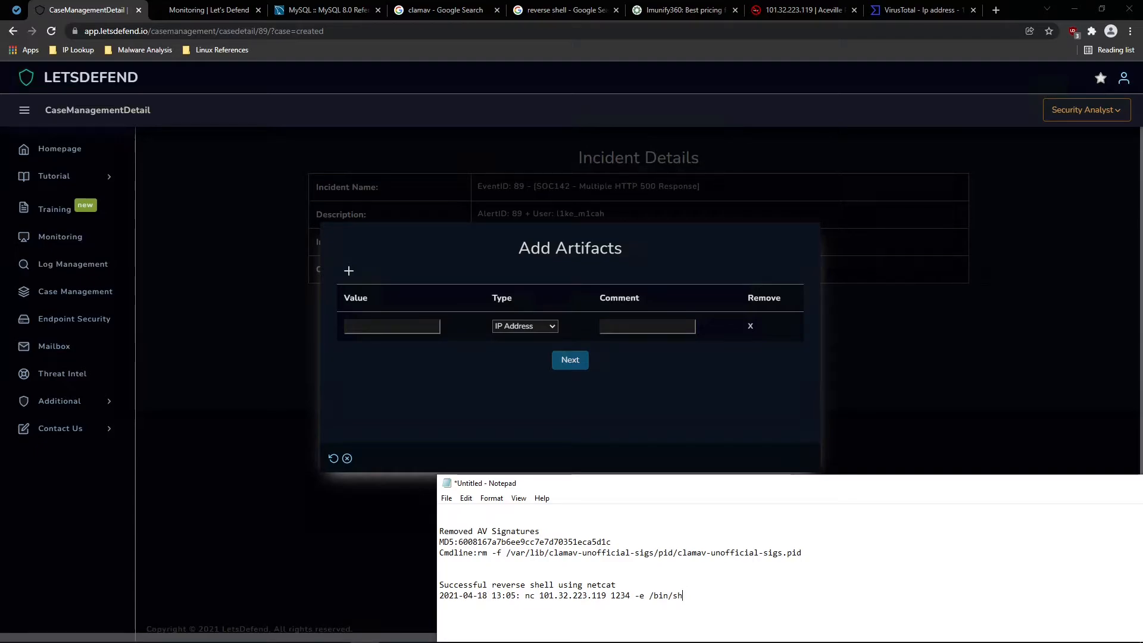
click(363, 371)
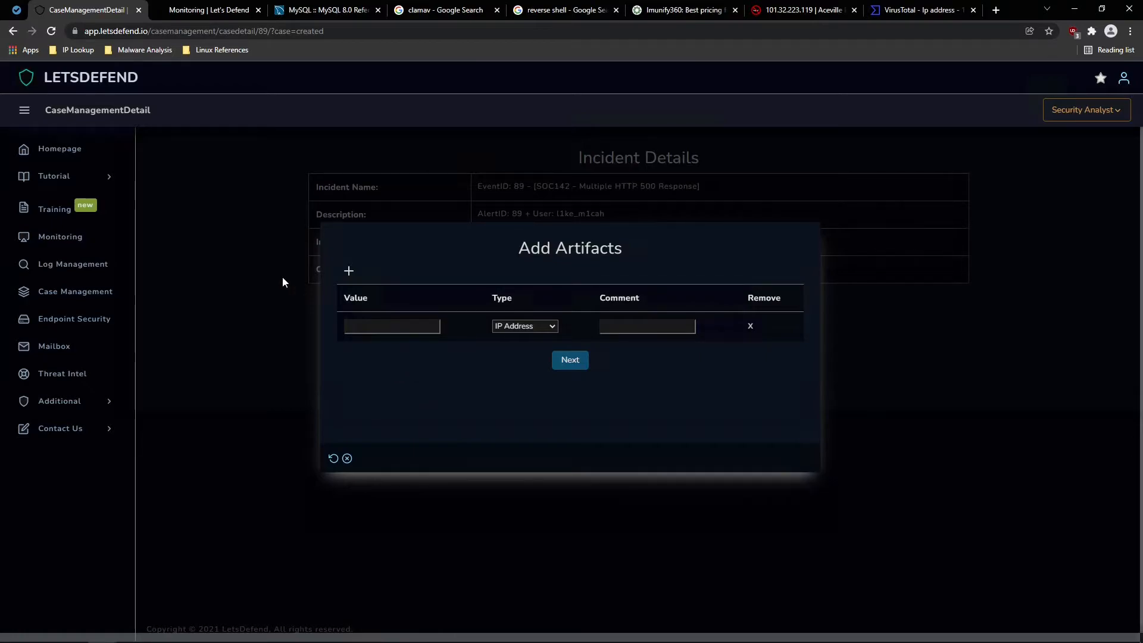
click(520, 328)
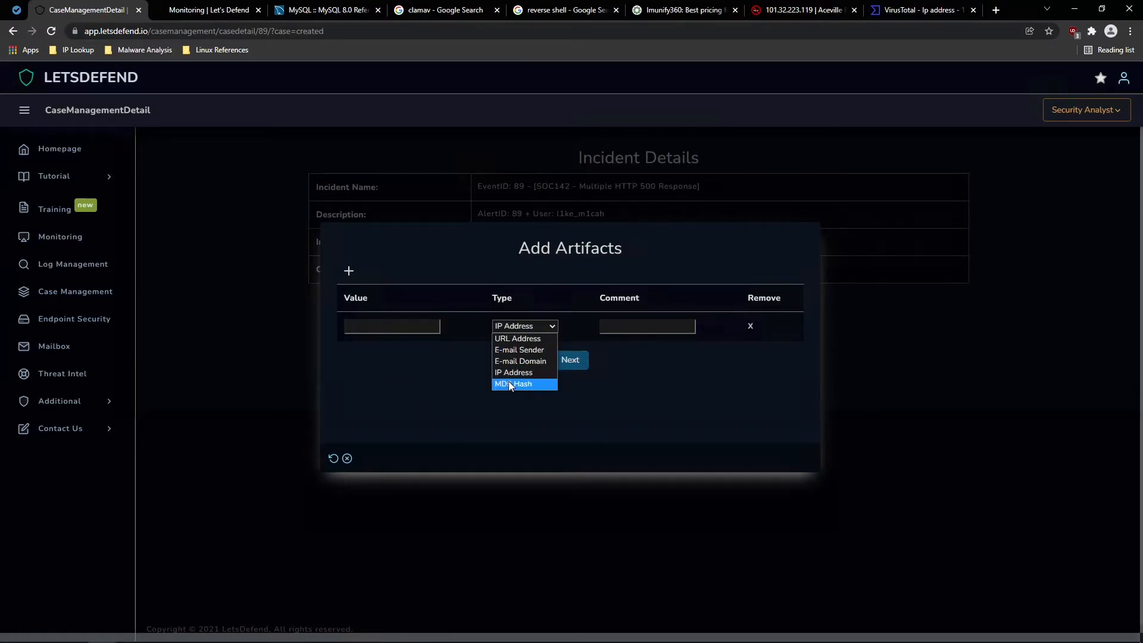
Copy the MD5 hash 6008167a7b6ee9cc7e7d70351eca5d1c from the Notepad notes
click(365, 631)
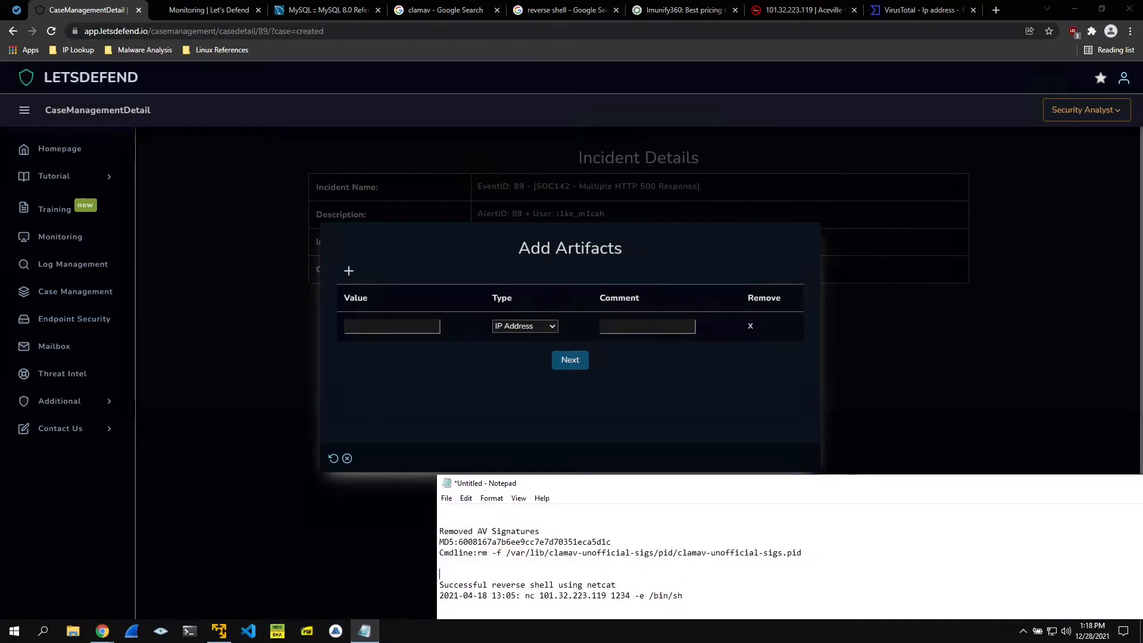
drag(612, 542, 459, 541)
click(612, 541)
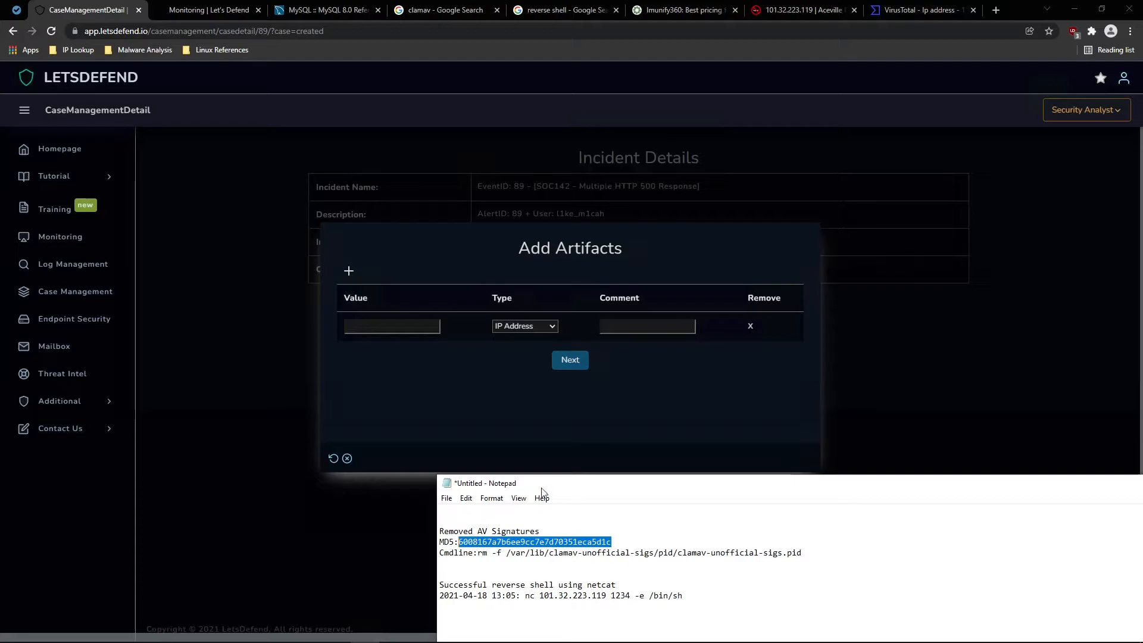
Fill in the artifact with value "rm command on server", type MD5 Hash and the copied hash as comment, and proceed to Analyst Note
click(411, 327)
text(rm )
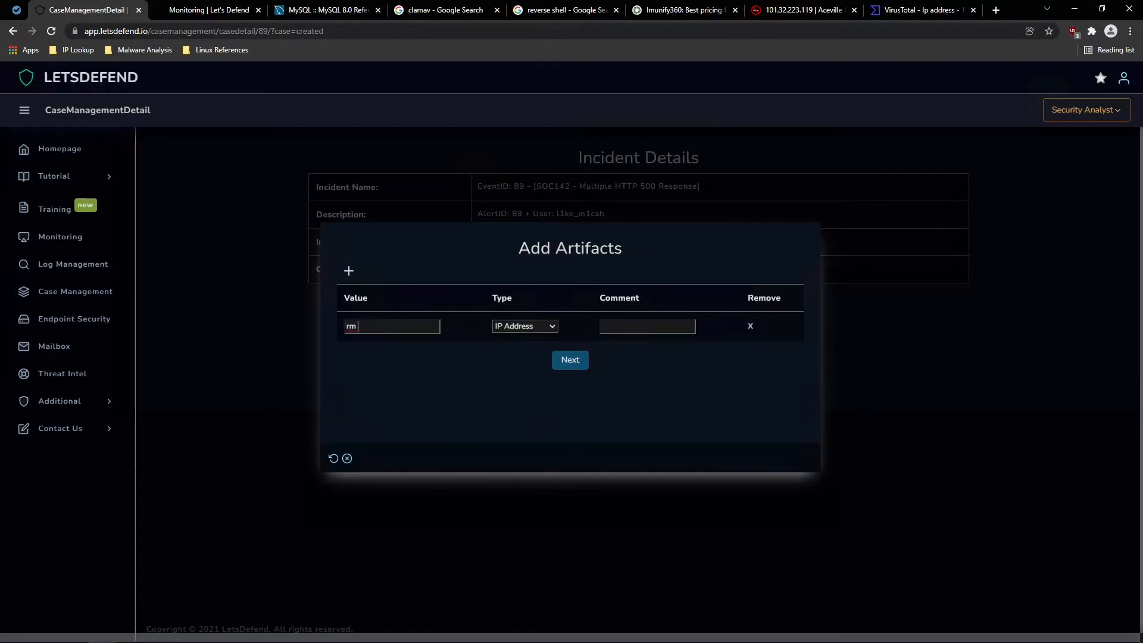
text(command on server)
click(501, 330)
click(513, 386)
click(631, 326)
key(ctrl+v)
click(571, 361)
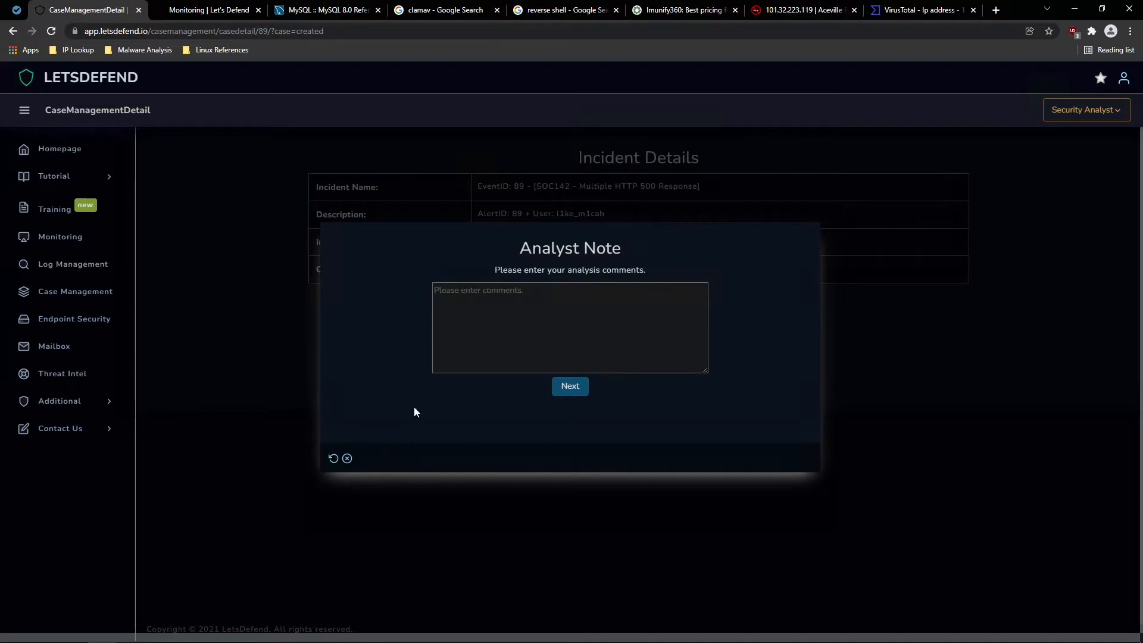
Restart the playbook and advance to Add Artifacts again, answering Malicious and Not Accessed
click(333, 460)
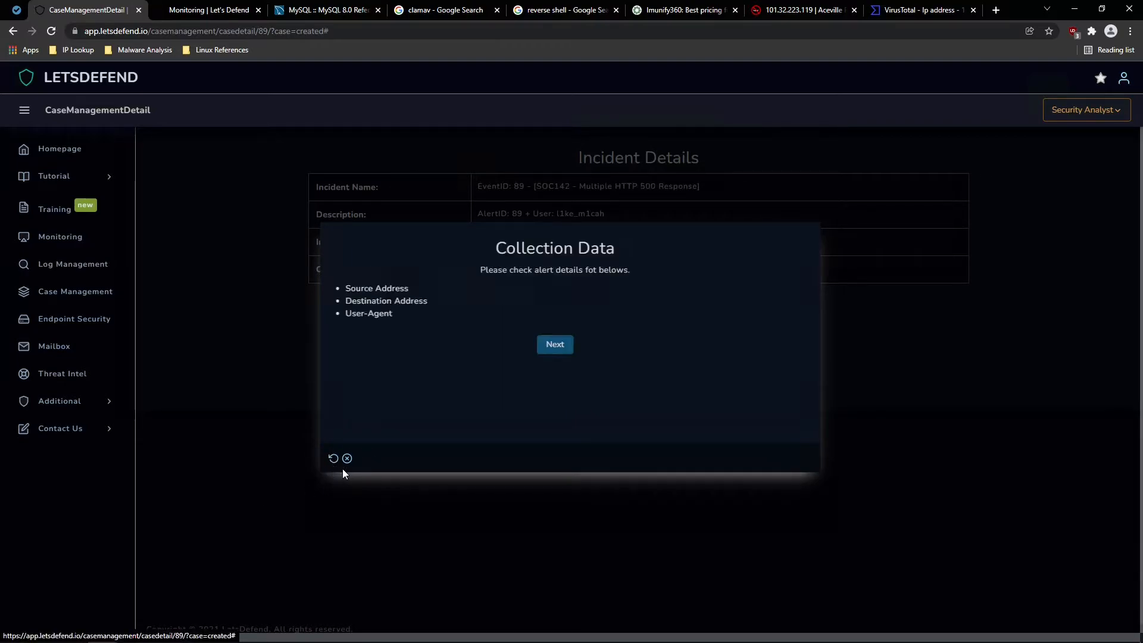
click(556, 345)
click(563, 325)
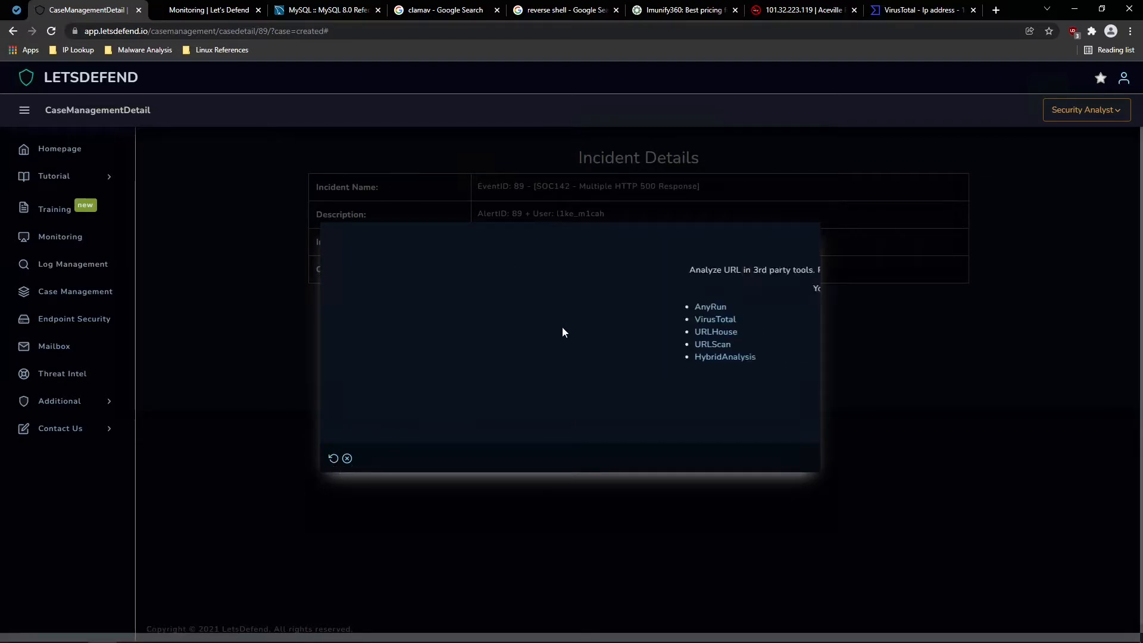
click(539, 388)
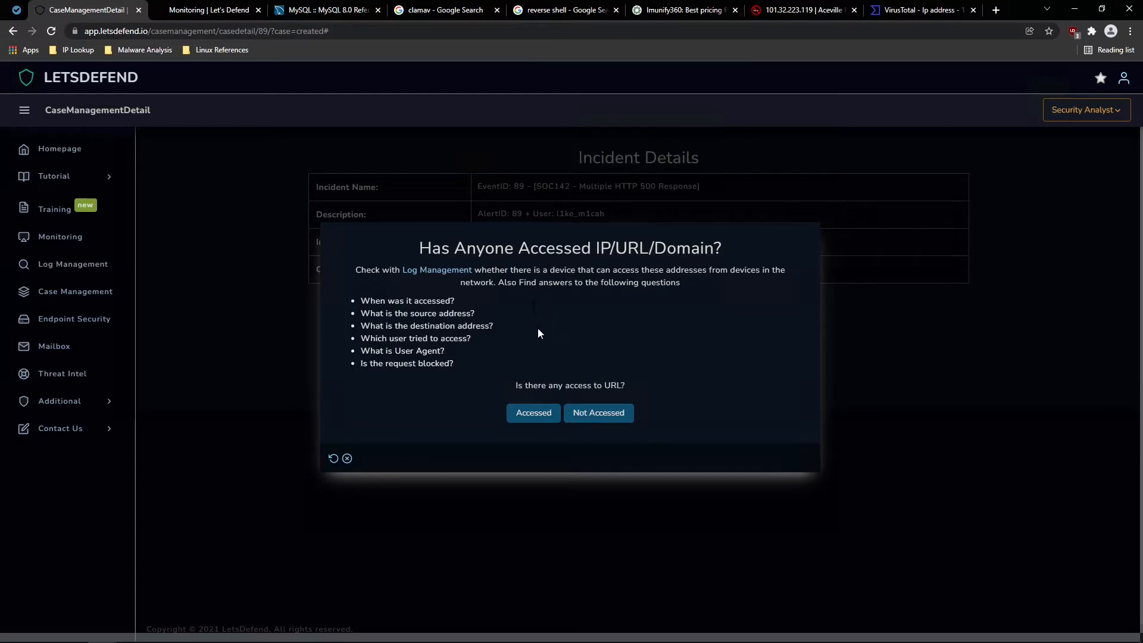
click(580, 414)
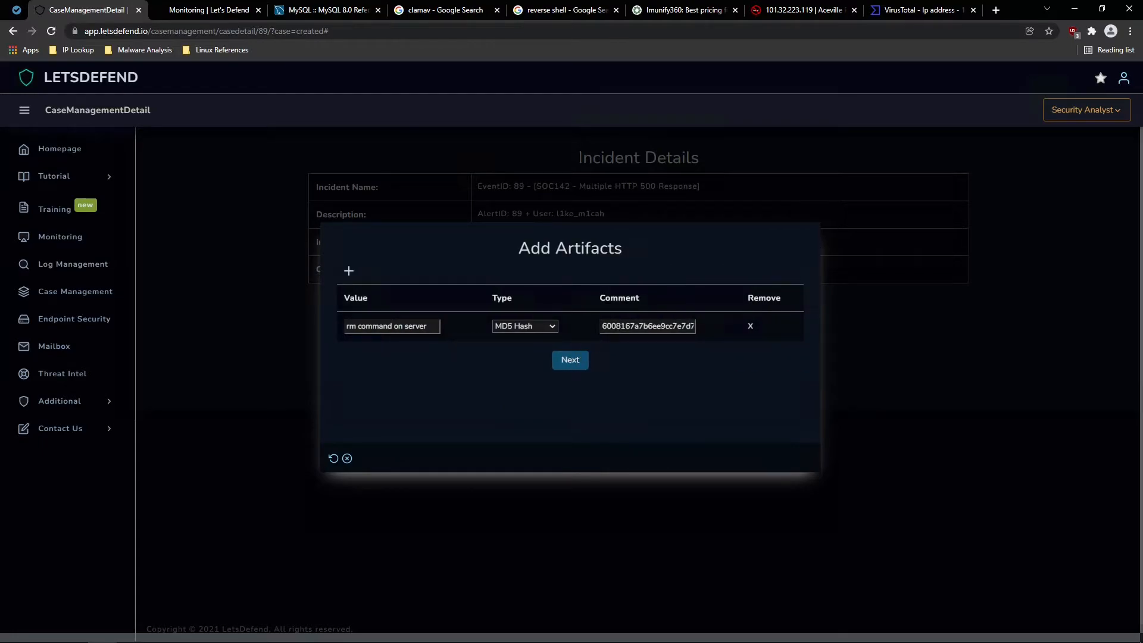
Add a second artifact row and set its type to IP Address
click(349, 272)
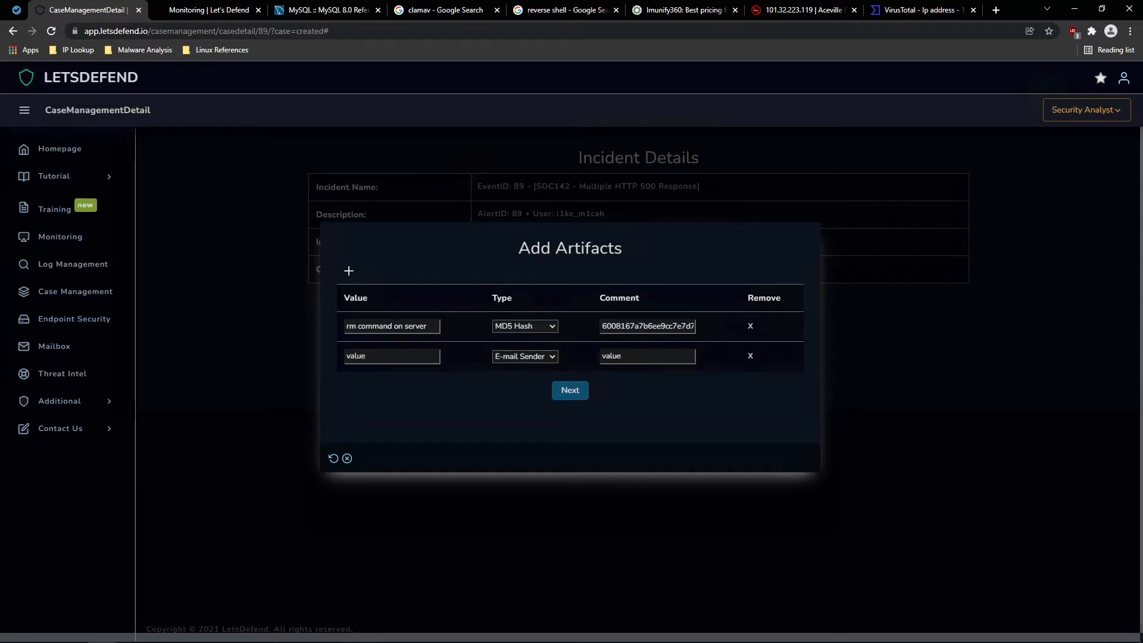
click(550, 357)
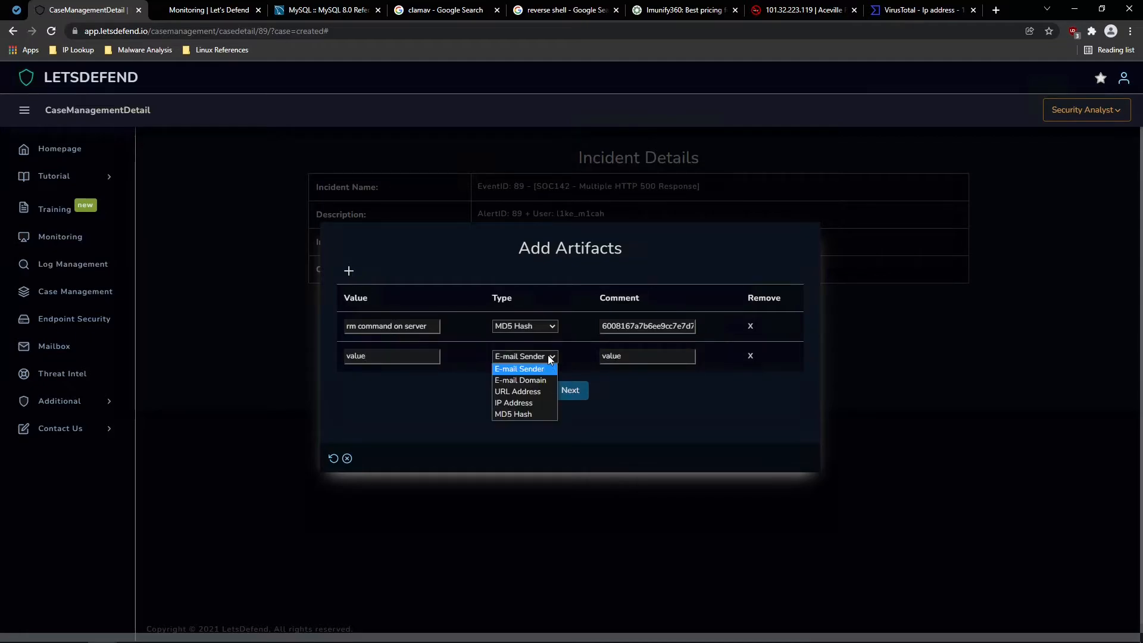
click(524, 404)
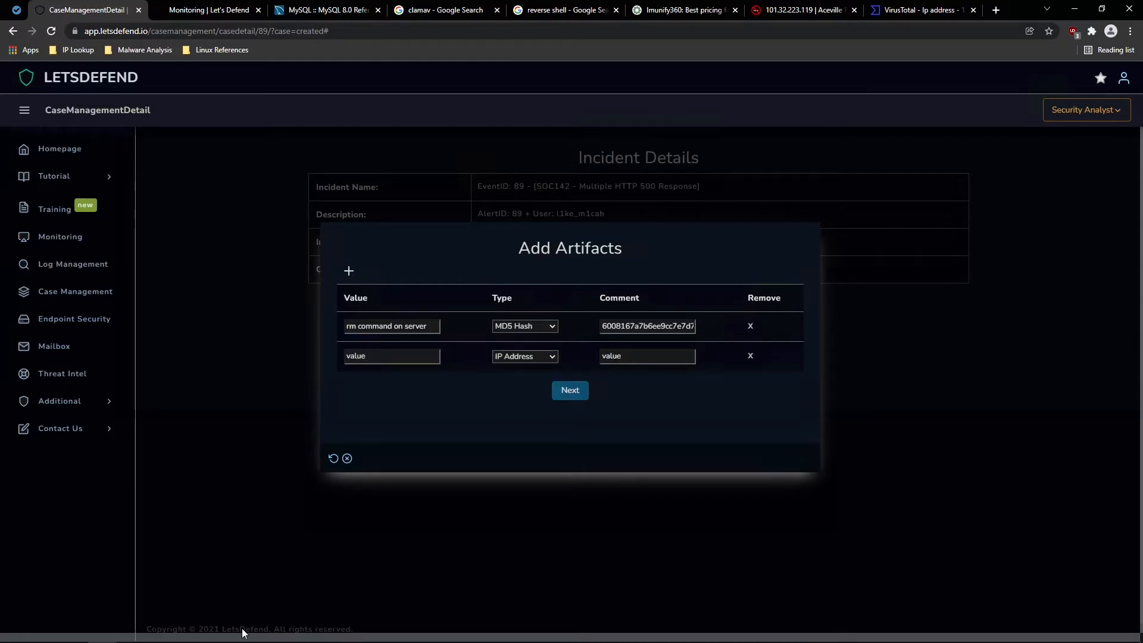
Check the Notepad notes, copy the IP address from the alert in the Monitoring tab, and return to the artifacts form
mouse_move(279, 637)
click(364, 631)
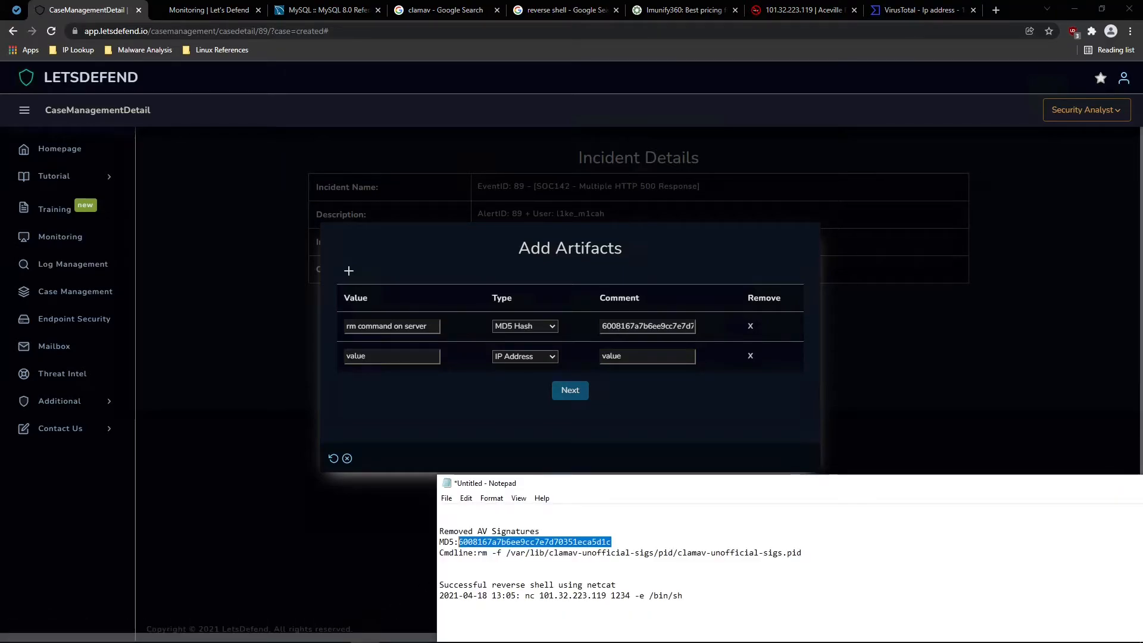
click(195, 10)
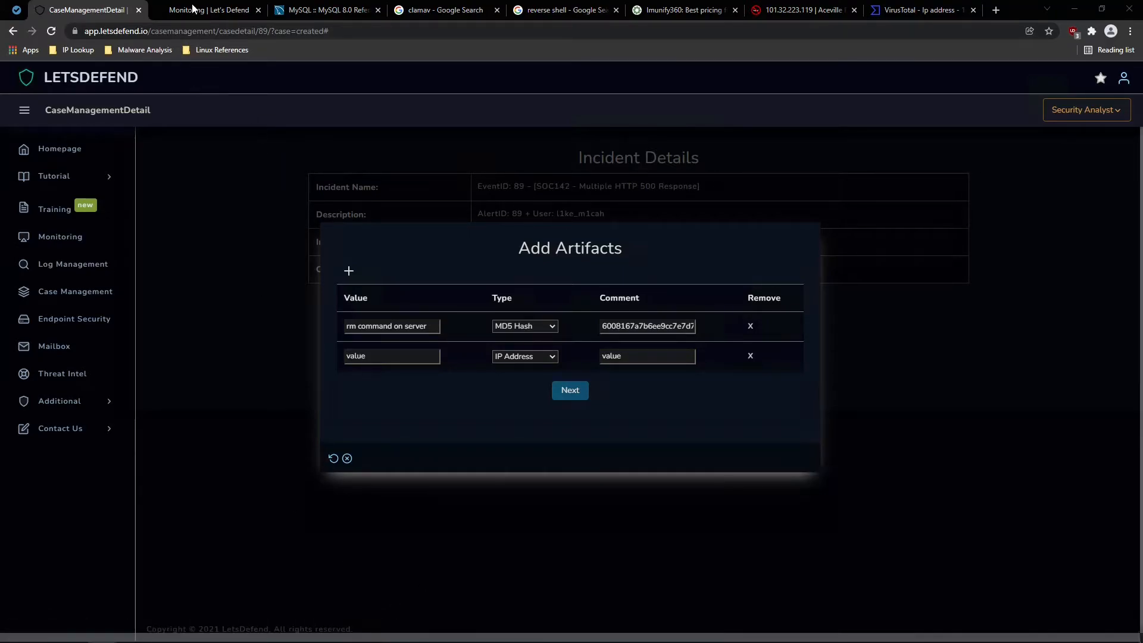
right_click(374, 271)
click(352, 283)
drag(334, 278, 399, 280)
right_click(401, 288)
click(422, 288)
click(87, 8)
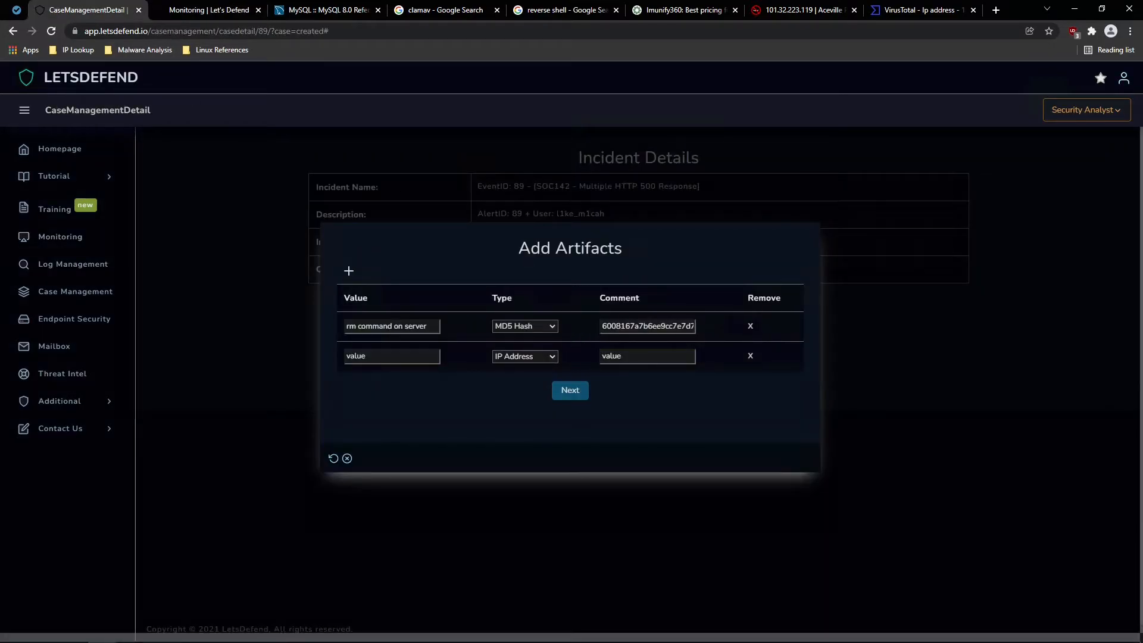
Fill in the IP Address artifact with value "Reverse shell connection" and comment 101.32.223.119, and add a third artifact row
key(ctrl+a)
text(Attacker)
key(BackSpace)
key(BackSpace)
key(BackSpace)
key(BackSpace)
key(BackSpace)
key(BackSpace)
key(BackSpace)
key(BackSpace)
text(Reverse shell connection)
key(Tab)
key(Tab)
key(ctrl+v)
click(348, 271)
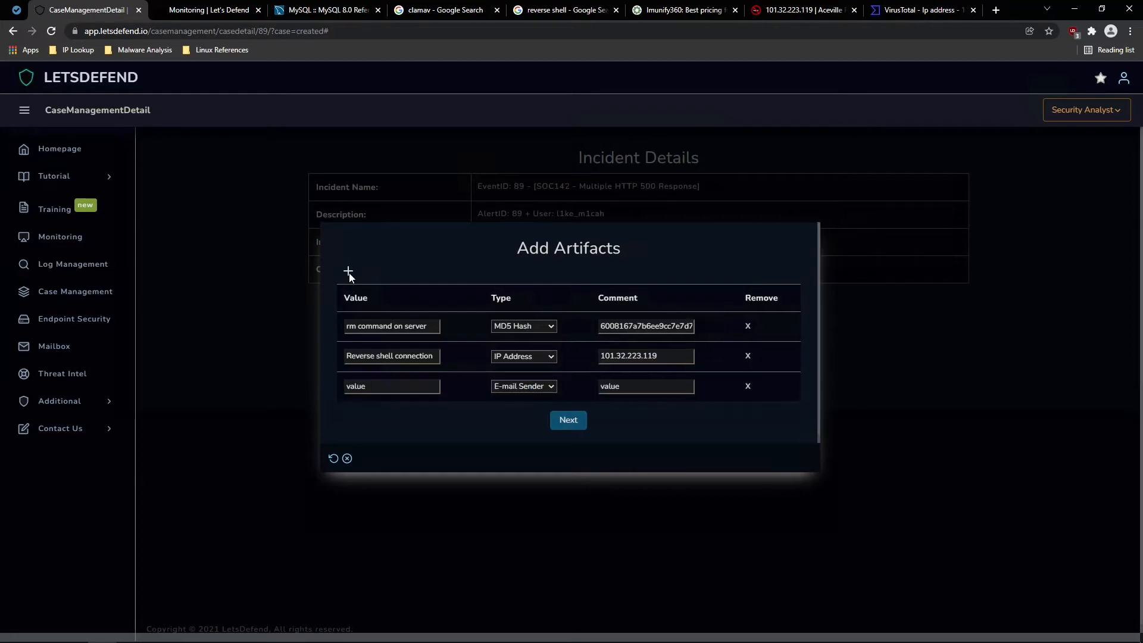
Search Endpoint Security for "sql" and open the SQLServer endpoint's details
click(198, 8)
click(69, 329)
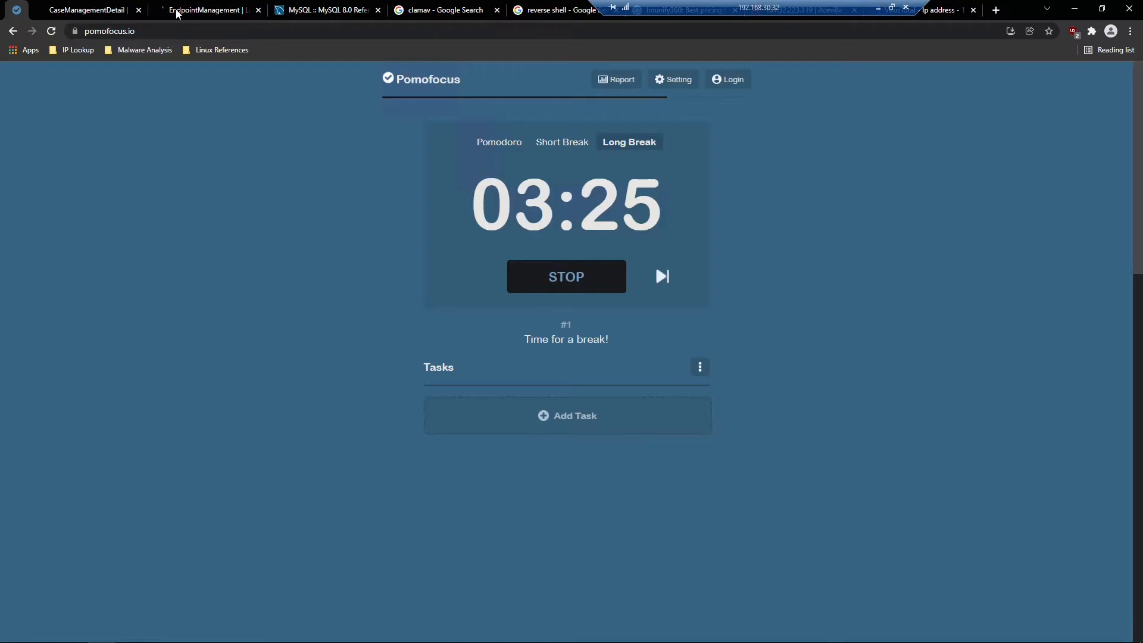
click(177, 10)
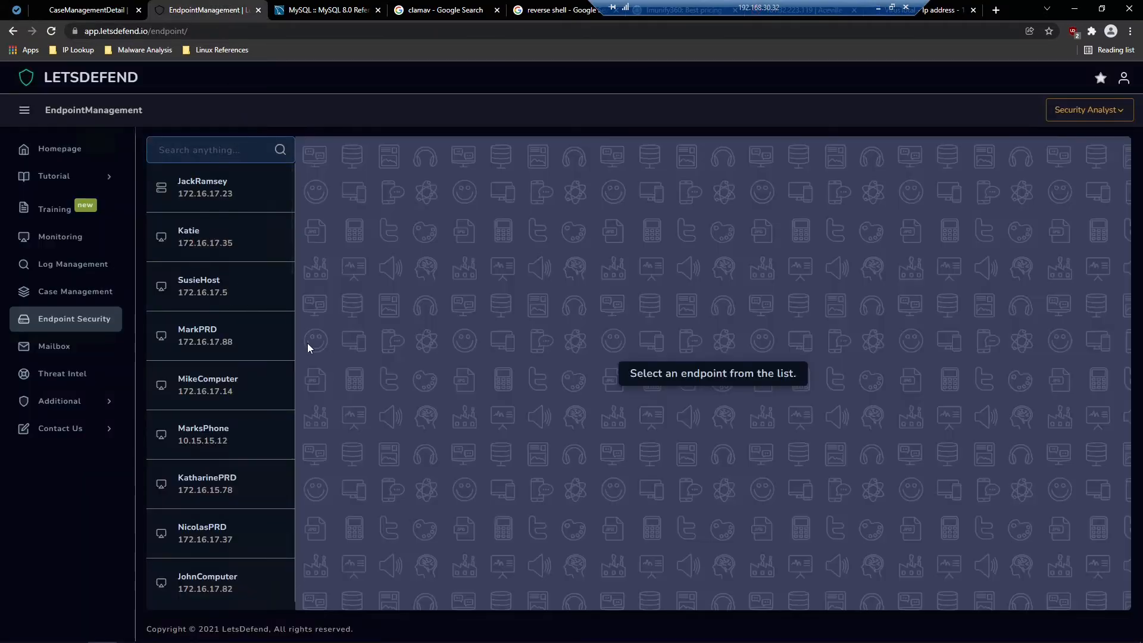
click(204, 150)
text(sql)
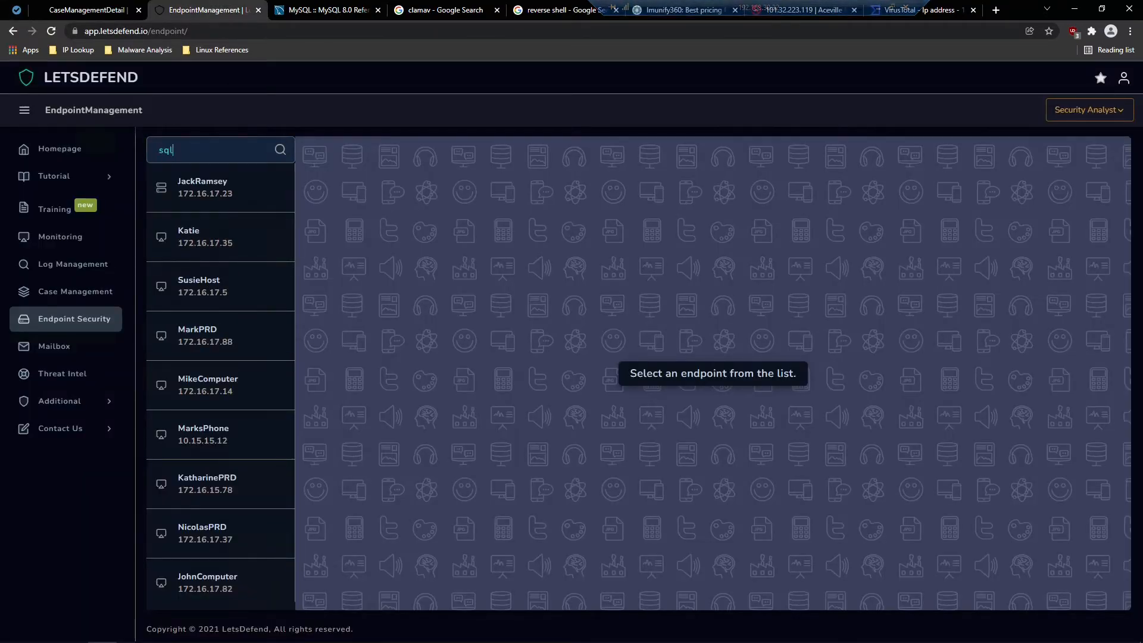
key(Return)
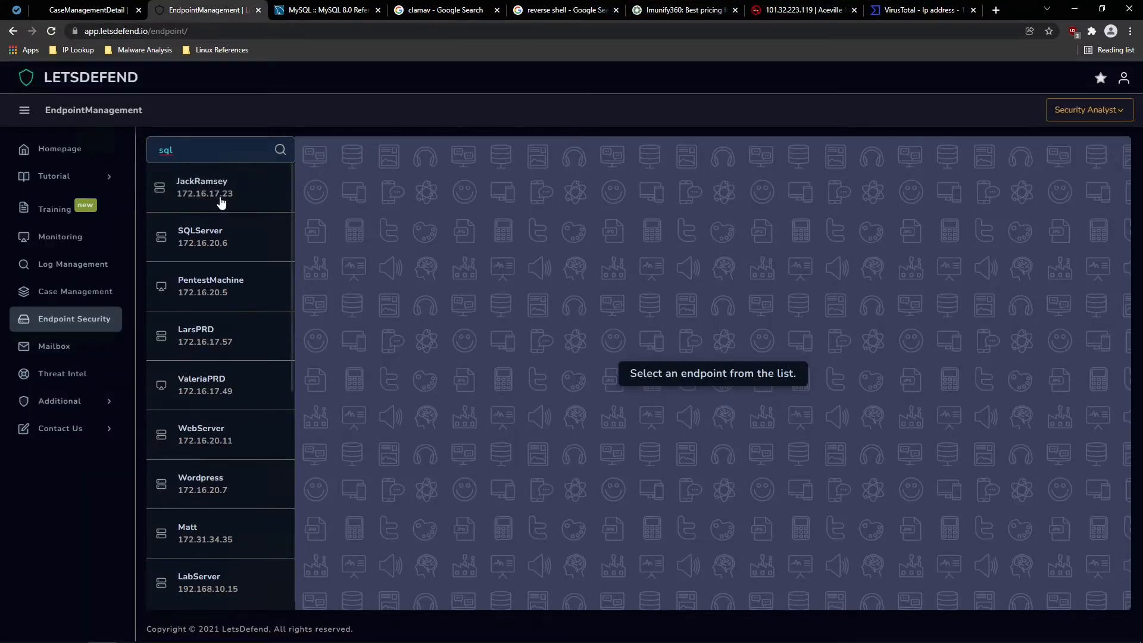
click(206, 233)
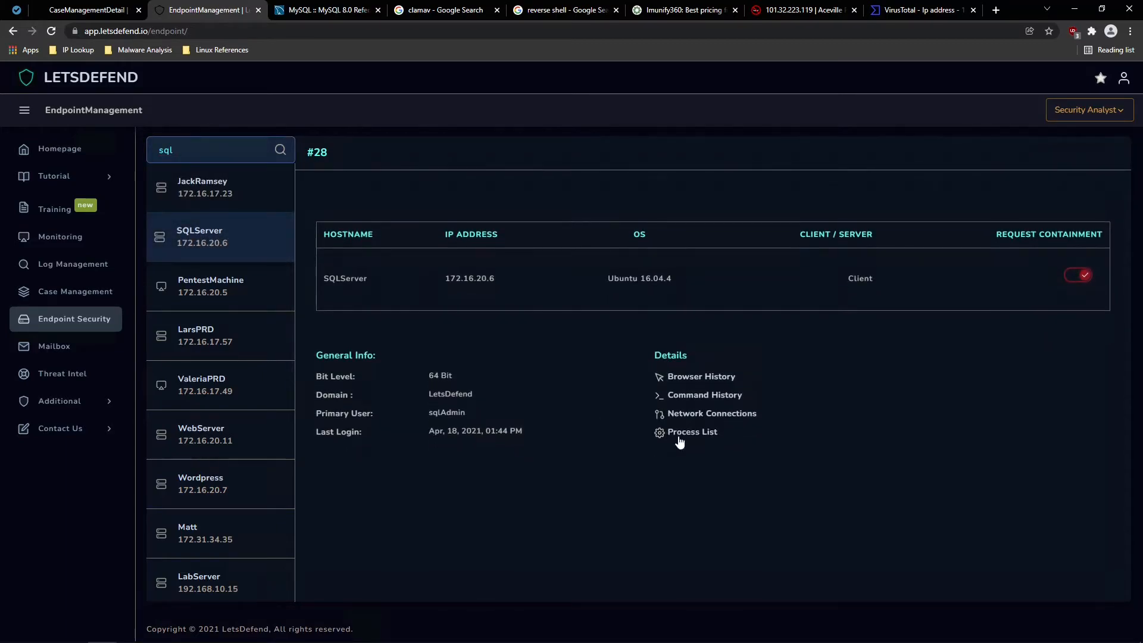
Examine the MD5 hashes and command lines of the processes in SQLServer's process list, from php-cgi up to python3
click(678, 433)
click(435, 232)
click(435, 219)
click(435, 206)
click(436, 197)
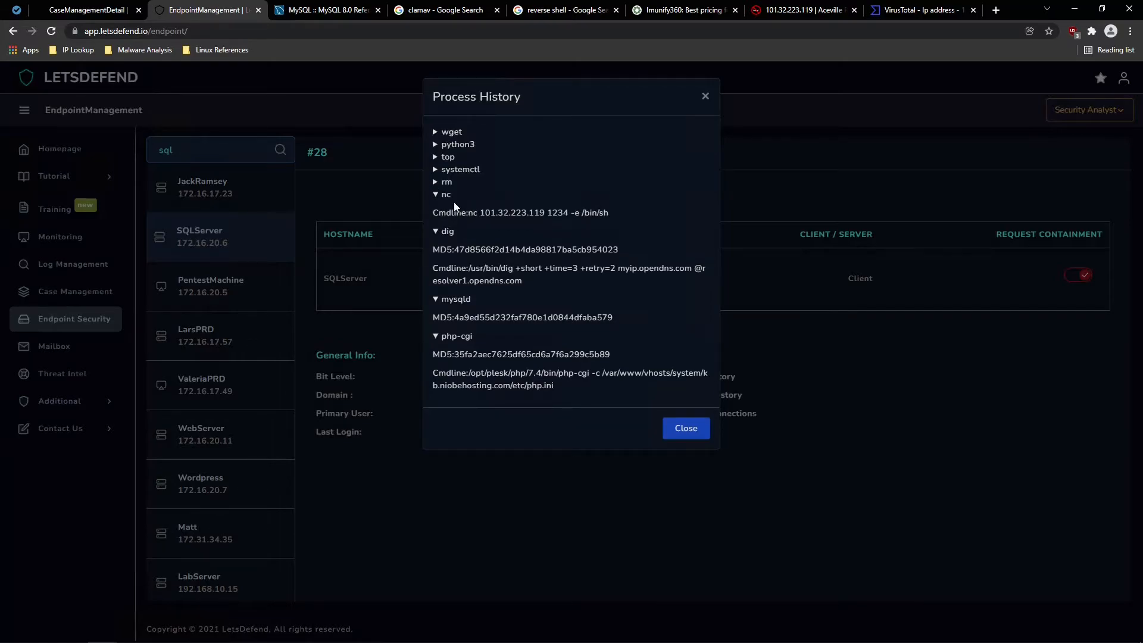
click(437, 183)
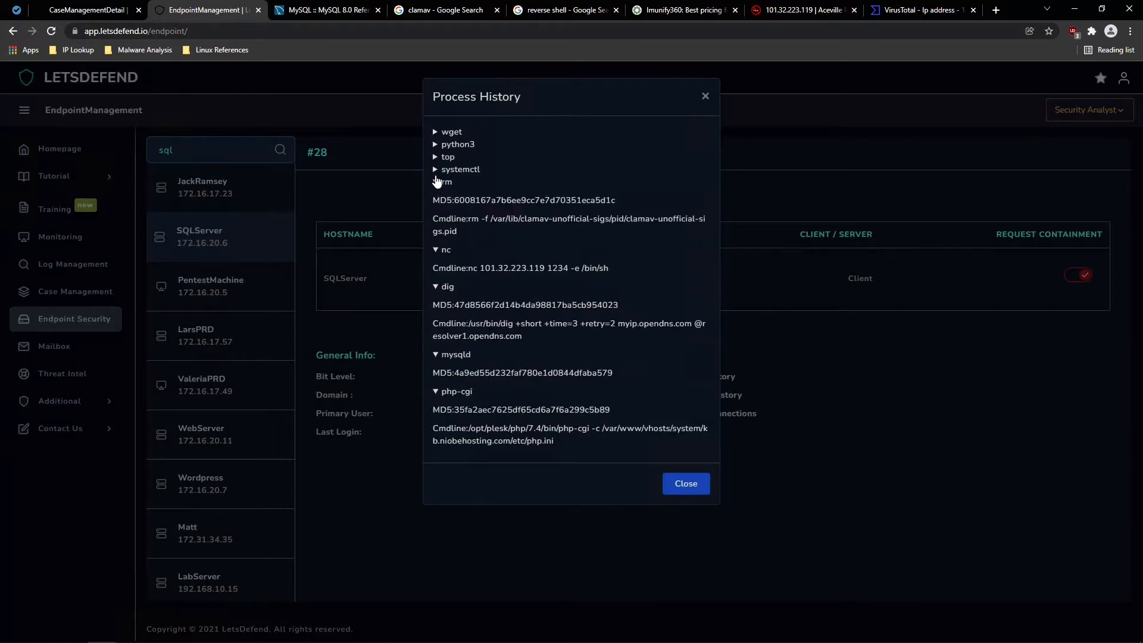
click(436, 170)
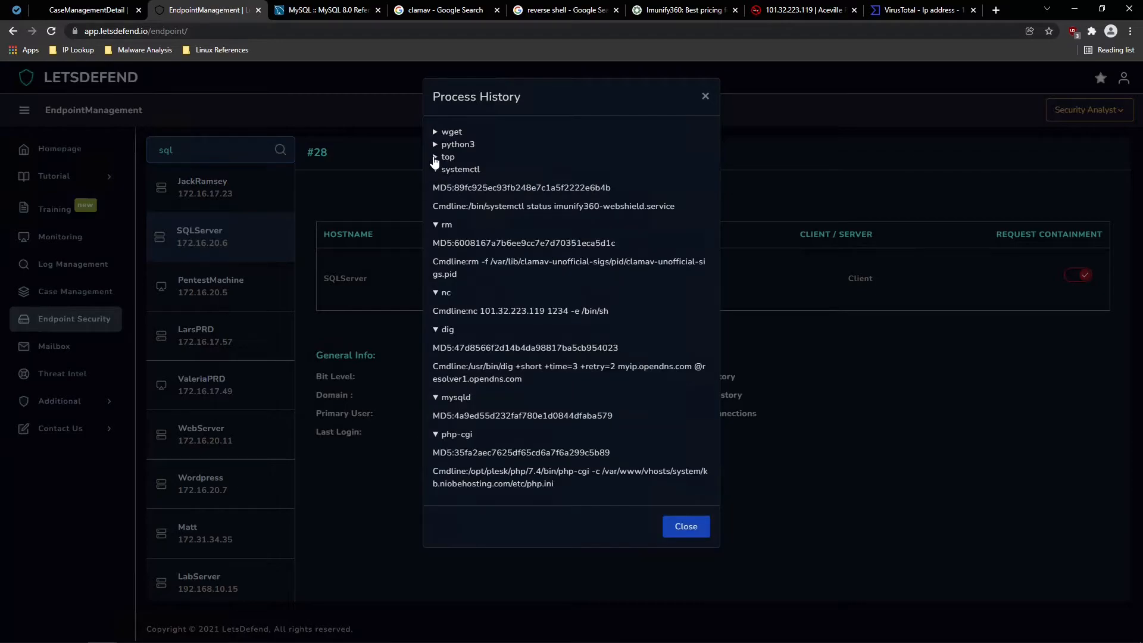
click(435, 157)
double_click(436, 148)
click(435, 157)
click(435, 145)
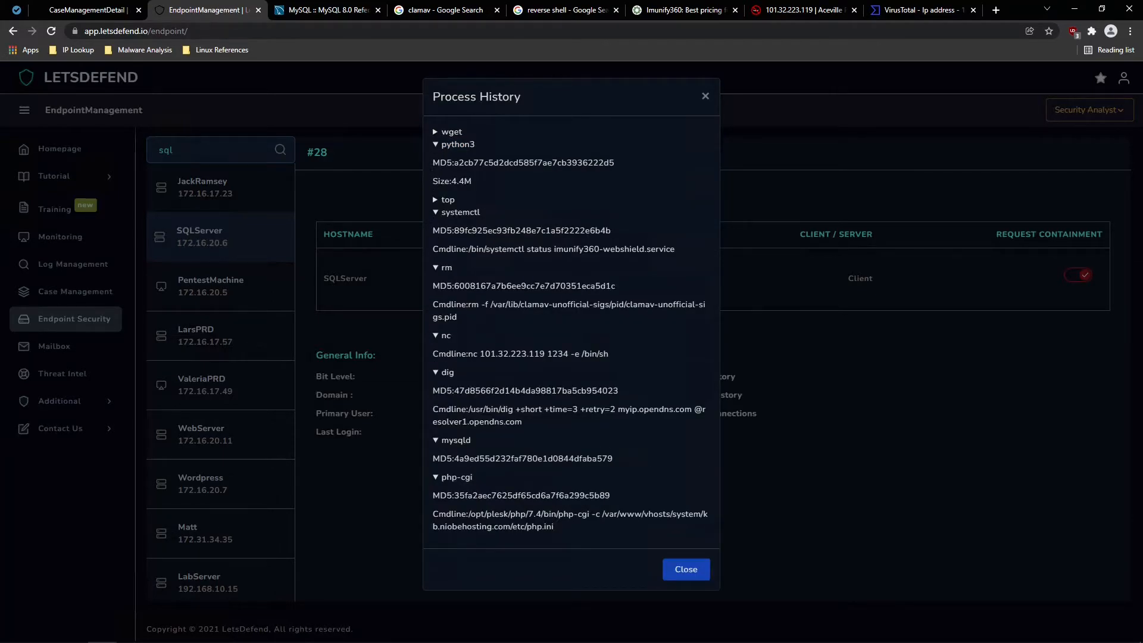
Copy the MD5 hash of the systemctl process from SQLServer's process history
double_click(533, 231)
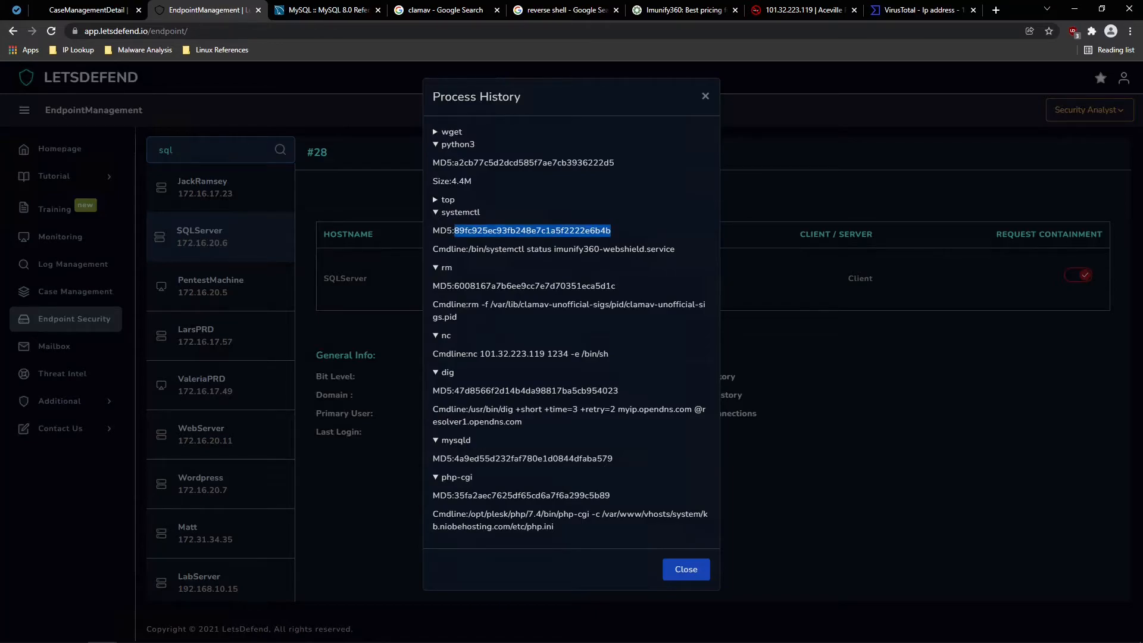
click(435, 213)
click(436, 230)
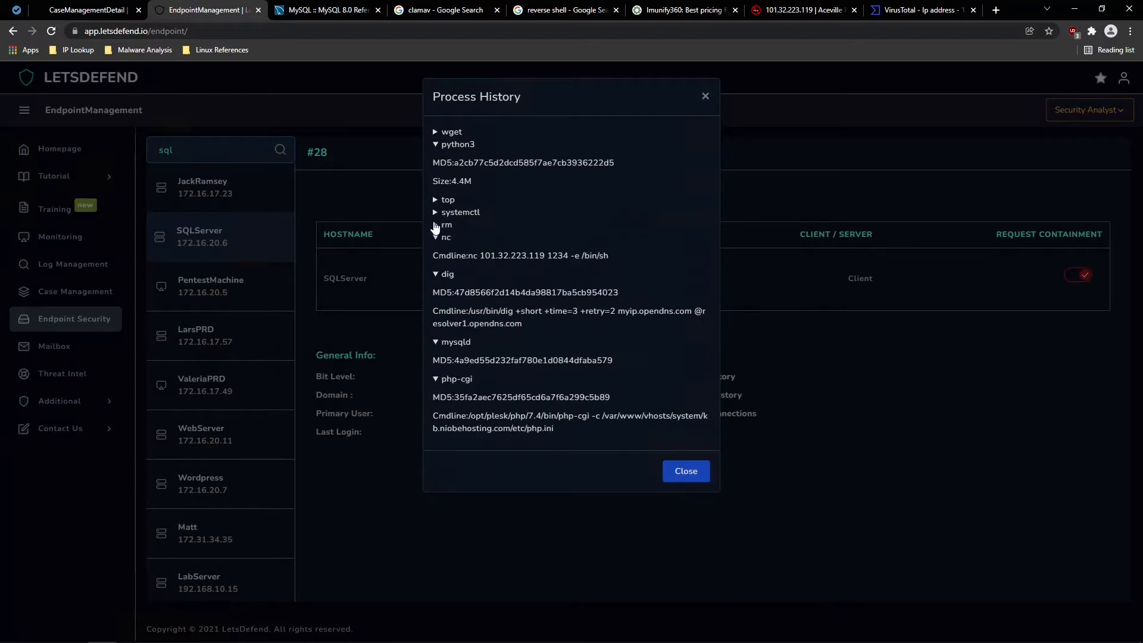
click(436, 225)
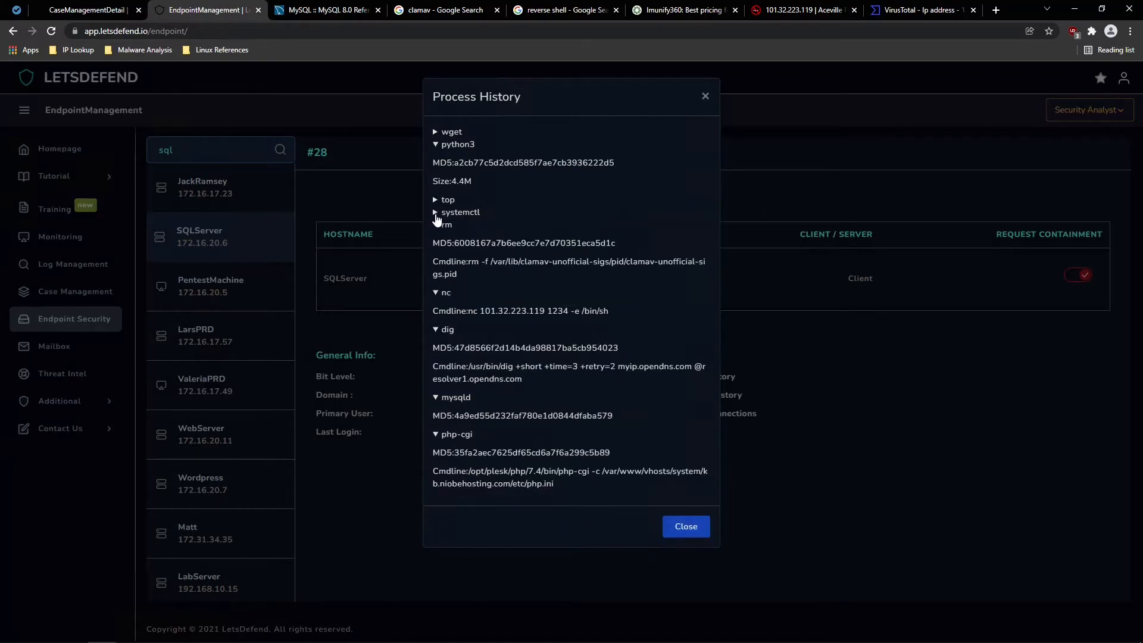
click(436, 215)
double_click(506, 232)
right_click(502, 237)
click(517, 239)
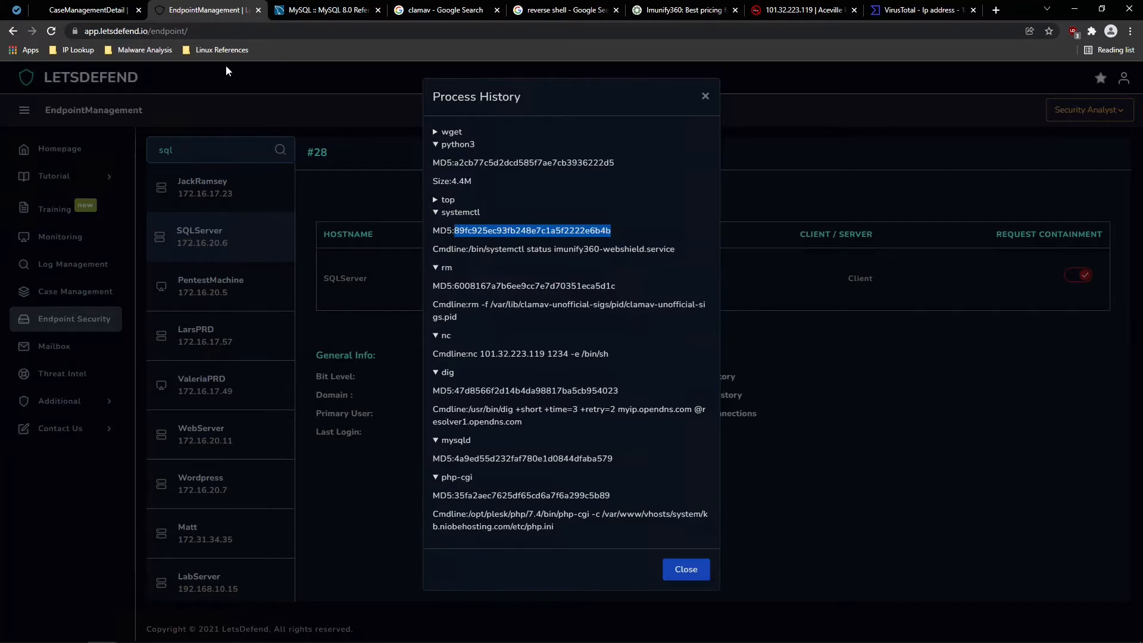
In the case's artifacts form, set the third artifact's value to "systemctl hash" and change the first artifact's value to "rm hash"
click(105, 6)
drag(381, 387, 306, 385)
text(systemctl)
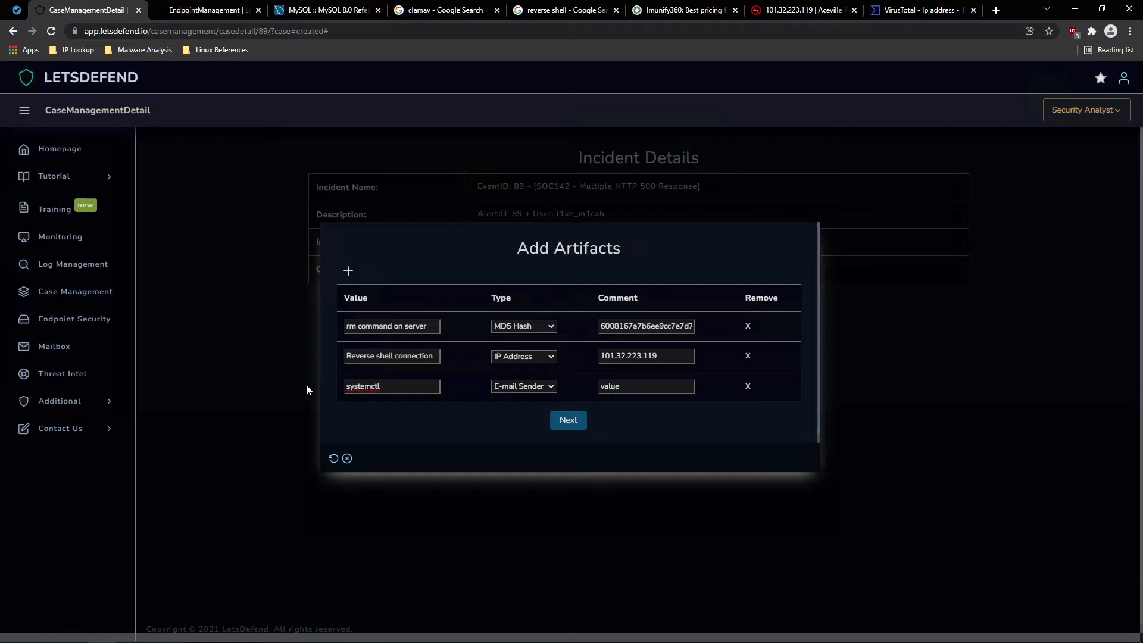
text( hash)
drag(427, 327, 357, 326)
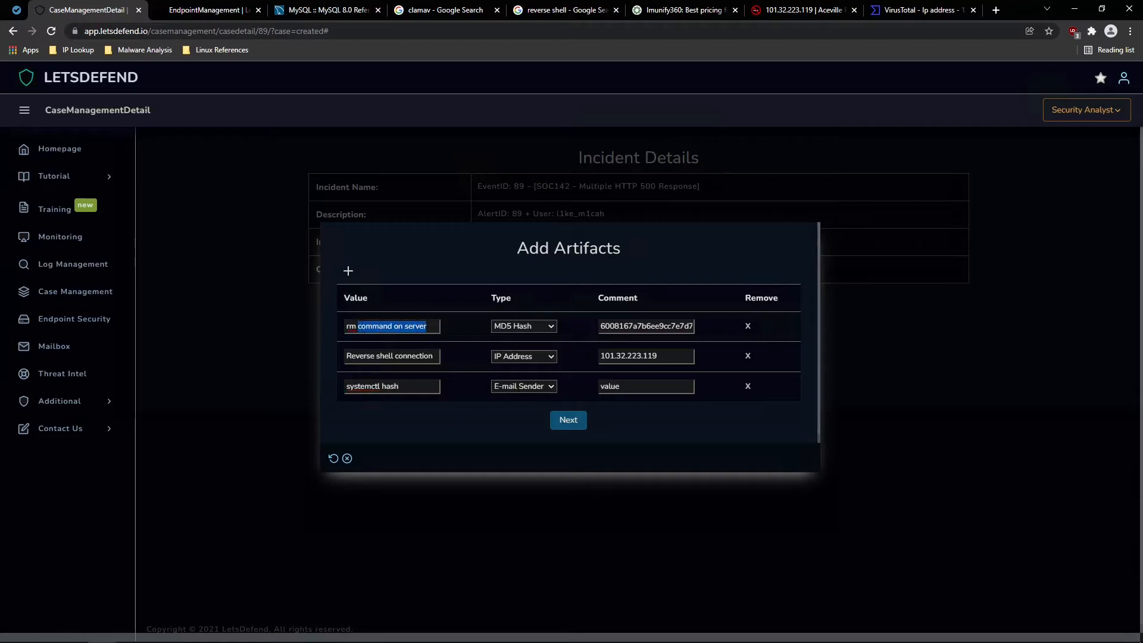
text(hash)
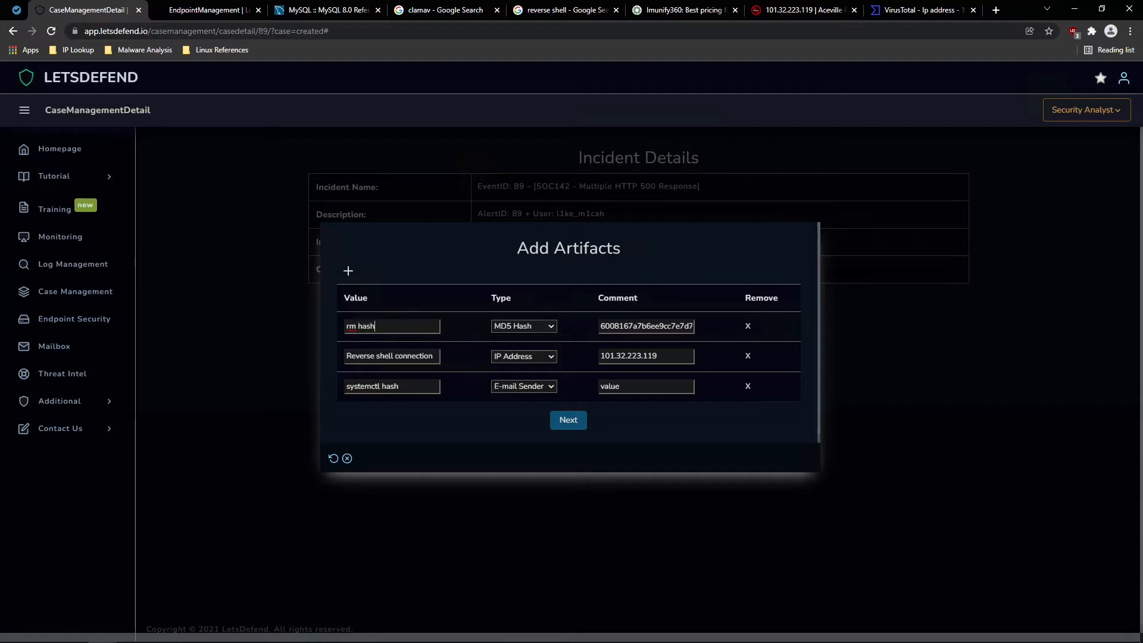
Set the systemctl artifact's type to MD5 Hash with the copied hash as comment, and add a fourth artifact row
click(495, 386)
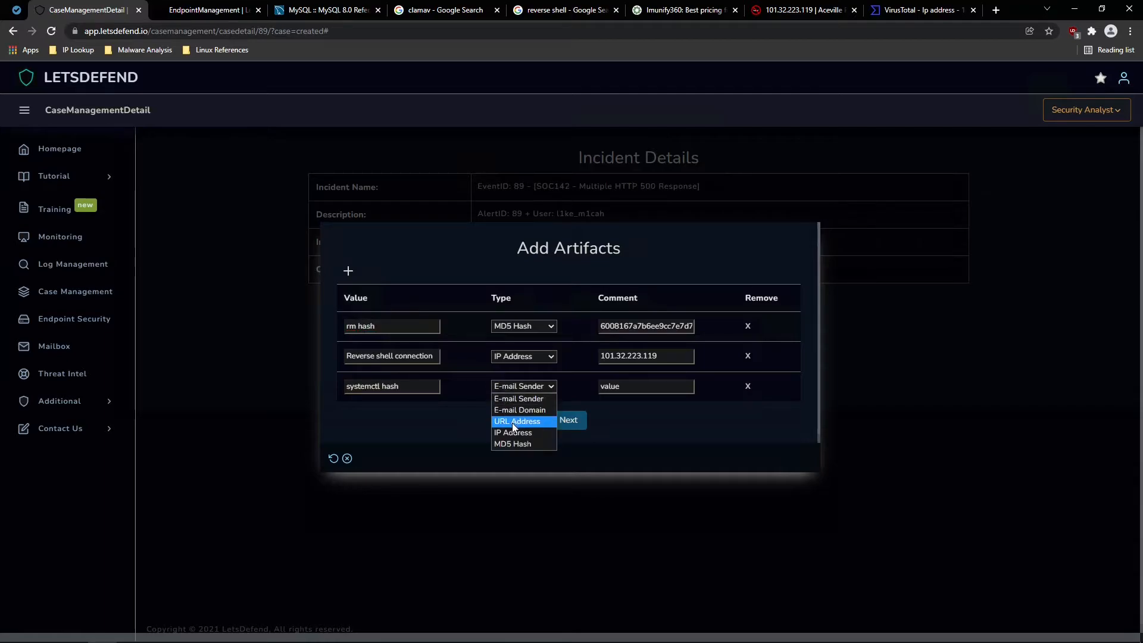
click(513, 443)
click(617, 387)
key(ctrl+v)
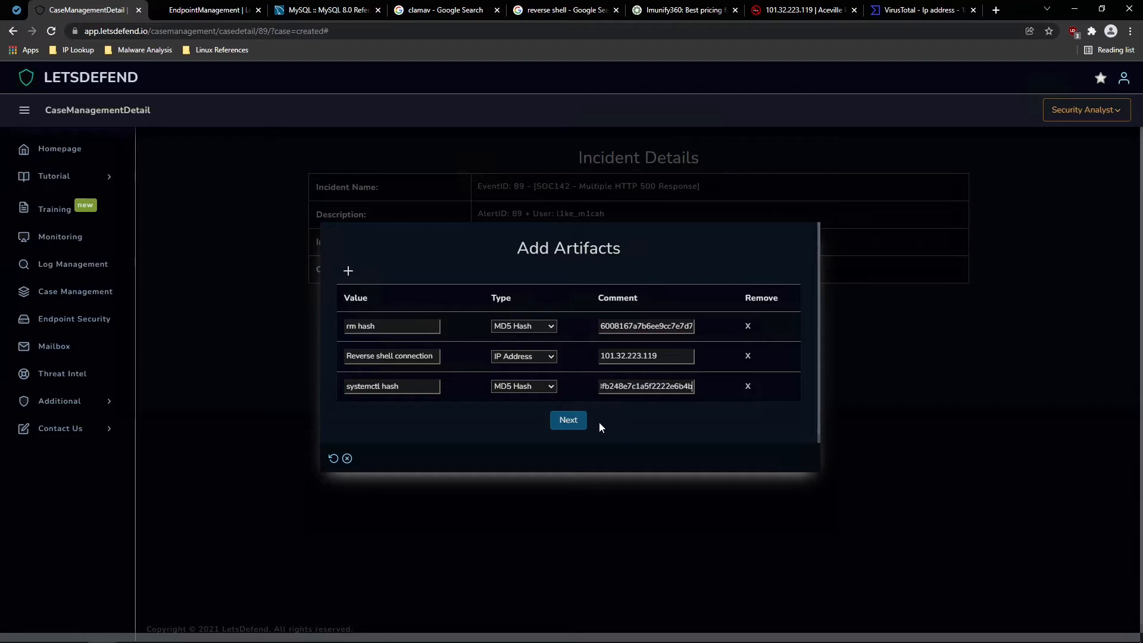
click(348, 275)
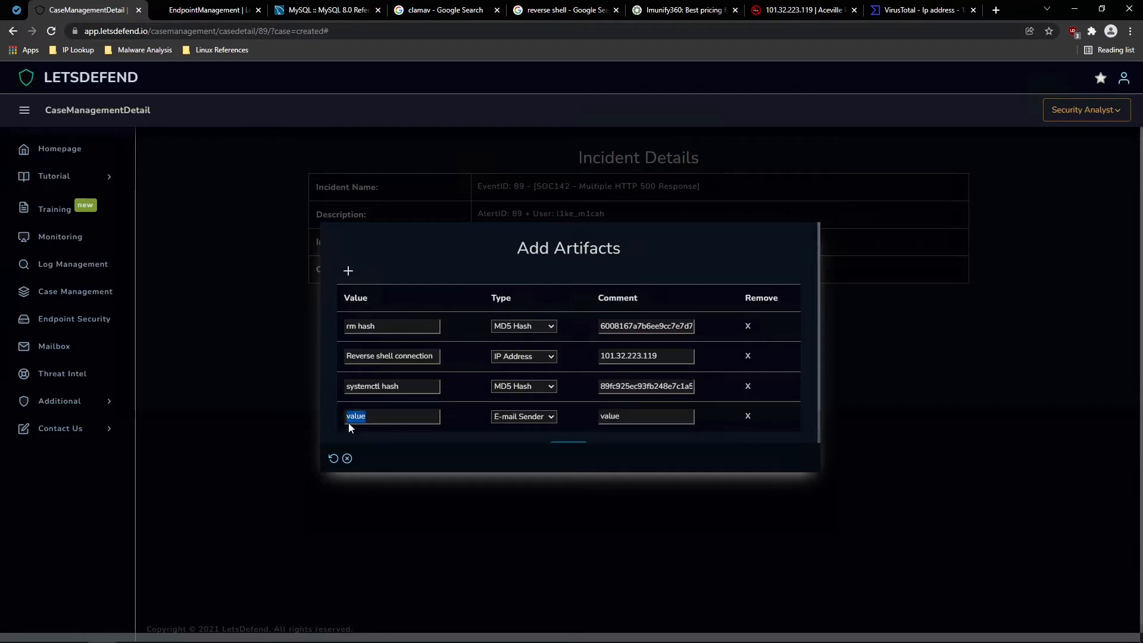
click(500, 417)
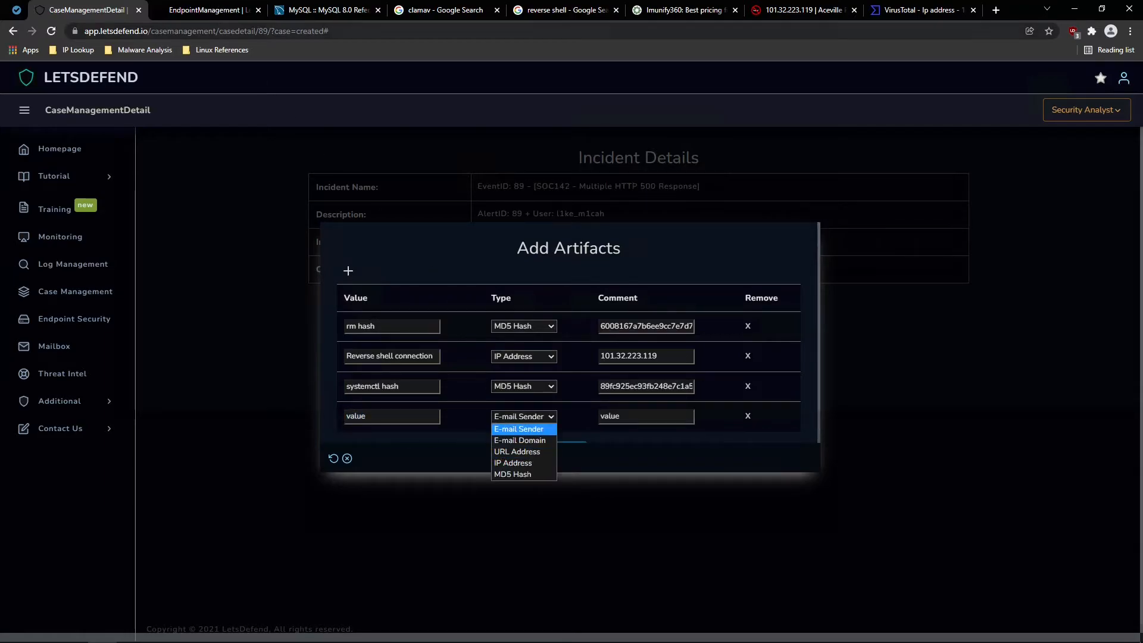
Check SQLServer's browser history and network connections for further artifacts, and return to the artifacts form
click(218, 10)
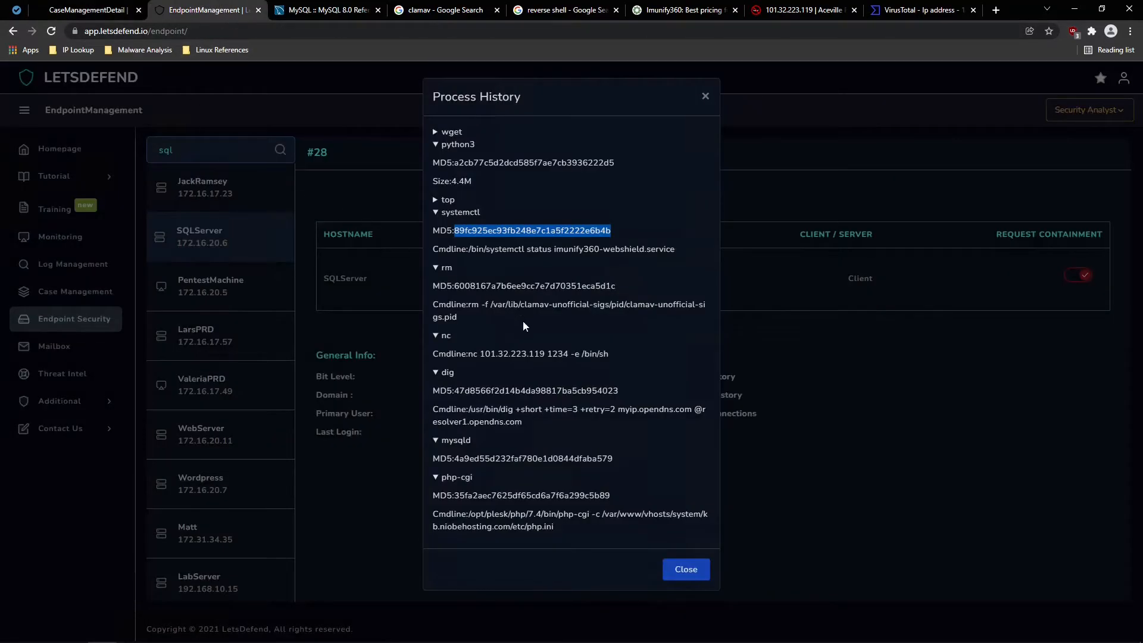
click(706, 96)
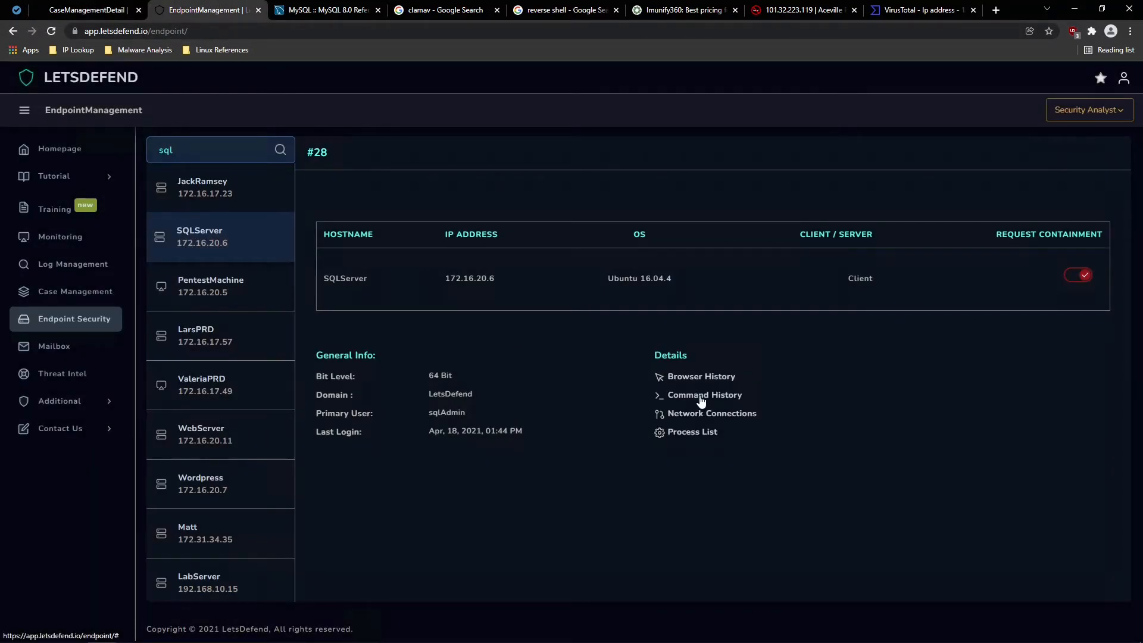
click(703, 377)
click(684, 236)
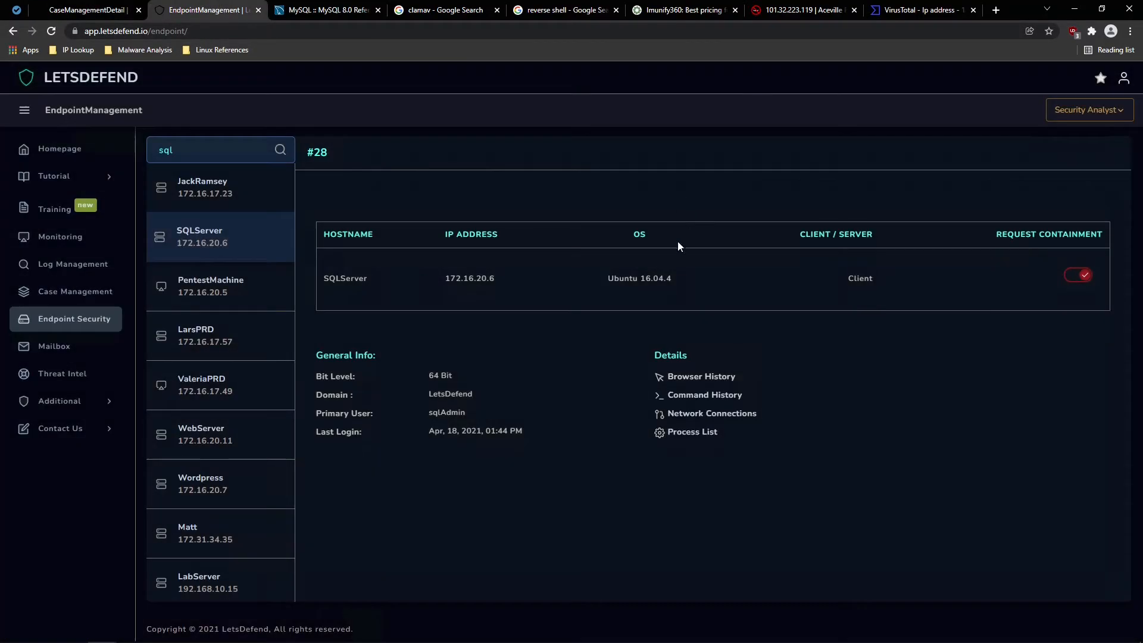
click(682, 415)
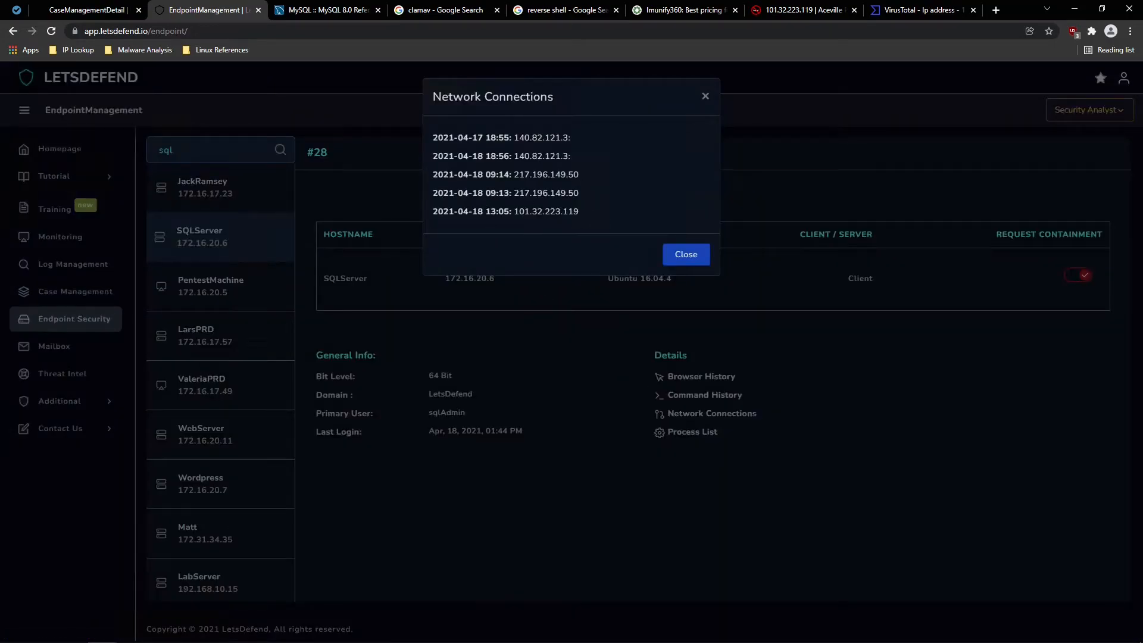
click(107, 10)
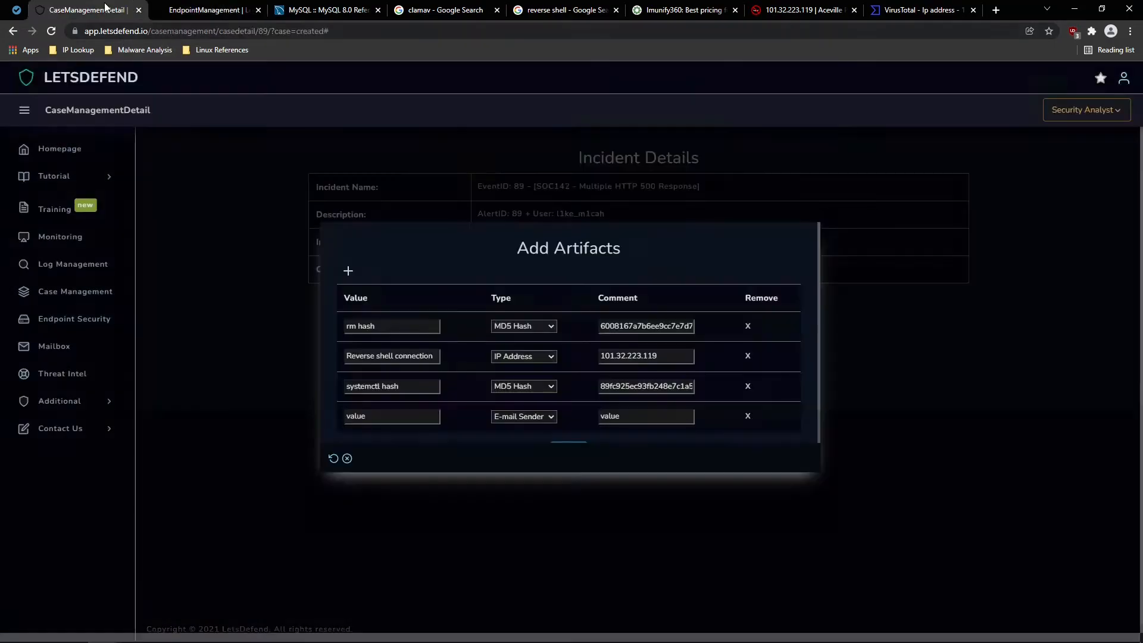
Leave the fourth artifact row at its defaults and proceed to the Analyst Note
click(521, 421)
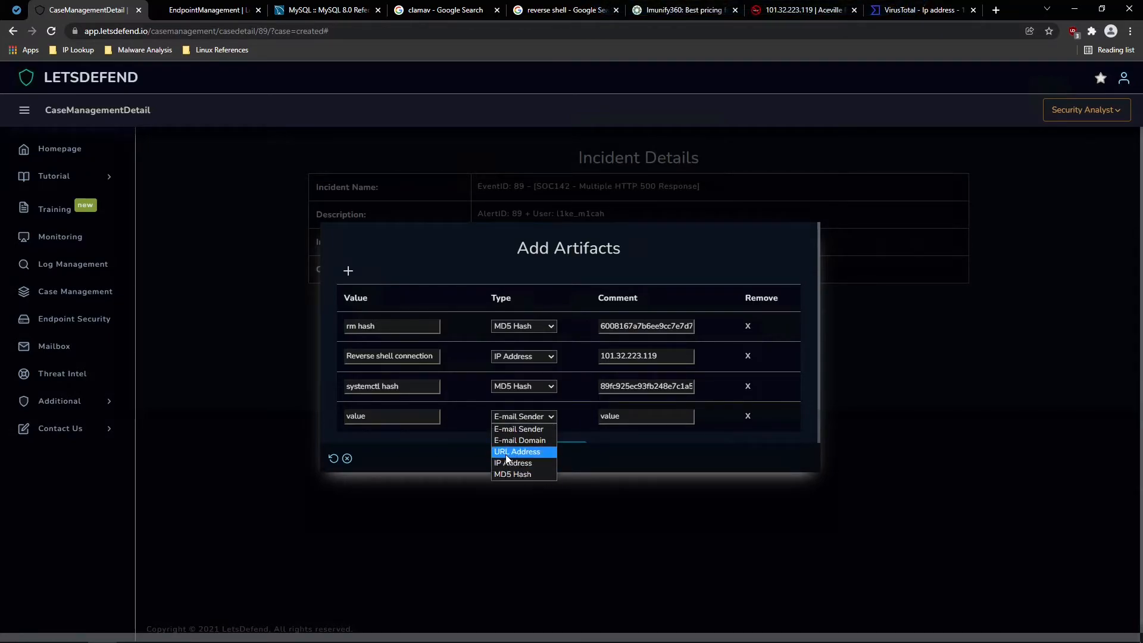
click(463, 432)
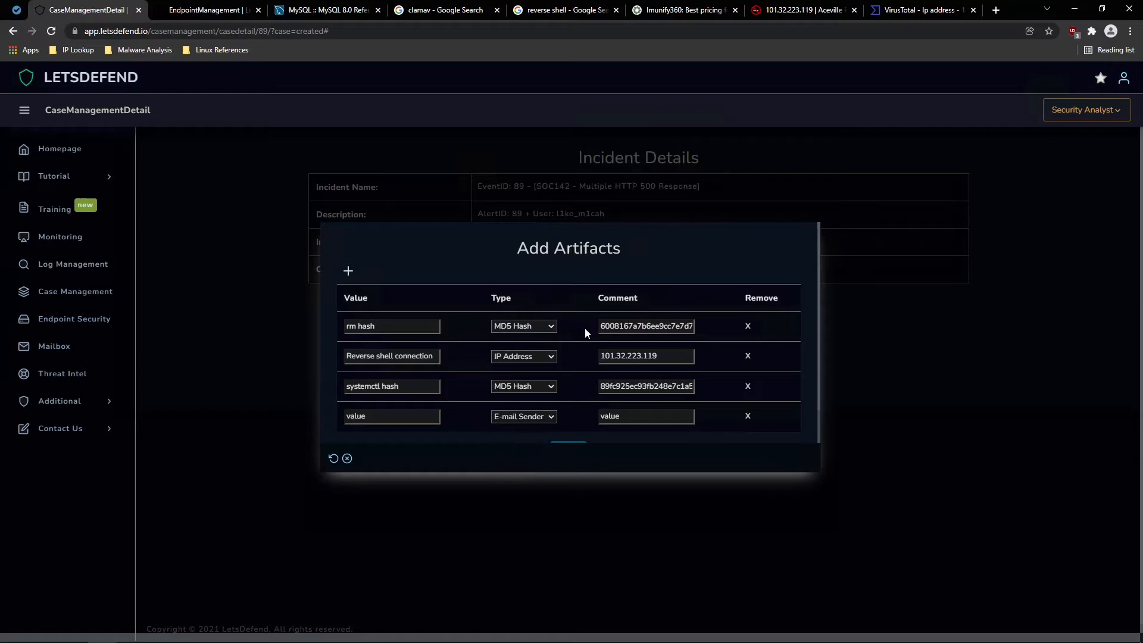
scroll(605, 411, down, 1)
click(568, 409)
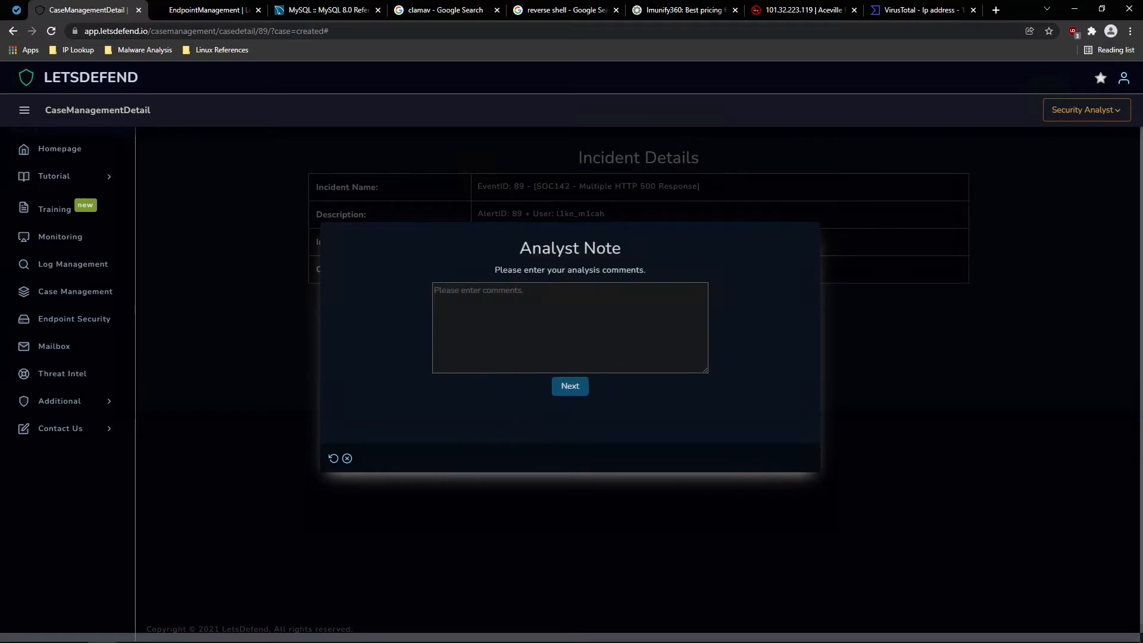
Copy the AV signature removal and netcat reverse shell findings from Notepad into the analyst note
click(365, 631)
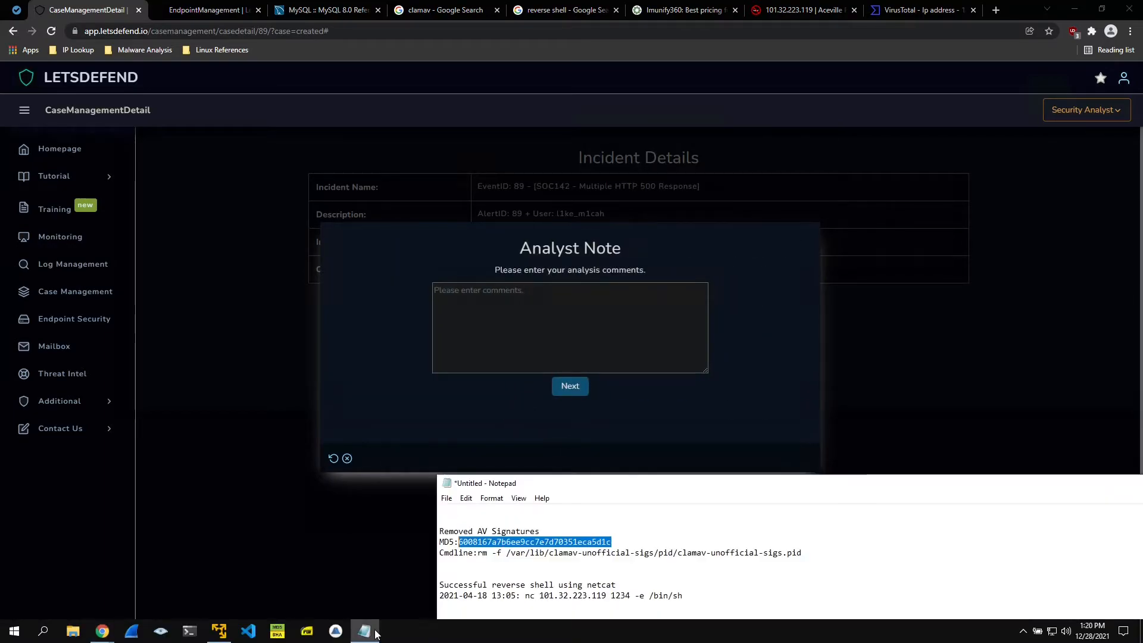
drag(439, 531, 596, 595)
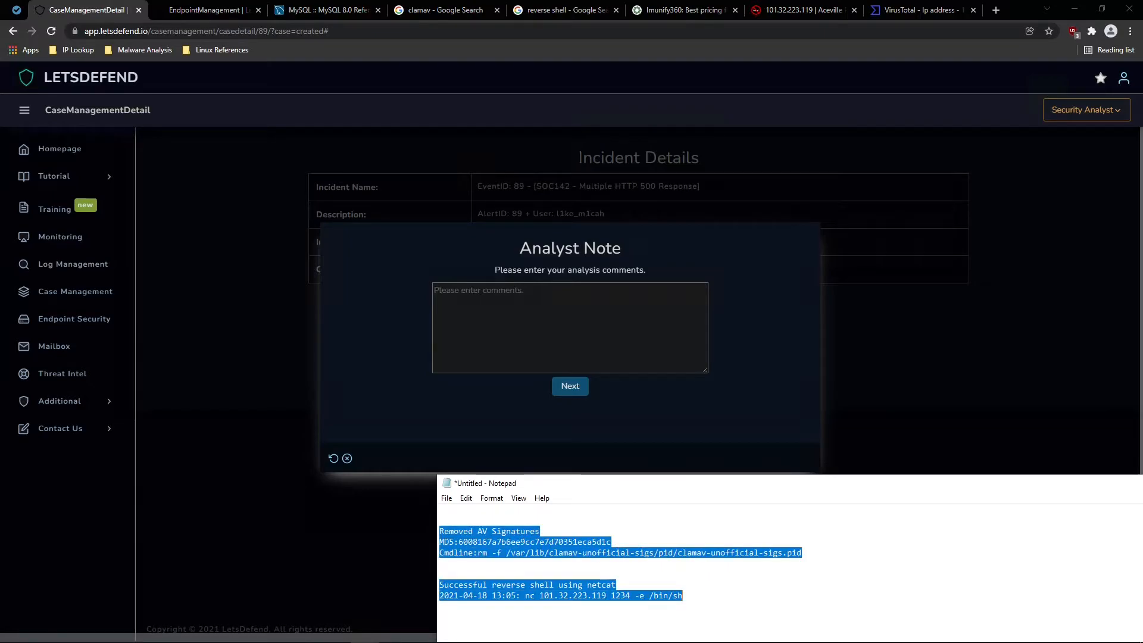
right_click(595, 593)
click(567, 337)
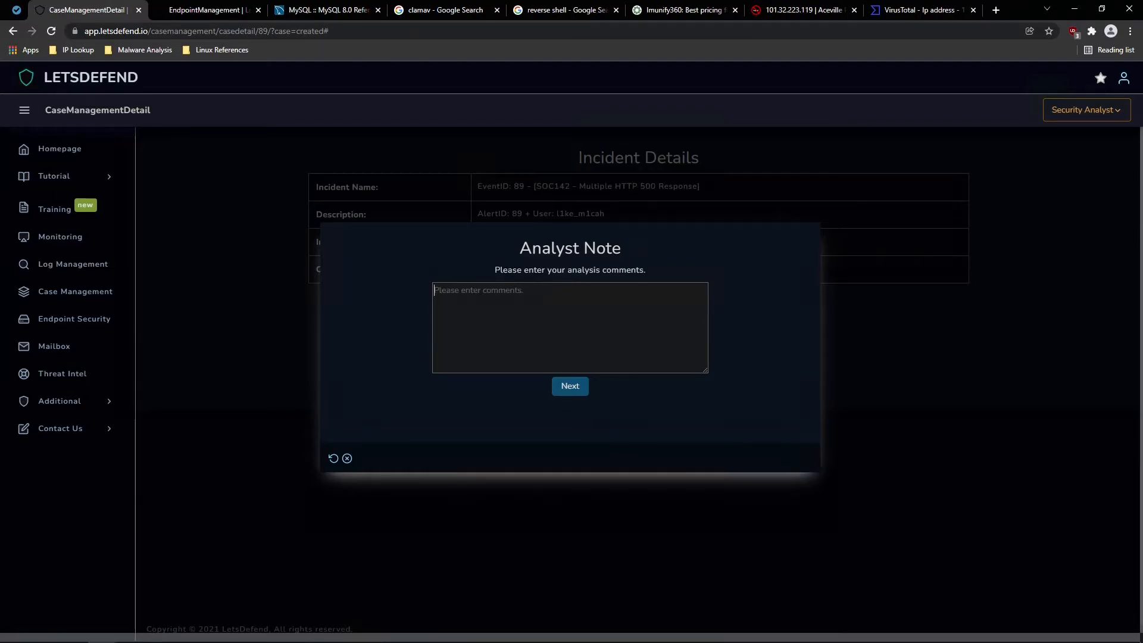
key(ctrl+v)
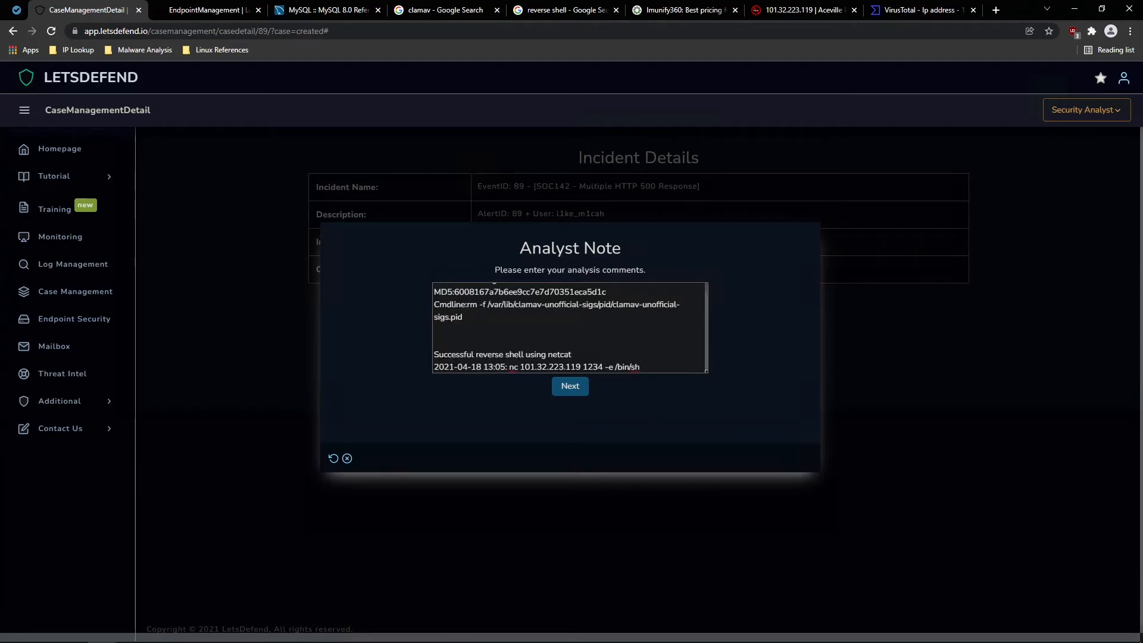
Remove the extra blank line in the analyst note and head it "Result of succesful SQL Injection/File Inclusion"
key(BackSpace)
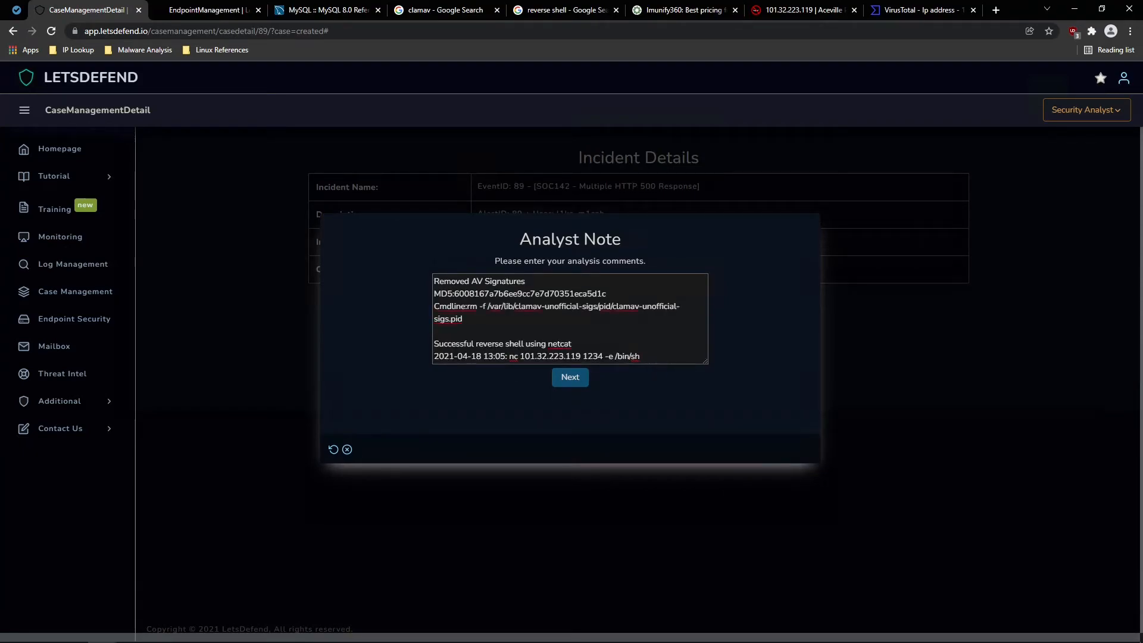
key(Return)
key(Return)
key(Up)
key(Up)
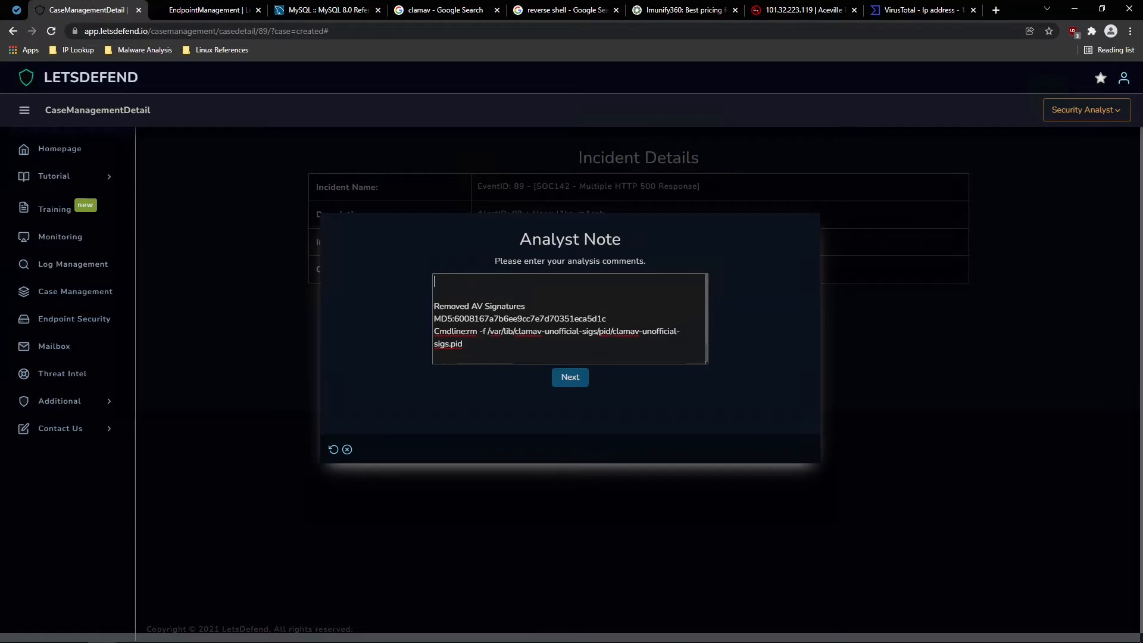
text(Resdult of)
key(BackSpace)
key(BackSpace)
key(BackSpace)
key(BackSpace)
key(BackSpace)
key(BackSpace)
key(BackSpace)
key(BackSpace)
key(BackSpace)
text(sult of succesful SQL Injection)
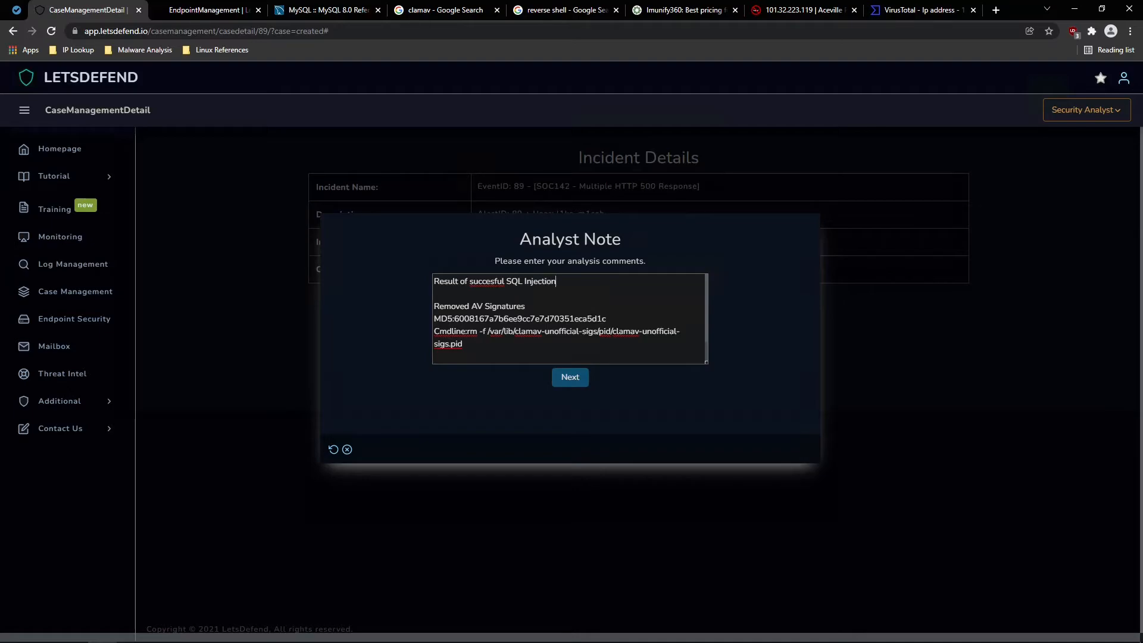
text(/File Inclusion)
Submit the analyst note, confirm finishing the playbook and continue to the monitoring page
click(562, 379)
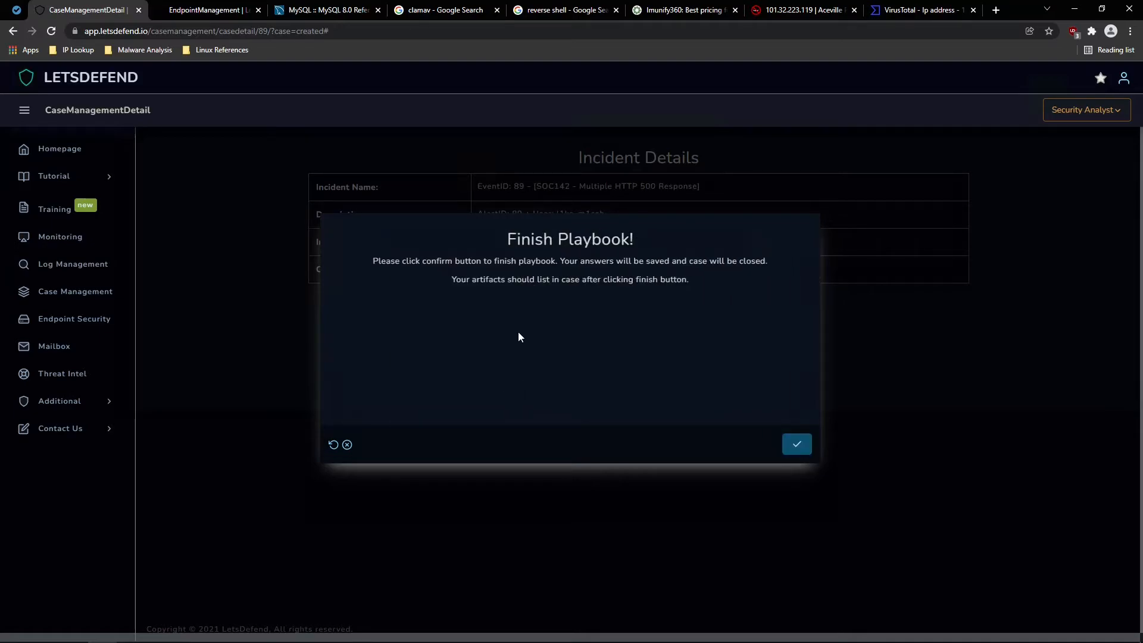
click(797, 445)
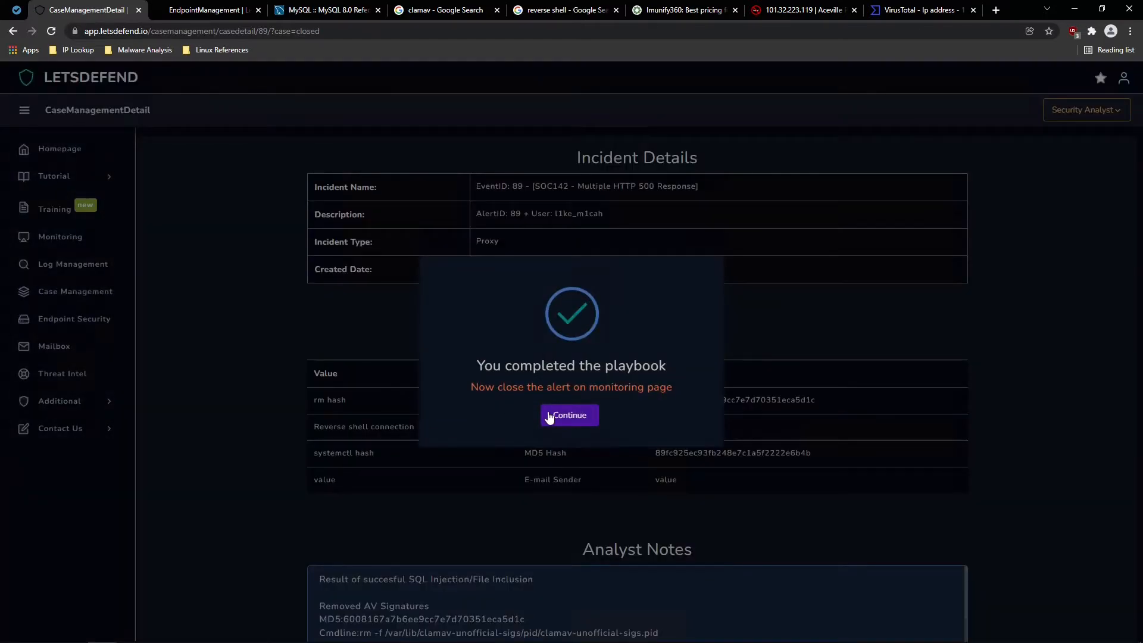
click(549, 417)
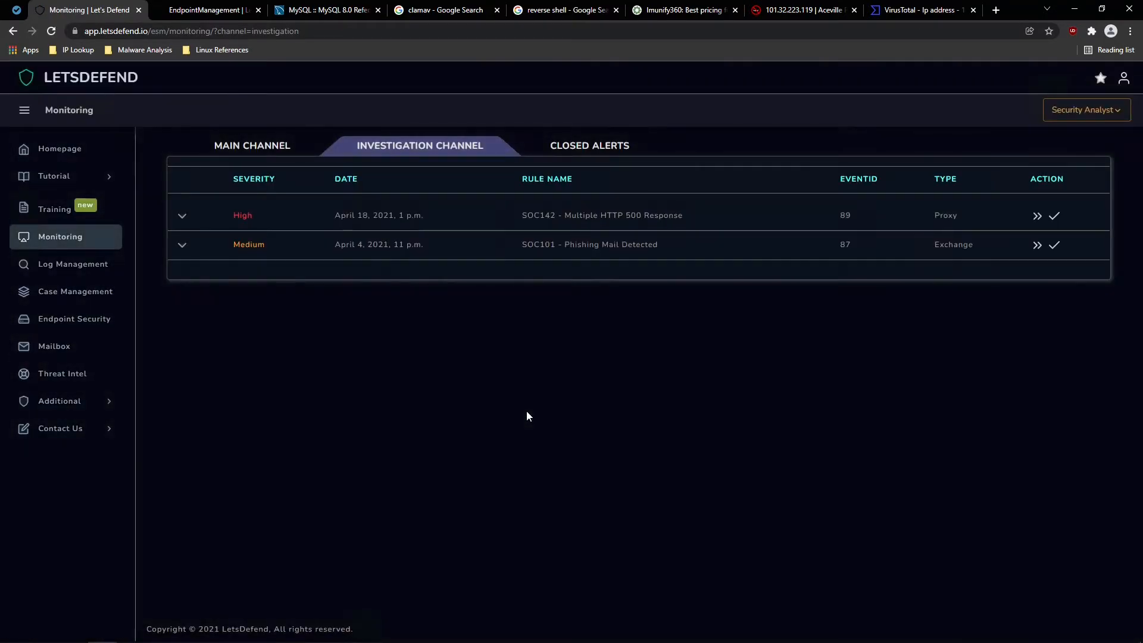
Check the closed alerts, review the SOC142 alert in the Investigation Channel and start closing it
click(582, 149)
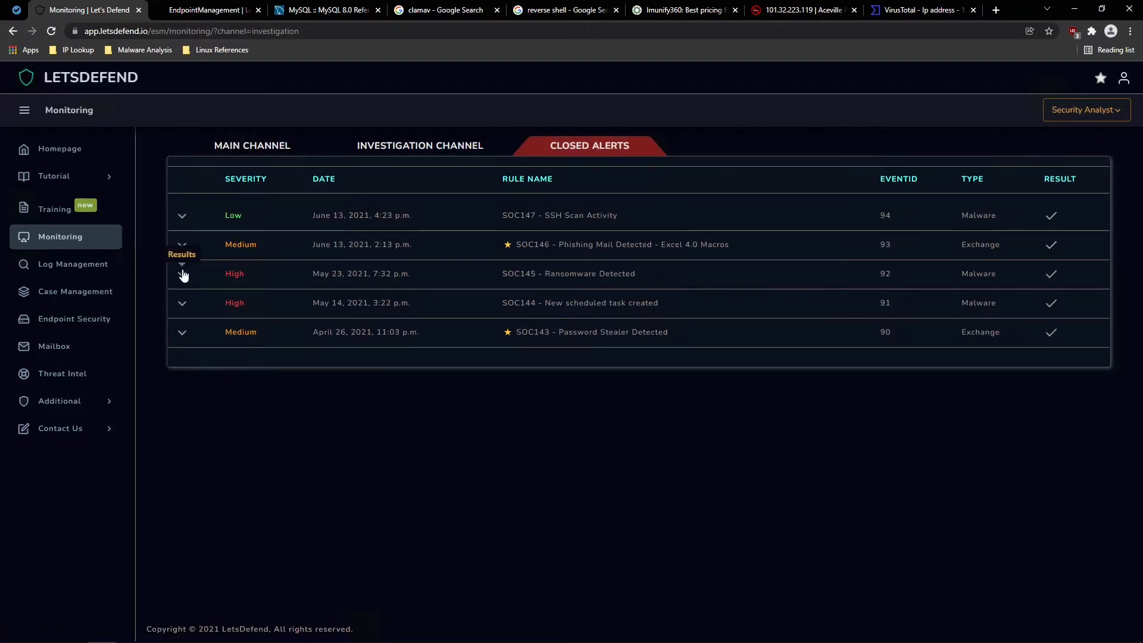
click(382, 147)
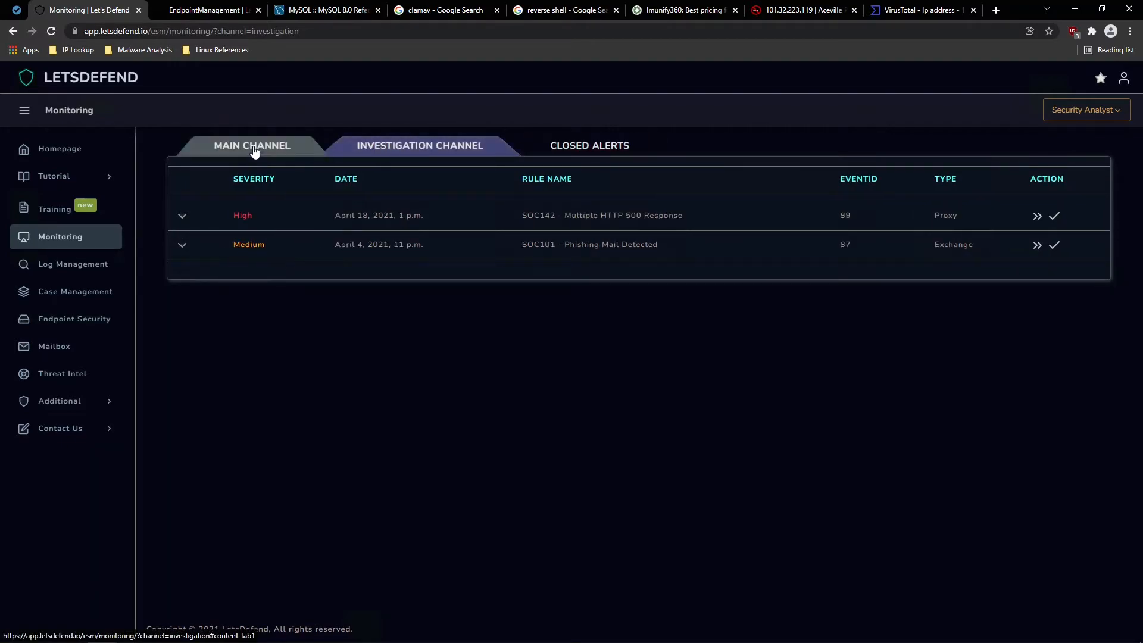
click(183, 216)
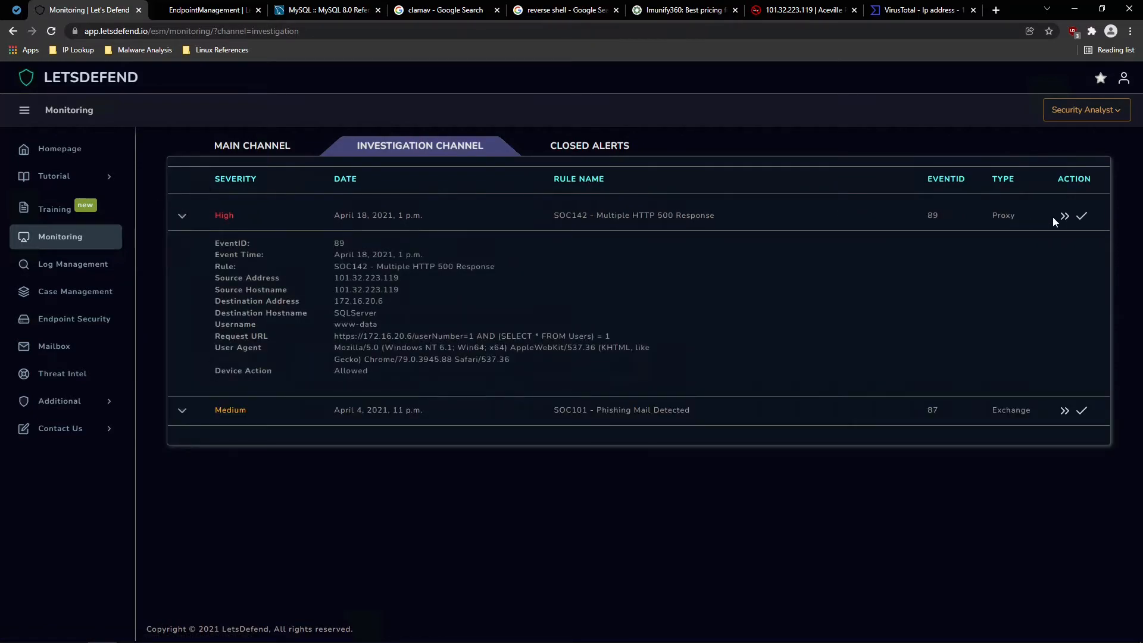
click(1081, 216)
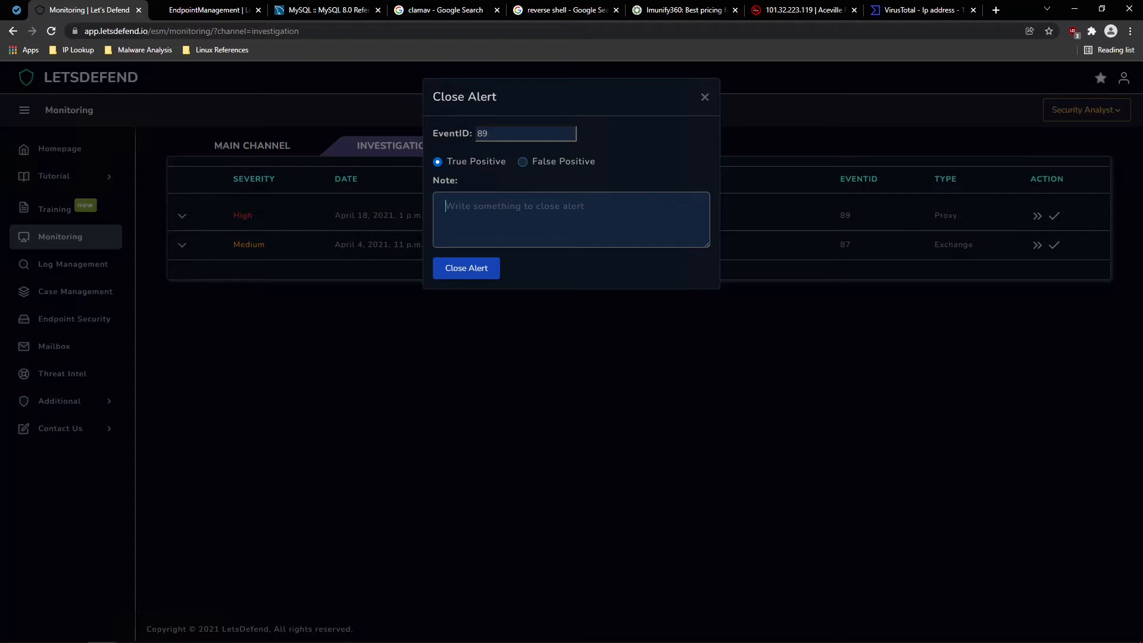
Close the alert as True Positive with the note "Successful attack on SQL server, attacker gained remote access. IR needs to takeover."
text(Succesfu)
text(l attack on)
text( SQL sever)
text(er)
key(BackSpace)
text(rver, attacker hg)
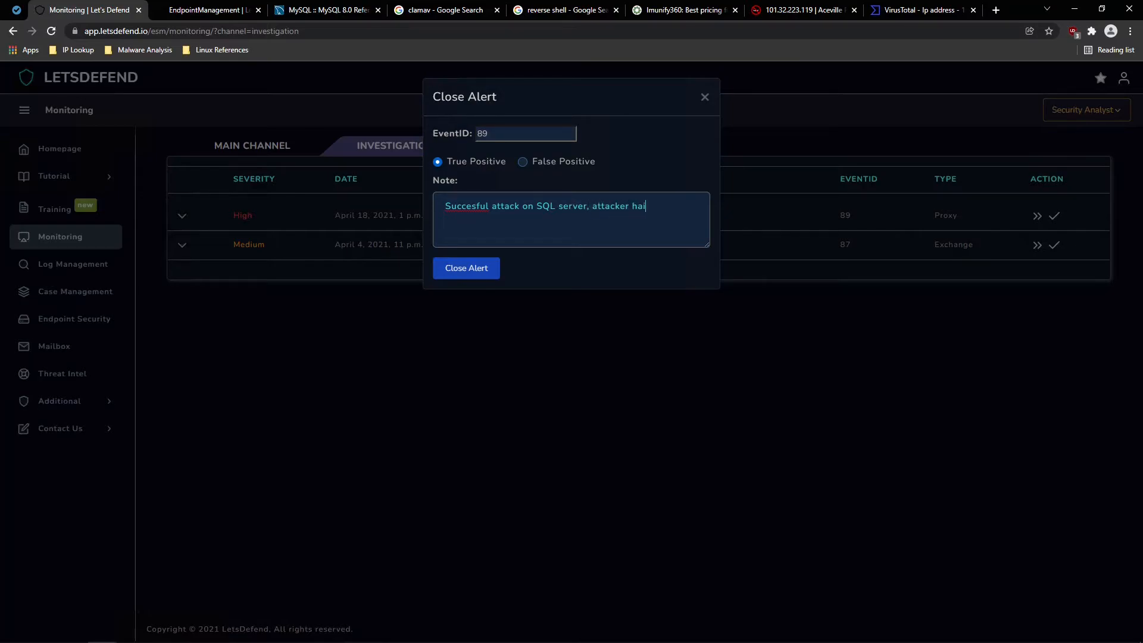
text(gained remote access. IT needs to takeover.)
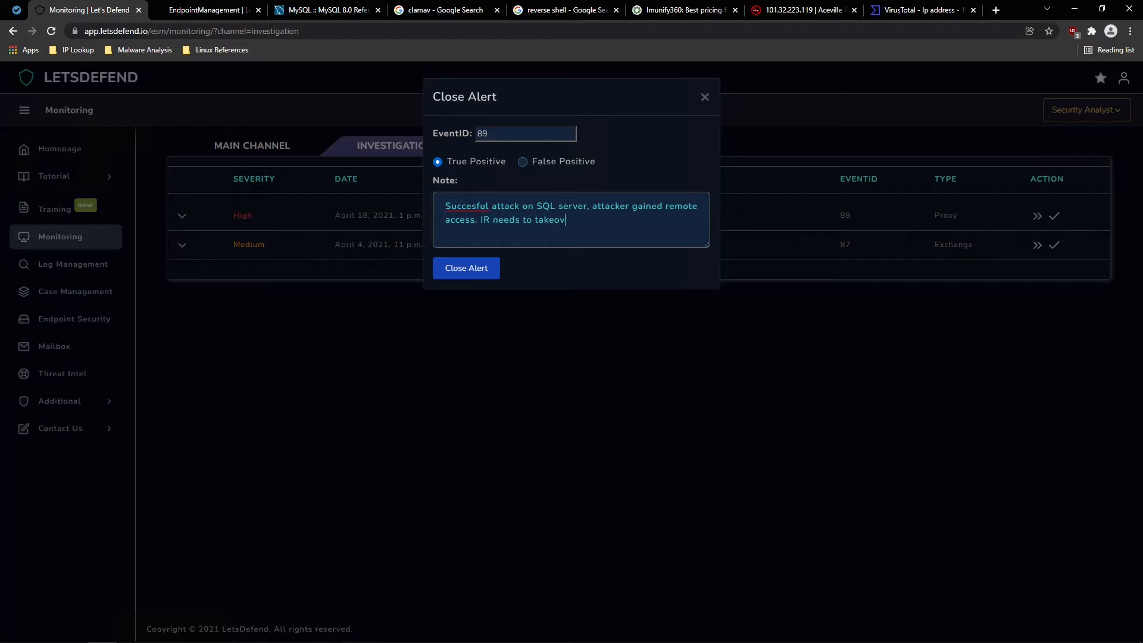
right_click(470, 209)
click(488, 221)
click(480, 273)
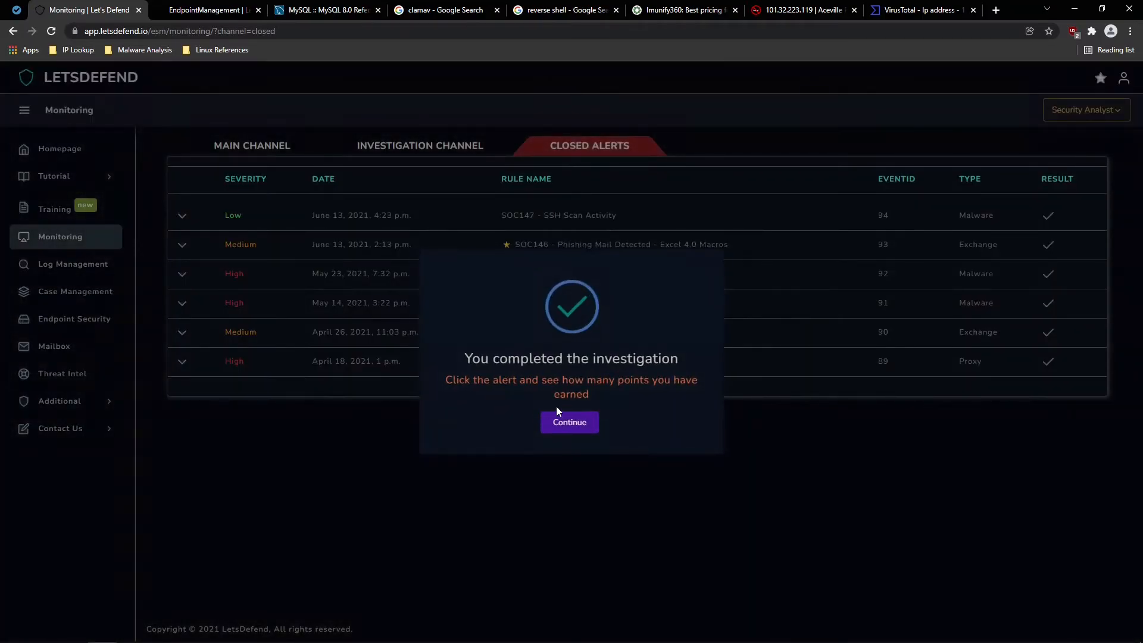
click(556, 424)
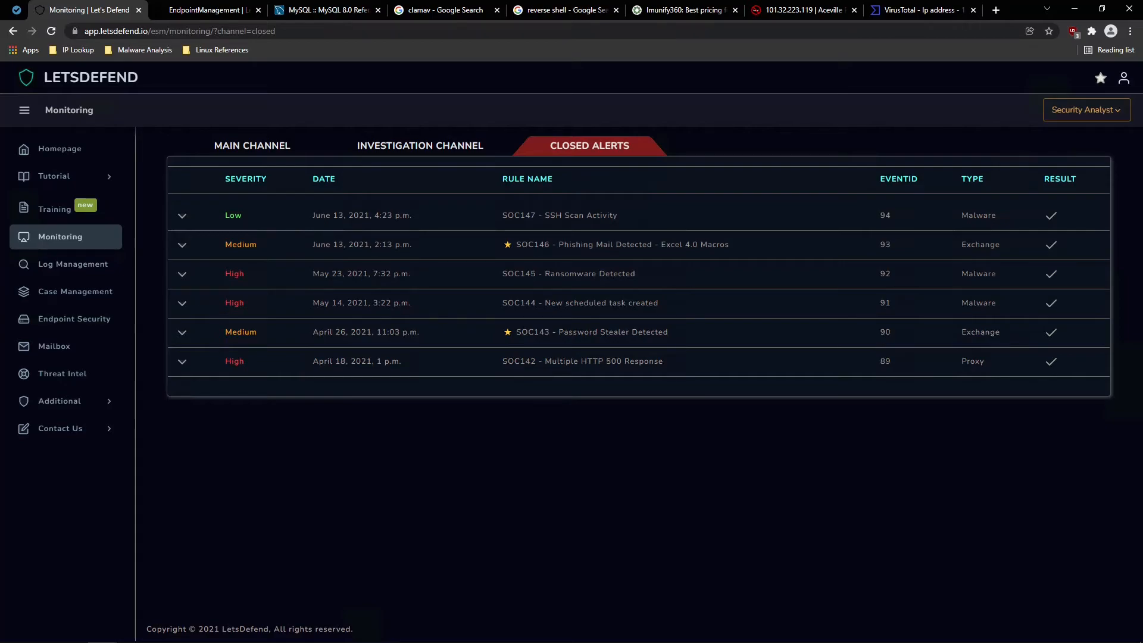
Review the closed SOC142 alert's answer and playbook scoring, especially the "Has Anyone Accessed IP/URL/Domain?" answer
click(182, 363)
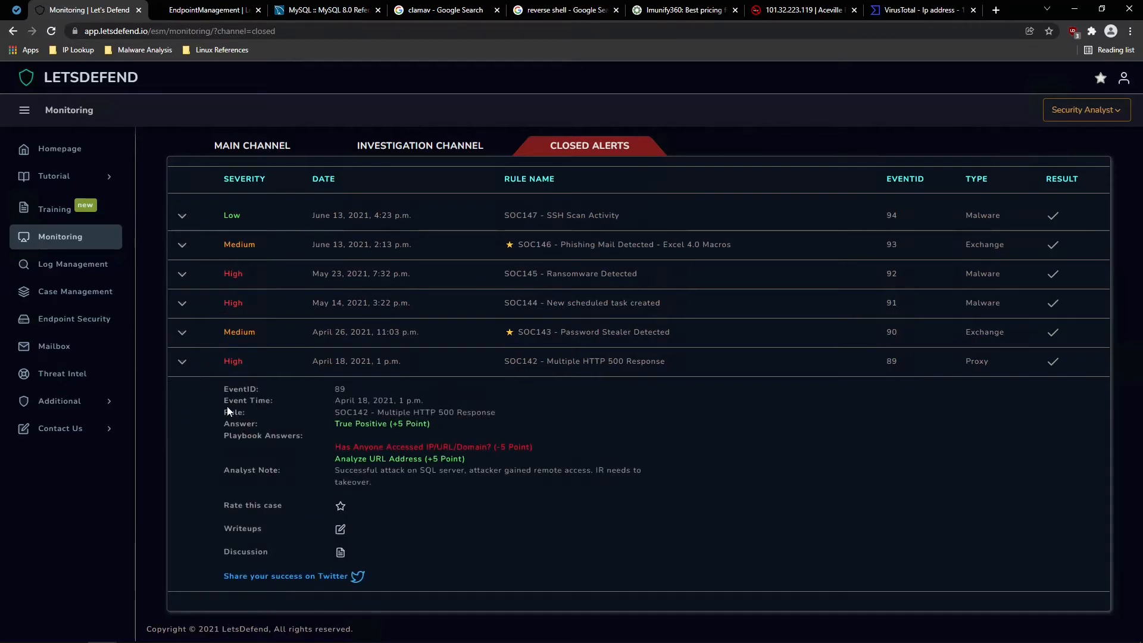
drag(333, 447, 573, 448)
click(573, 448)
drag(335, 447, 535, 447)
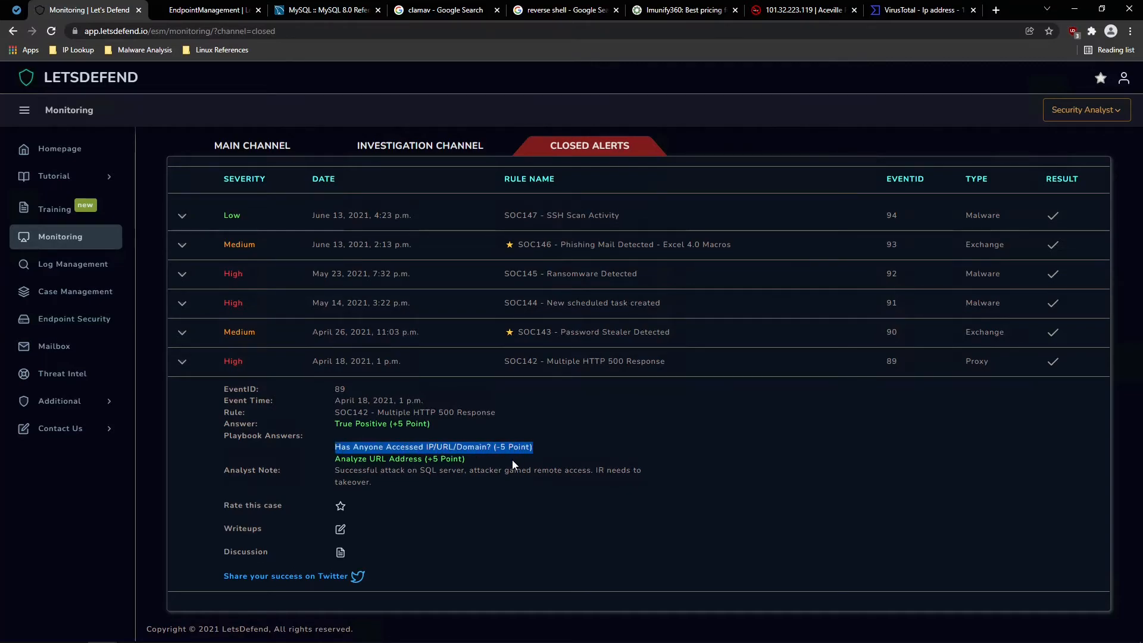
click(456, 482)
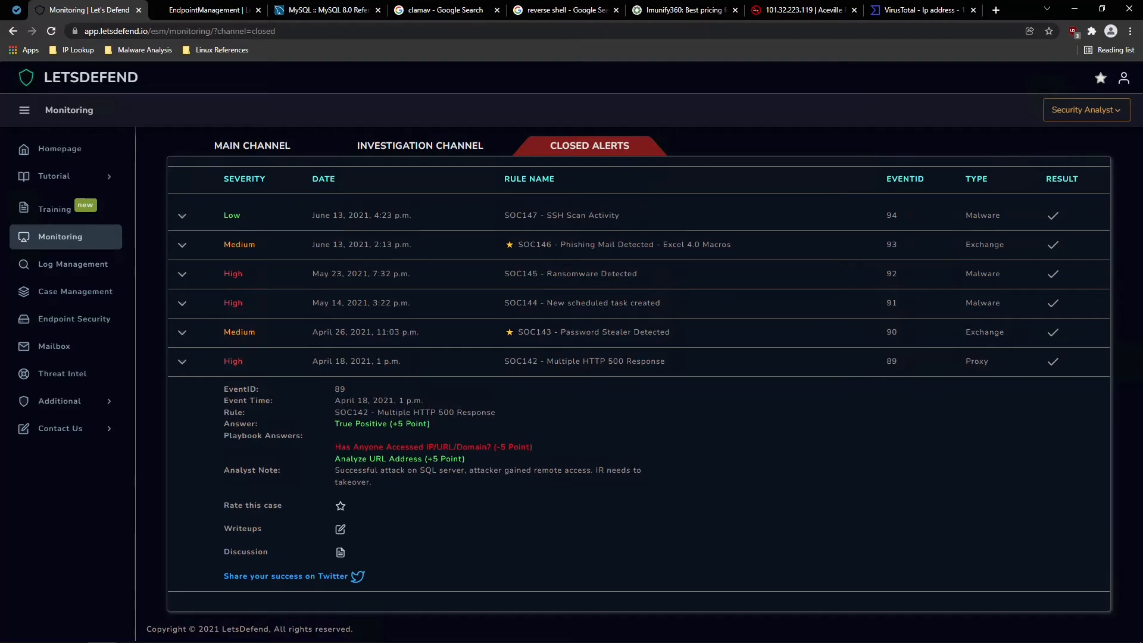
click(183, 364)
click(183, 364)
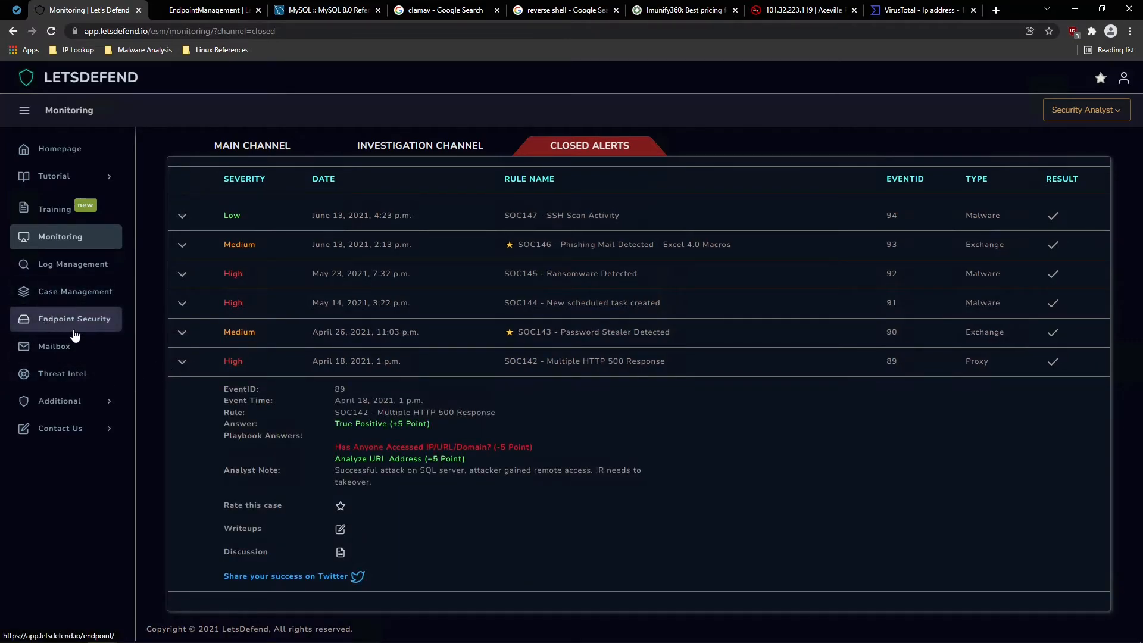
Find the SQLServer endpoint with the search term "sql" and recheck its browser history and network connections
click(50, 325)
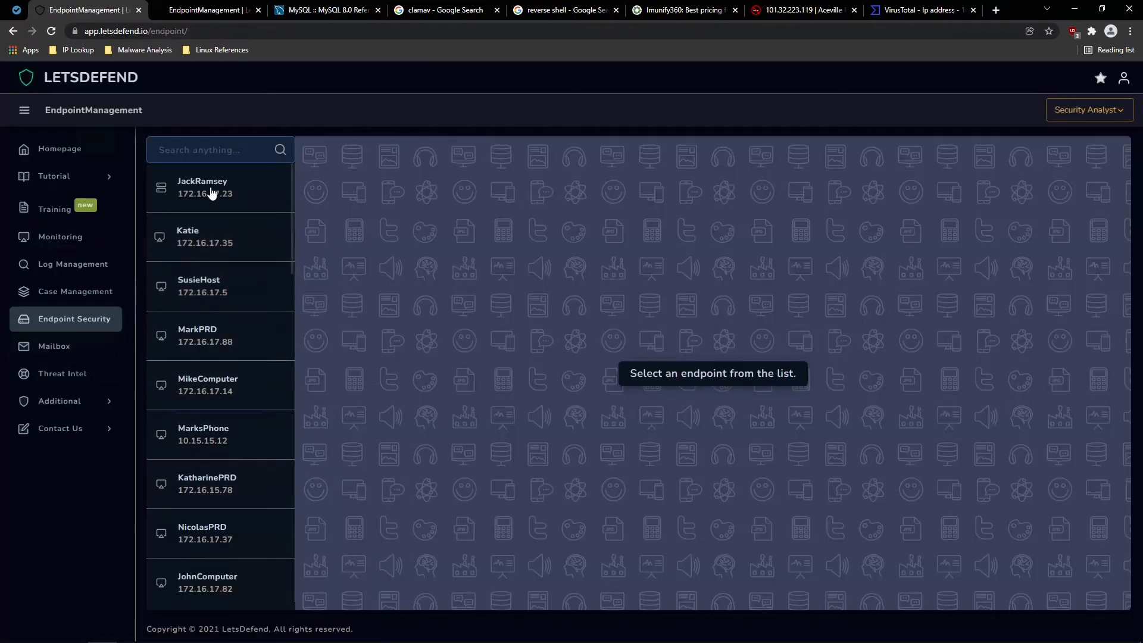
click(185, 150)
text(sql)
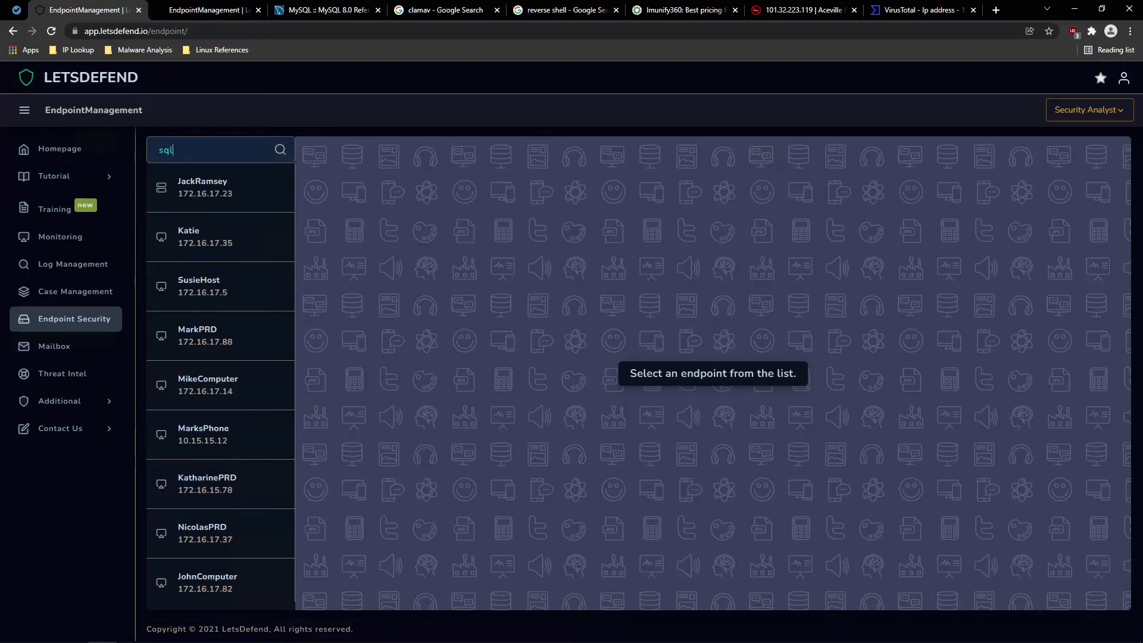
click(209, 232)
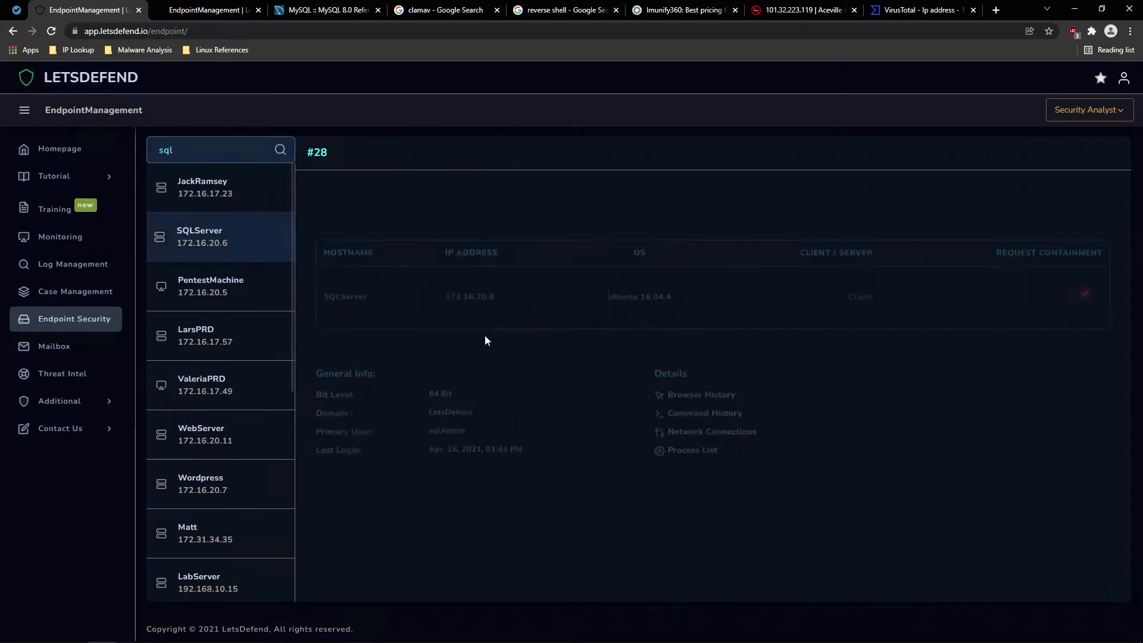
click(685, 379)
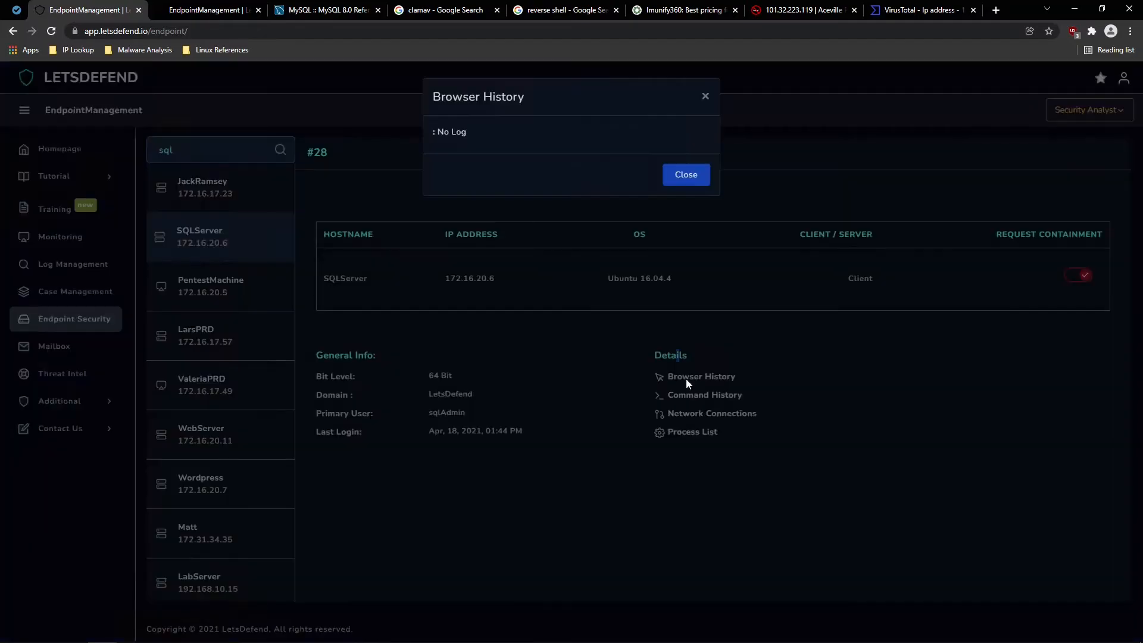
click(683, 174)
click(689, 414)
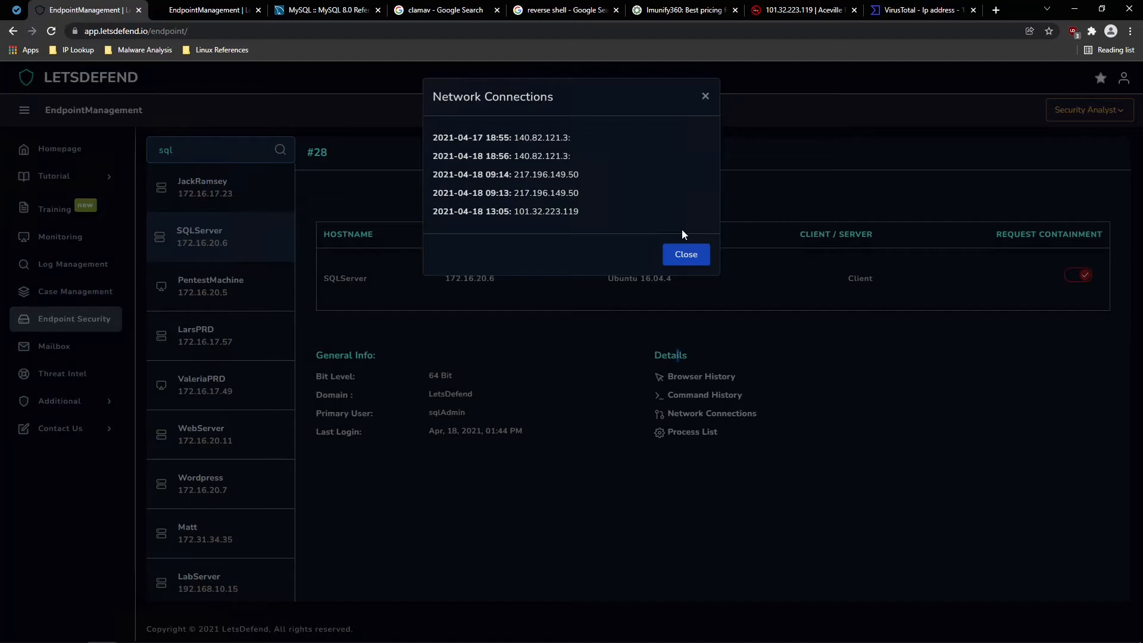
click(684, 253)
click(200, 10)
click(88, 10)
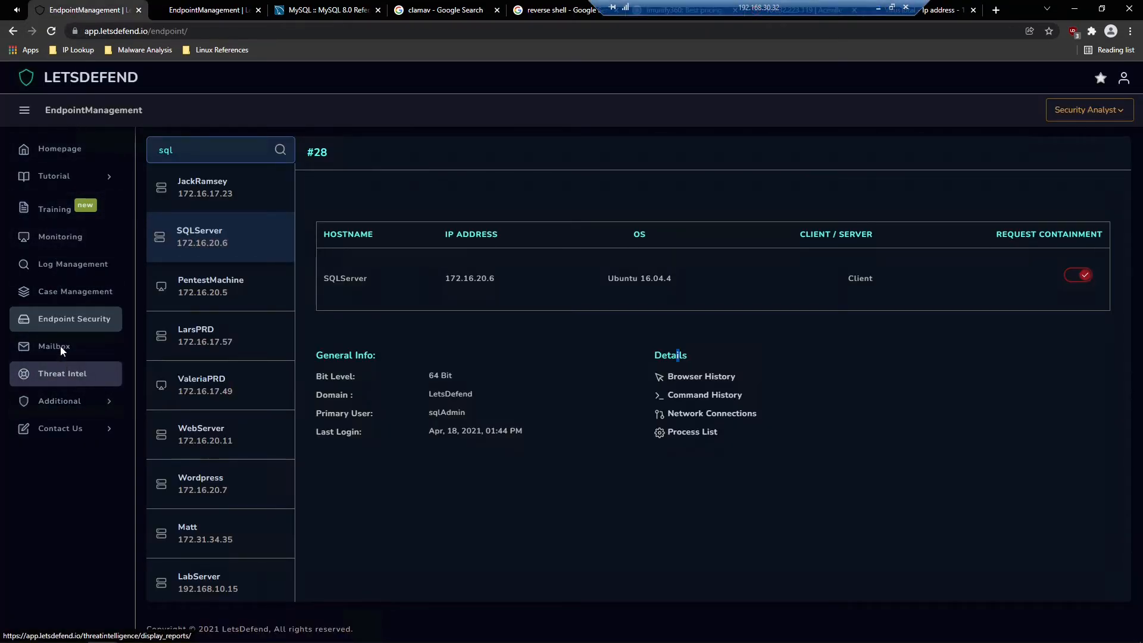
Return to alert monitoring, compare the investigation and closed alerts, and expand the closed SOC142 result
click(55, 246)
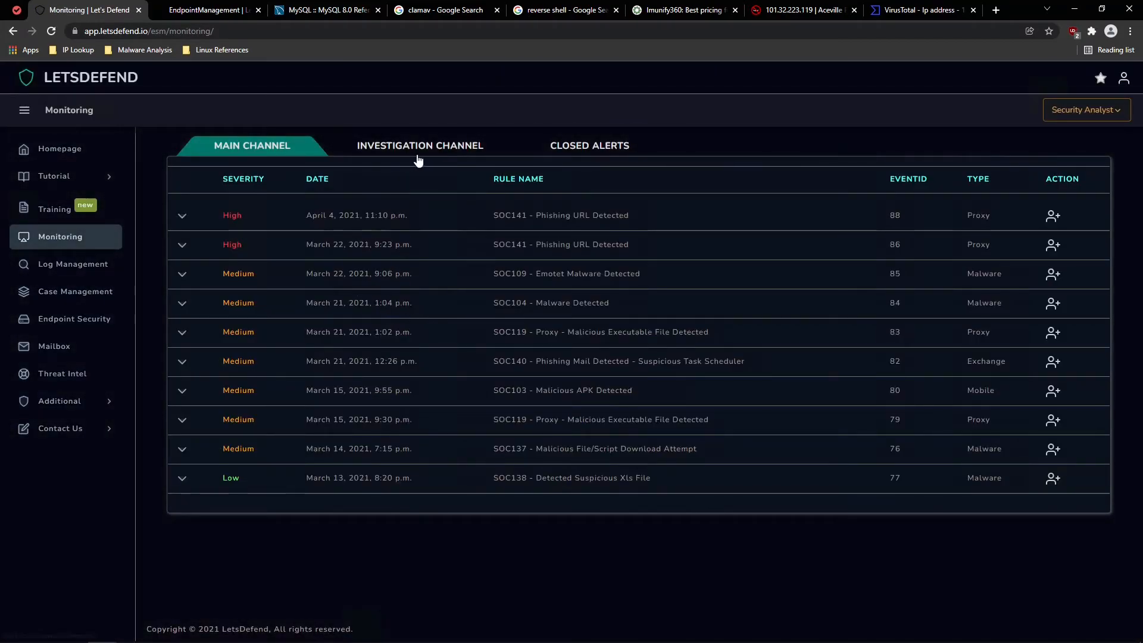
click(502, 159)
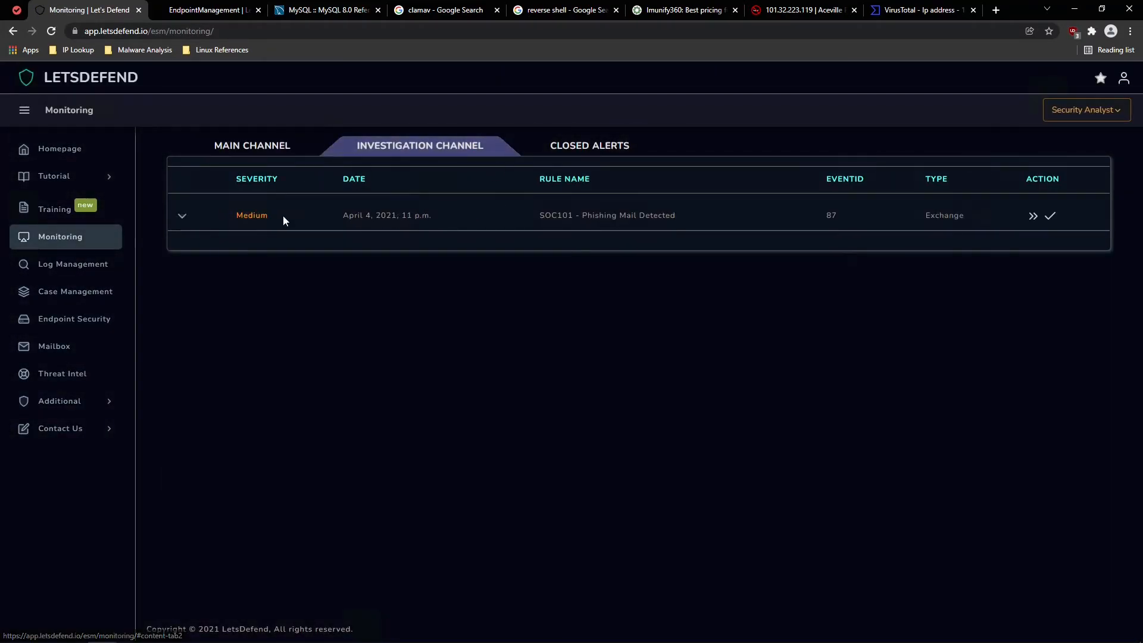
click(598, 147)
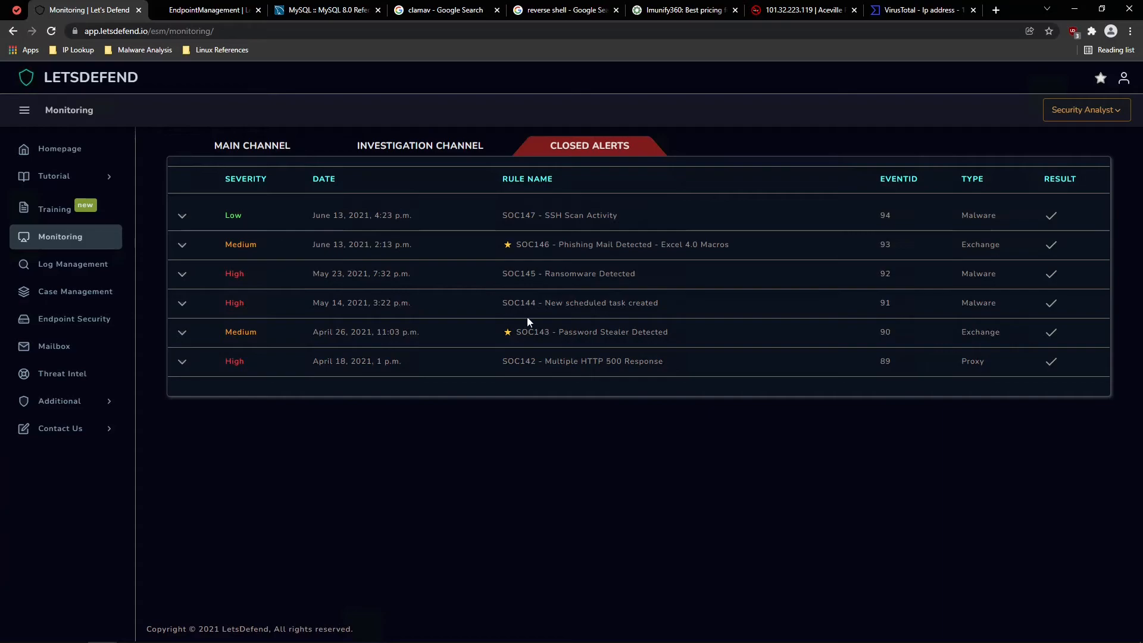
click(465, 156)
click(566, 148)
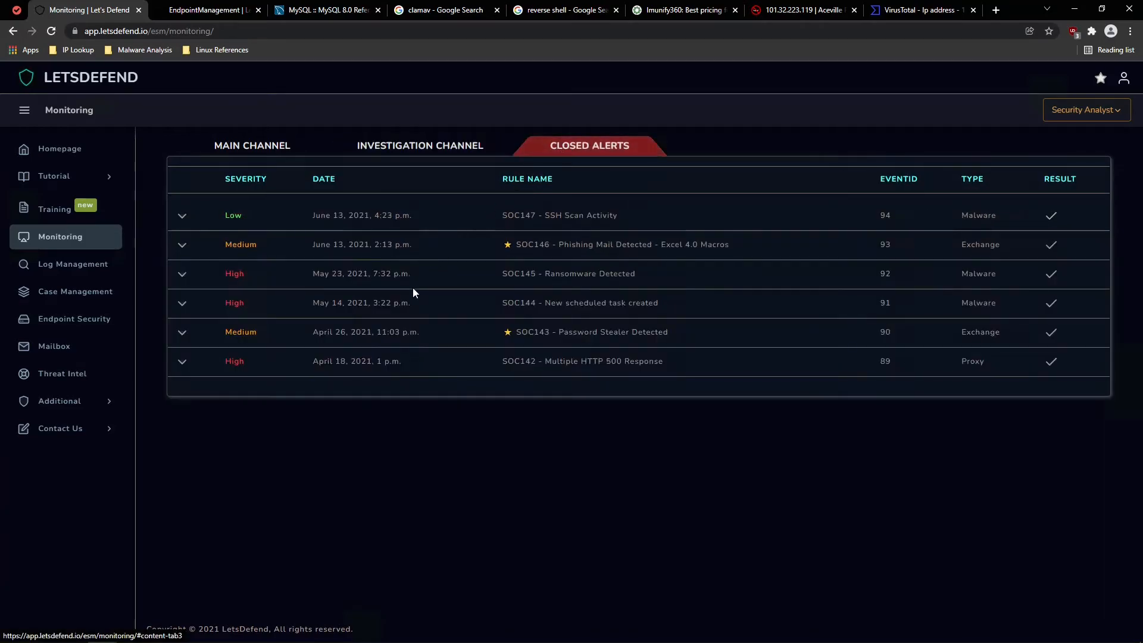
click(182, 363)
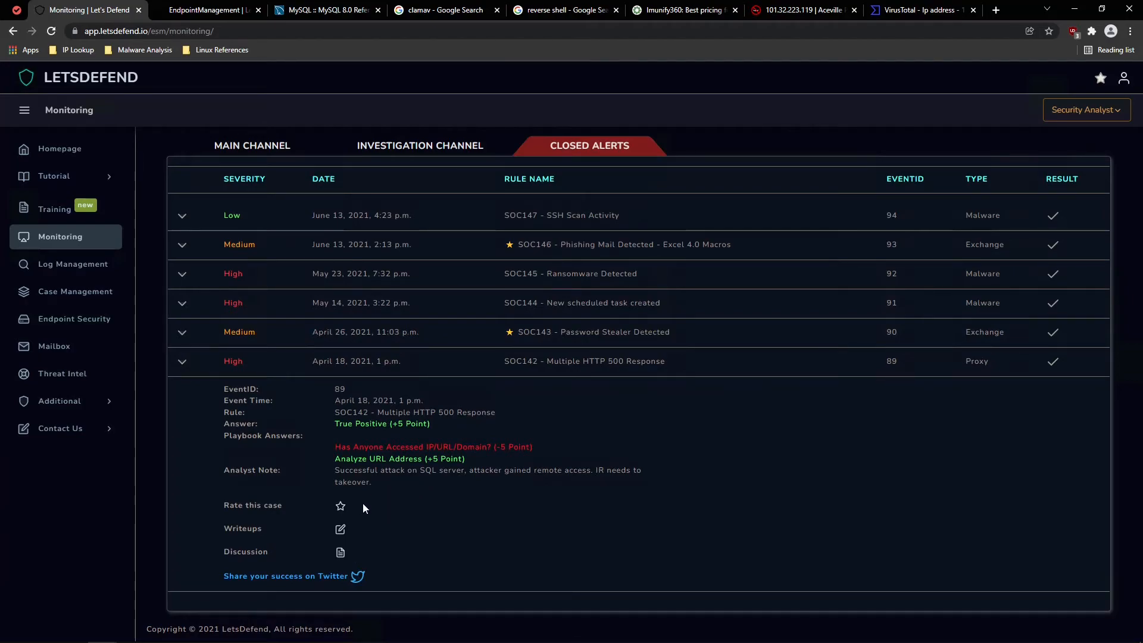
Show the available writeups from the SOC142 alert and look through the list
click(340, 529)
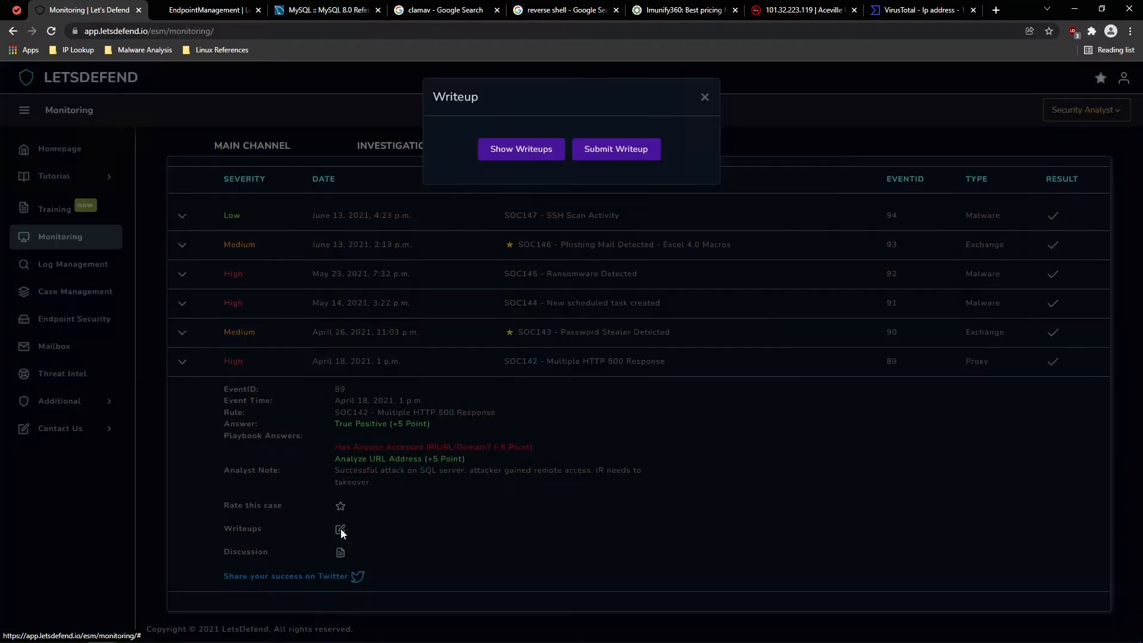
click(544, 148)
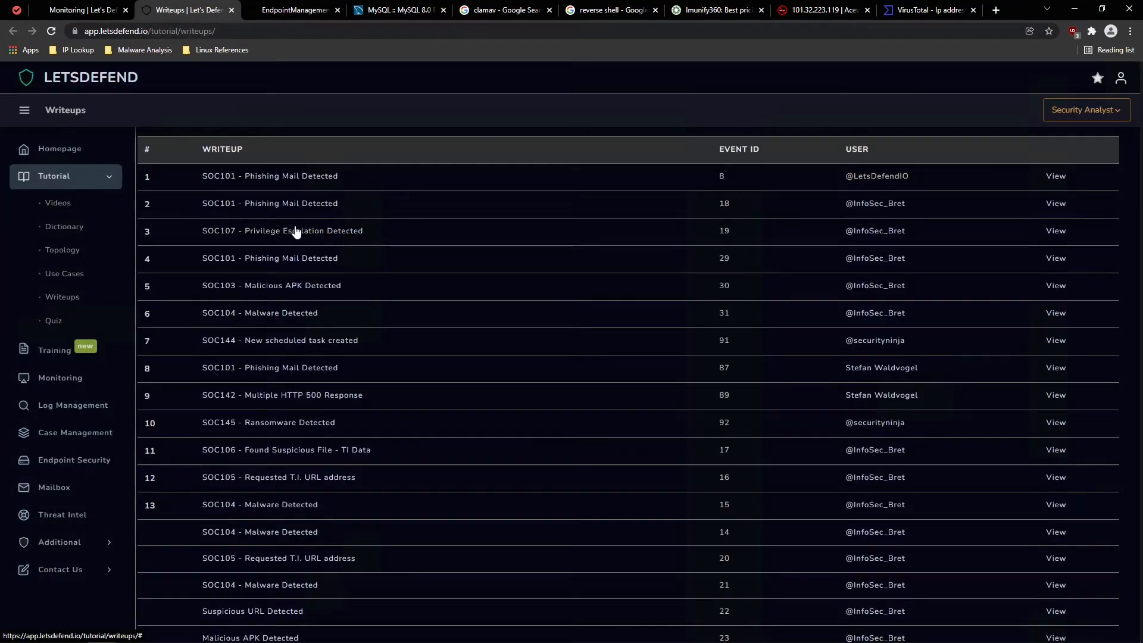
scroll(369, 229, down, 1)
scroll(368, 228, up, 1)
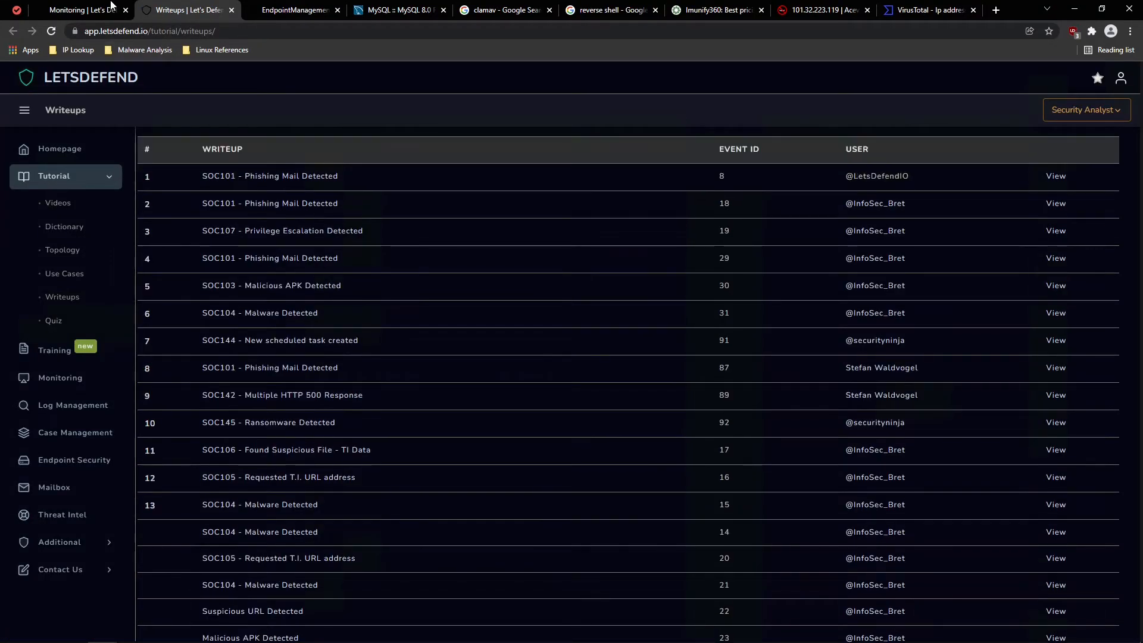
Dismiss the alert's writeup dialog, find "SOC142" in the writeups list and view the Multiple HTTP 500 Response writeup
click(108, 8)
click(704, 98)
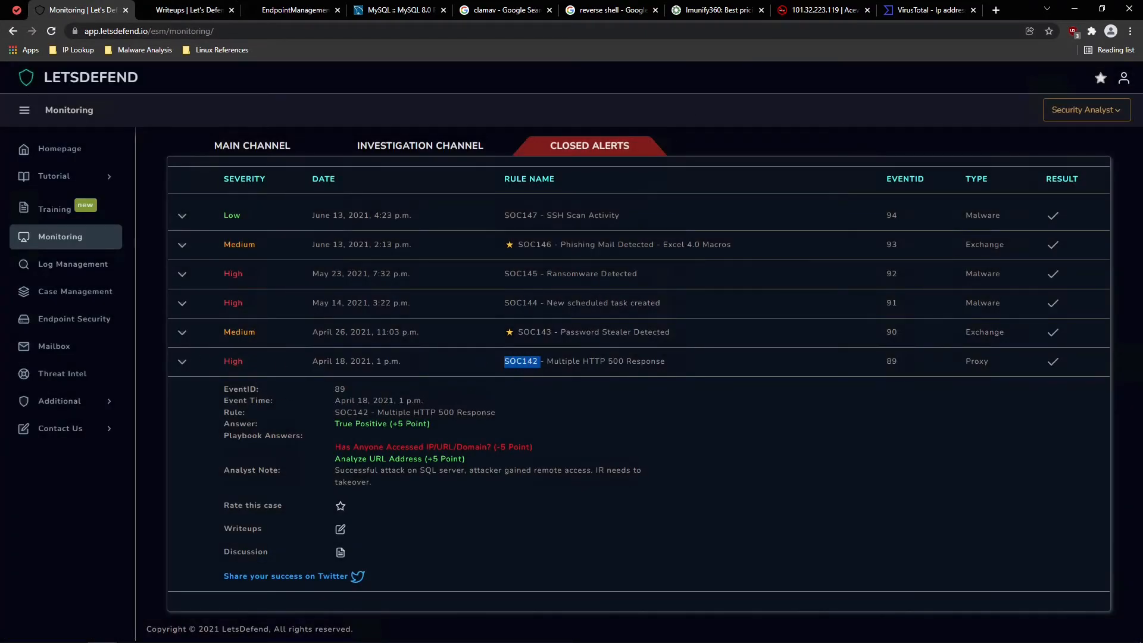
click(179, 9)
key(ctrl+f)
text(SOC142)
click(247, 398)
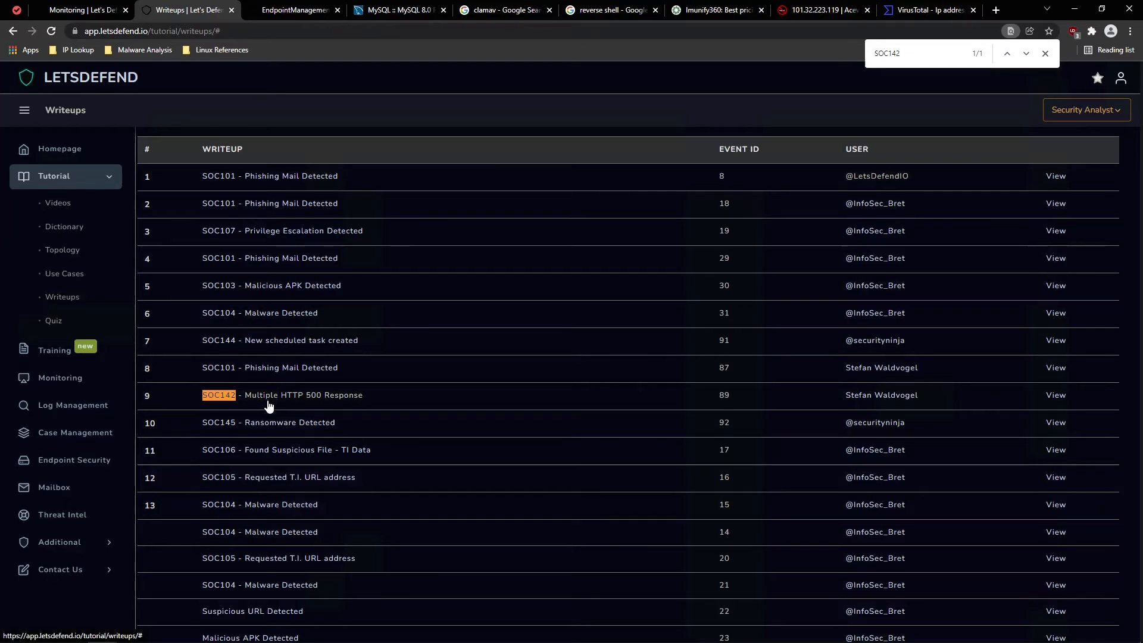
click(1055, 395)
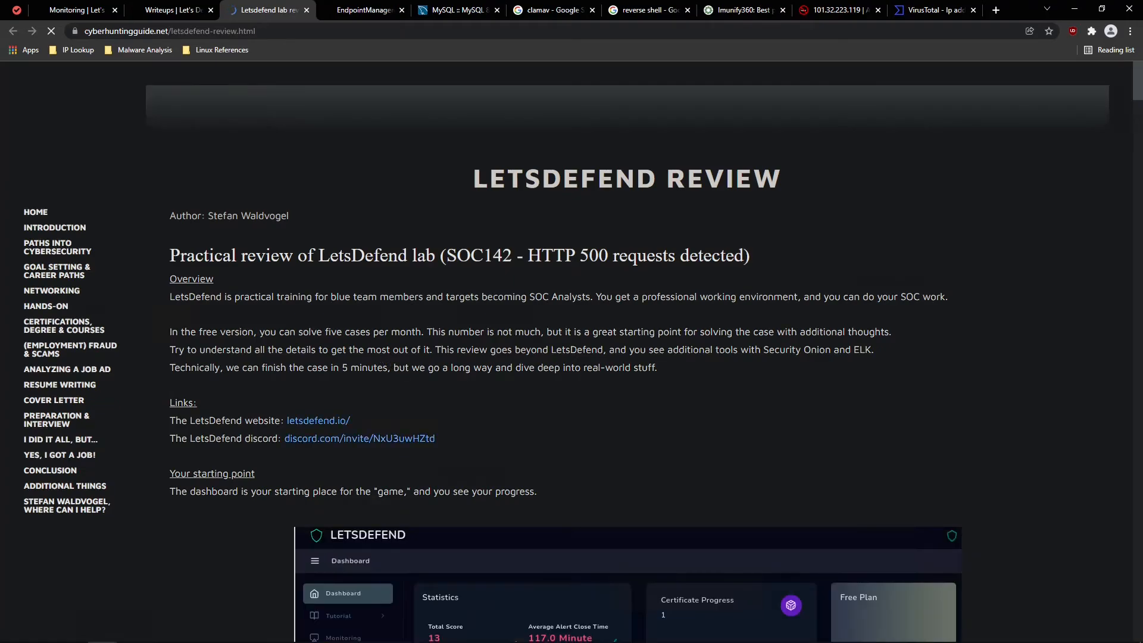
Examine the writeup's SOC142 alert details, its explanation of HTTP 500 errors and the network environment diagram
scroll(321, 339, down, 10)
scroll(316, 316, down, 18)
scroll(298, 305, up, 8)
scroll(297, 311, down, 2)
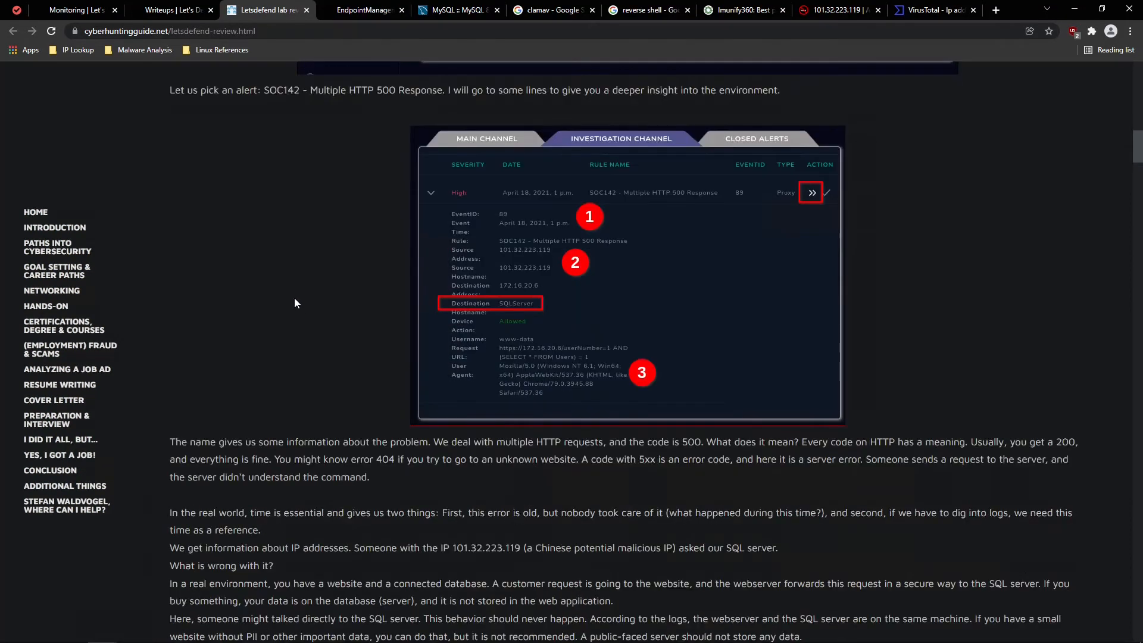
scroll(294, 299, down, 2)
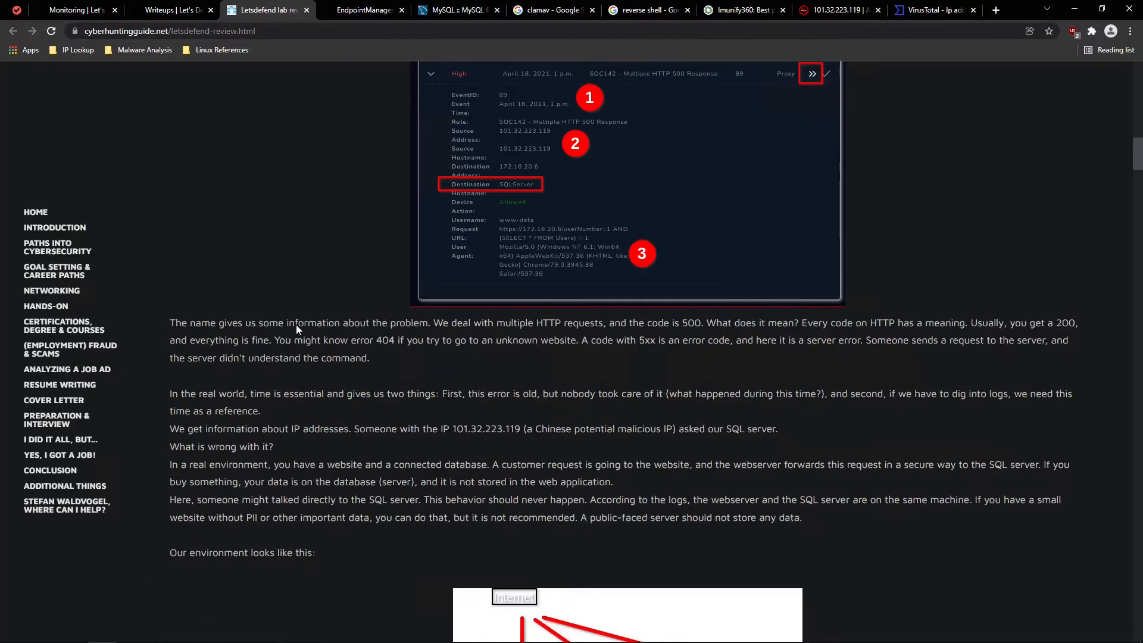
scroll(262, 318, down, 1)
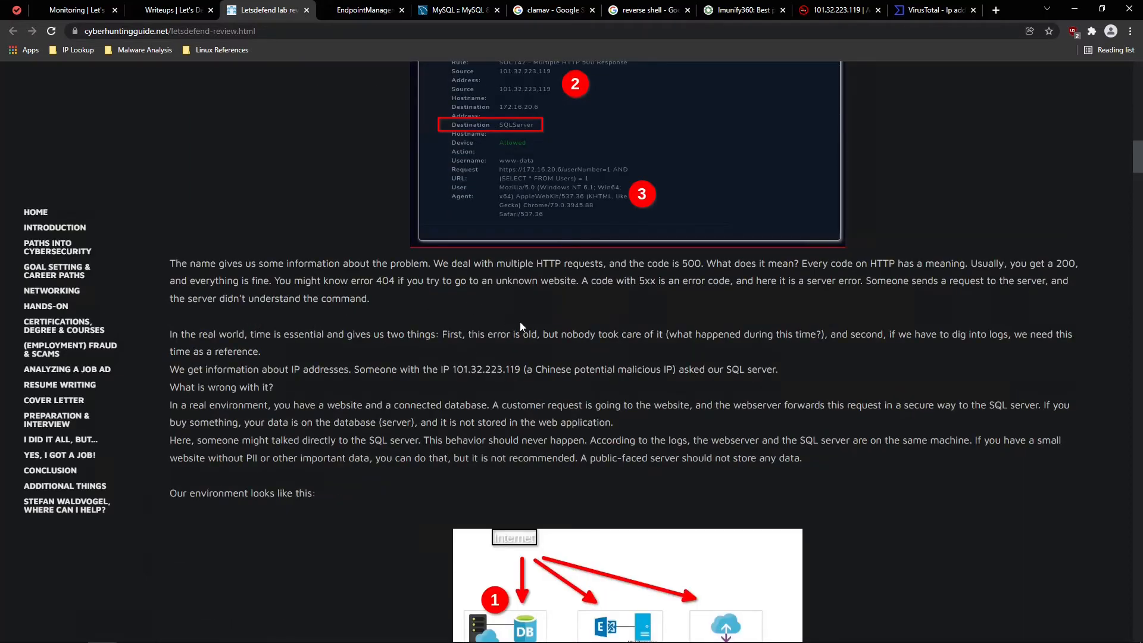
scroll(356, 319, down, 7)
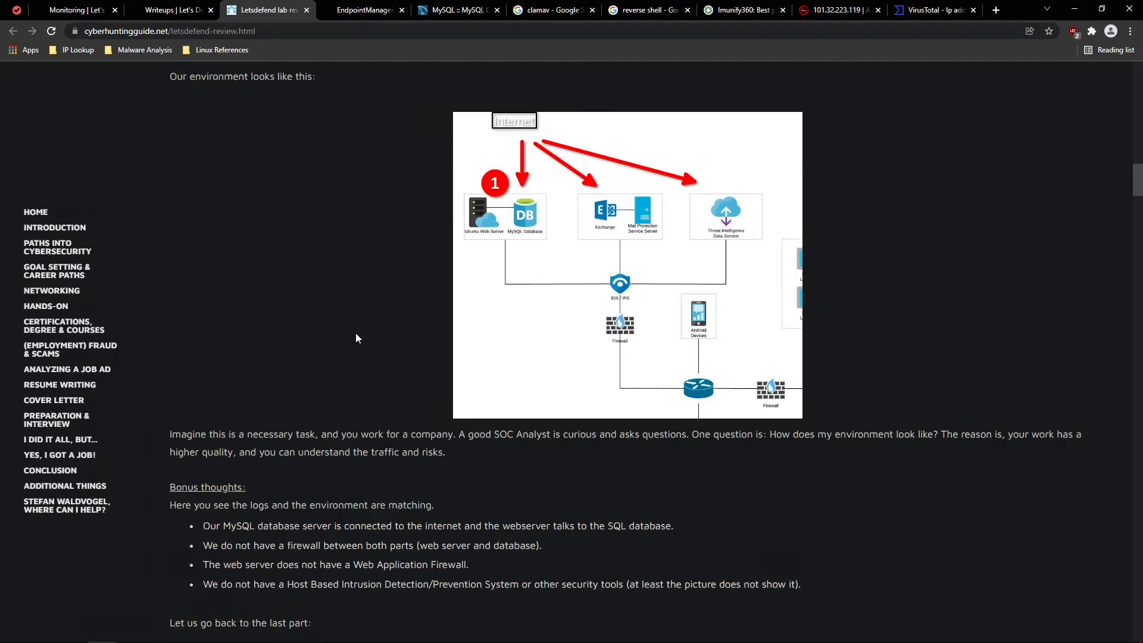
Read the writeup's bonus thoughts and request URL analysis, highlighting the "userNumber =" and "me all information" passages
scroll(354, 330, down, 1)
scroll(352, 322, down, 8)
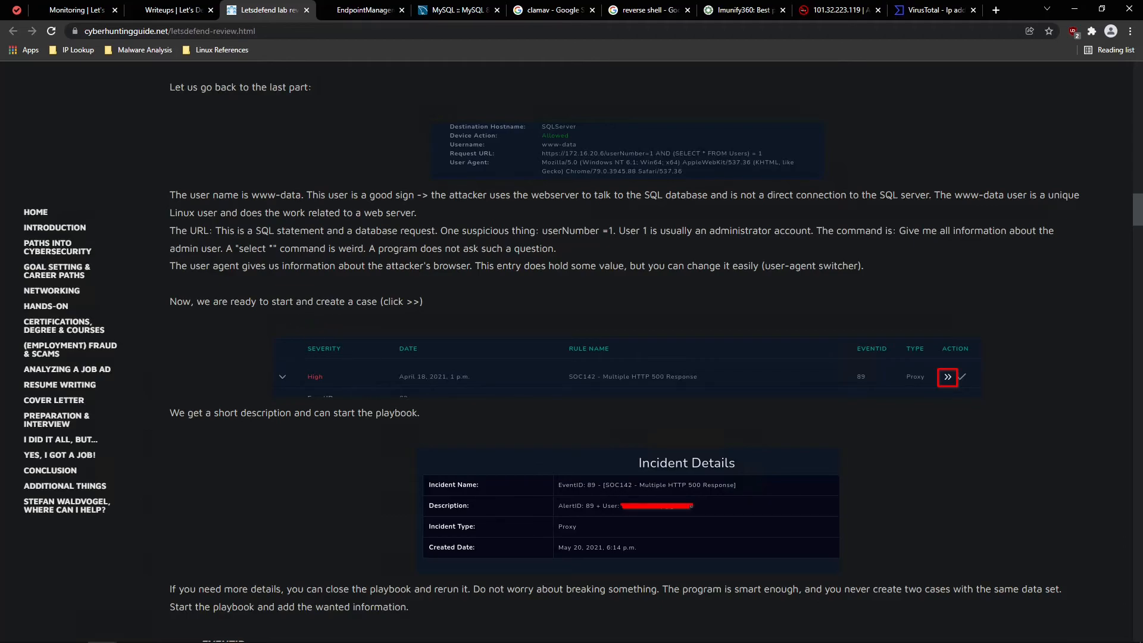
drag(542, 231, 608, 231)
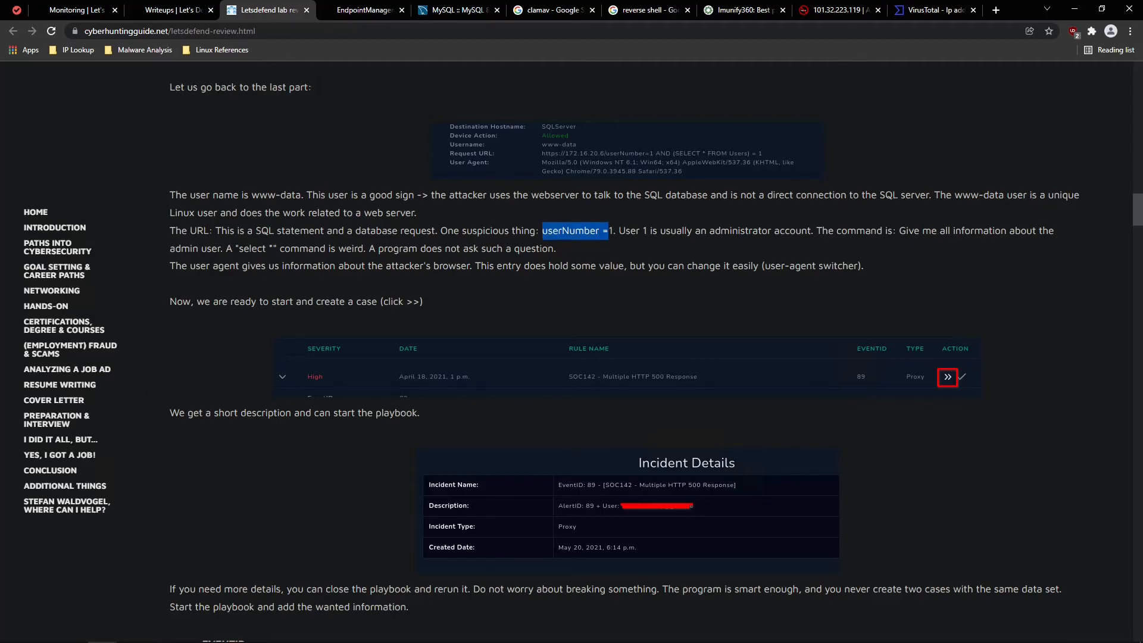
drag(920, 231, 1004, 231)
scroll(552, 269, down, 5)
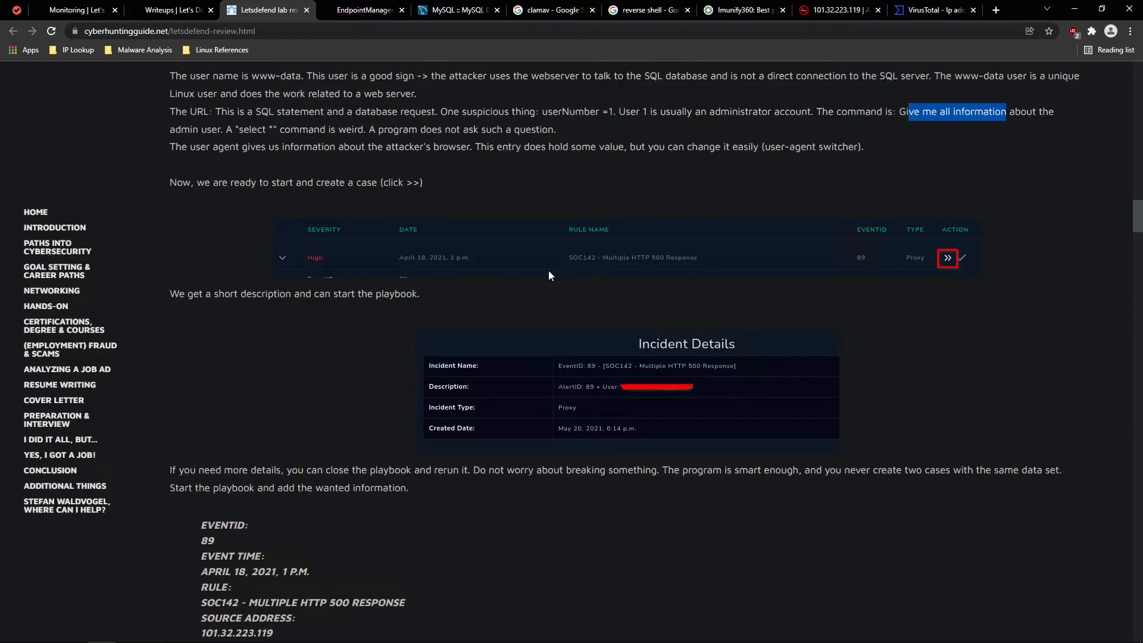
Go back over the writeup from its overview through the environment diagram and request analysis to the incident details
scroll(416, 266, up, 15)
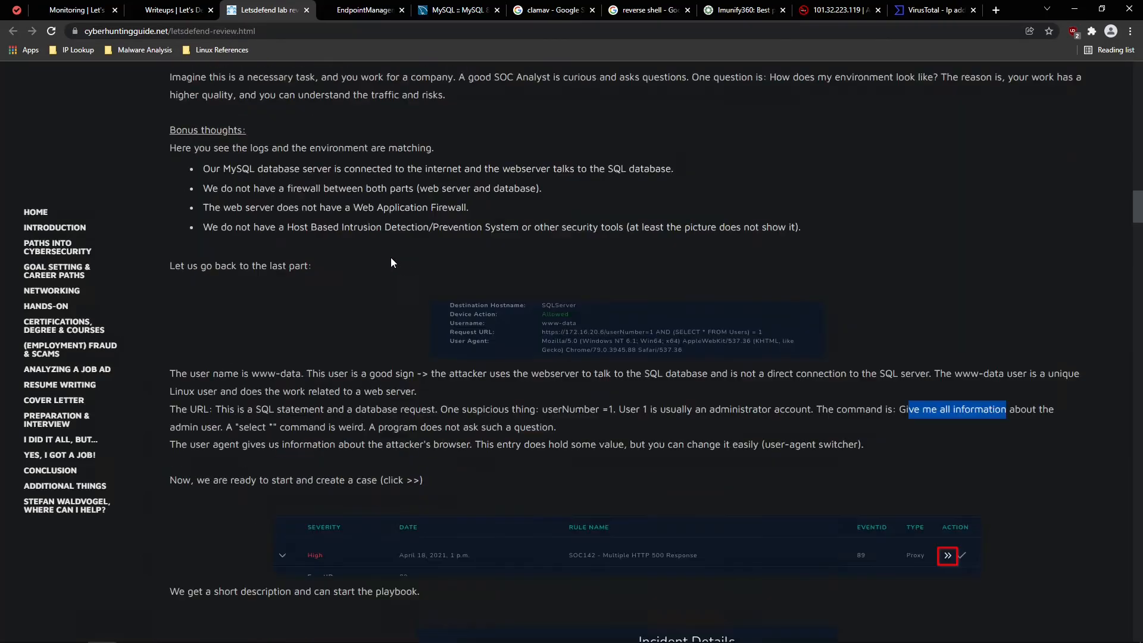
scroll(369, 259, up, 6)
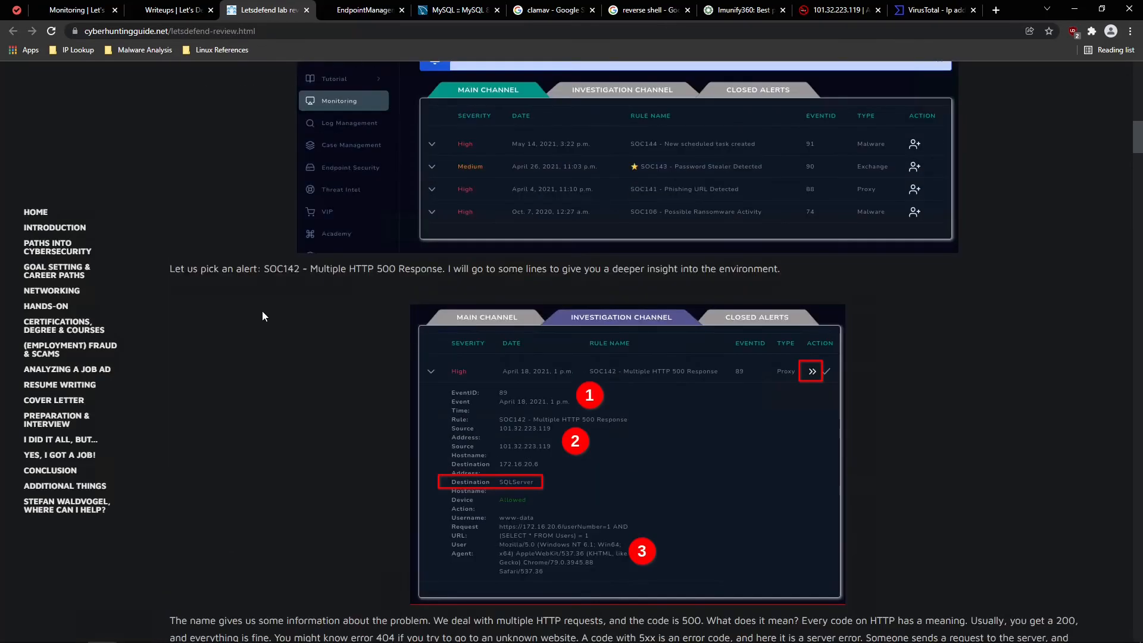
scroll(304, 286, up, 11)
scroll(330, 322, down, 8)
scroll(234, 290, up, 13)
scroll(209, 280, down, 2)
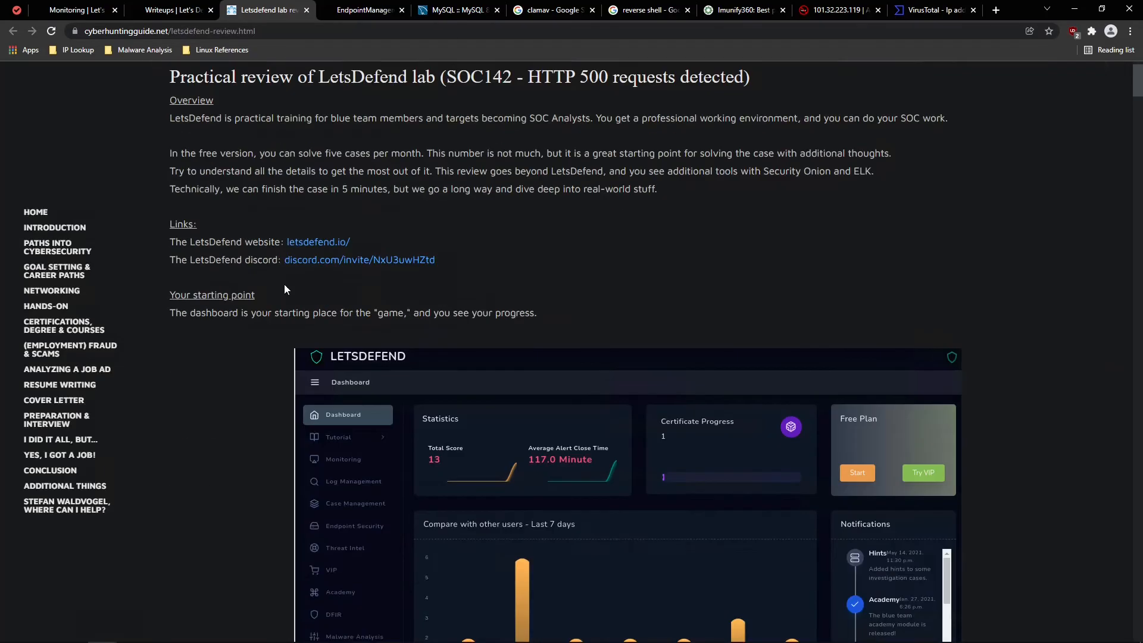
scroll(223, 286, down, 20)
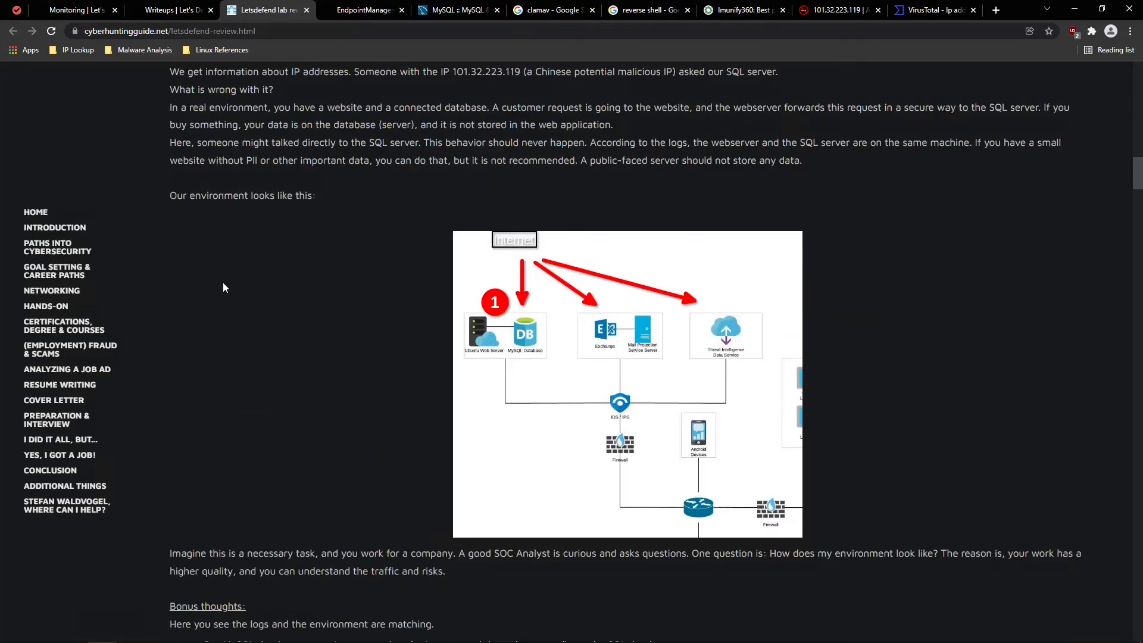
scroll(222, 282, down, 10)
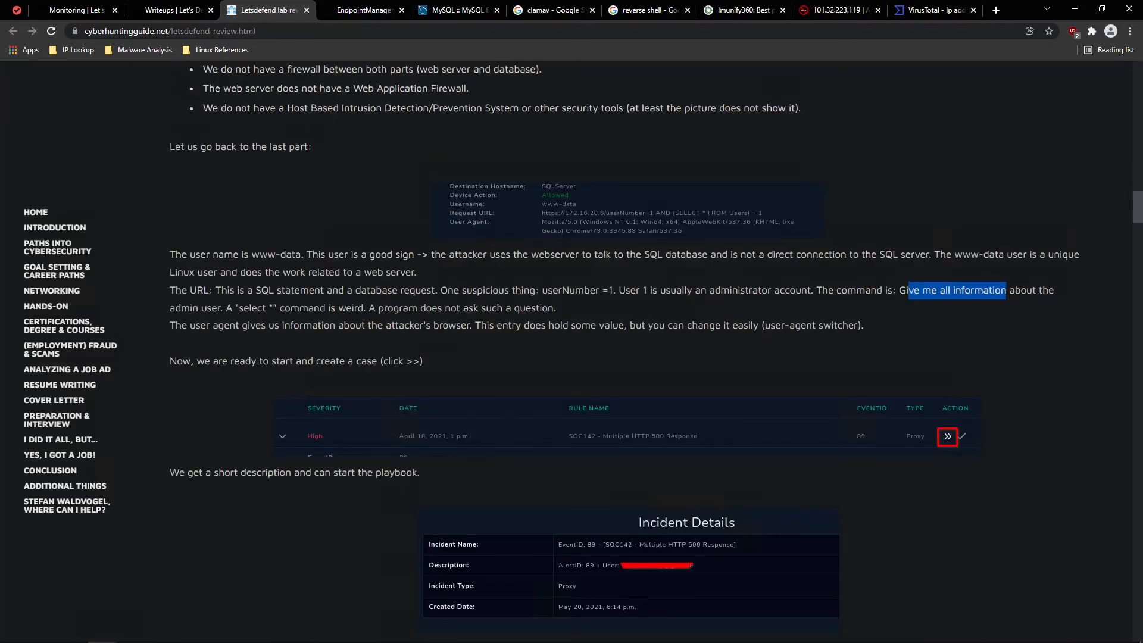
click(1007, 292)
scroll(348, 288, down, 6)
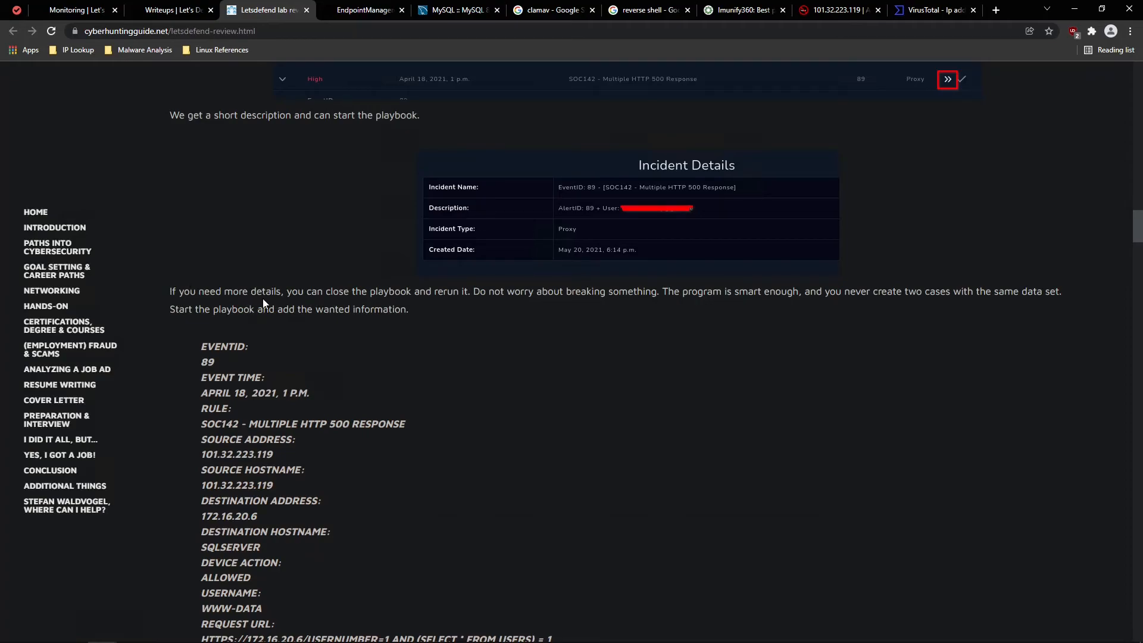
Review the writeup's Collection Data answers and its Security Onion and Elastic examples, continuing to the log search section
scroll(313, 301, down, 9)
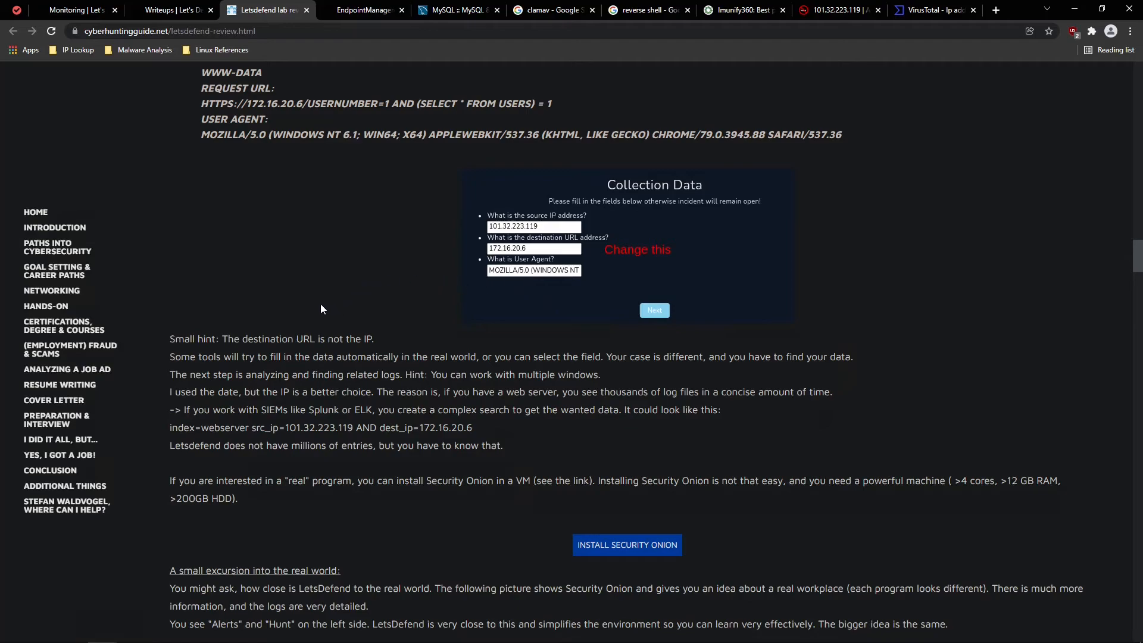
scroll(320, 308, down, 6)
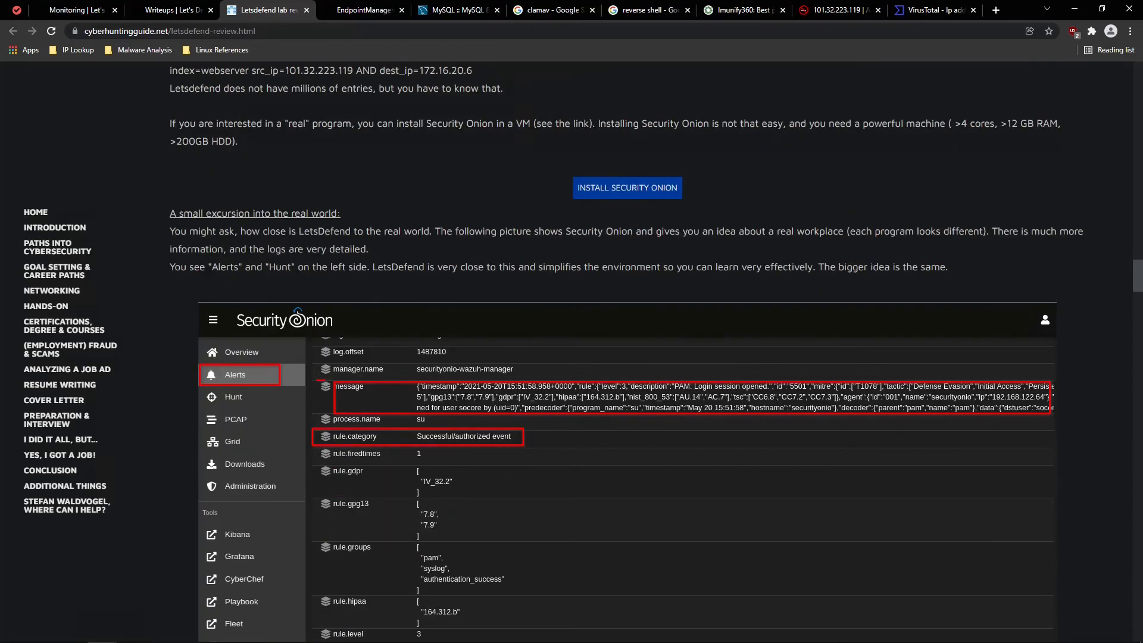
scroll(358, 276, down, 5)
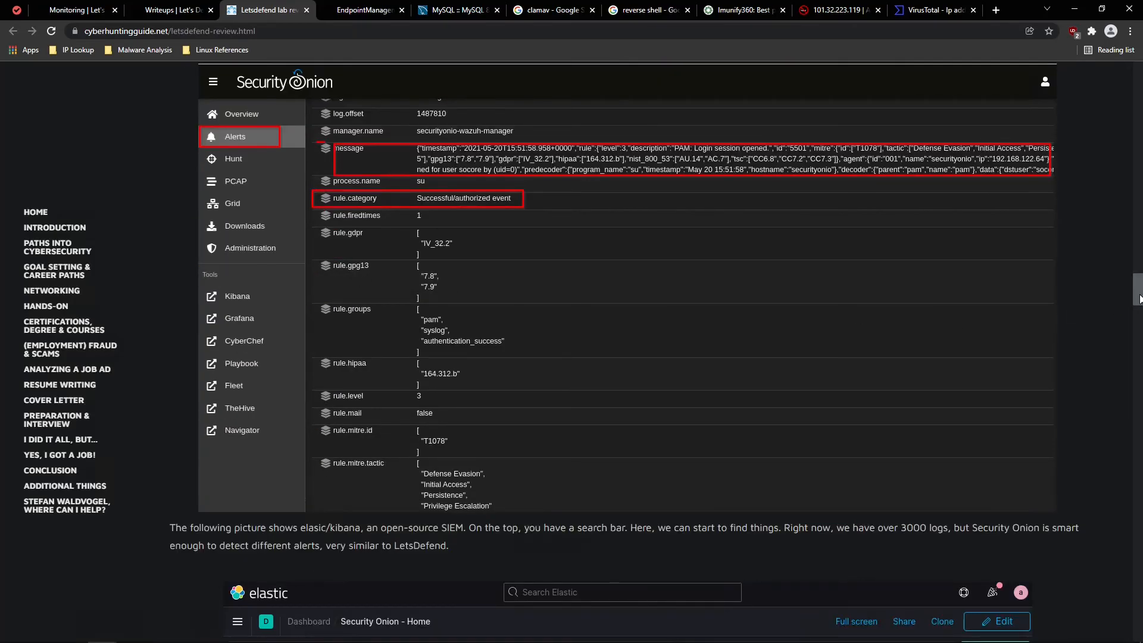
scroll(1138, 305, down, 1)
mouse_move(1138, 305)
mouse_down()
mouse_move(1141, 354)
mouse_move(1141, 312)
mouse_up()
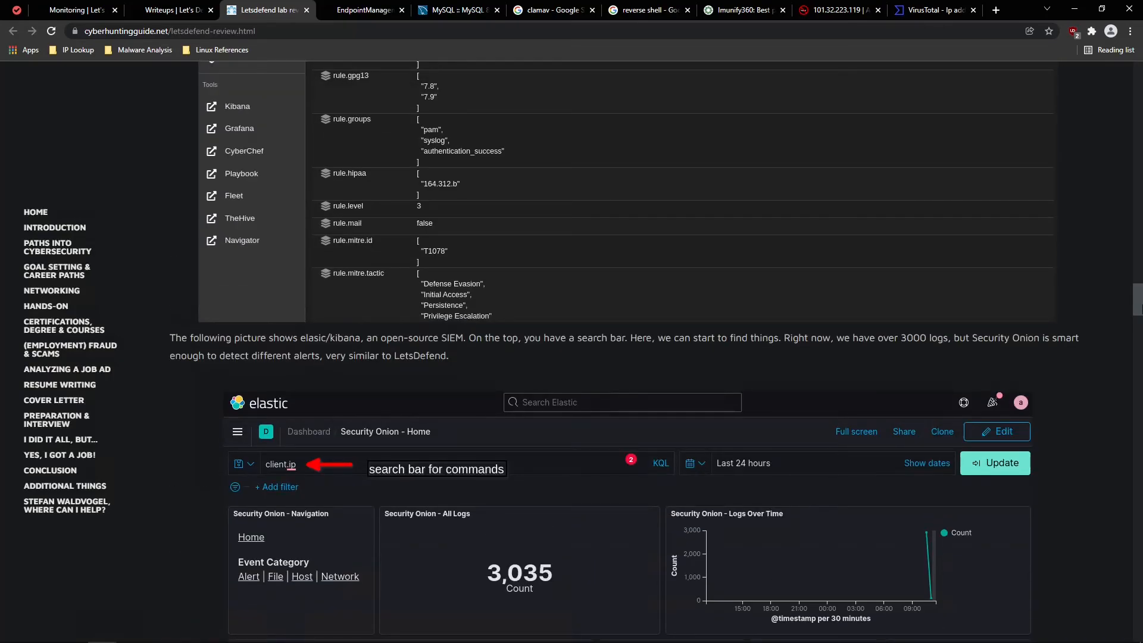
drag(1140, 312, 1138, 337)
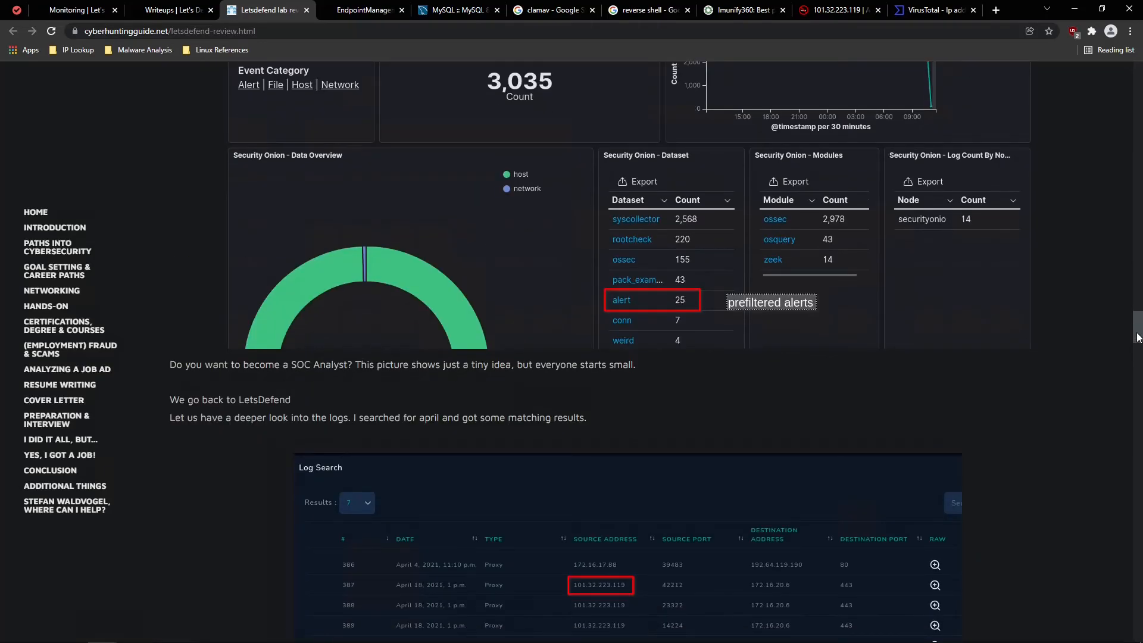
drag(1138, 337, 1139, 364)
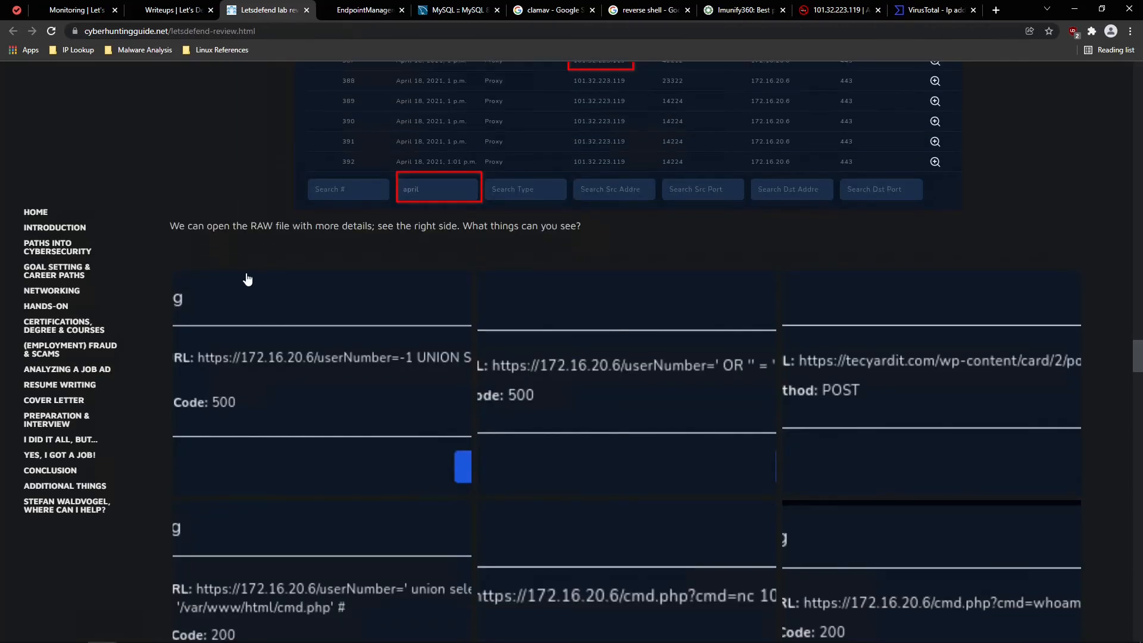
Compare the writeup's April log search with its raw log excerpts, continuing to the IP/URL/Domain access question
scroll(249, 281, down, 6)
scroll(247, 289, up, 7)
scroll(267, 292, up, 3)
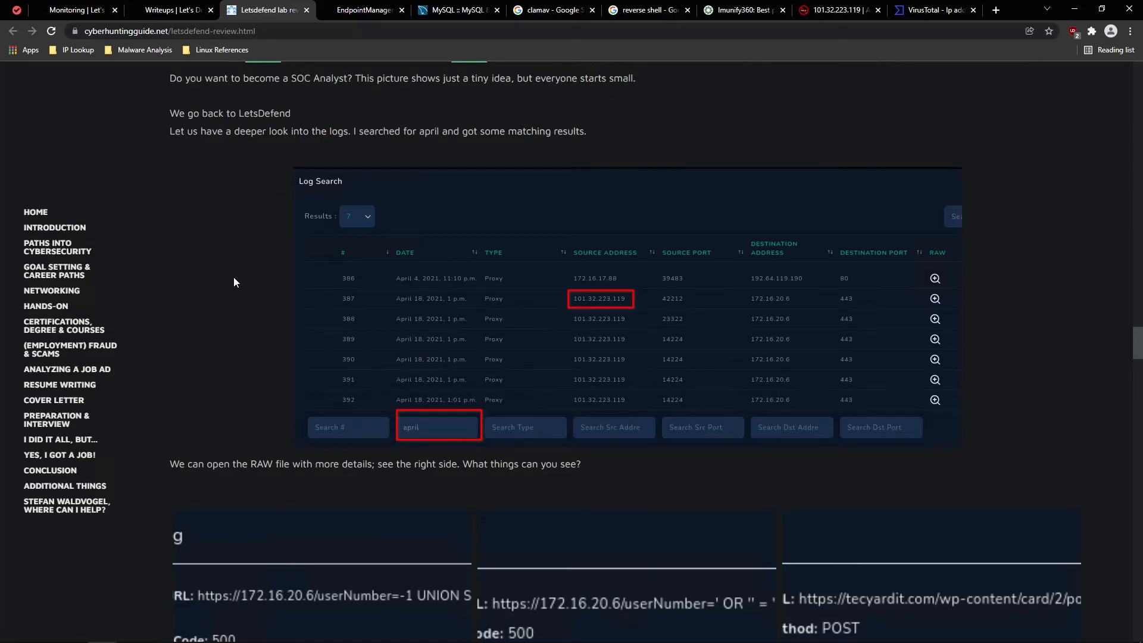
scroll(246, 290, down, 15)
scroll(312, 290, down, 20)
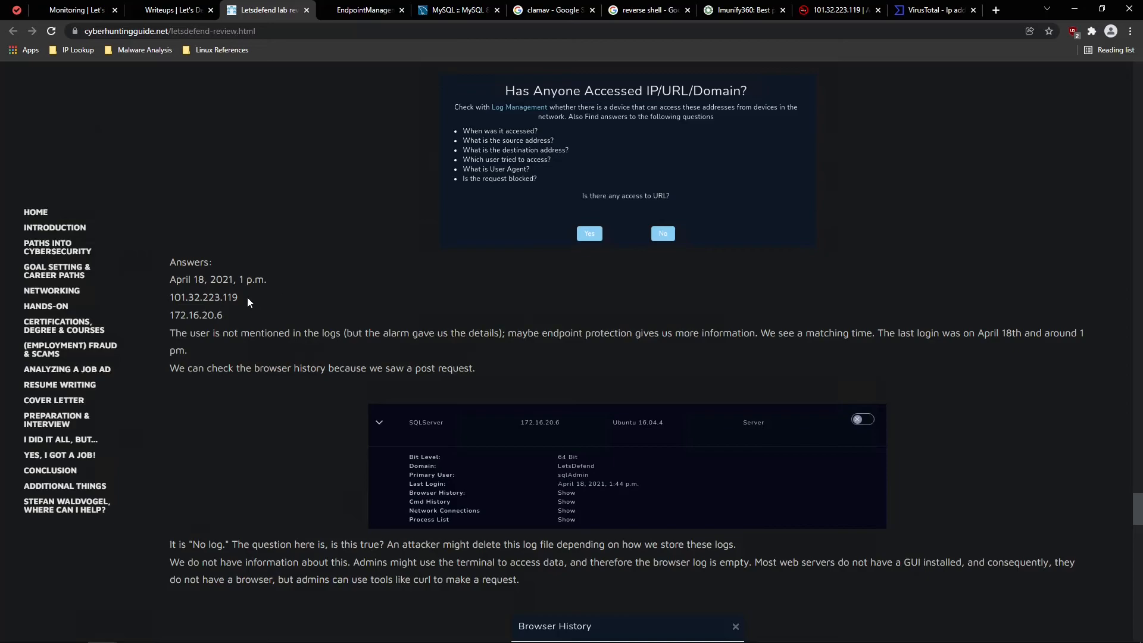
Skim the writeup's SQLServer endpoint evidence, covering browser history, CMD history, network connections and processes
scroll(271, 330, down, 5)
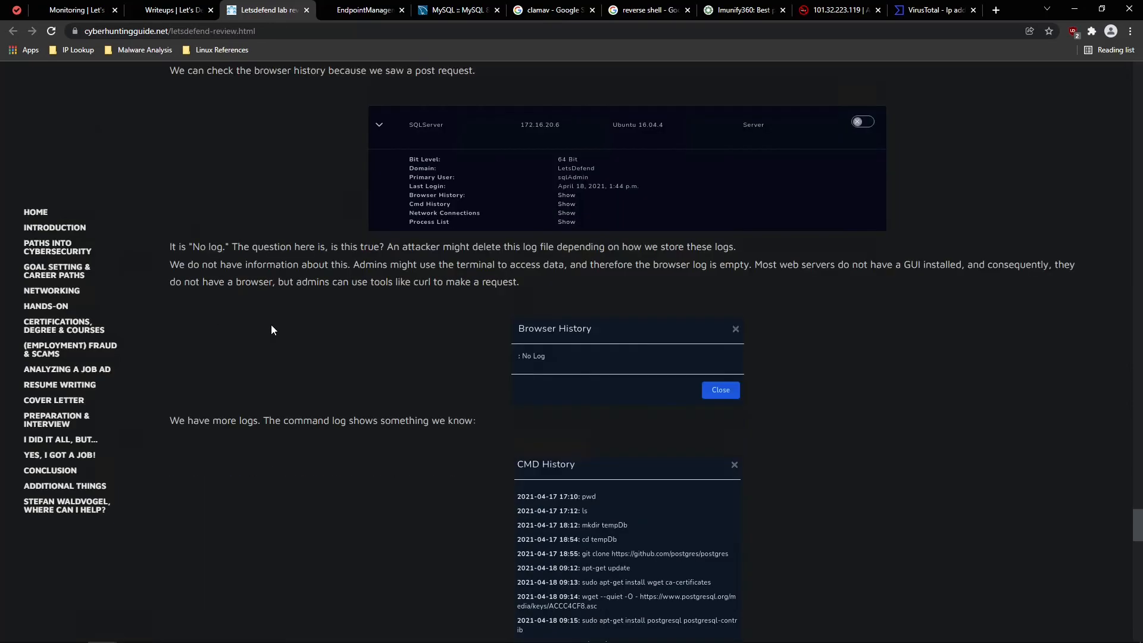
scroll(255, 324, down, 20)
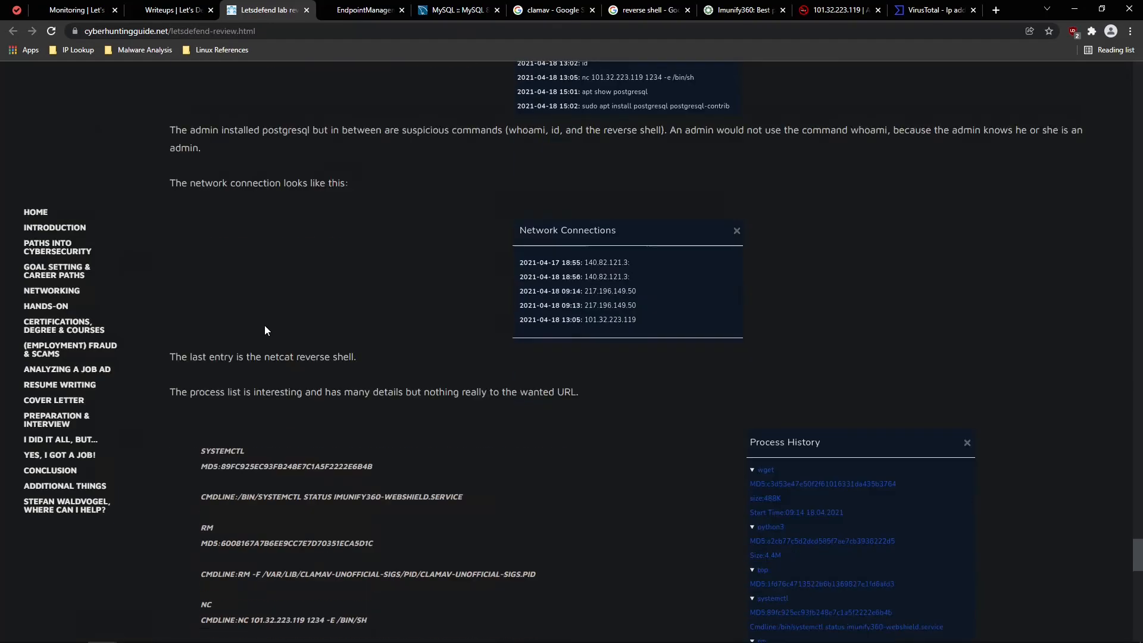
scroll(265, 324, down, 5)
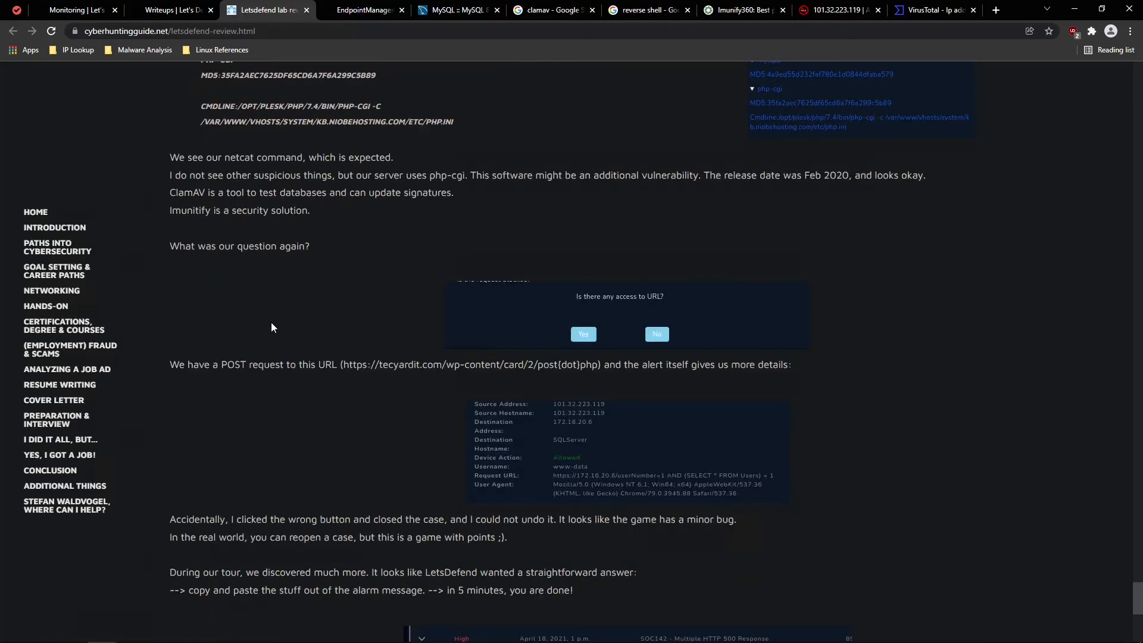
scroll(270, 323, down, 3)
Revisit the writeup's network connections and process history, and read its remarks on netcat, php-cgi, ClamAV and Imunify
drag(1138, 600, 1139, 561)
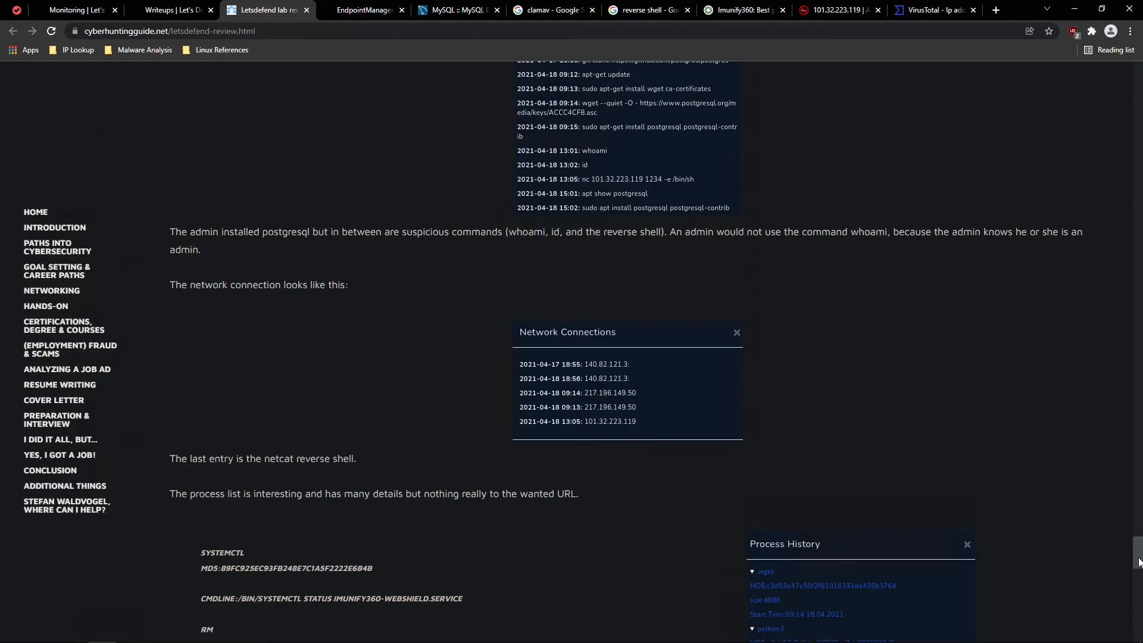
scroll(1139, 562, down, 3)
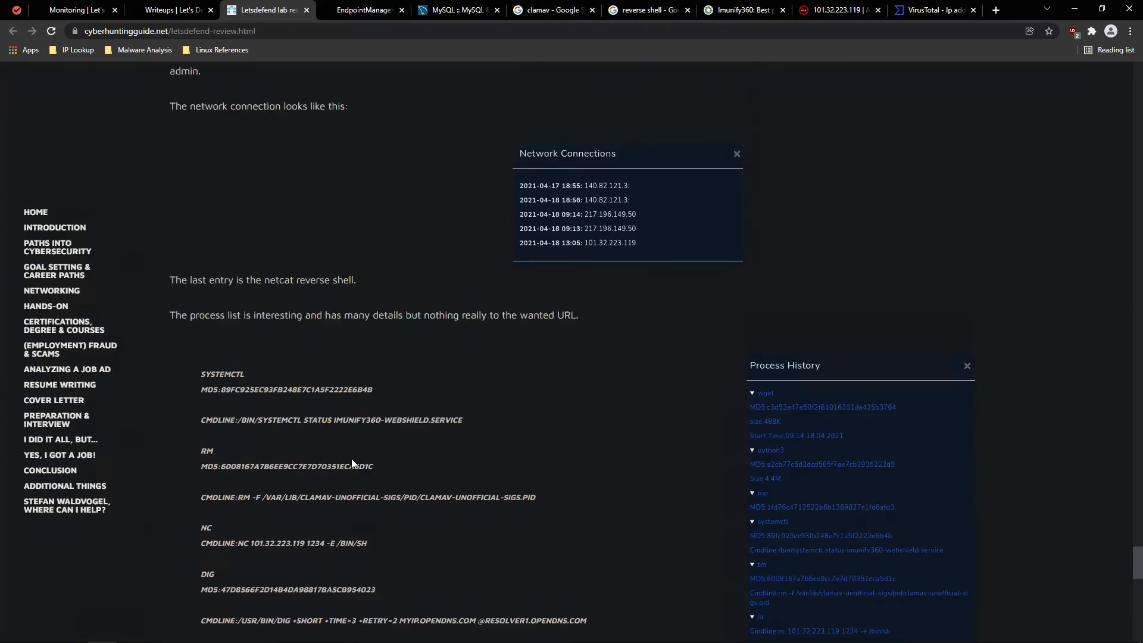
scroll(206, 334, down, 5)
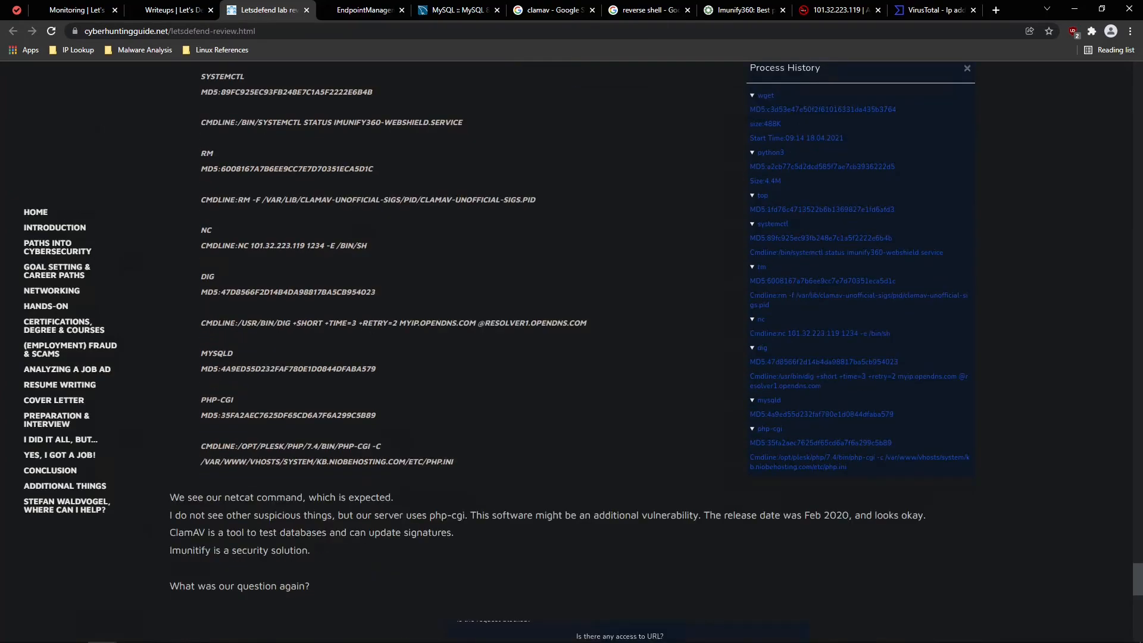
scroll(206, 331, up, 3)
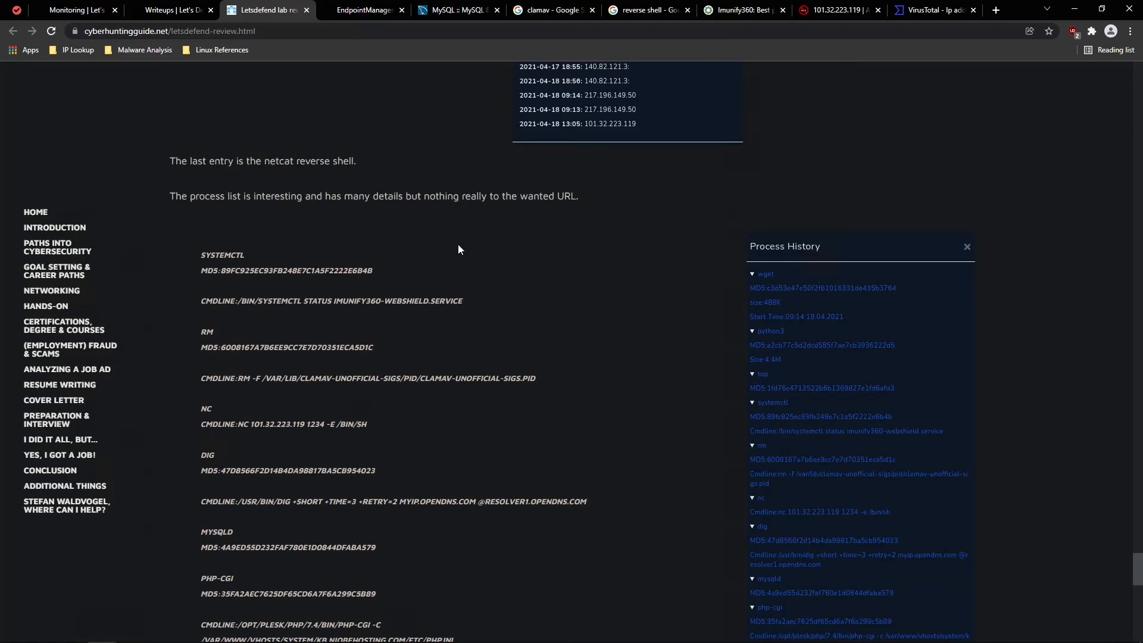
scroll(572, 351, down, 5)
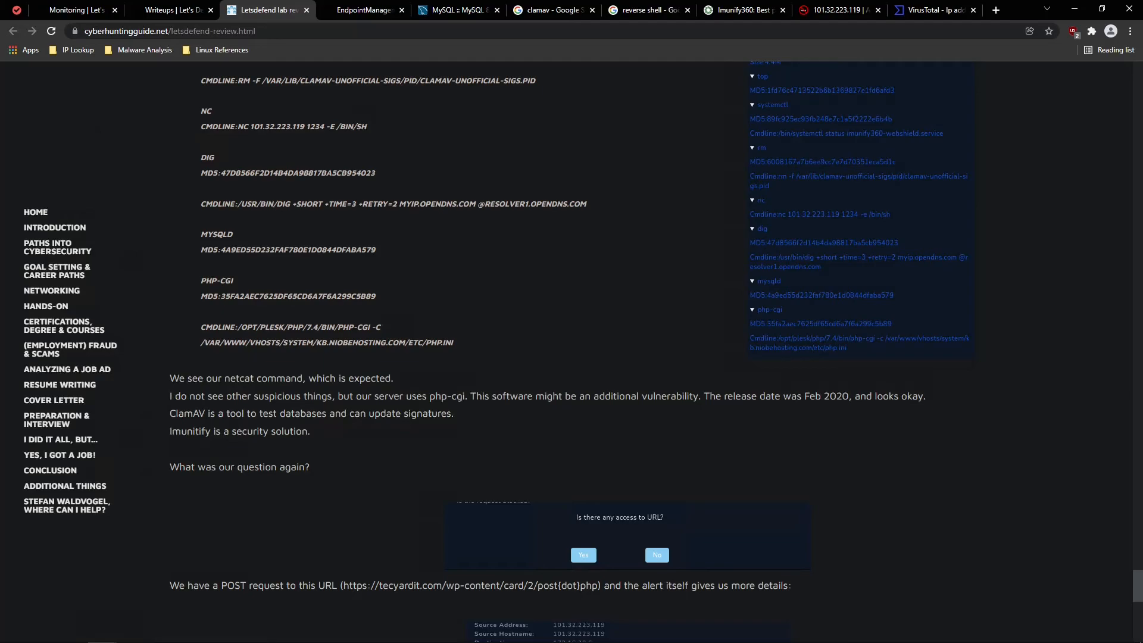
scroll(305, 395, down, 3)
scroll(305, 395, down, 1)
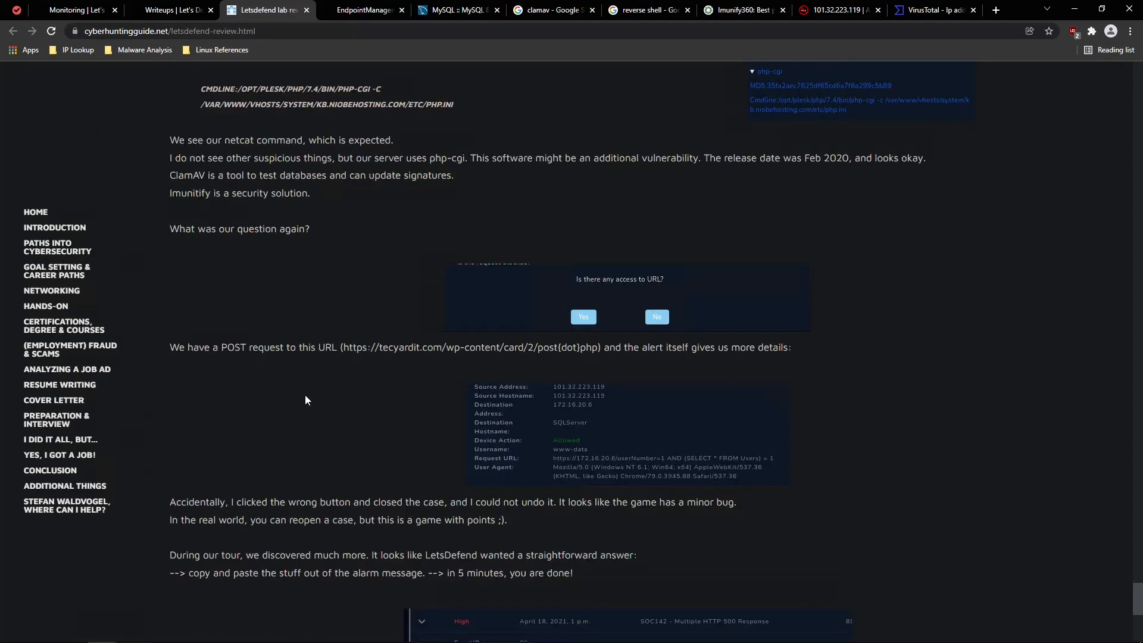
Review the writeup's answer on URL access, its playbook scoring for the closed alert and the conclusion
scroll(305, 399, down, 1)
scroll(293, 395, down, 3)
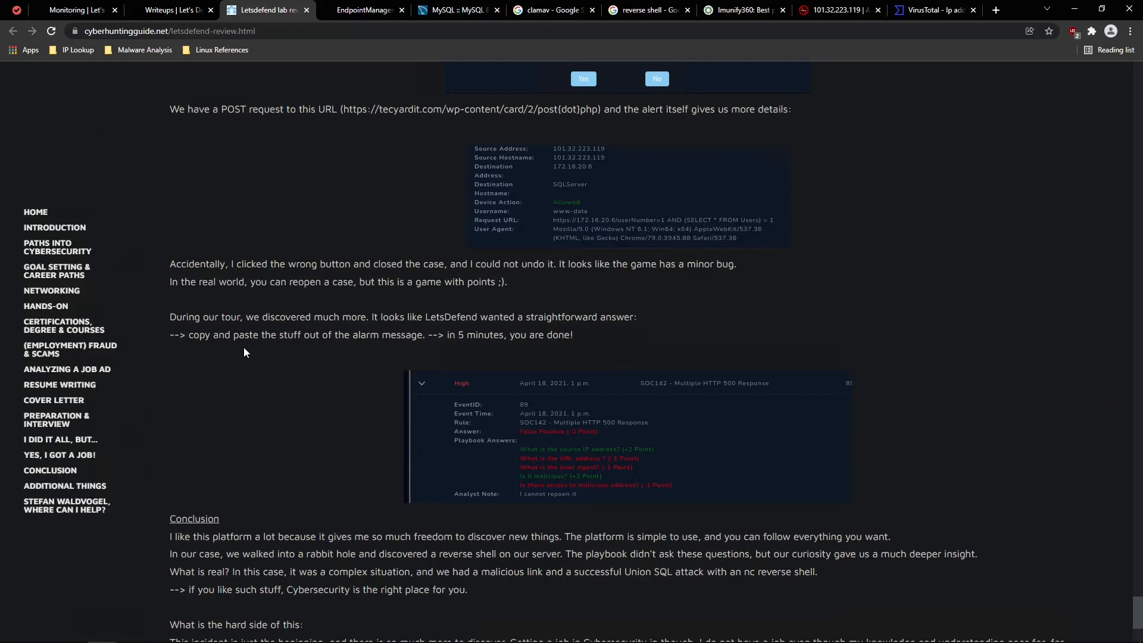
scroll(241, 344, up, 4)
drag(1138, 598, 1138, 559)
scroll(672, 448, down, 11)
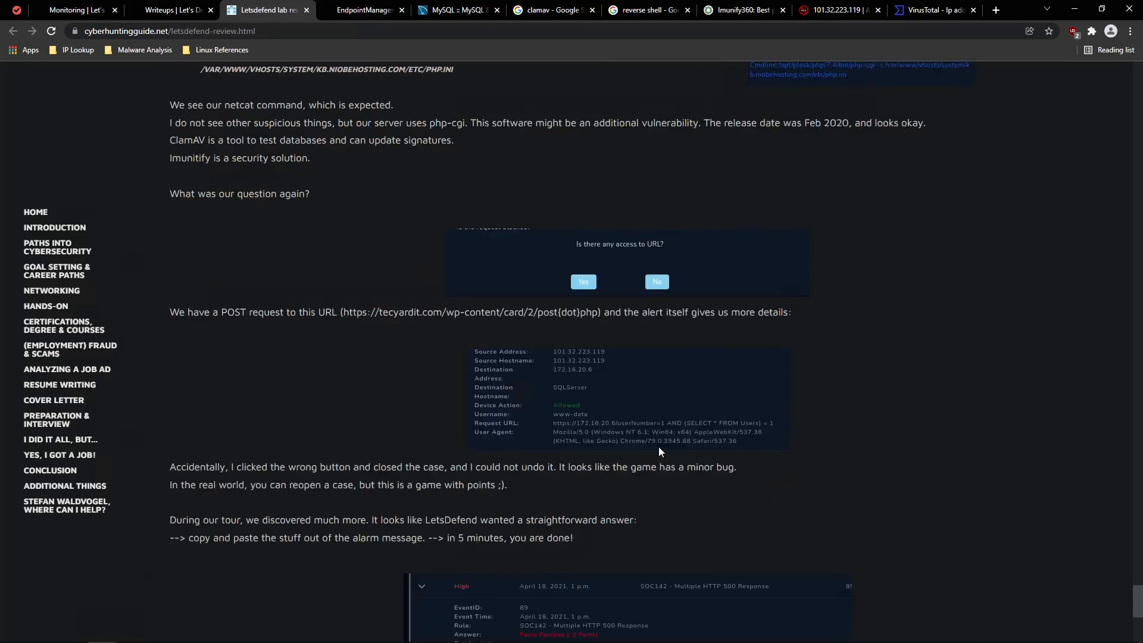
scroll(552, 441, down, 1)
scroll(505, 434, down, 3)
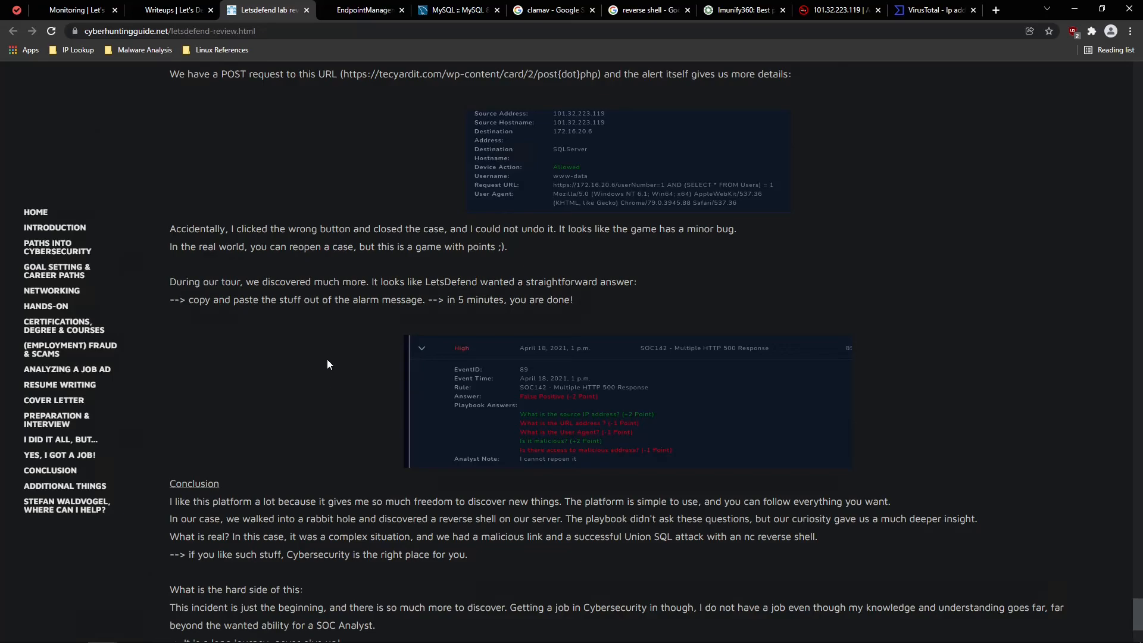
Return to the writeup's "Has Anyone Accessed IP/URL/Domain?" section and its listed answers
scroll(328, 364, up, 7)
scroll(328, 361, up, 20)
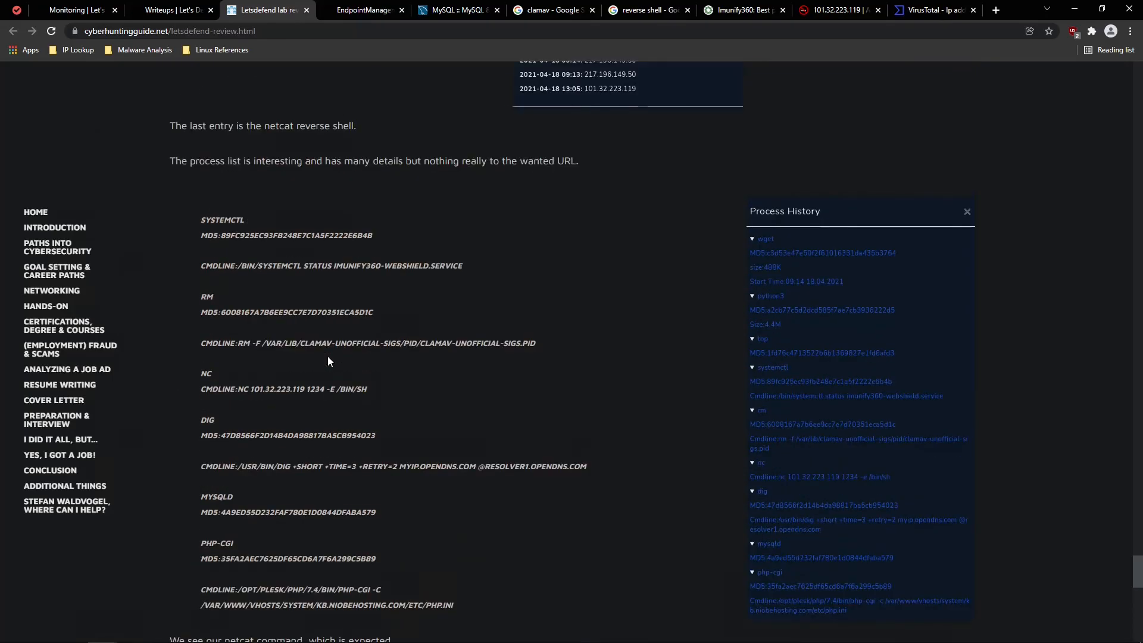
scroll(327, 361, up, 7)
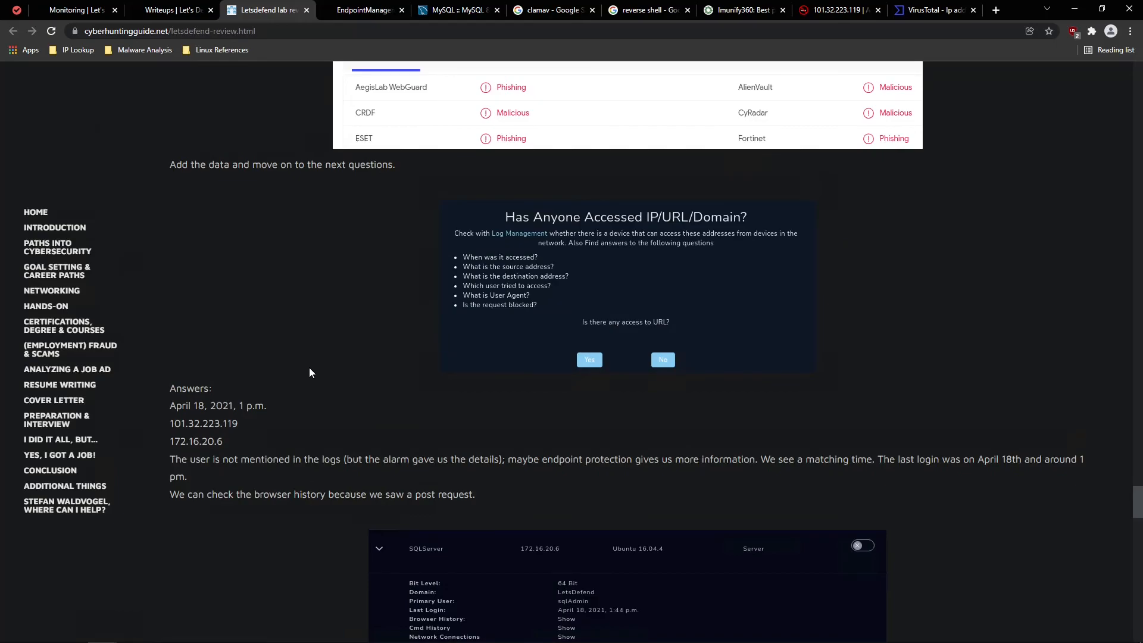
Read the writeup's remarks on the SQLServer's empty browser log, then its CMD history and the suspicious commands in it
scroll(307, 371, down, 1)
scroll(298, 381, down, 2)
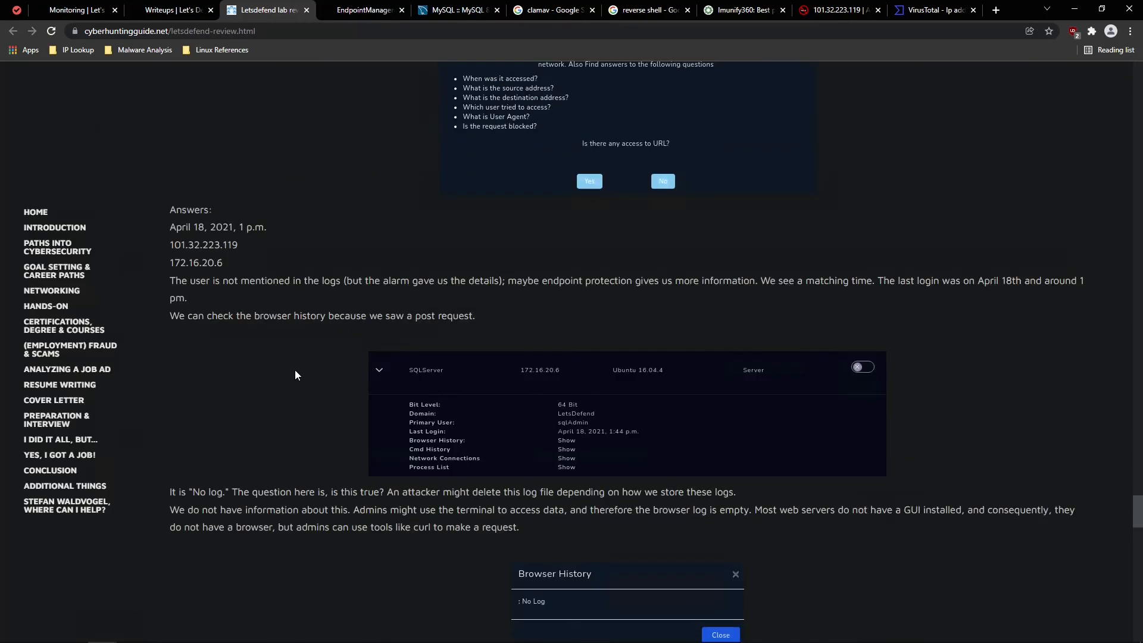
scroll(293, 365, down, 4)
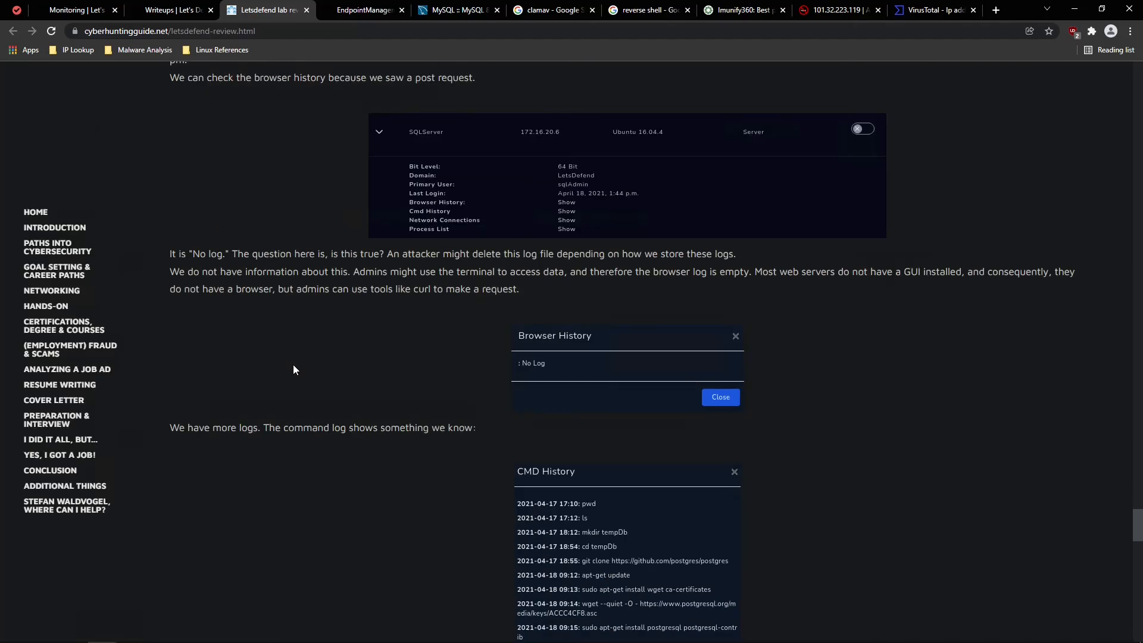
drag(443, 254, 752, 274)
click(752, 274)
scroll(384, 286, down, 1)
scroll(384, 286, down, 2)
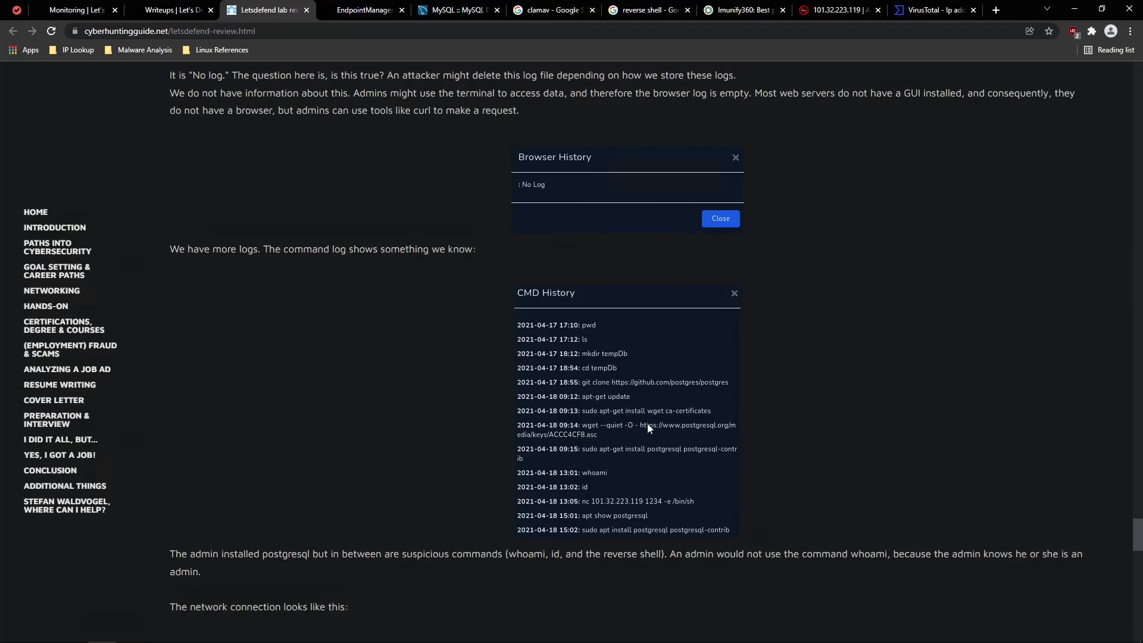
scroll(638, 428, down, 2)
scroll(609, 405, down, 1)
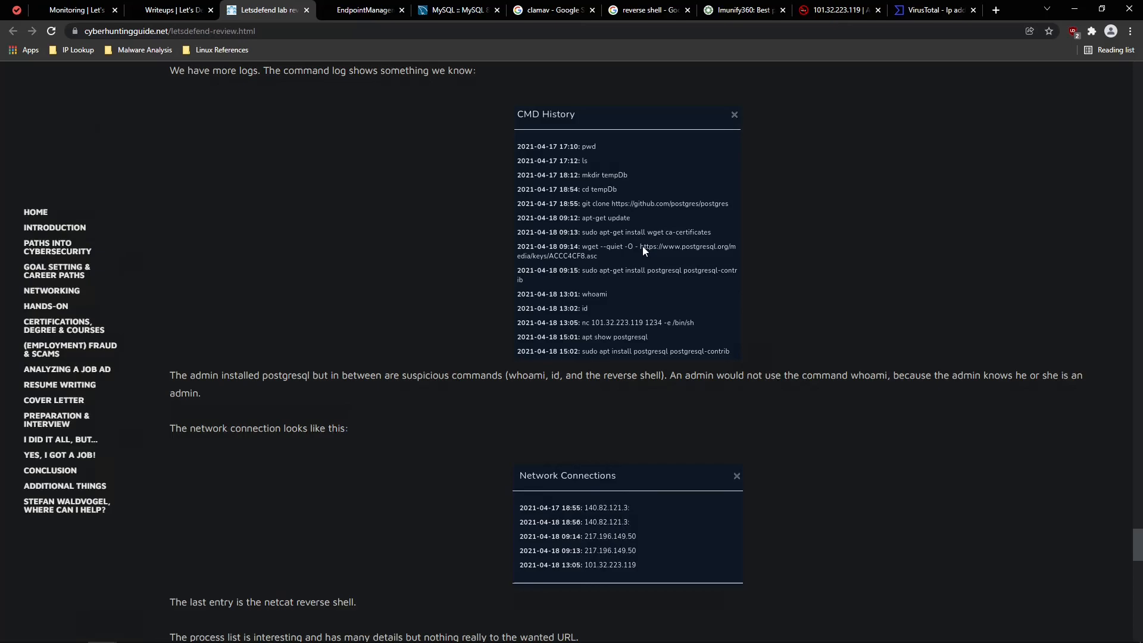
Reopen the SOC142 - Multiple HTTP 500 Response writeup from the LetsDefend writeups list
click(96, 10)
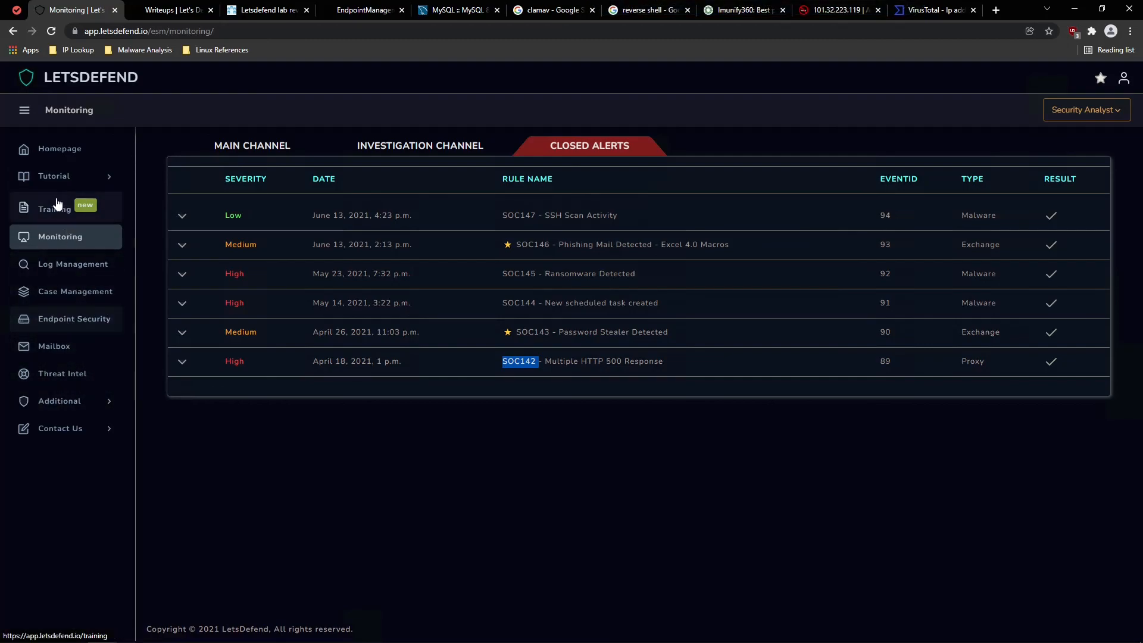
click(164, 9)
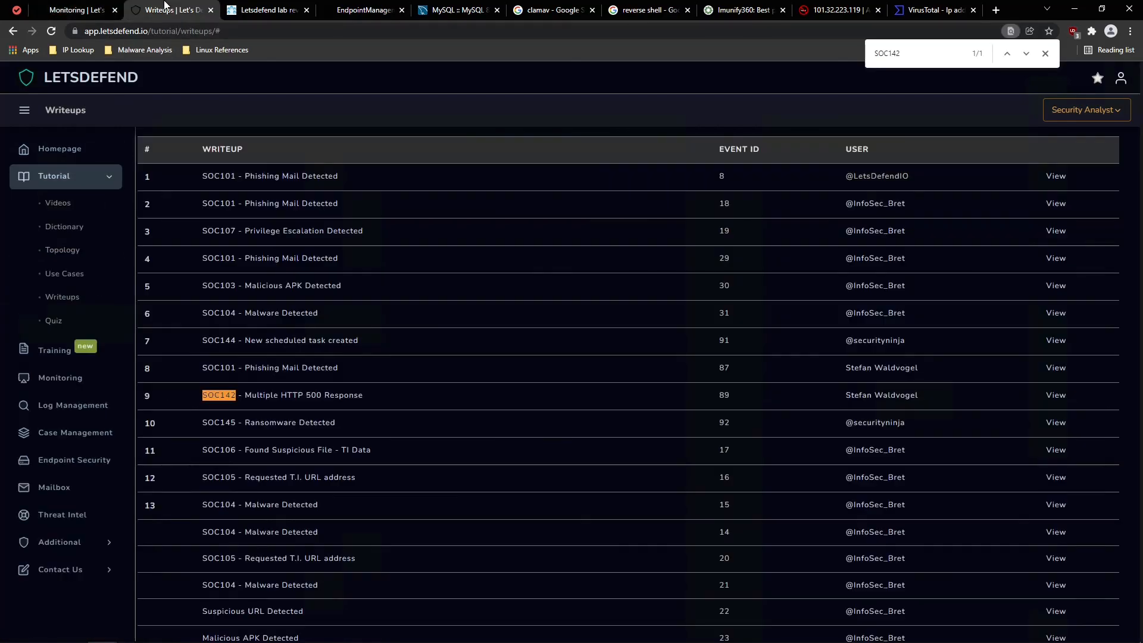
click(1054, 396)
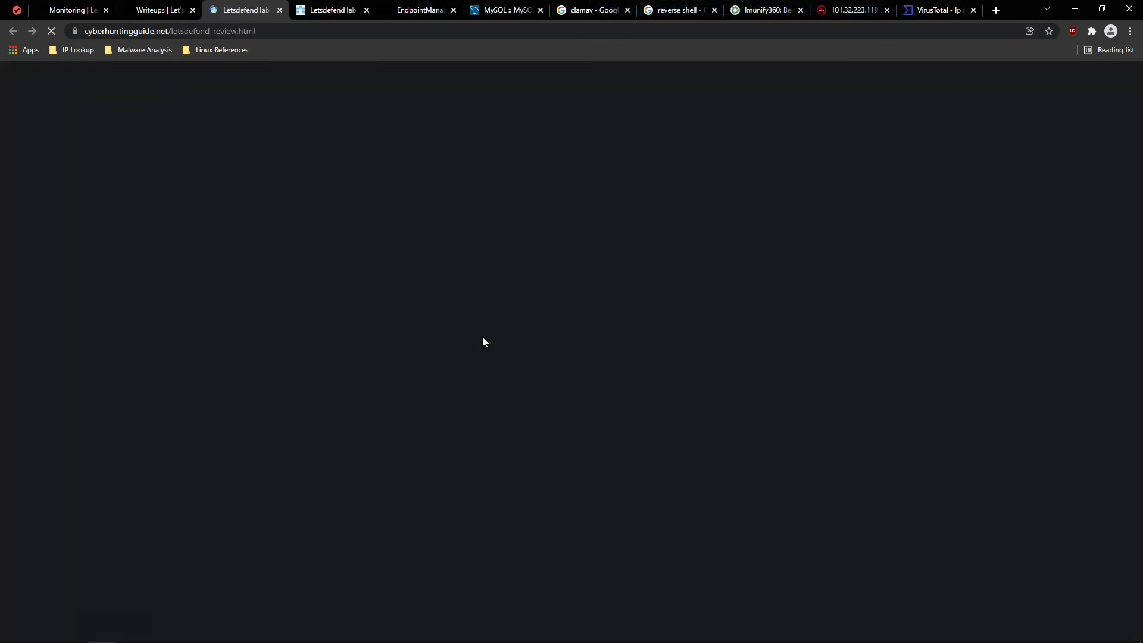
Skim the reopened writeup through to its playbook scoring for the closed alert and its conclusion
scroll(927, 281, down, 7)
scroll(936, 281, down, 15)
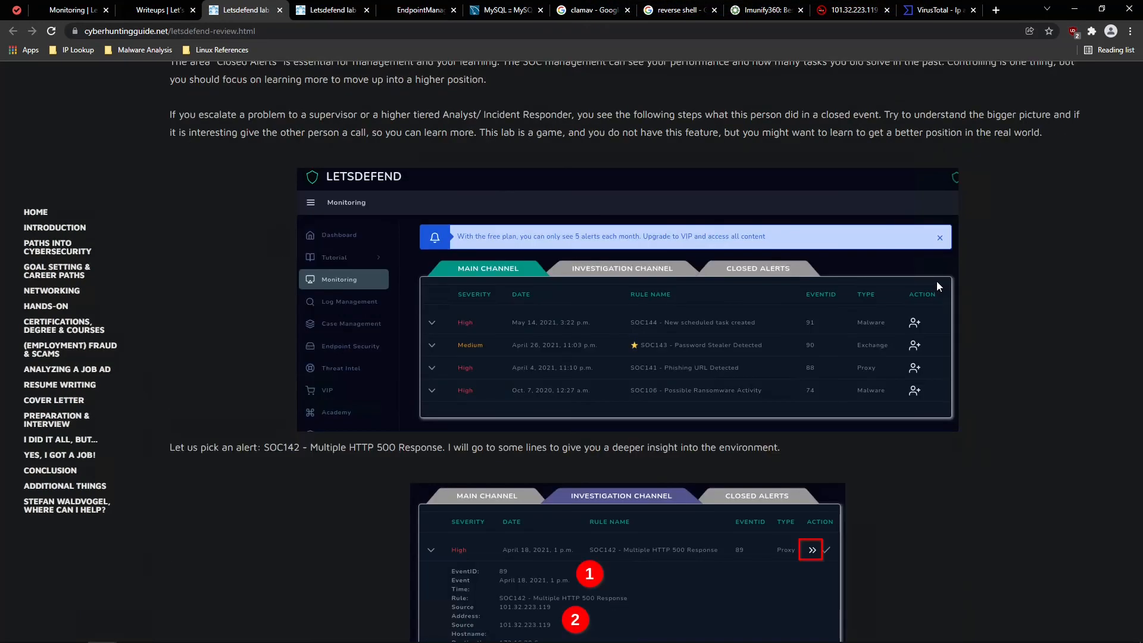
scroll(937, 278, down, 15)
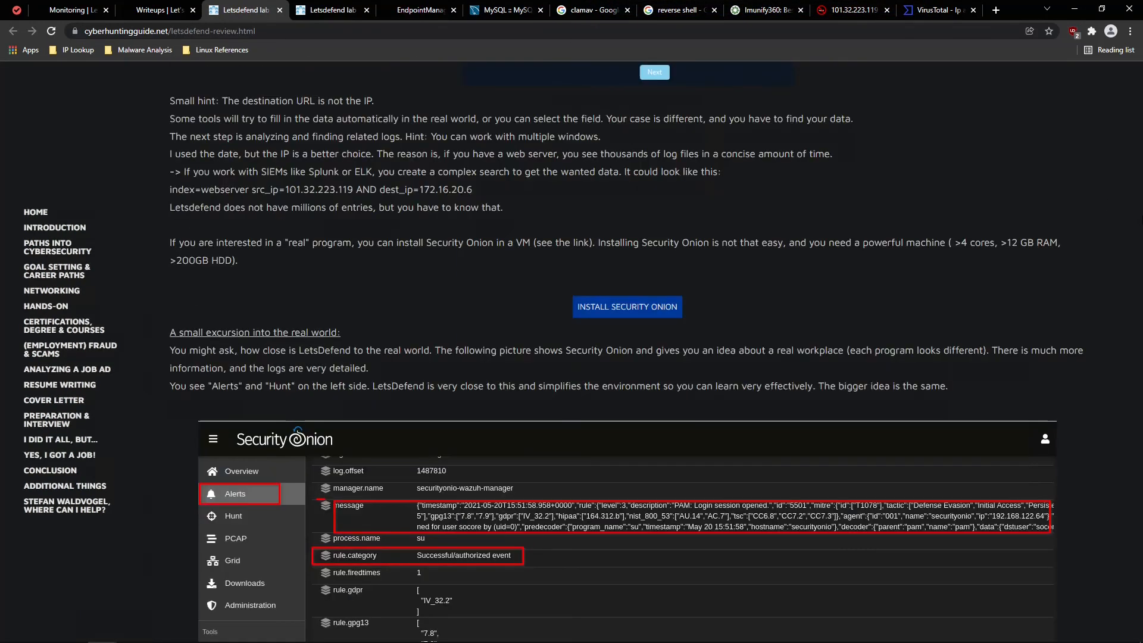
scroll(911, 281, down, 20)
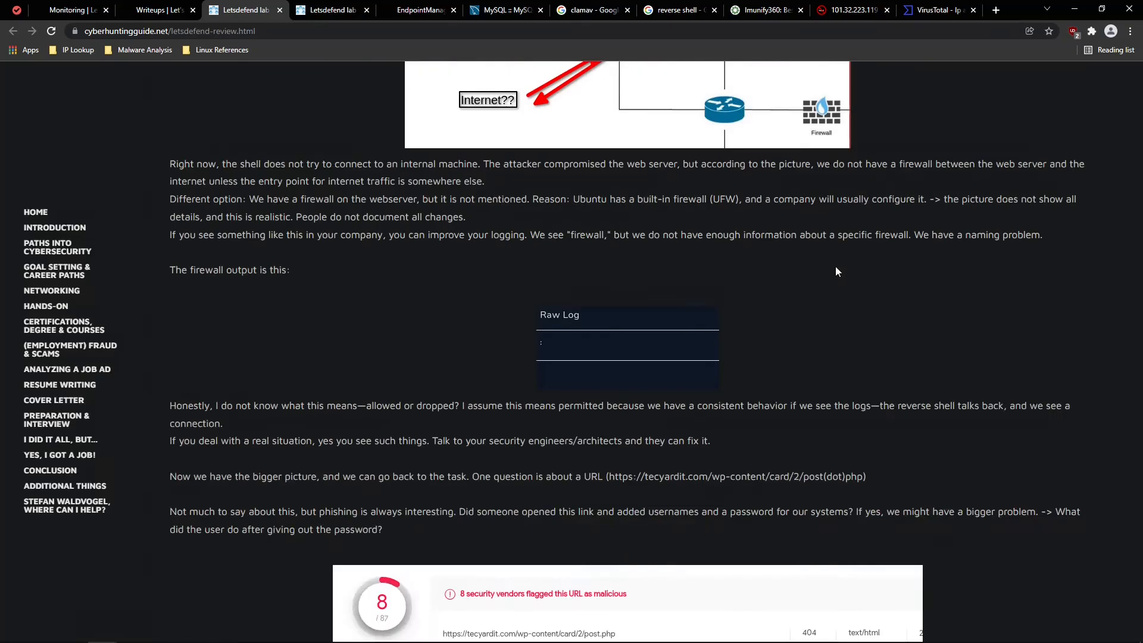
scroll(803, 259, down, 10)
scroll(537, 319, up, 2)
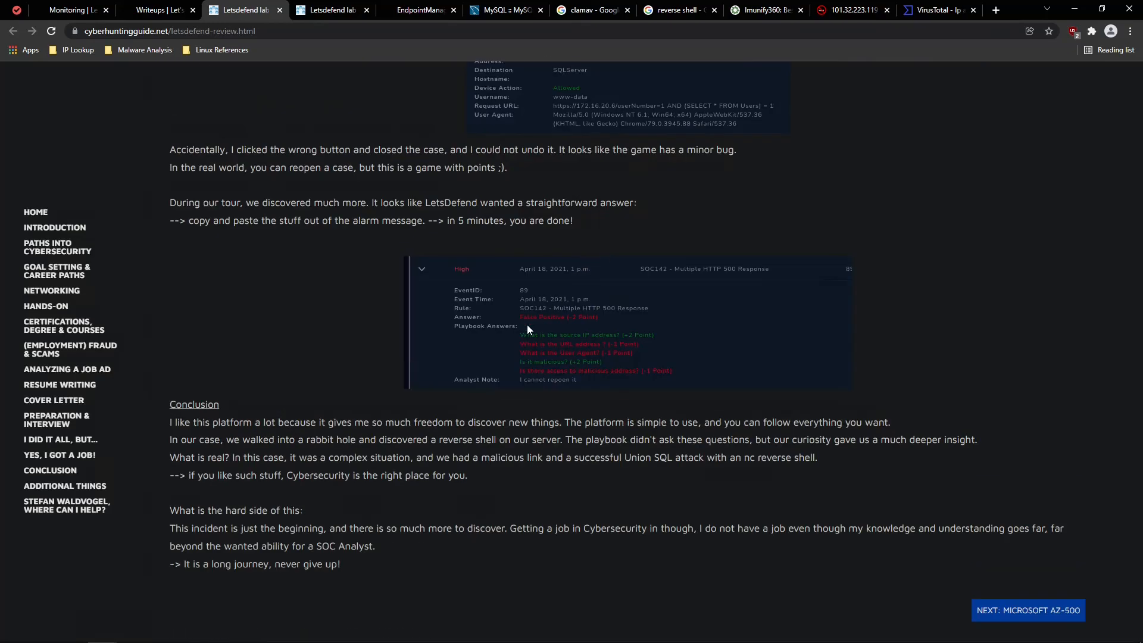
scroll(424, 306, up, 1)
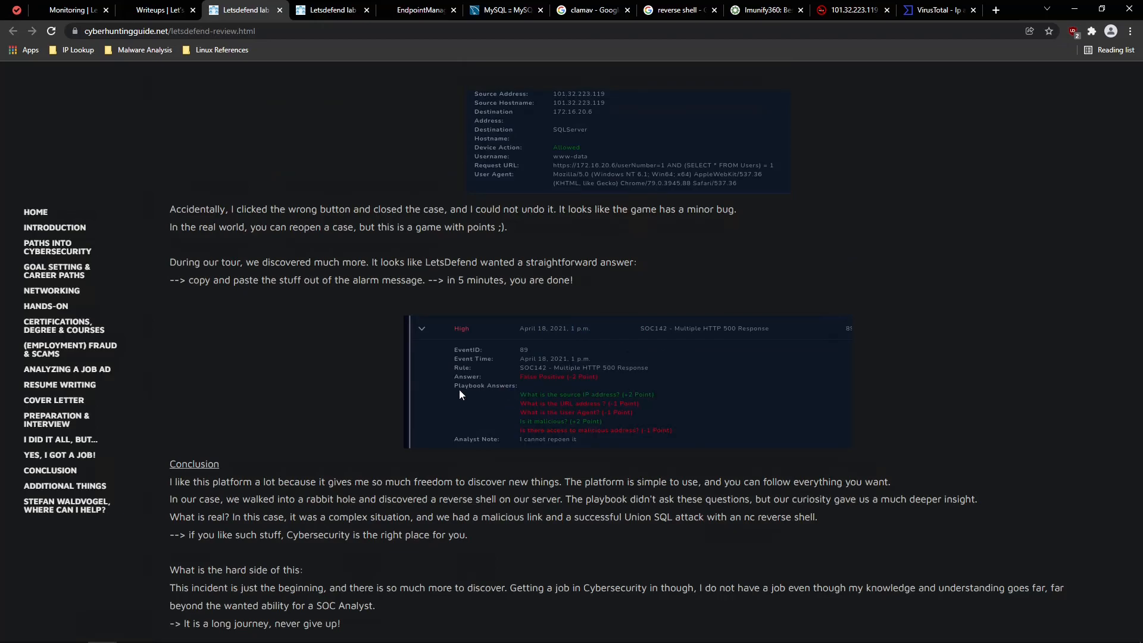
Look back over the writeup's SQLServer evidence and URL access answers, and return to the closed alerts in LetsDefend Monitoring
scroll(483, 394, up, 20)
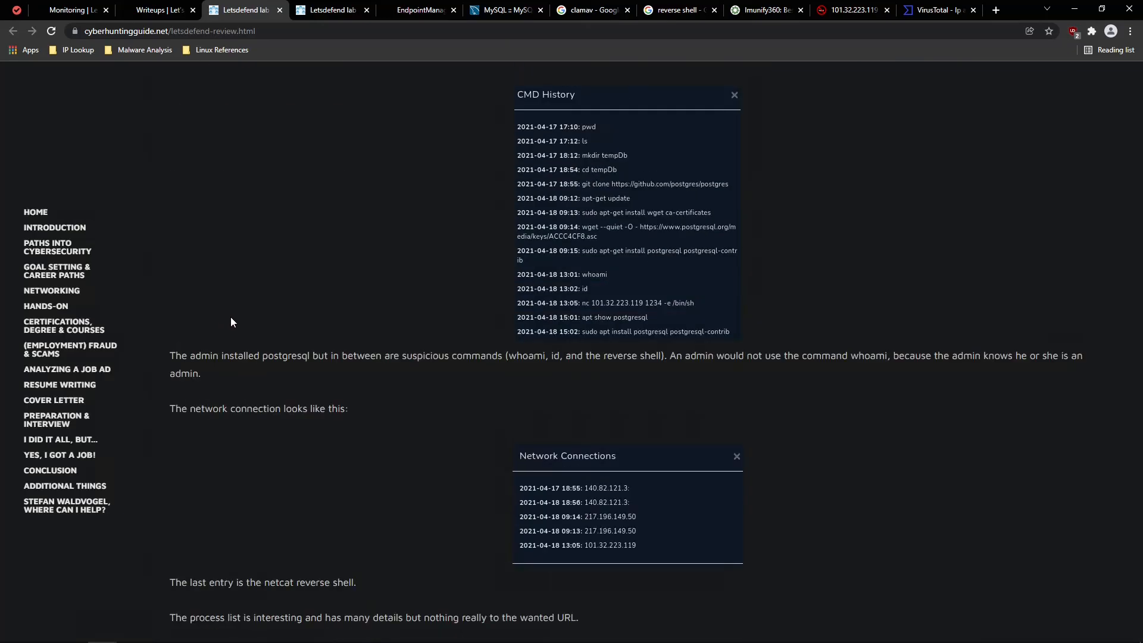
scroll(417, 330, up, 3)
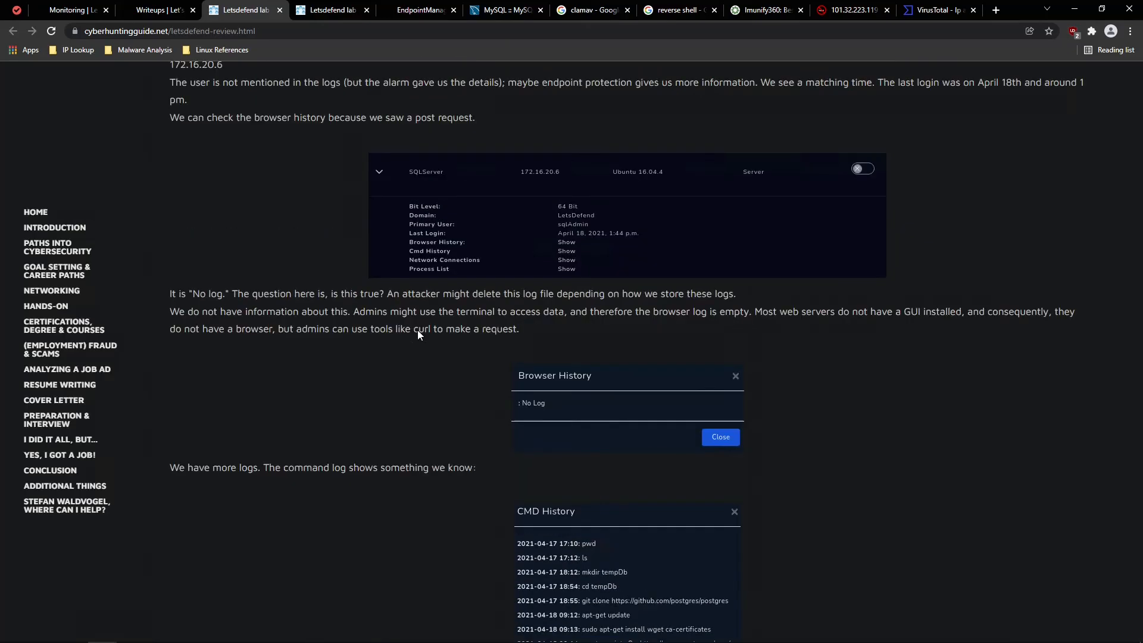
scroll(318, 310, up, 3)
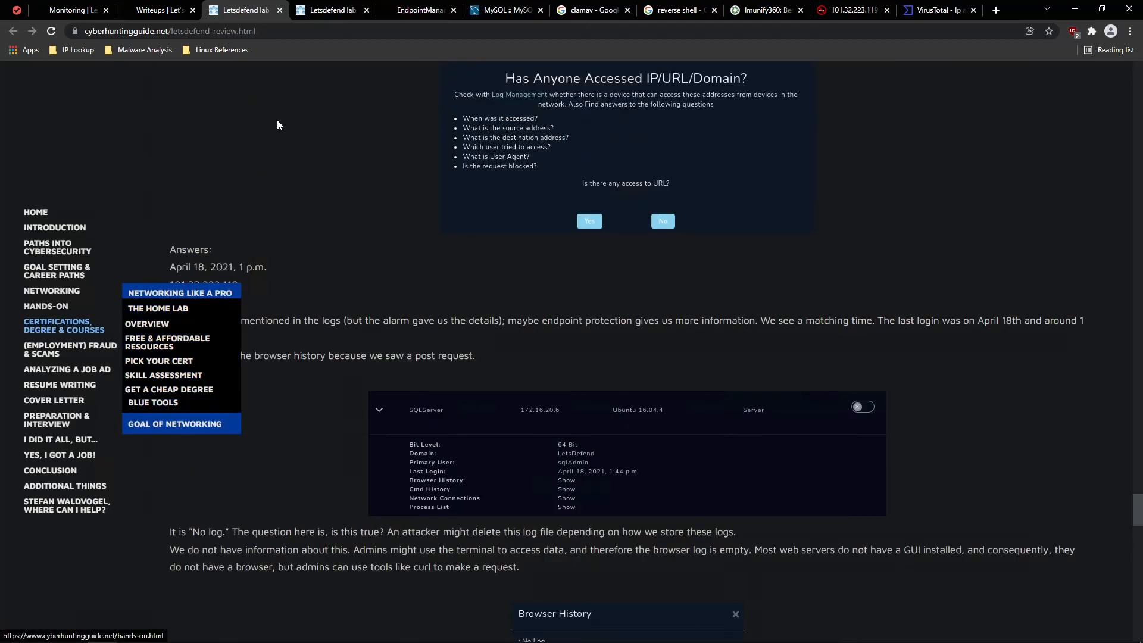
click(75, 12)
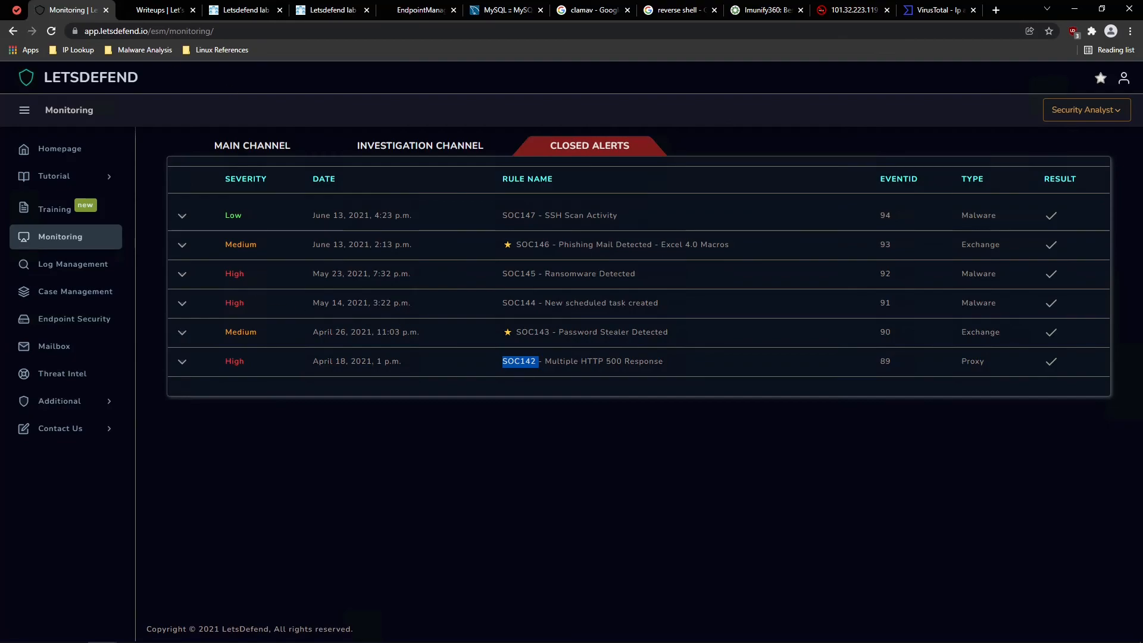